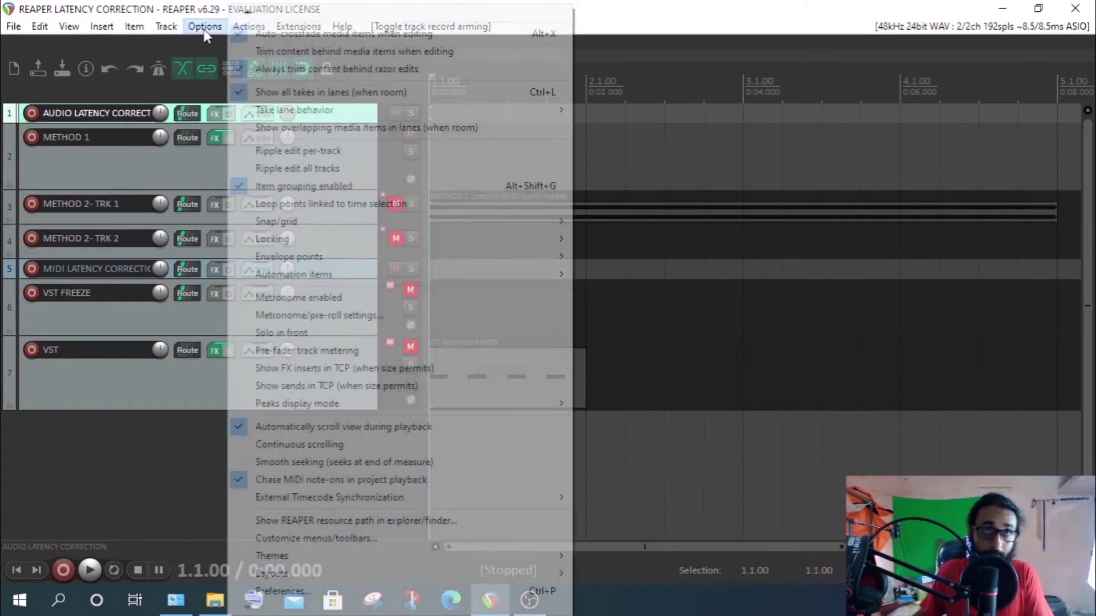
In the audio device preferences, choose ASIO as the audio system and Focusrite USB ASIO as the driver
{"action": "left_click", "coordinate": [294, 591]}
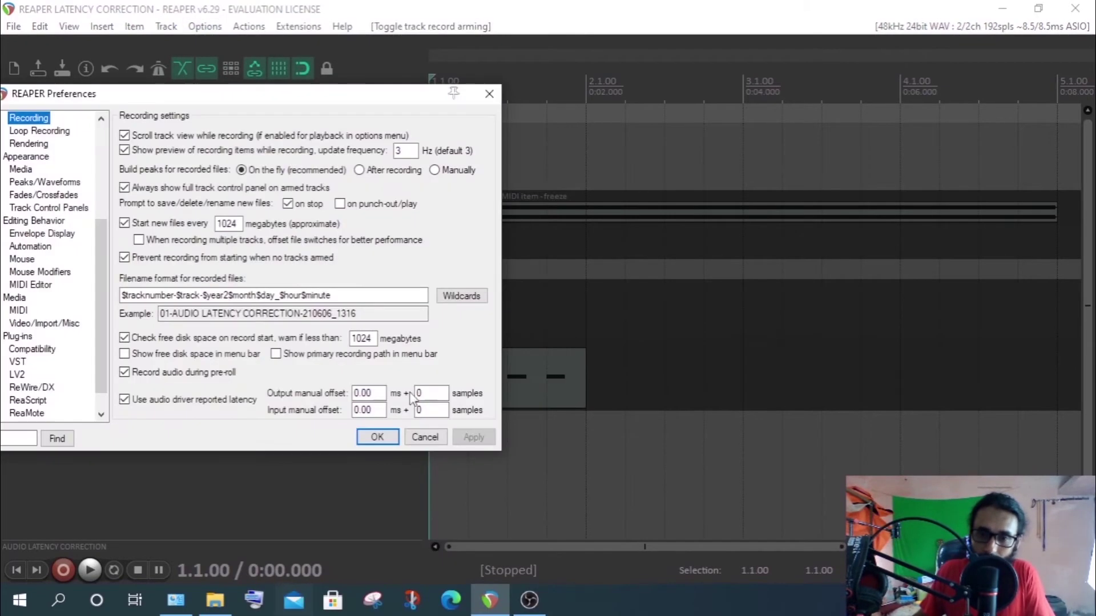
{"action": "left_click_drag", "start_coordinate": [177, 97], "coordinate": [265, 106]}
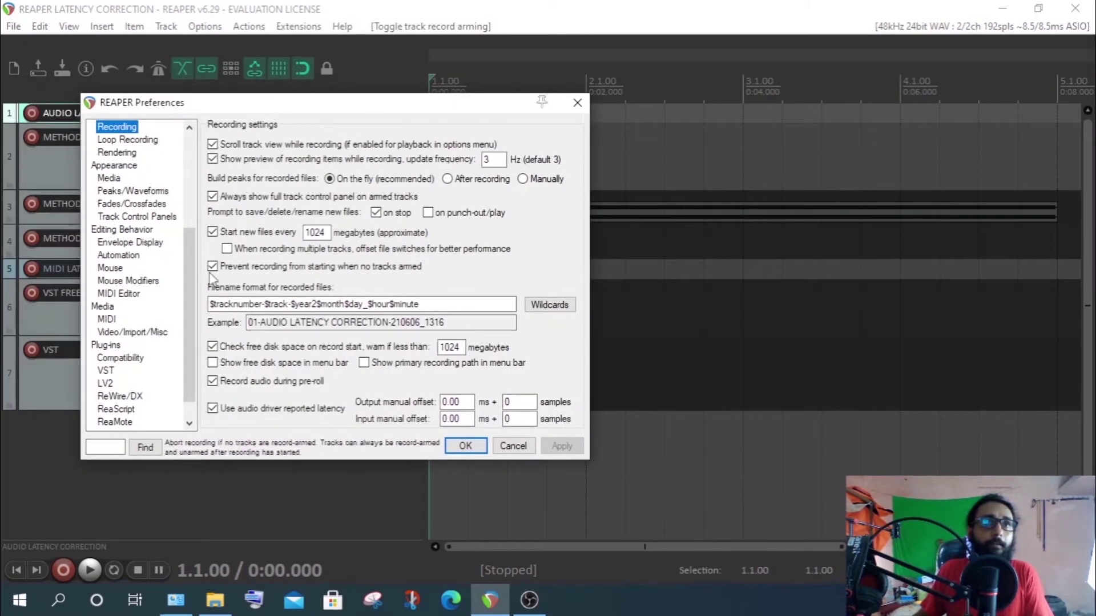
{"action": "left_click_drag", "start_coordinate": [189, 319], "coordinate": [189, 228]}
{"action": "left_click", "coordinate": [100, 193]}
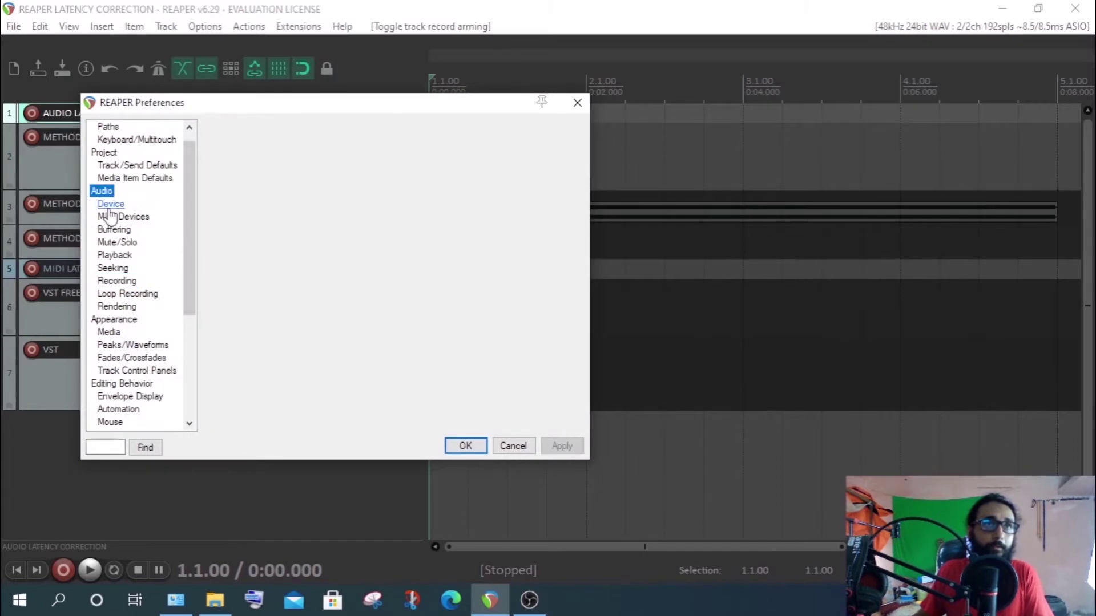
{"action": "left_click", "coordinate": [109, 204]}
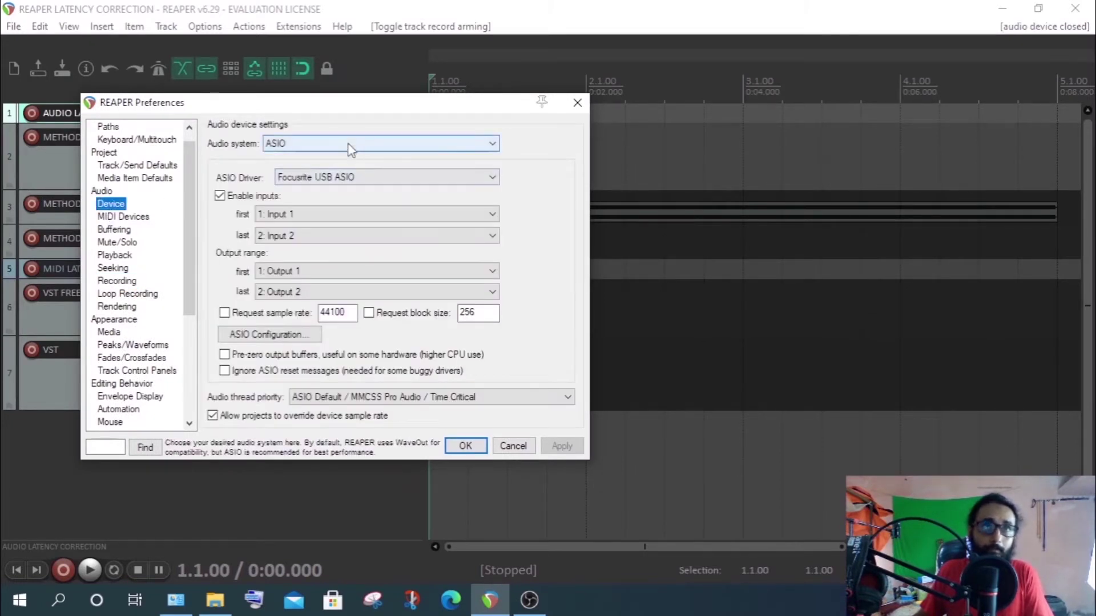
{"action": "left_click", "coordinate": [306, 149]}
{"action": "left_click", "coordinate": [308, 149]}
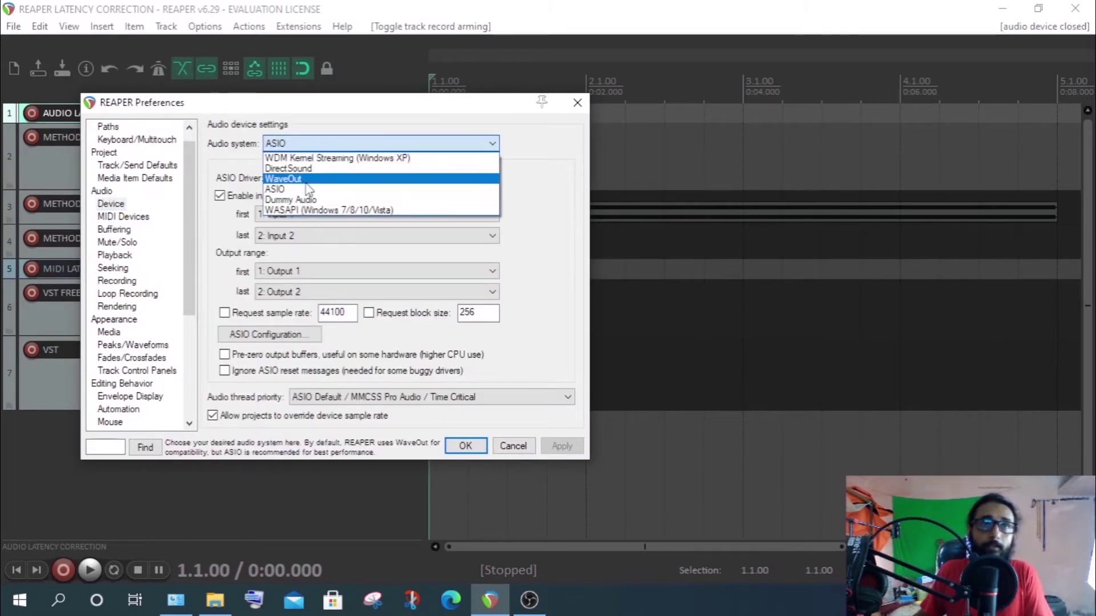
{"action": "left_click", "coordinate": [307, 194]}
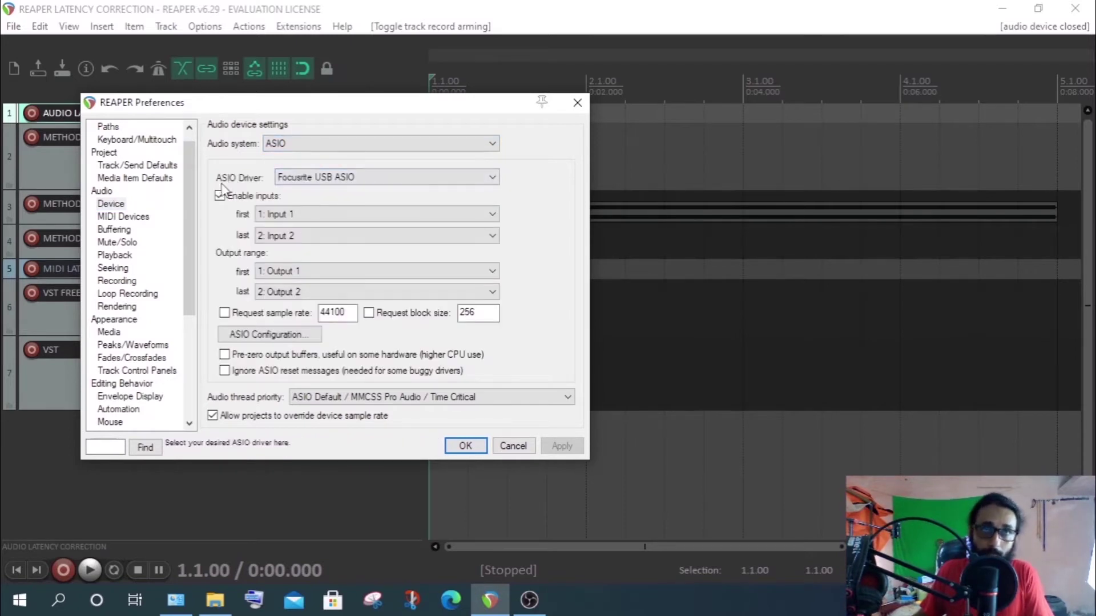
{"action": "left_click", "coordinate": [336, 178]}
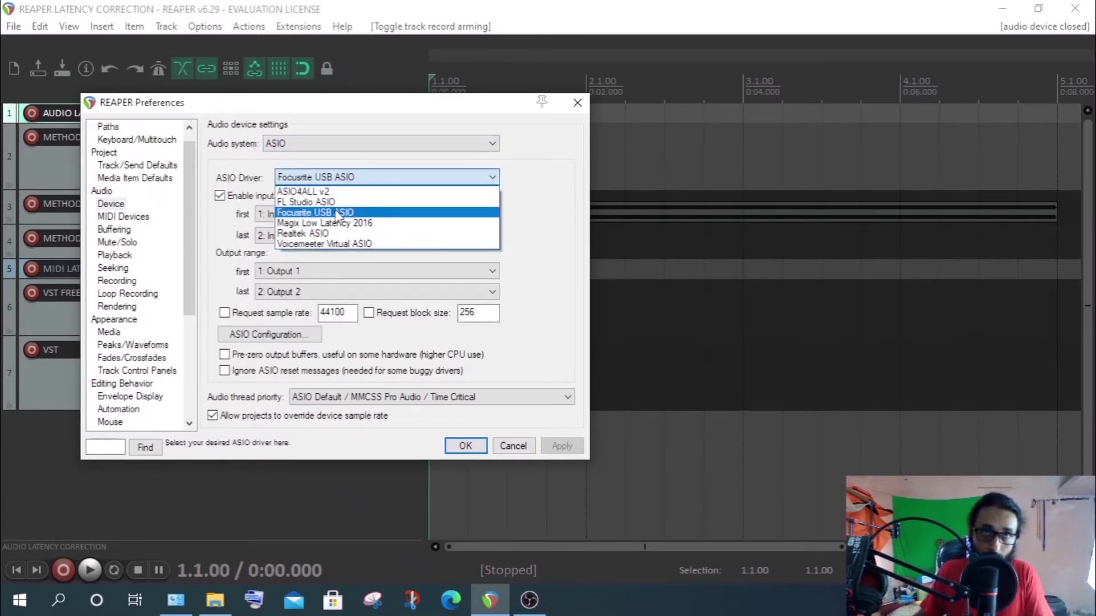
{"action": "left_click", "coordinate": [338, 212]}
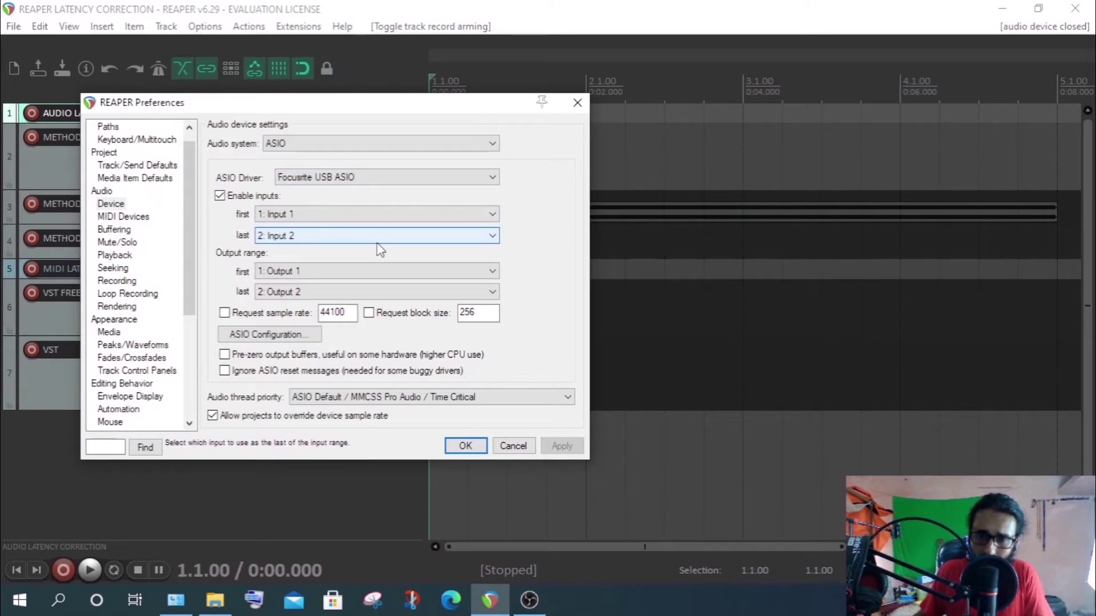
Examine the sample rate and buffer size in the ASIO configuration of the Scarlett 2i2, and close it
{"action": "left_click", "coordinate": [264, 335]}
{"action": "left_click_drag", "start_coordinate": [715, 188], "coordinate": [495, 147]}
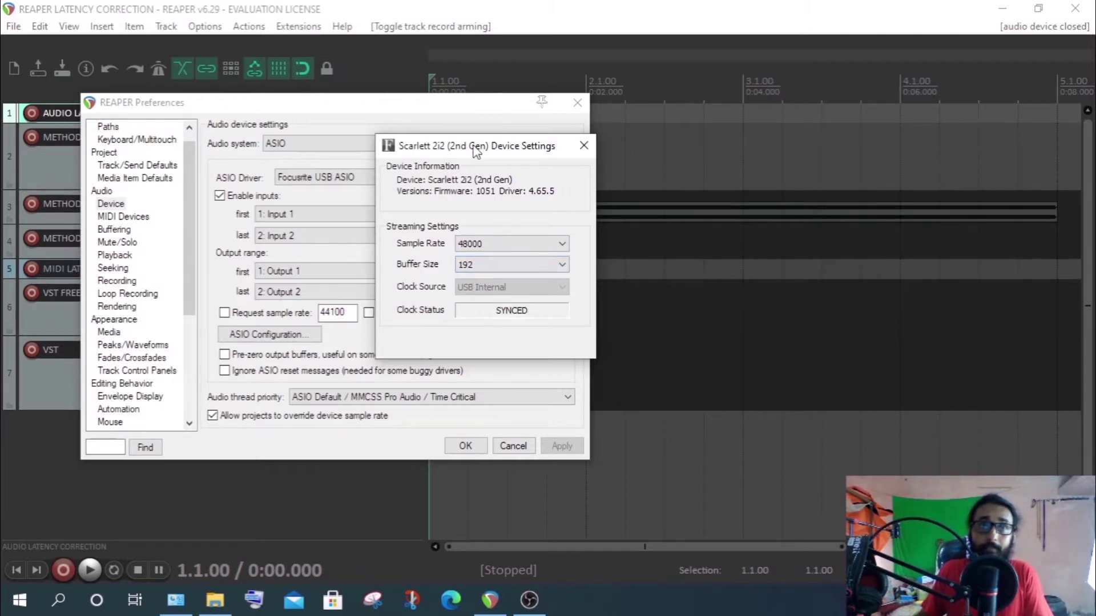
{"action": "left_click_drag", "start_coordinate": [474, 149], "coordinate": [644, 153]}
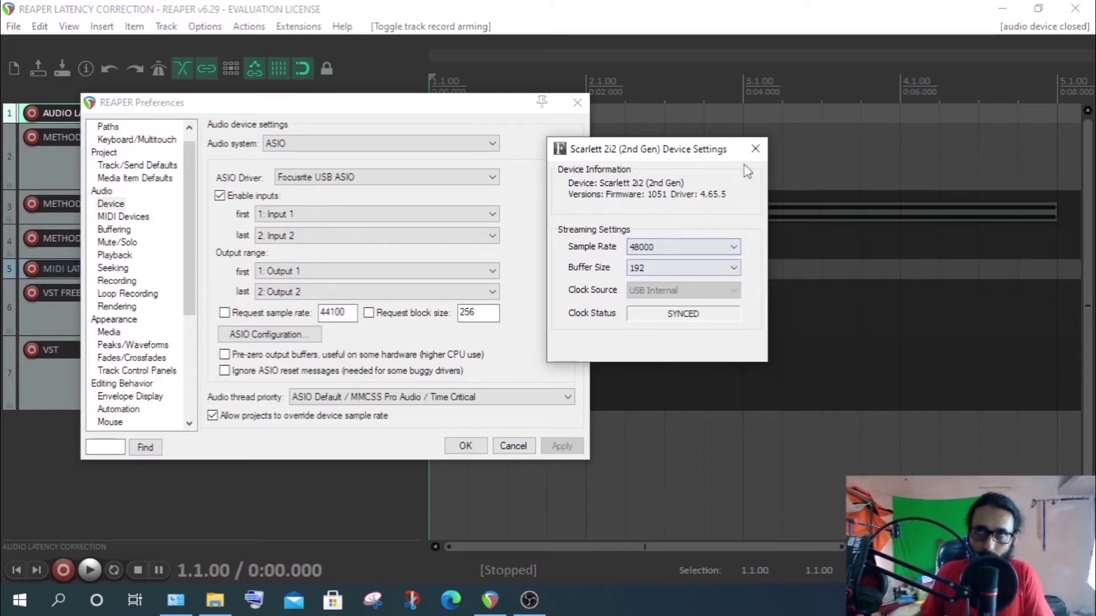
{"action": "left_click", "coordinate": [755, 148]}
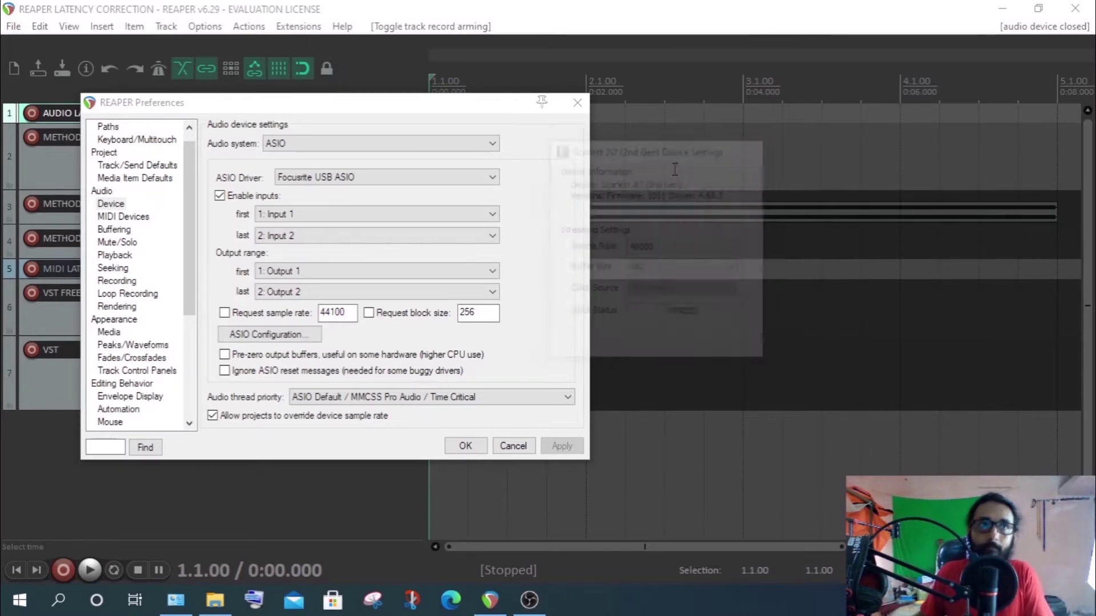
Open the recording preferences and select the samples value of the input manual offset
{"action": "left_click", "coordinate": [122, 280]}
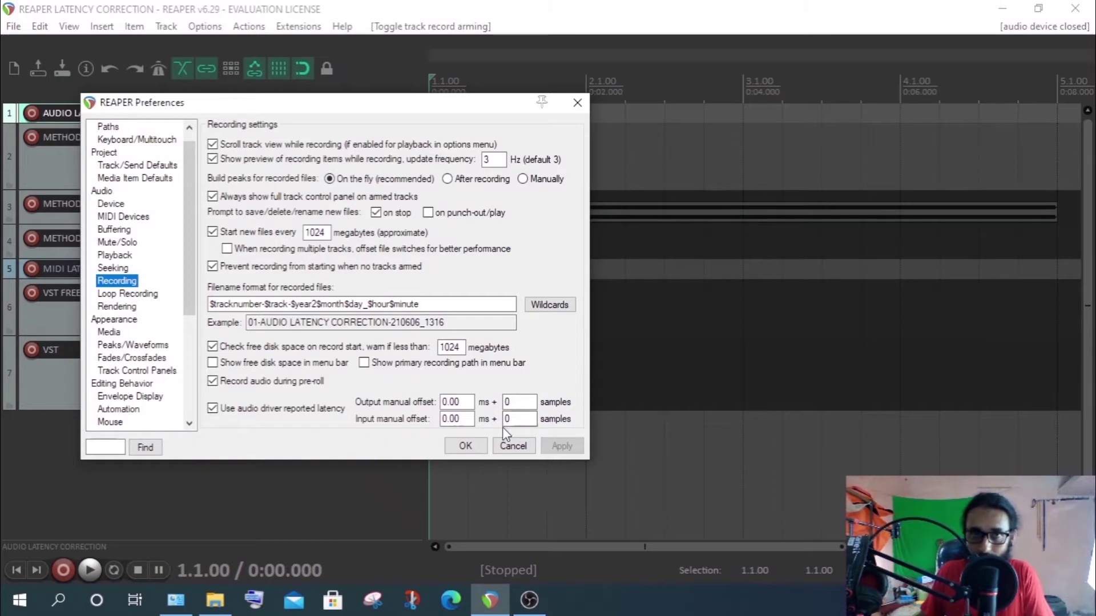
{"action": "left_click", "coordinate": [529, 419]}
{"action": "double_click", "coordinate": [519, 420]}
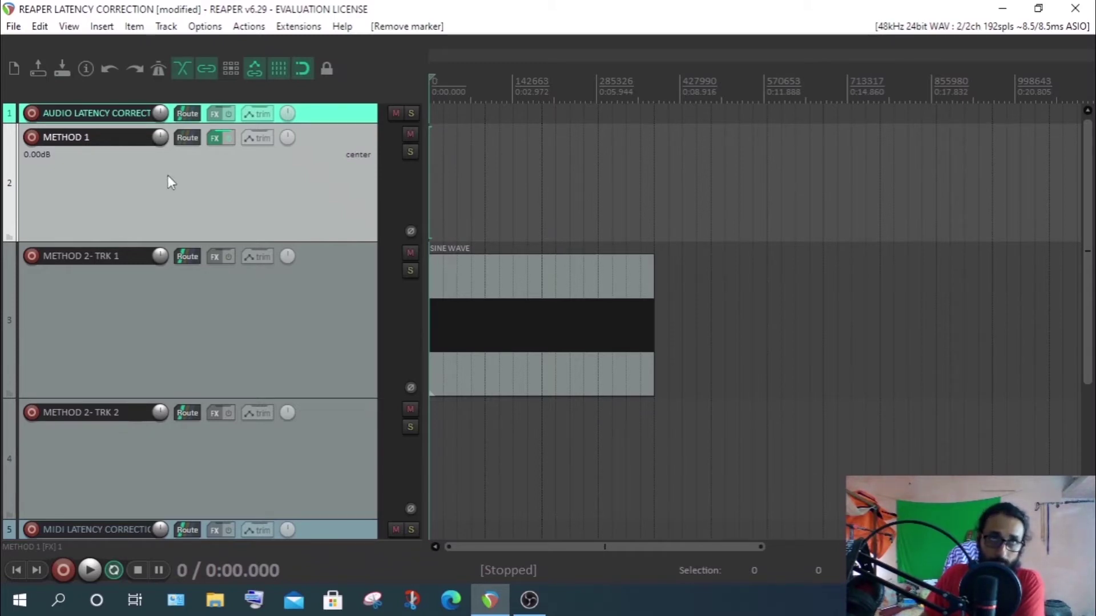
Solo the METHOD 1 track and check the master send in its routing
{"action": "key", "text": "="}
{"action": "key", "text": "="}
{"action": "key", "text": "="}
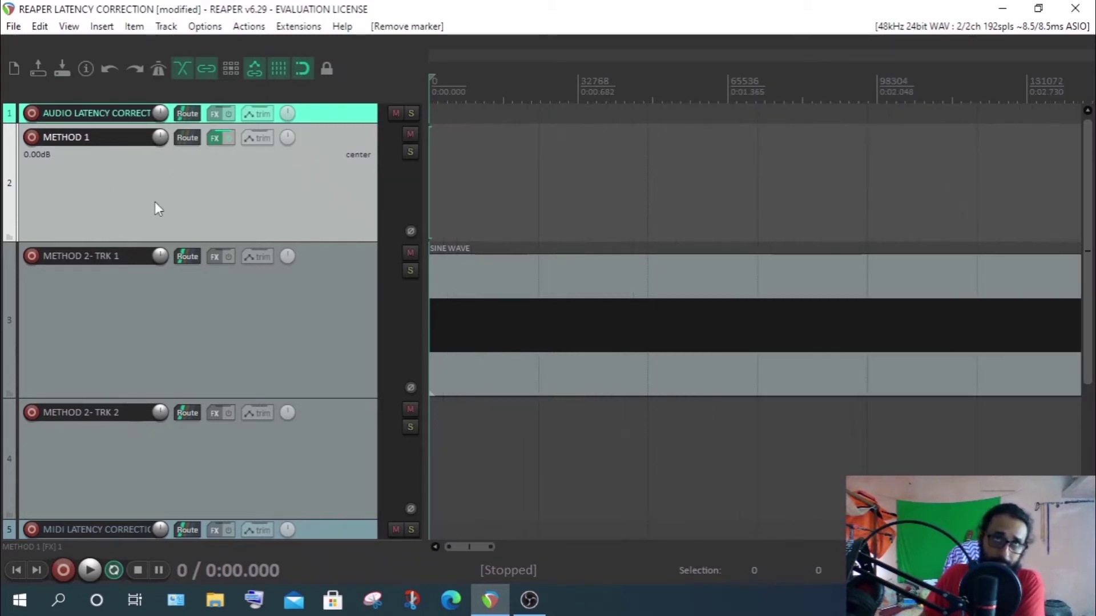
{"action": "key", "text": "F6"}
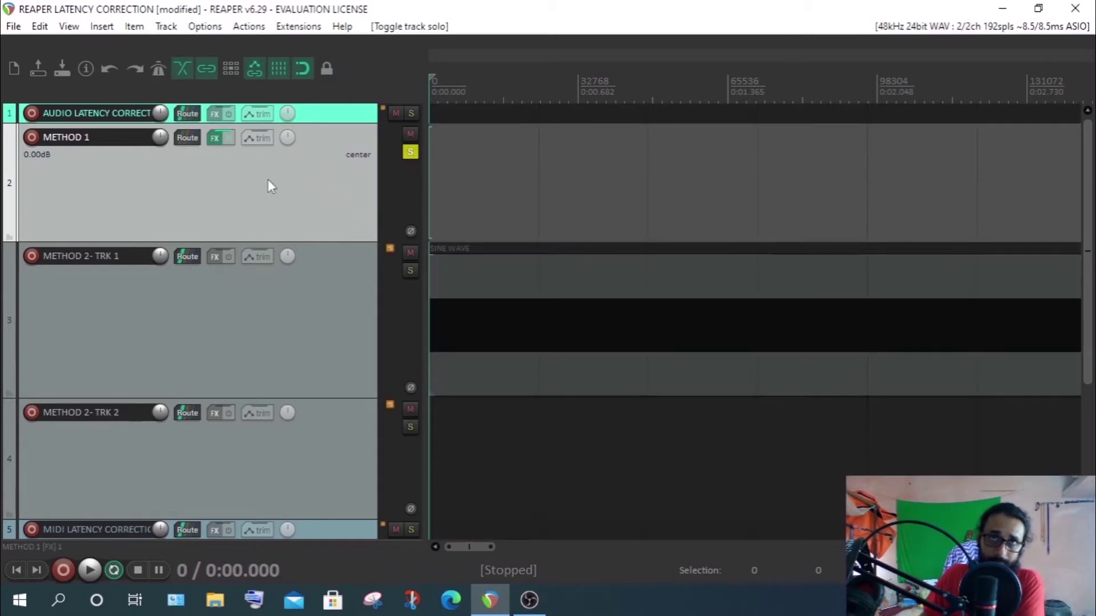
{"action": "left_click", "coordinate": [187, 137]}
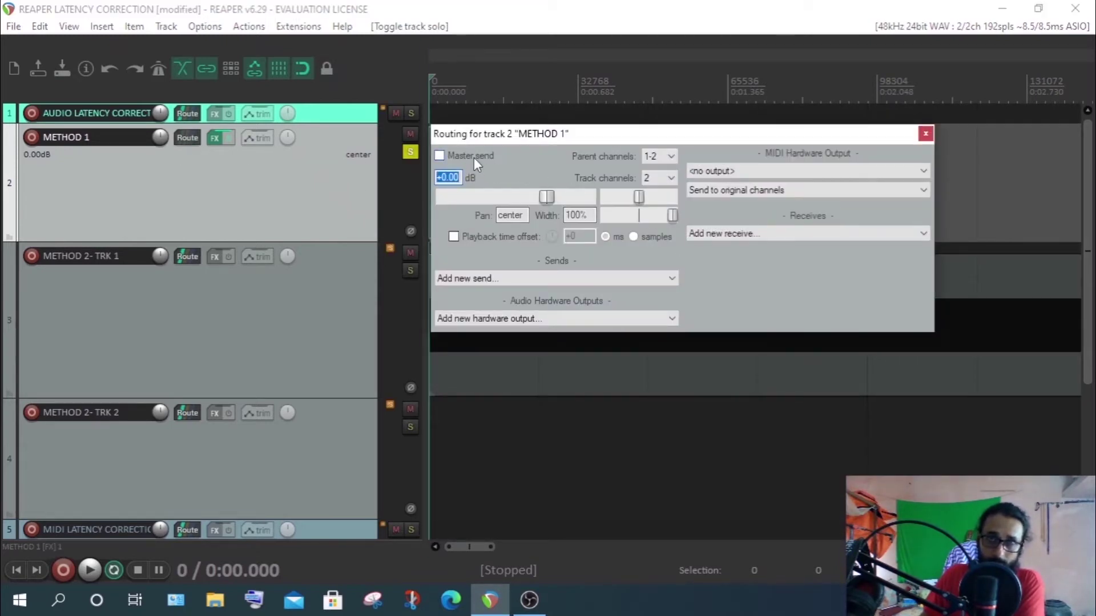
{"action": "left_click", "coordinate": [925, 134]}
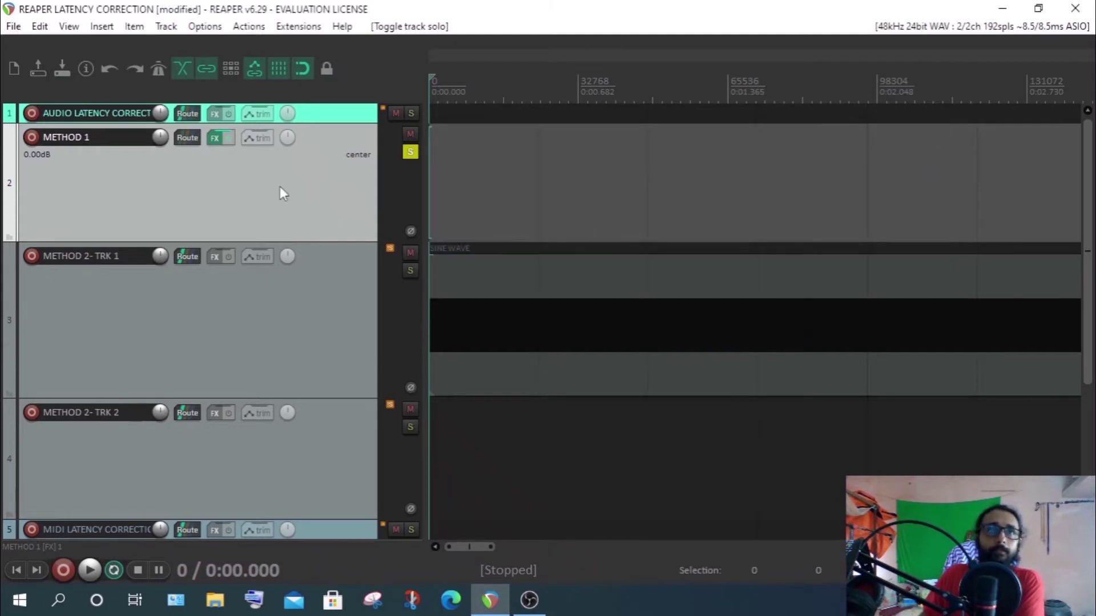
In ReaInsert on the METHOD 1 track, set the hardware sends to Output 1 on the left channel and None on the right channel
{"action": "left_click", "coordinate": [214, 139]}
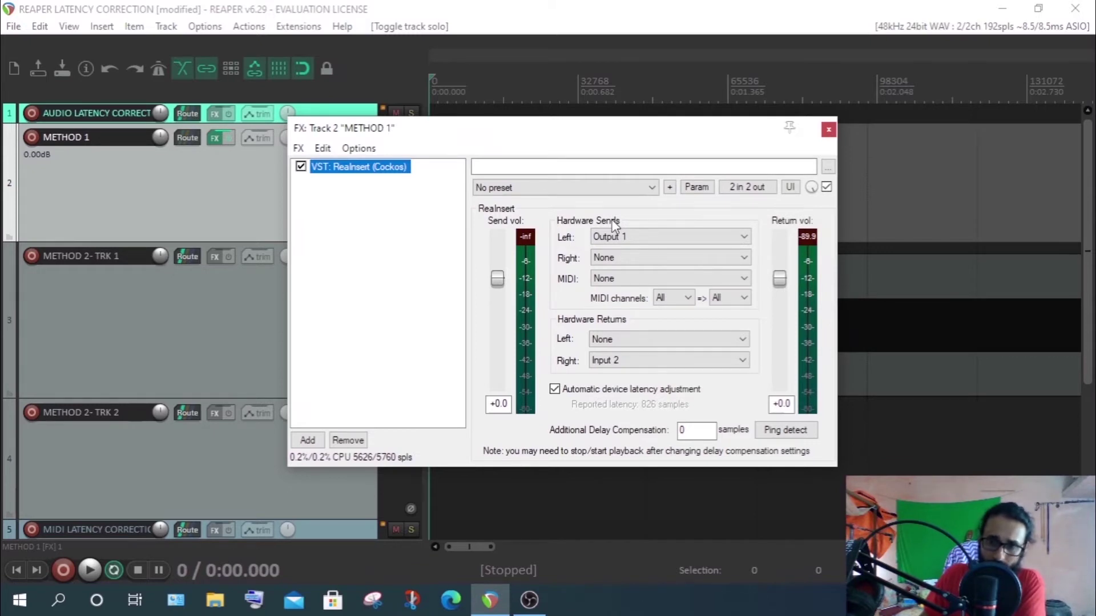
{"action": "left_click", "coordinate": [654, 235]}
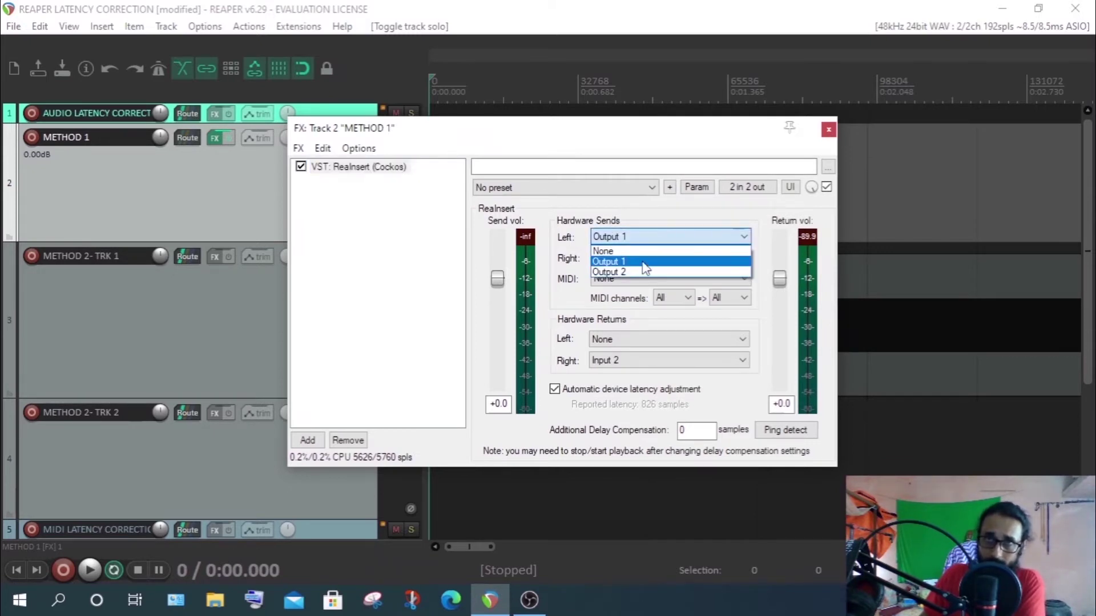
{"action": "left_click", "coordinate": [612, 261]}
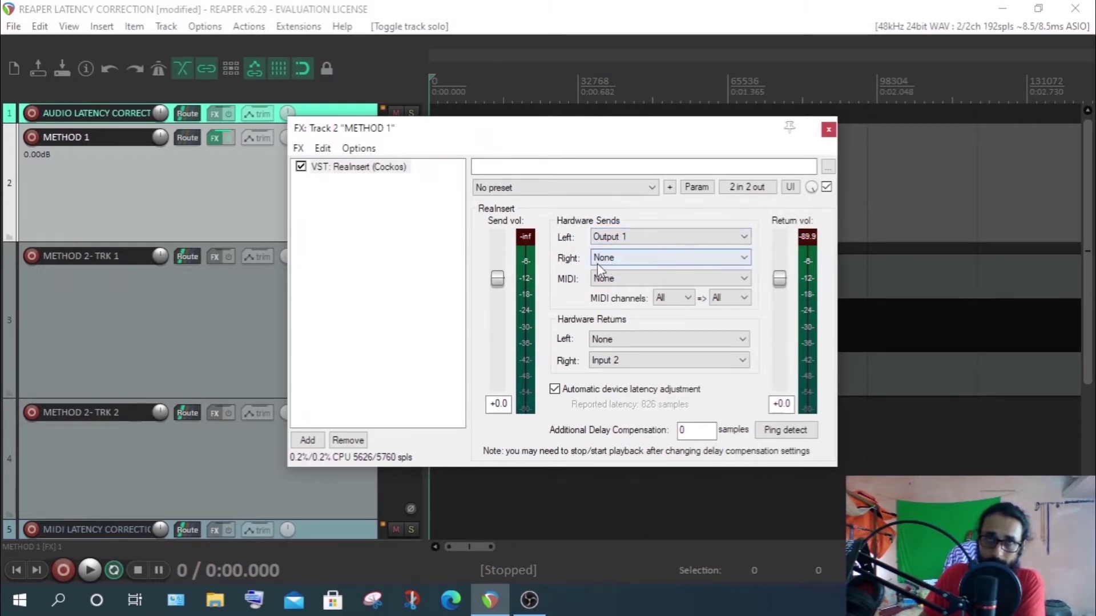
{"action": "left_click", "coordinate": [622, 259]}
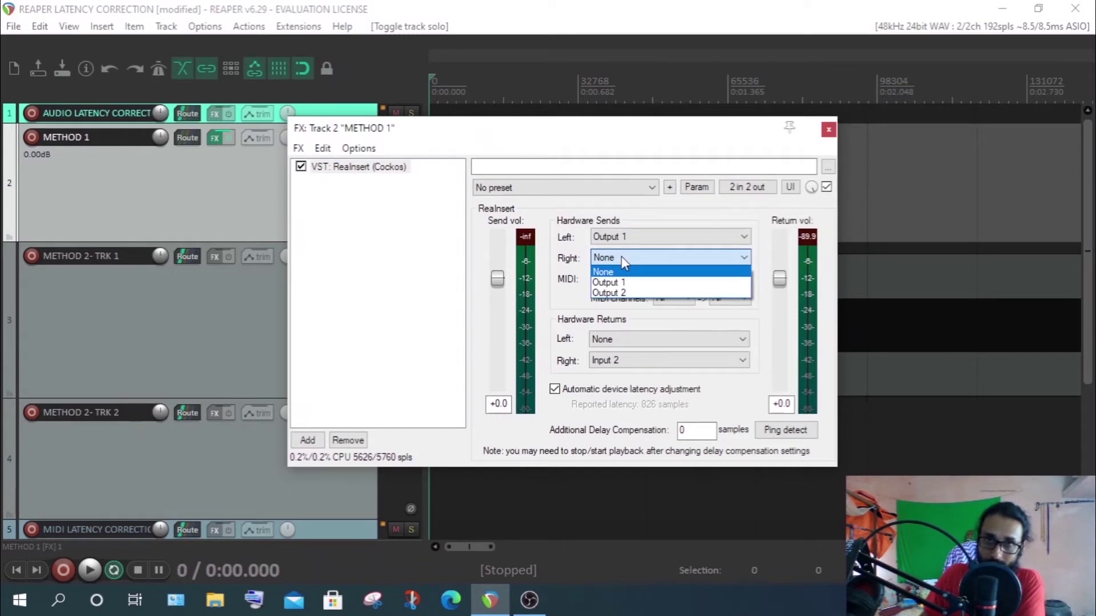
{"action": "left_click", "coordinate": [605, 273]}
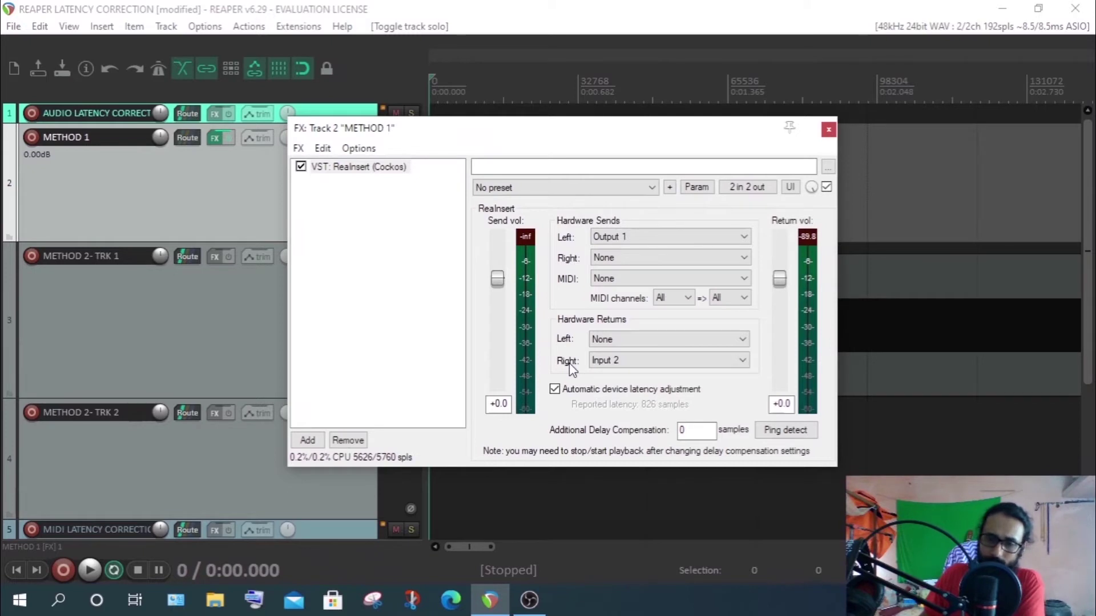
Set ReaInsert's hardware returns to Input 2 for the right channel and None for the left channel
{"action": "left_click", "coordinate": [599, 364]}
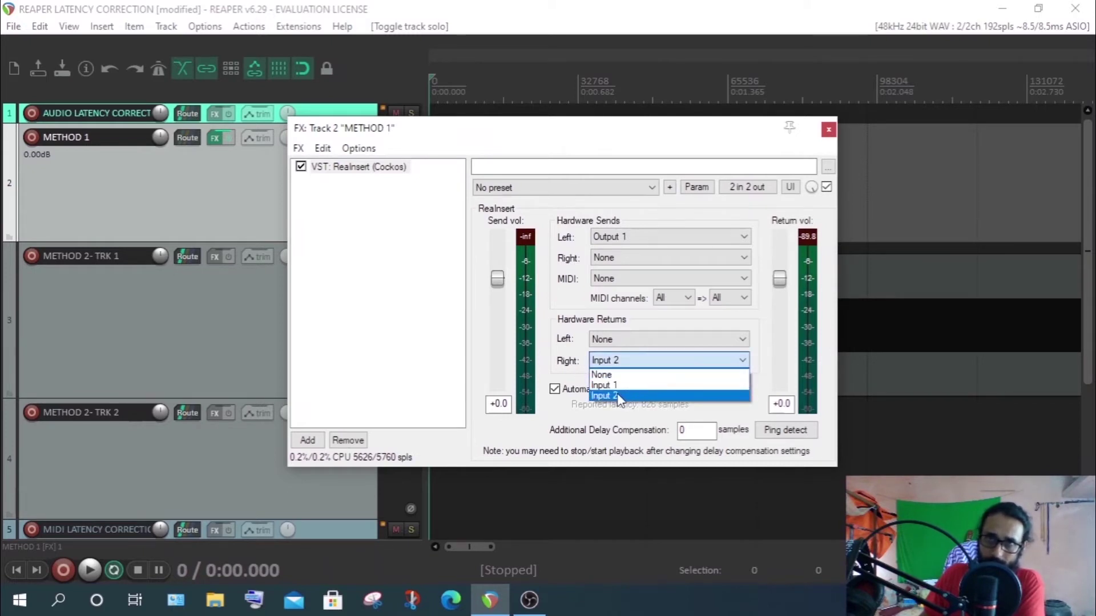
{"action": "left_click", "coordinate": [621, 392]}
{"action": "left_click", "coordinate": [620, 339]}
{"action": "left_click", "coordinate": [616, 351]}
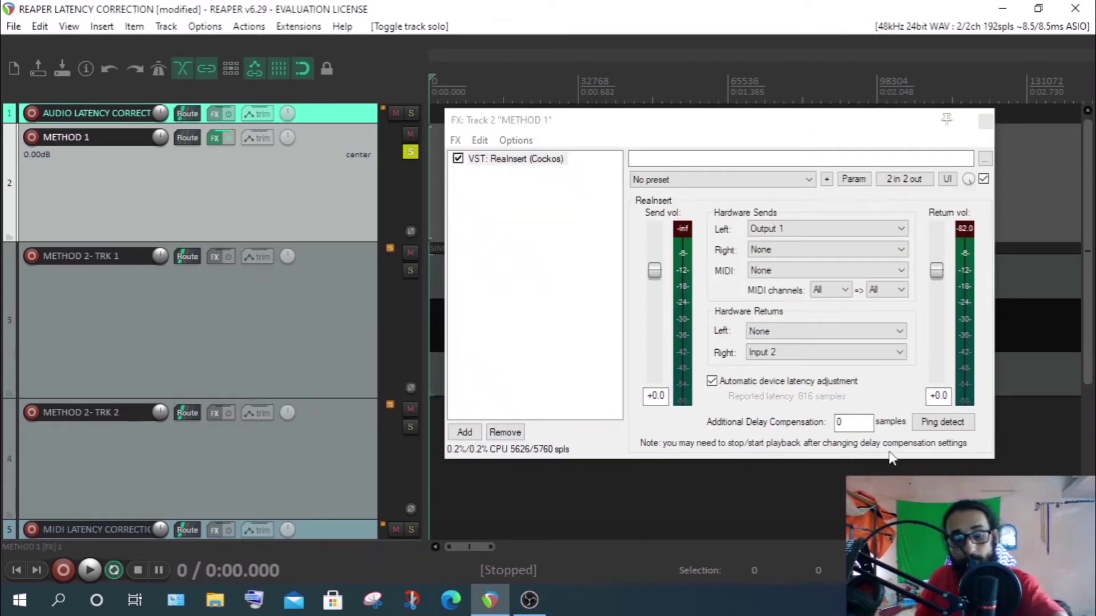
Check the manual offsets in the recording preferences and run ReaInsert's Ping detect to fill in the additional delay compensation
{"action": "key", "text": "ctrl+p"}
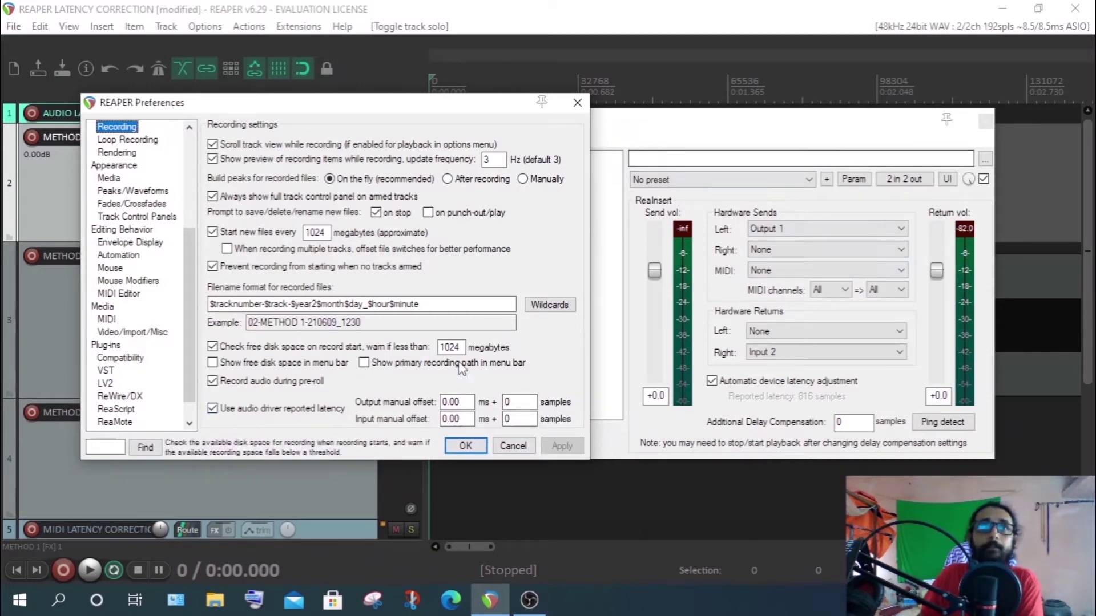
{"action": "left_click", "coordinate": [465, 446]}
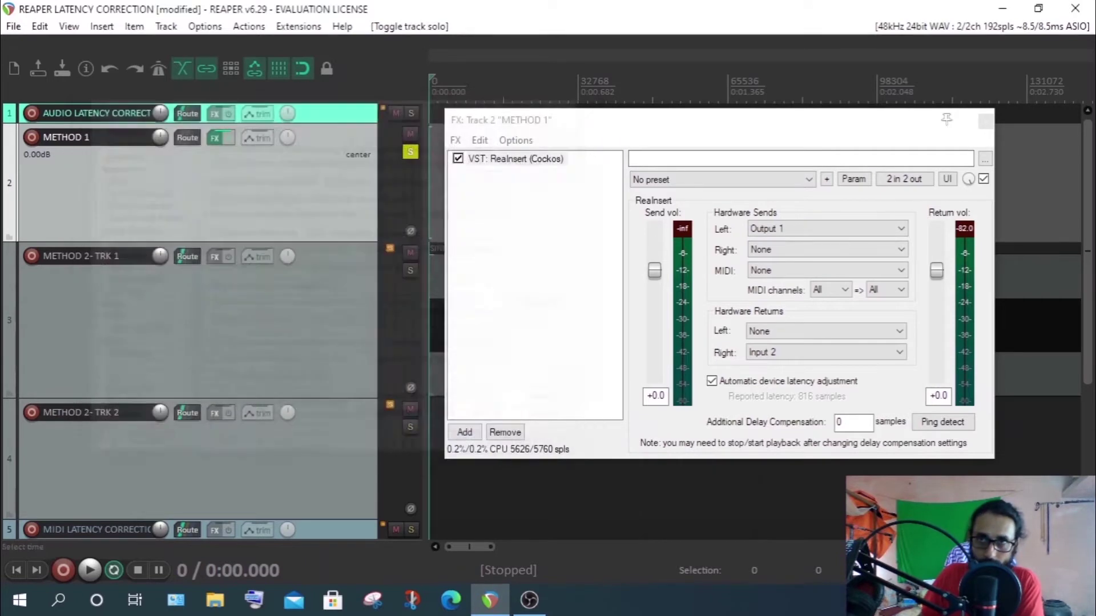
{"action": "left_click", "coordinate": [939, 425]}
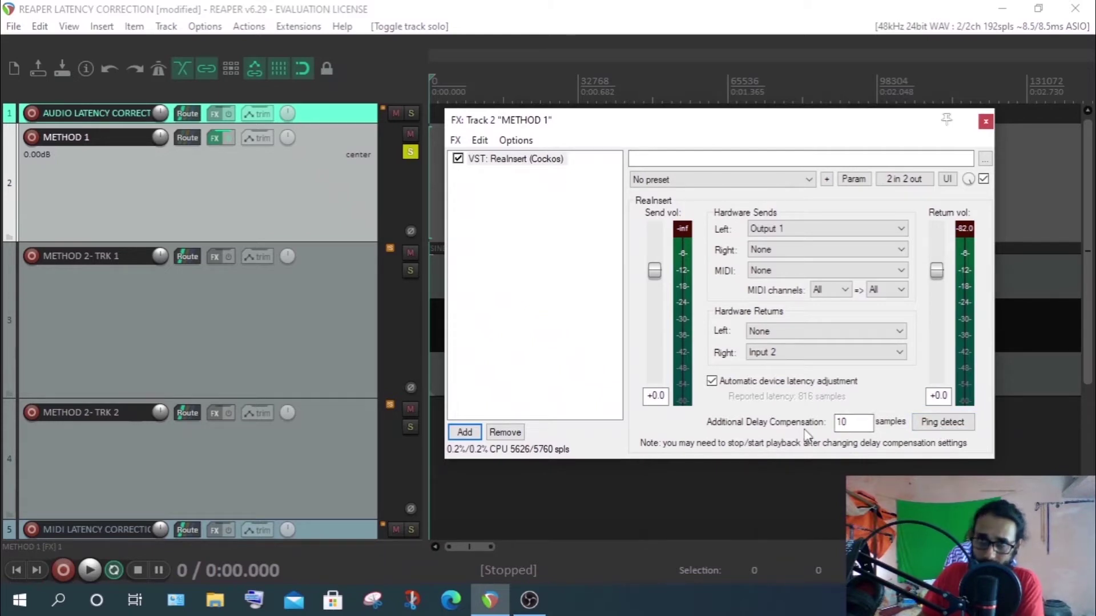
{"action": "left_click", "coordinate": [940, 429]}
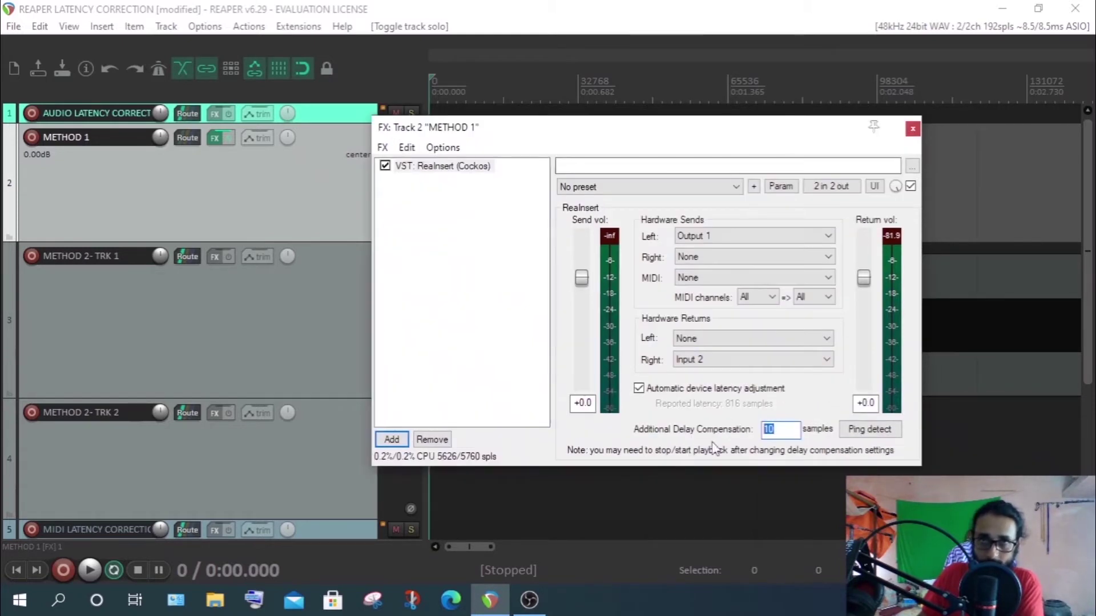
{"action": "left_click", "coordinate": [790, 432]}
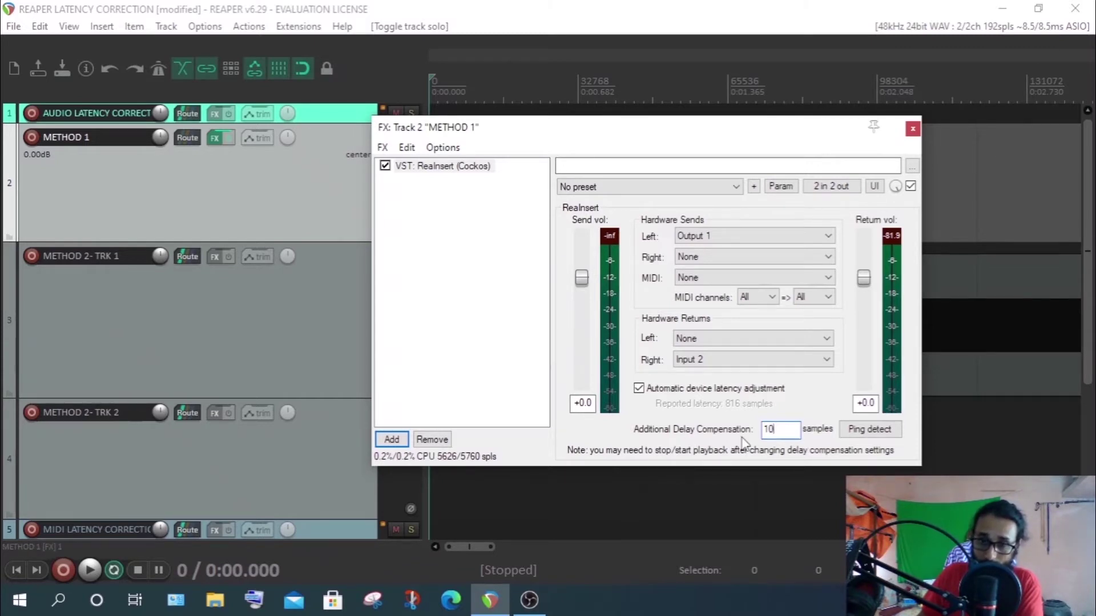
{"action": "left_click_drag", "start_coordinate": [693, 127], "coordinate": [773, 113]}
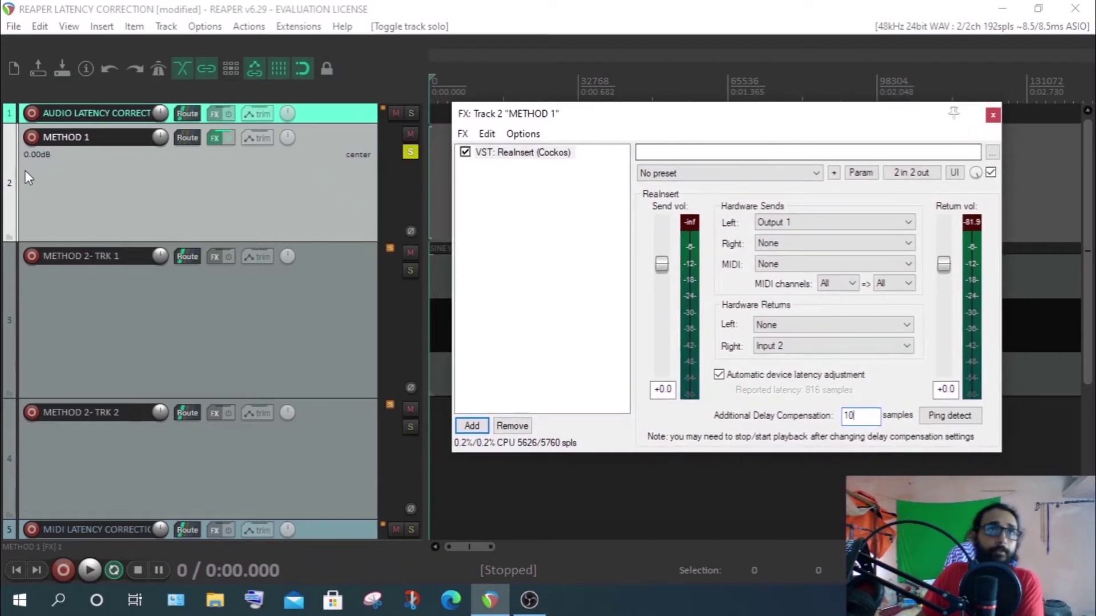
Arm the METHOD 1 track for recording with mono Input 2 as its source
{"action": "left_click", "coordinate": [33, 137]}
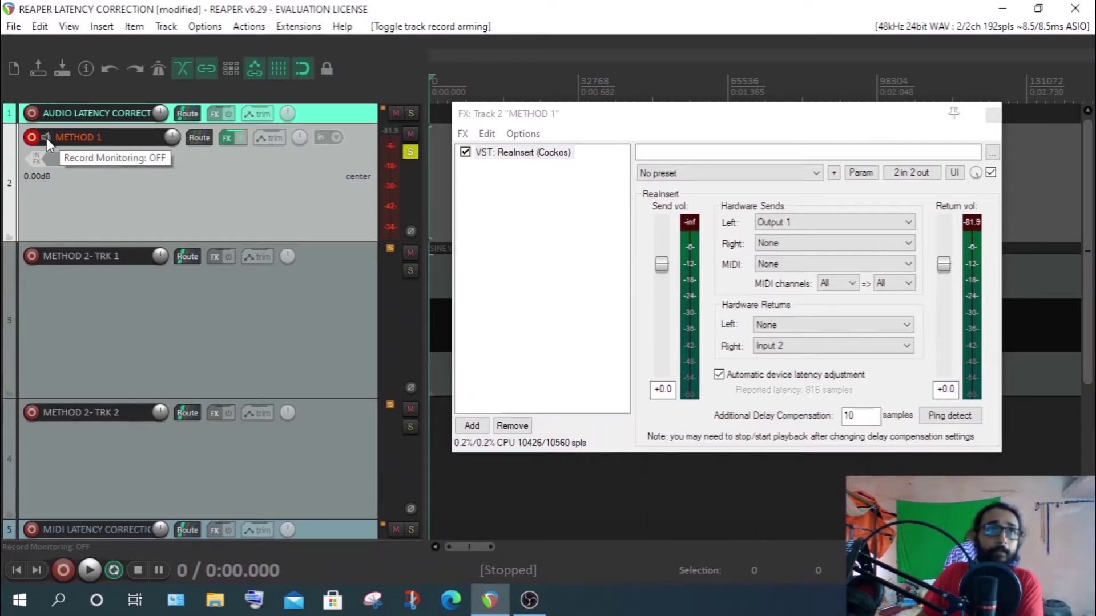
{"action": "left_click", "coordinate": [82, 160]}
{"action": "mouse_move", "coordinate": [171, 172]}
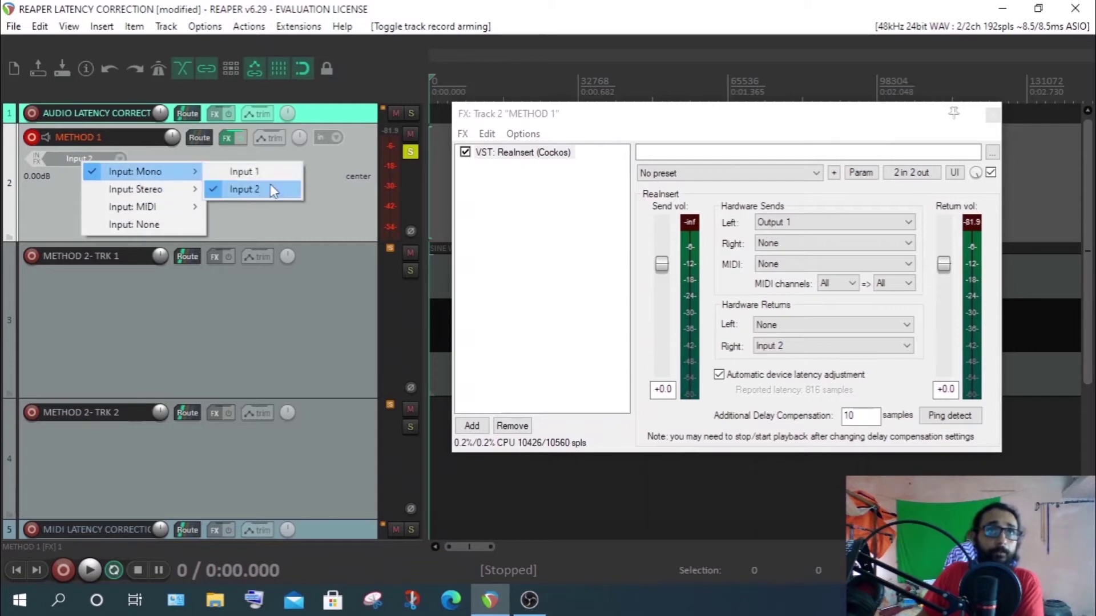
{"action": "left_click", "coordinate": [261, 189]}
Repeat Ping detect to check the returning signal on the armed METHOD 1 track, and disarm the track
{"action": "left_click", "coordinate": [950, 417]}
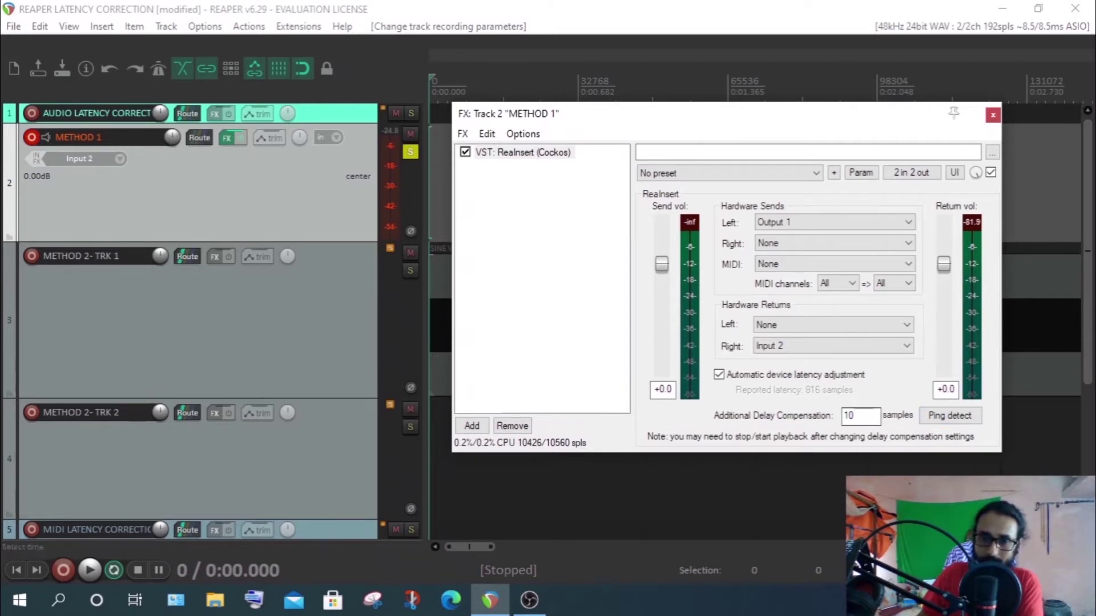
{"action": "left_click", "coordinate": [944, 418]}
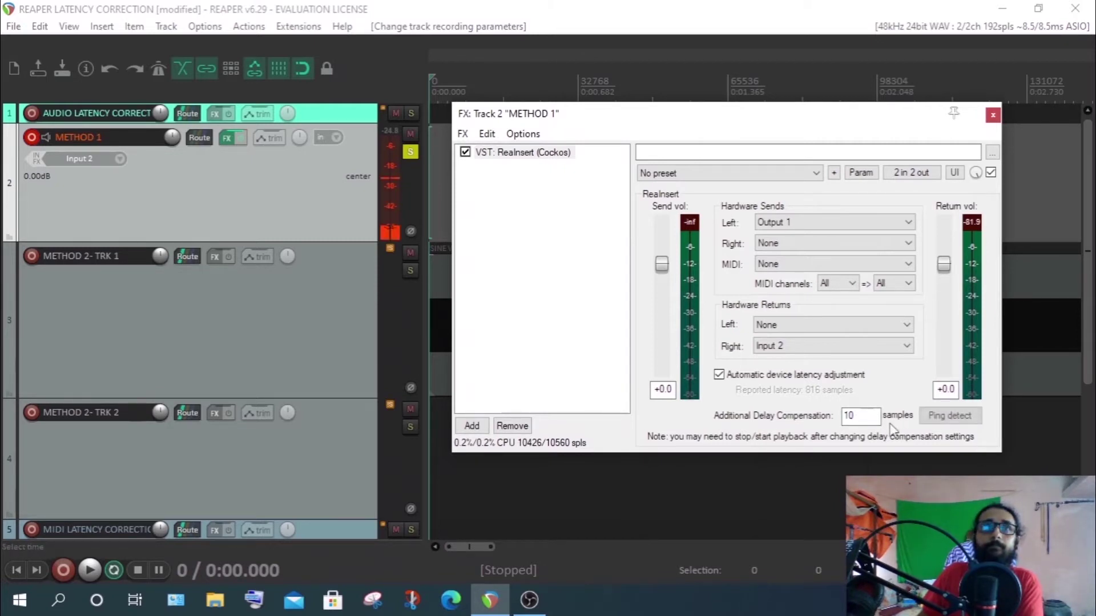
{"action": "left_click", "coordinate": [32, 140]}
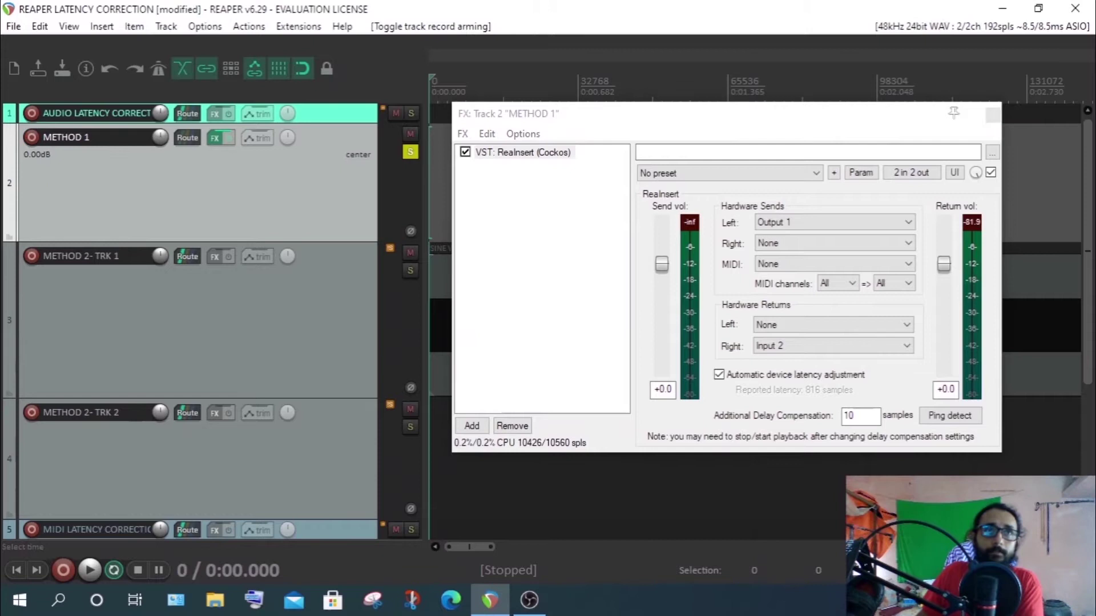
Run Ping detect again in ReaInsert and copy the resulting additional delay compensation value
{"action": "left_click", "coordinate": [952, 418]}
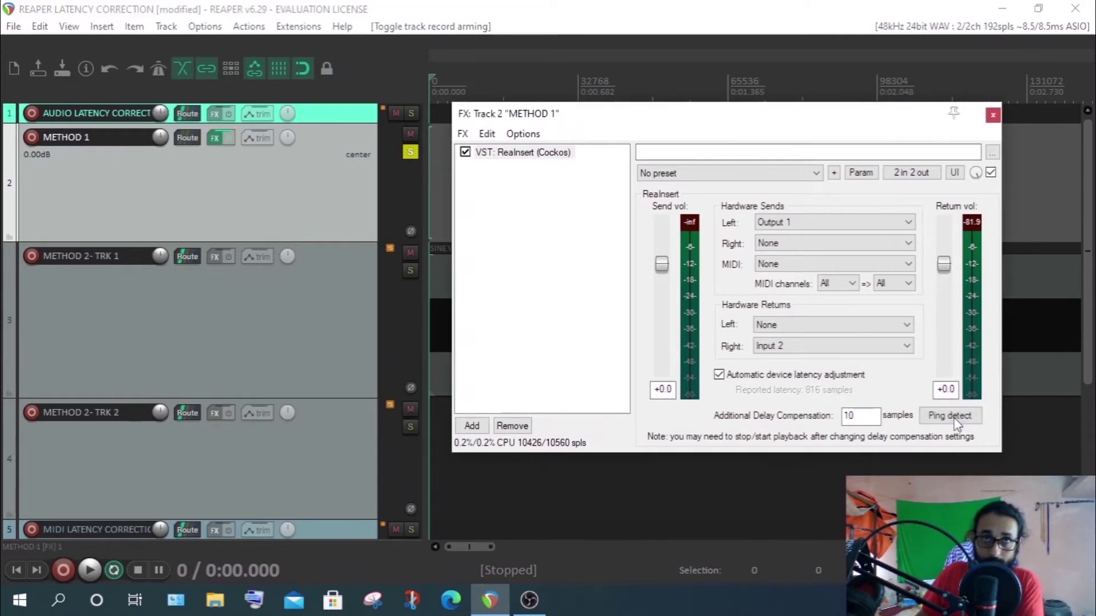
{"action": "left_click", "coordinate": [955, 420]}
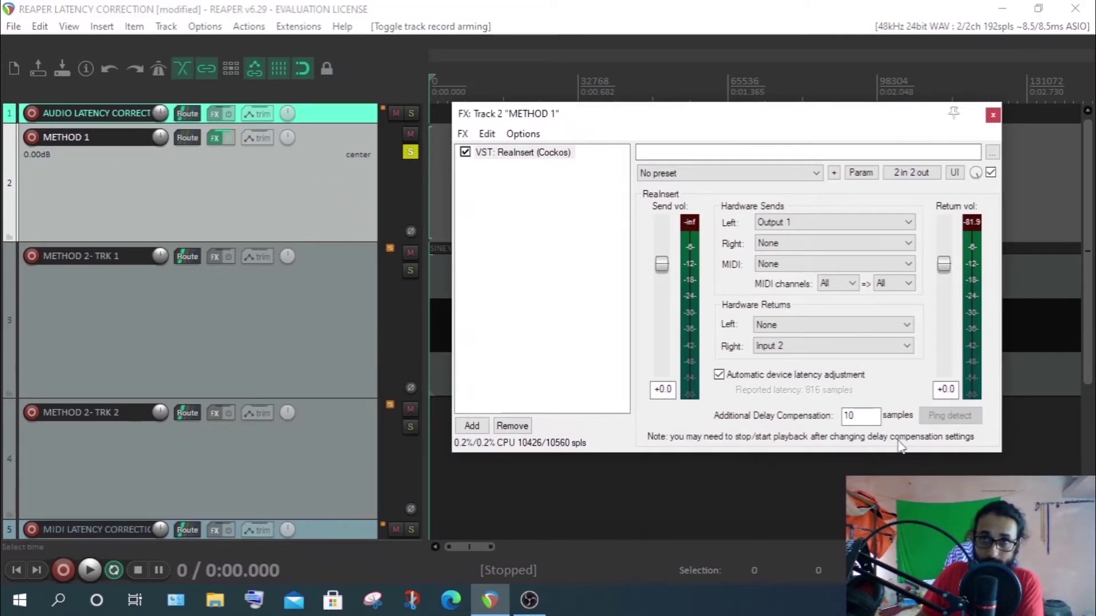
{"action": "left_click", "coordinate": [864, 417]}
{"action": "double_click", "coordinate": [864, 417]}
{"action": "right_click", "coordinate": [847, 418]}
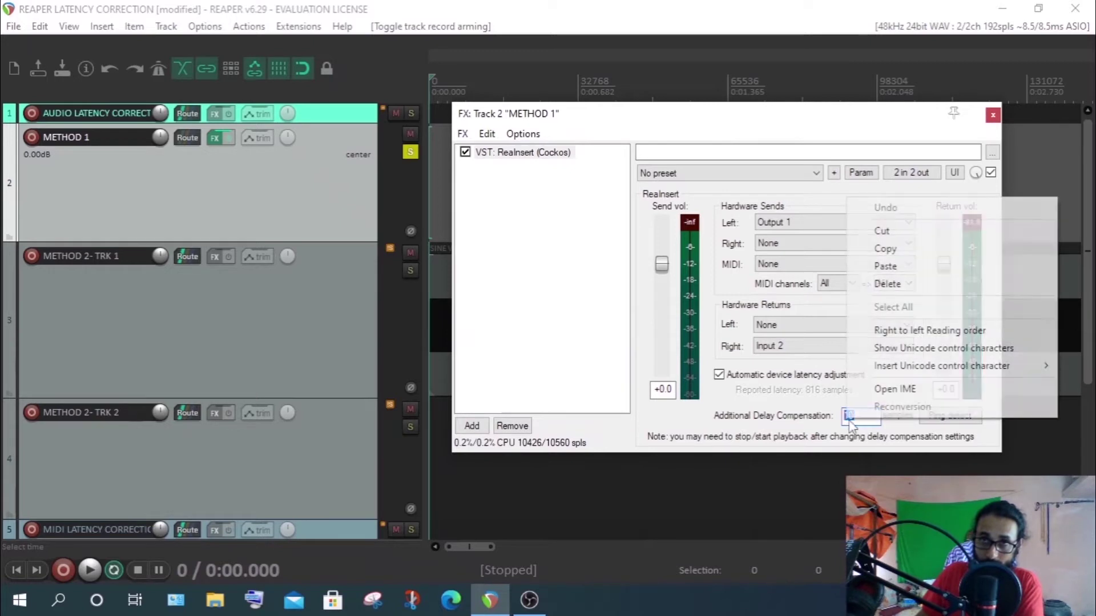
{"action": "left_click", "coordinate": [886, 249]}
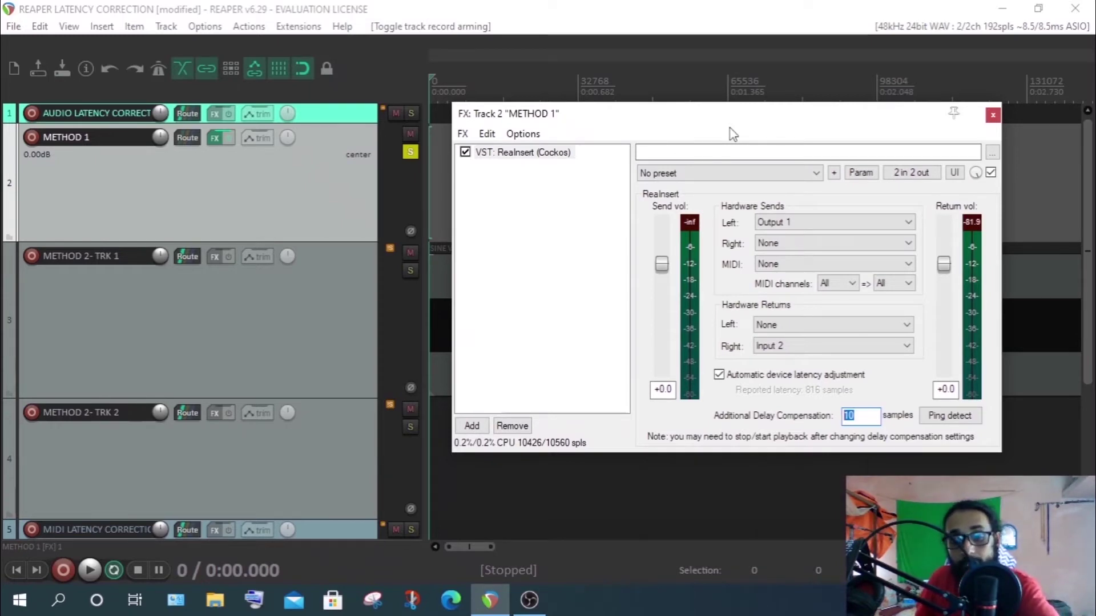
Set the input manual offset in the recording preferences to 10 samples by pasting the copied value, and apply the change
{"action": "key", "text": "ctrl+p"}
{"action": "double_click", "coordinate": [519, 419]}
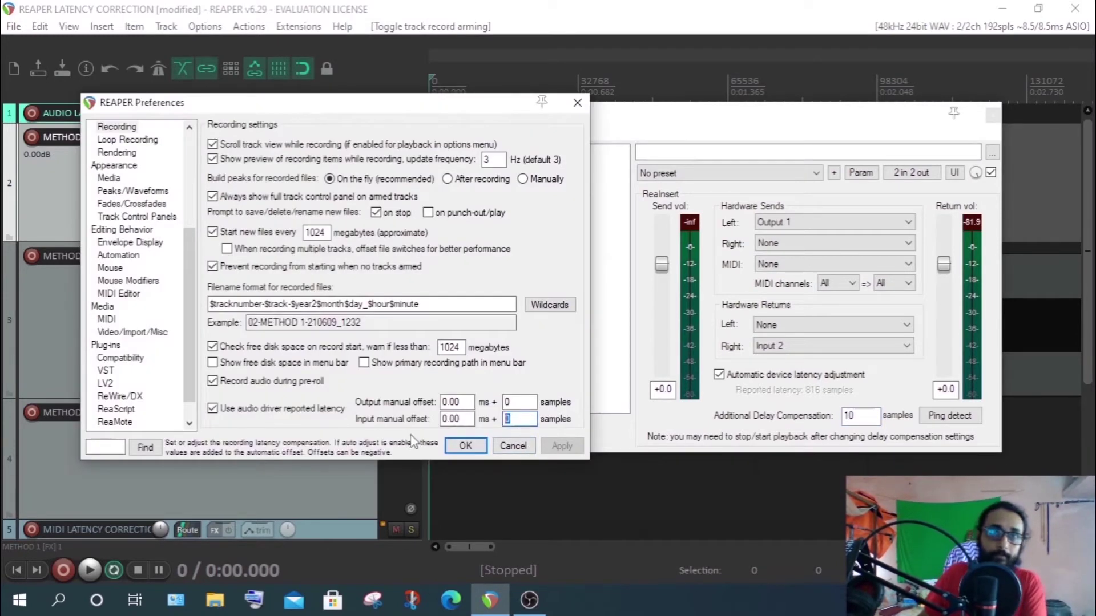
{"action": "right_click", "coordinate": [534, 419]}
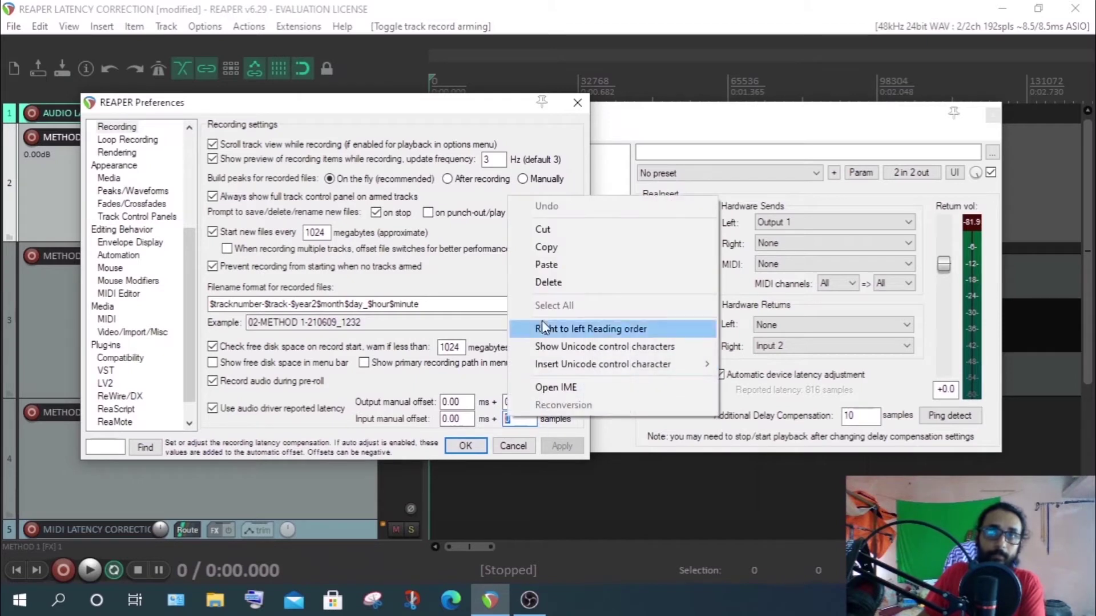
{"action": "left_click", "coordinate": [545, 264]}
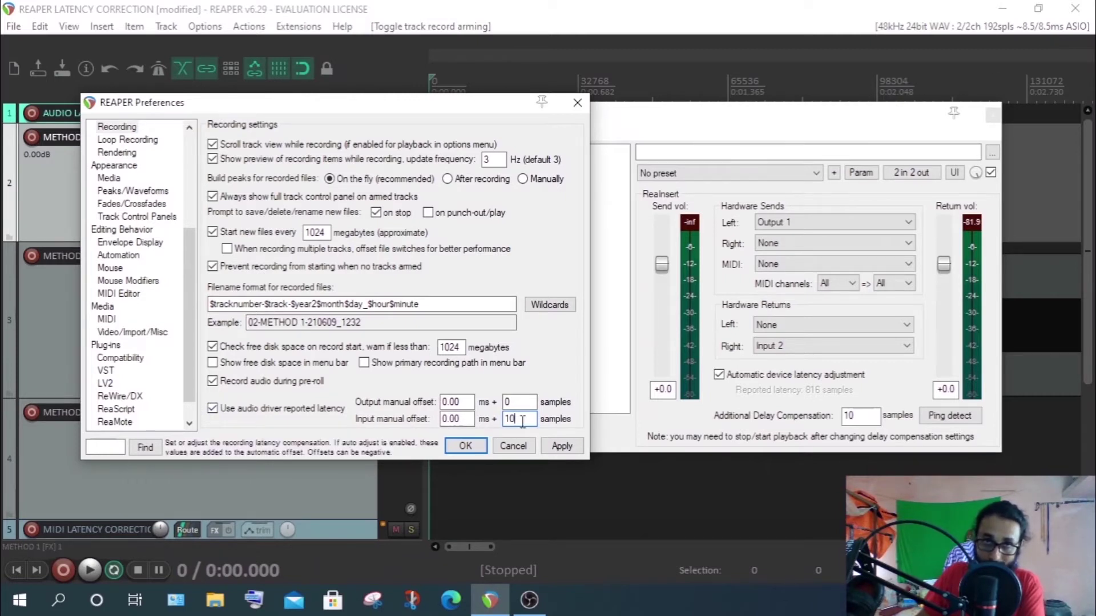
{"action": "left_click", "coordinate": [562, 447]}
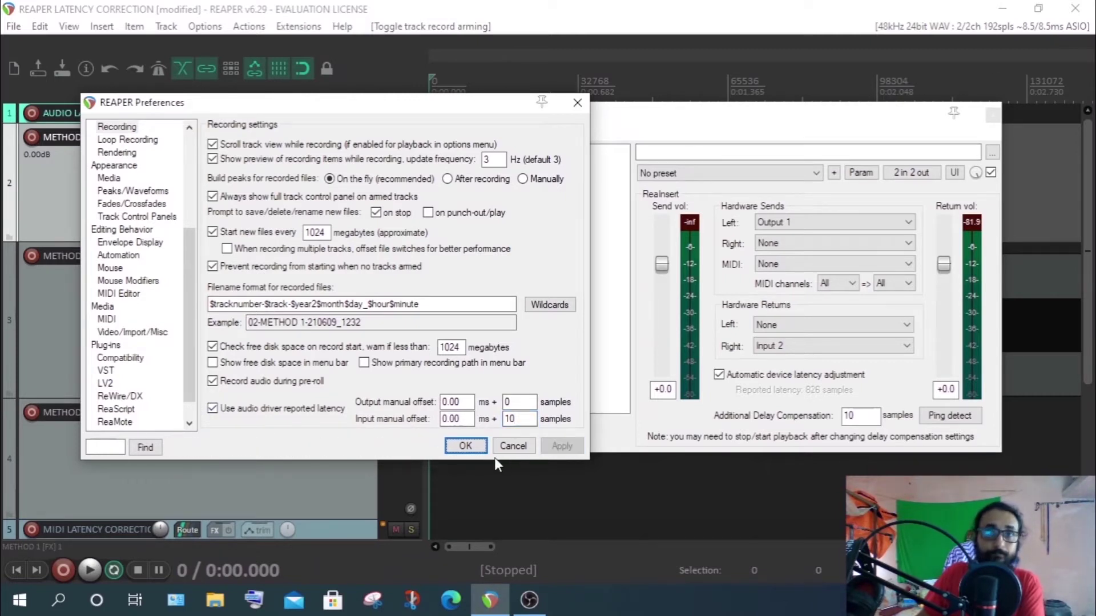
{"action": "left_click", "coordinate": [471, 443]}
Rerun ReaInsert's Ping detect to verify the latency correction, and close the METHOD 1 effects window
{"action": "left_click_drag", "start_coordinate": [777, 127], "coordinate": [665, 126]}
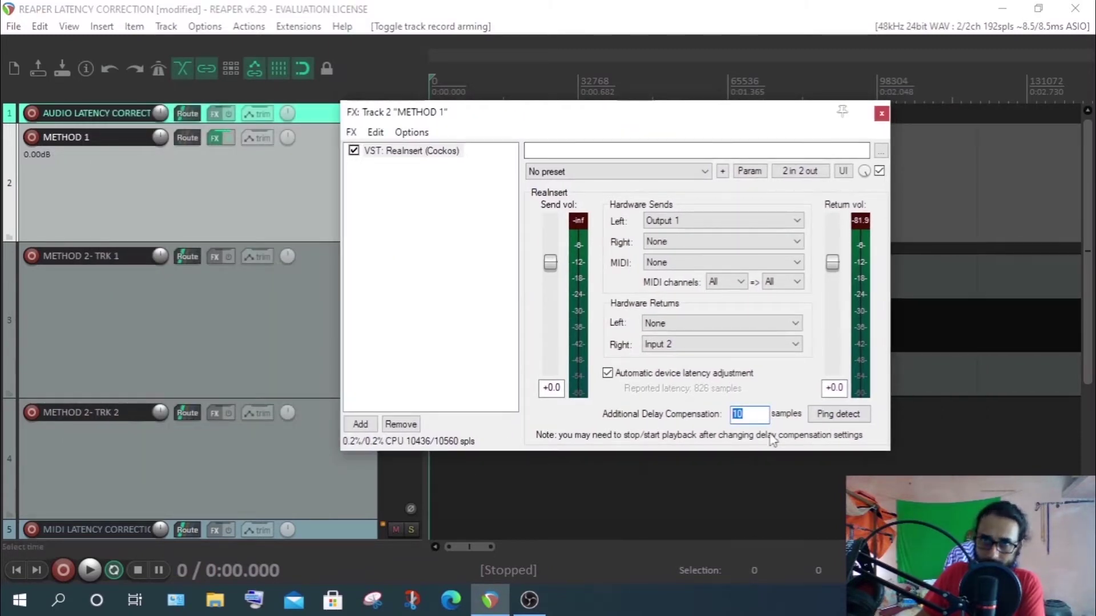
{"action": "left_click", "coordinate": [739, 414]}
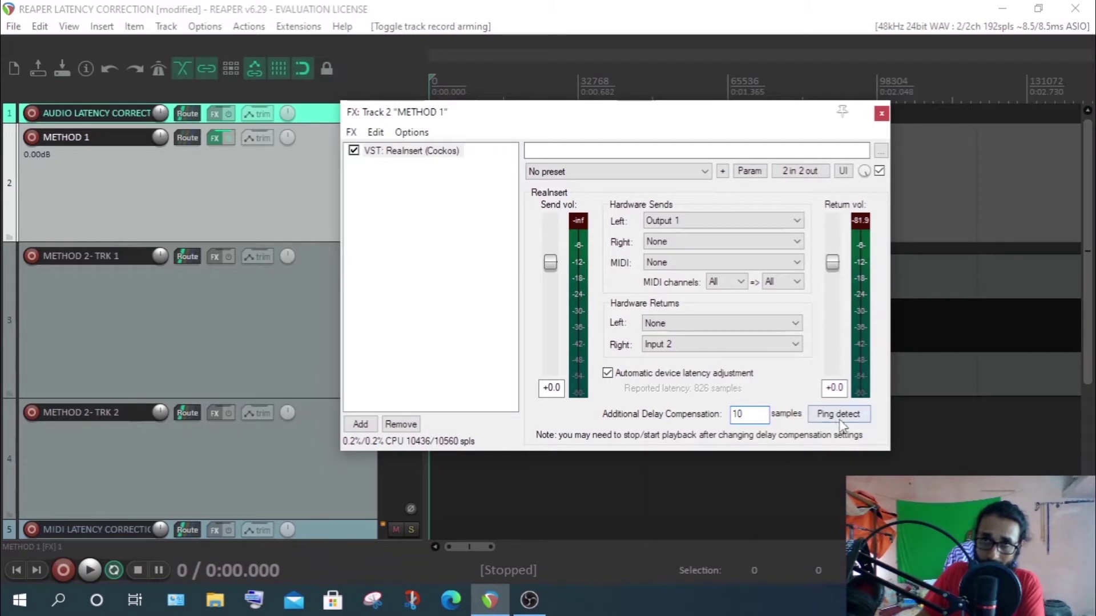
{"action": "left_click", "coordinate": [839, 415]}
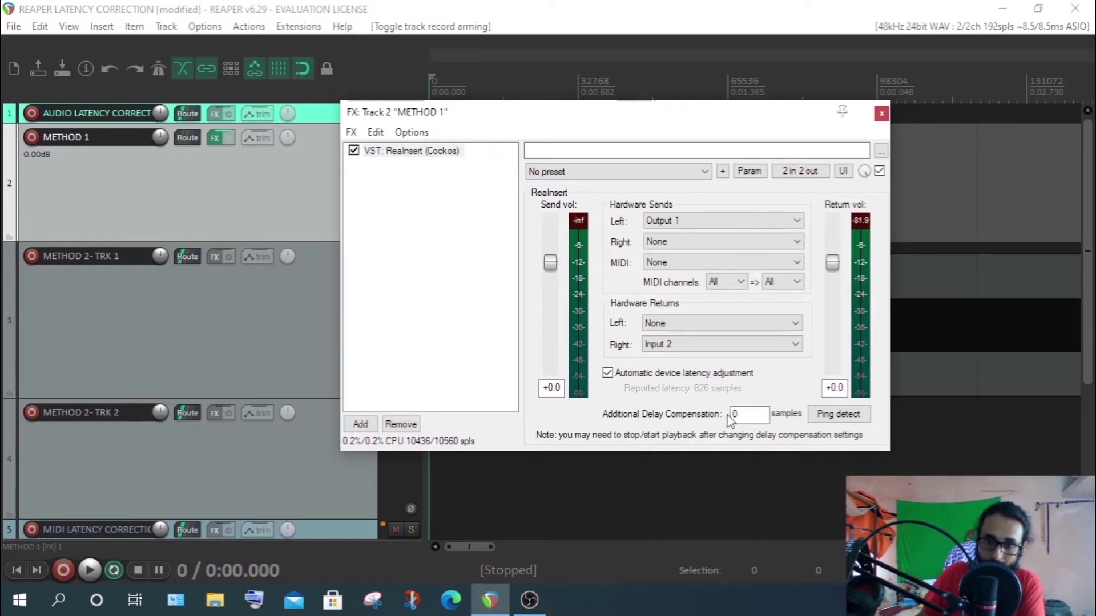
{"action": "left_click", "coordinate": [883, 115]}
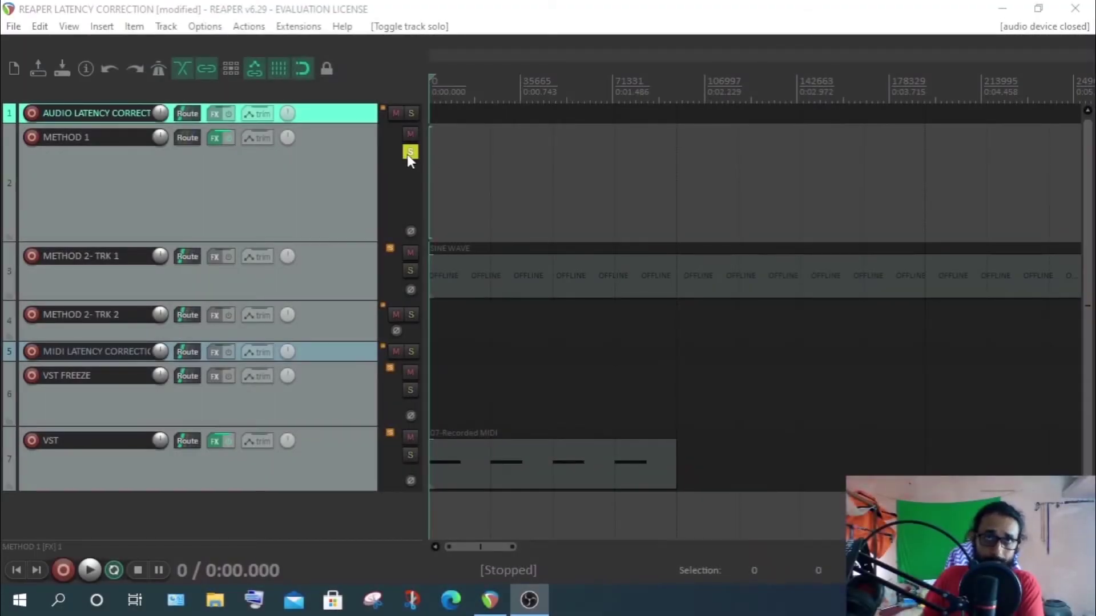
Unsolo and mute the METHOD 1 track, and select METHOD 2- TRK 1
{"action": "left_click", "coordinate": [410, 151]}
{"action": "left_click", "coordinate": [410, 134]}
{"action": "left_click", "coordinate": [329, 273]}
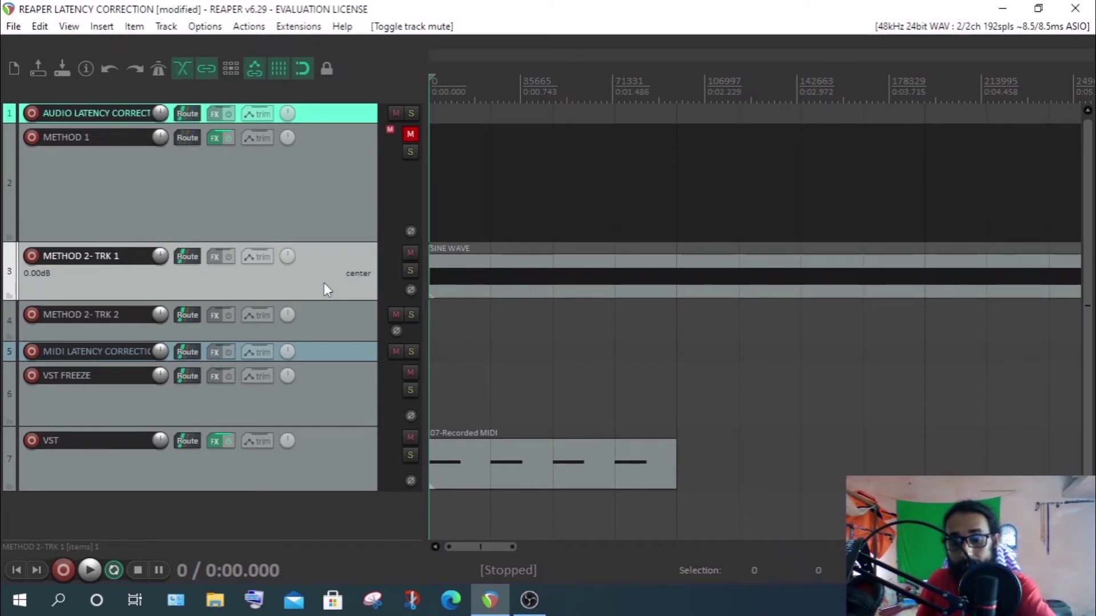
Reset the input manual offset in the recording preferences to 0 samples and apply the change
{"action": "key", "text": "ctrl+p"}
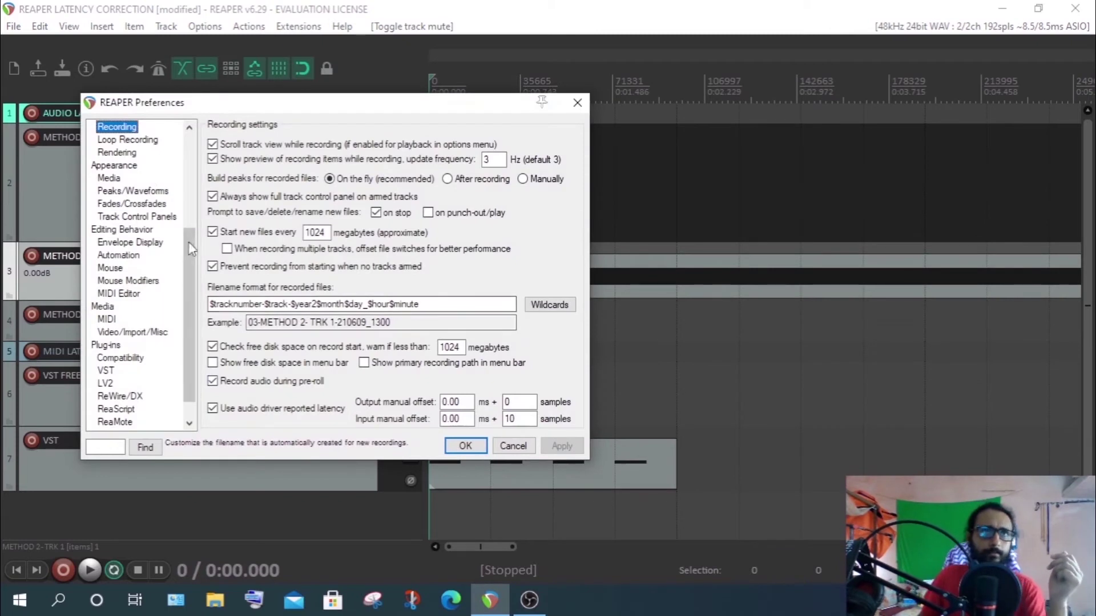
{"action": "left_click_drag", "start_coordinate": [192, 248], "coordinate": [191, 174]}
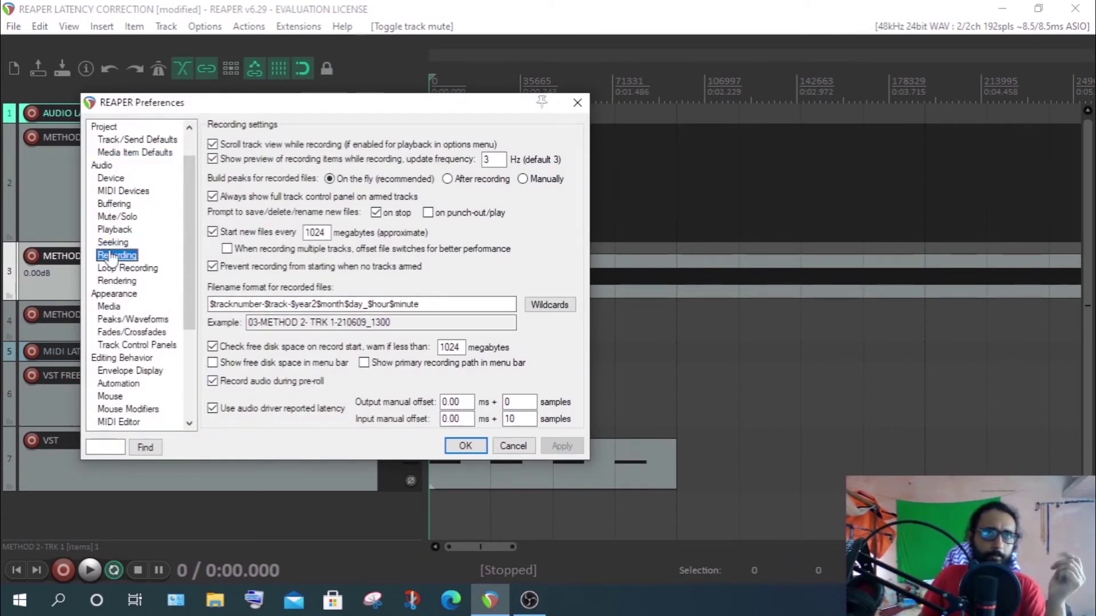
{"action": "double_click", "coordinate": [516, 419]}
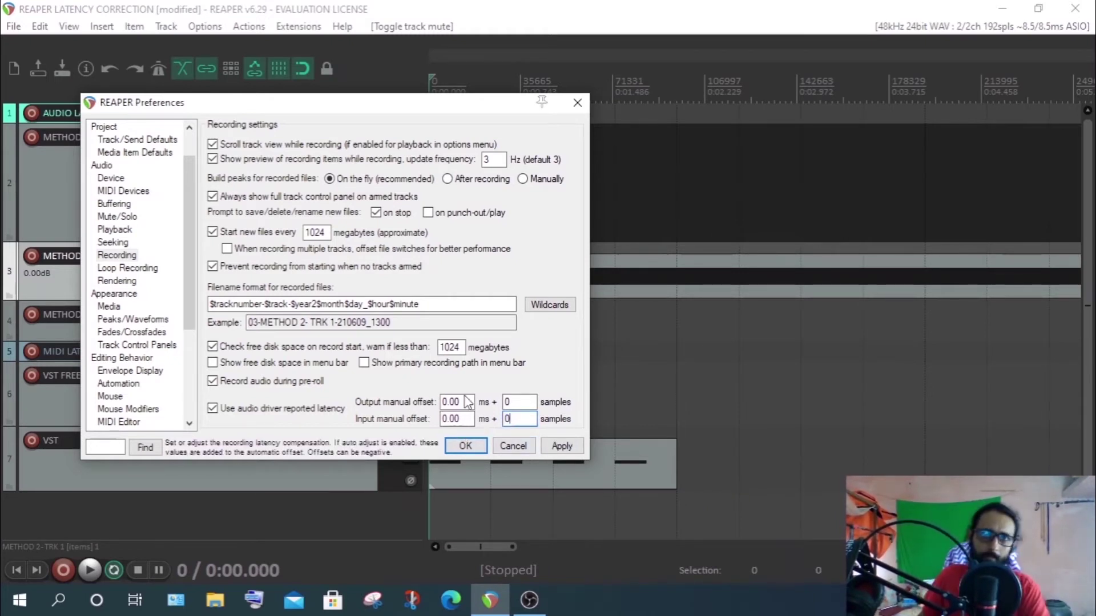
{"action": "type", "text": "0"}
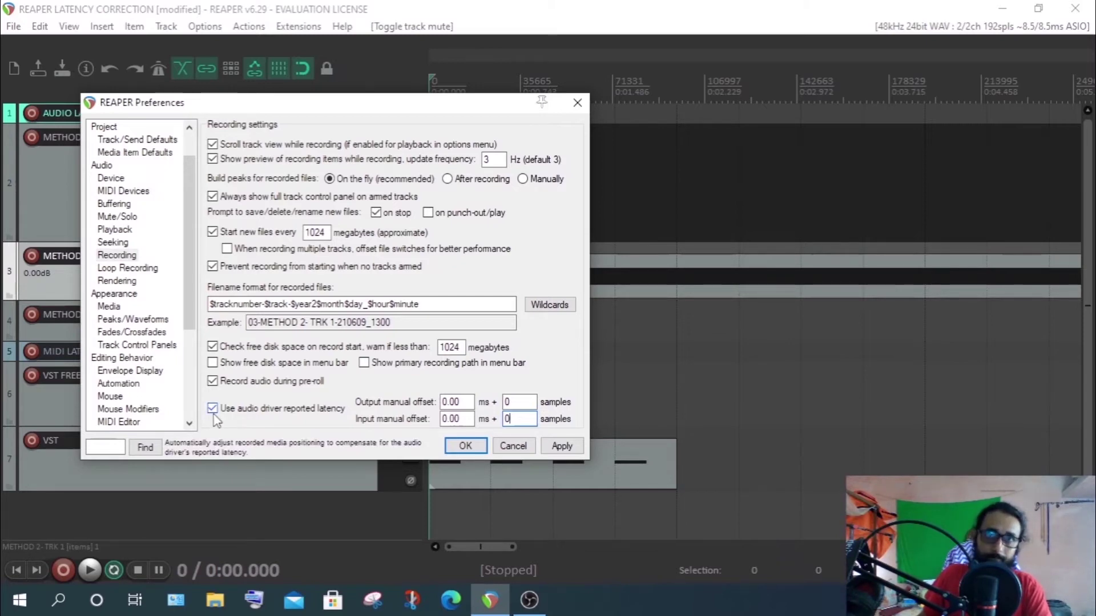
{"action": "left_click", "coordinate": [561, 446]}
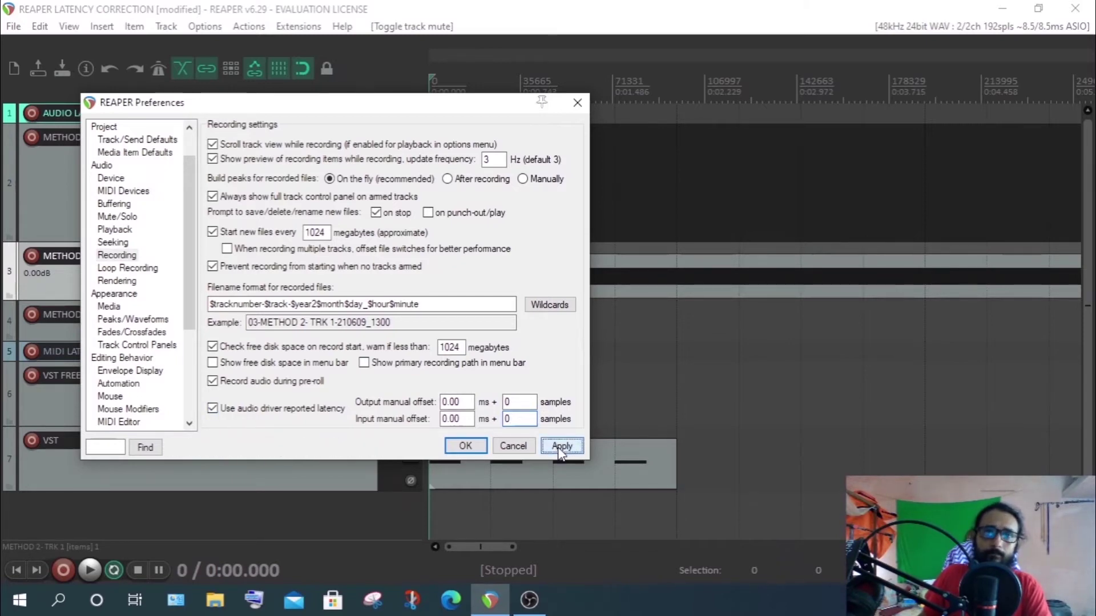
{"action": "left_click", "coordinate": [466, 447]}
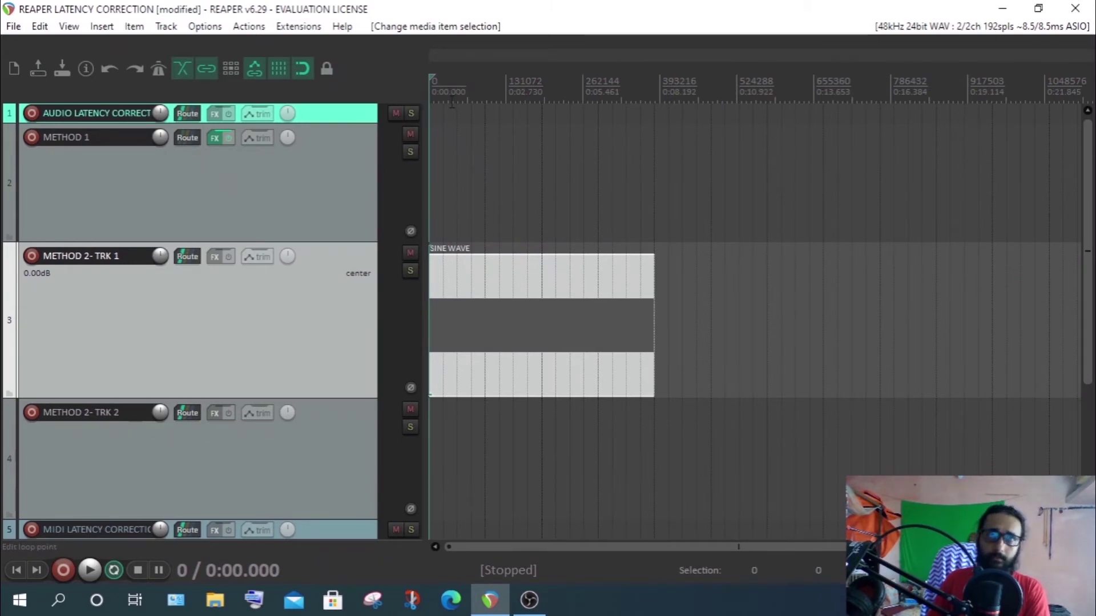
Check the time unit settings of the timeline ruler and the transport's time display
{"action": "right_click", "coordinate": [437, 97]}
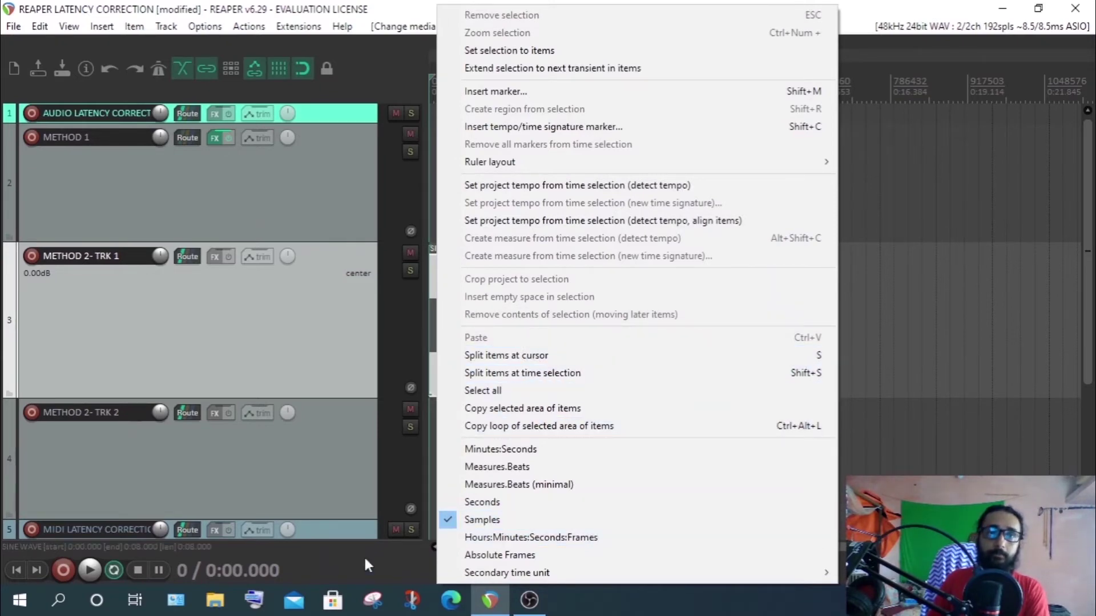
{"action": "right_click", "coordinate": [248, 564]}
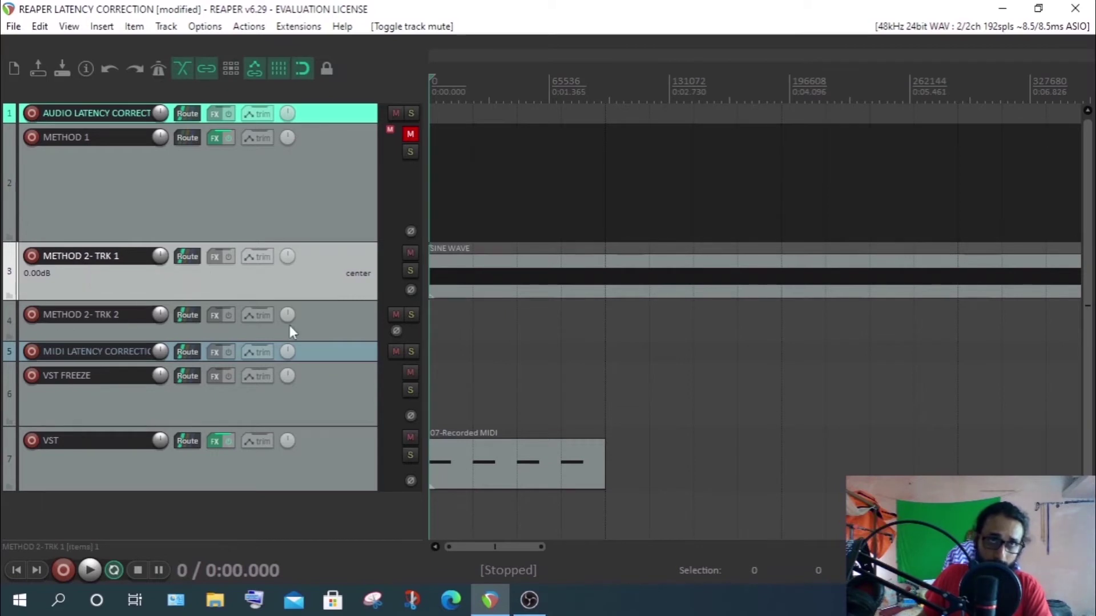
Solo both METHOD 2- TRK 1 and METHOD 2- TRK 2
{"action": "left_click", "coordinate": [328, 324]}
{"action": "left_click", "coordinate": [411, 315]}
{"action": "left_click", "coordinate": [411, 270]}
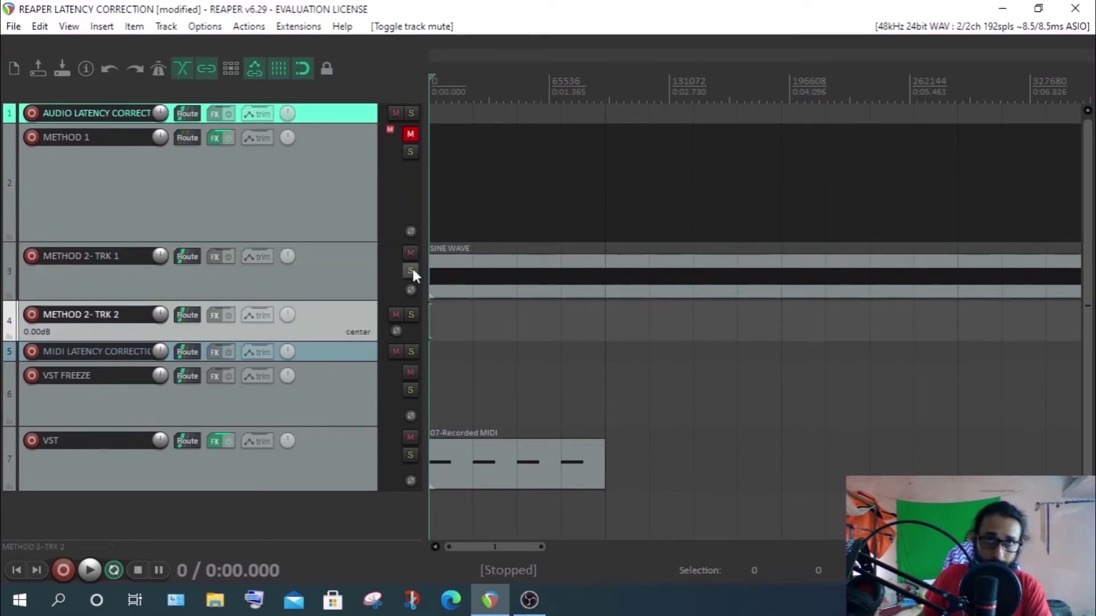
{"action": "left_click", "coordinate": [305, 297]}
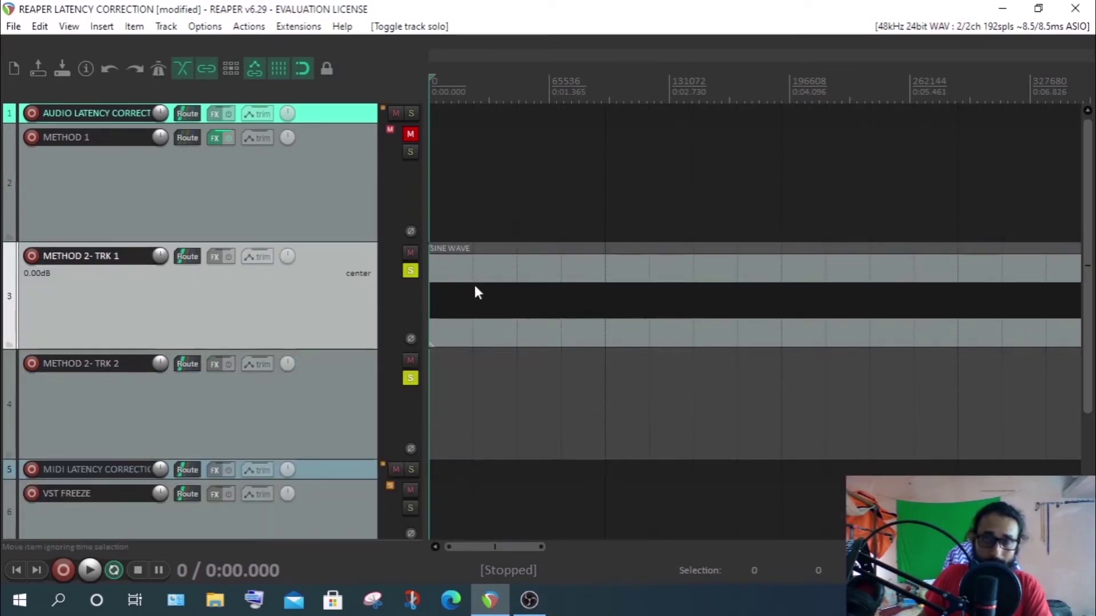
{"action": "scroll", "coordinate": [488, 303], "scroll_direction": "down", "scroll_amount": 3}
{"action": "left_click", "coordinate": [149, 407]}
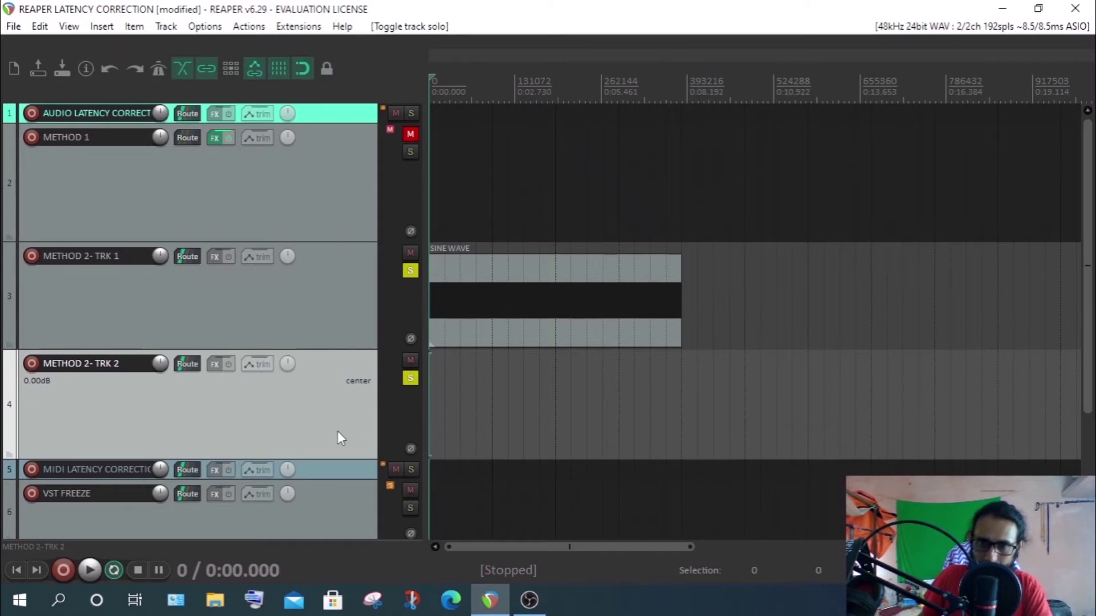
Place the edit cursor on a rising stretch of the METHOD 2- TRK 1 sine wave at about 516 samples and insert a marker there
{"action": "scroll", "coordinate": [407, 316], "scroll_direction": "up", "scroll_amount": 10}
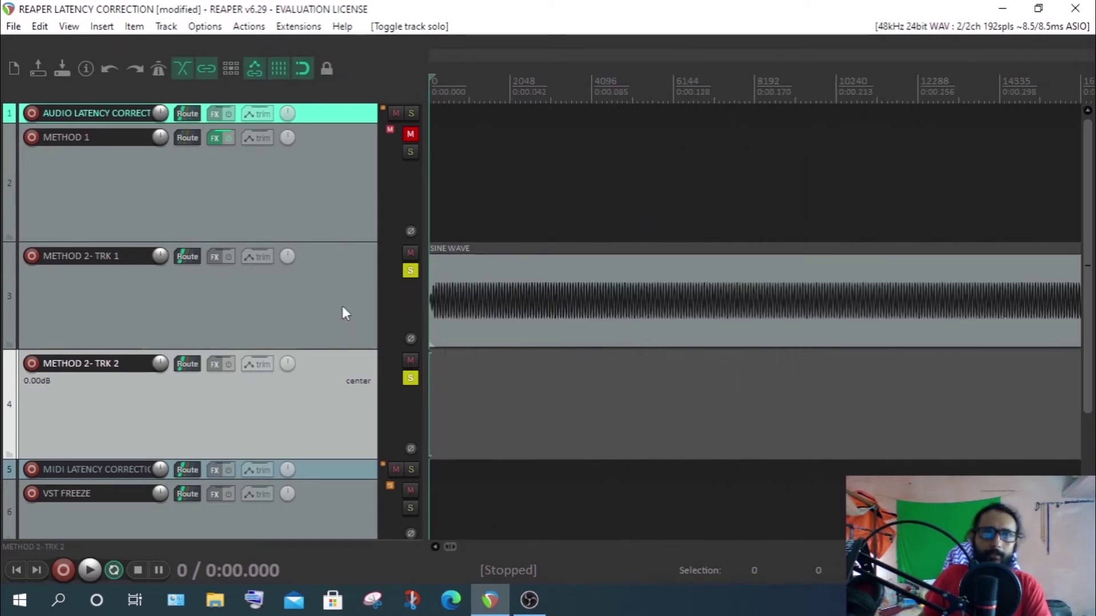
{"action": "left_click", "coordinate": [341, 308]}
{"action": "left_click", "coordinate": [345, 408]}
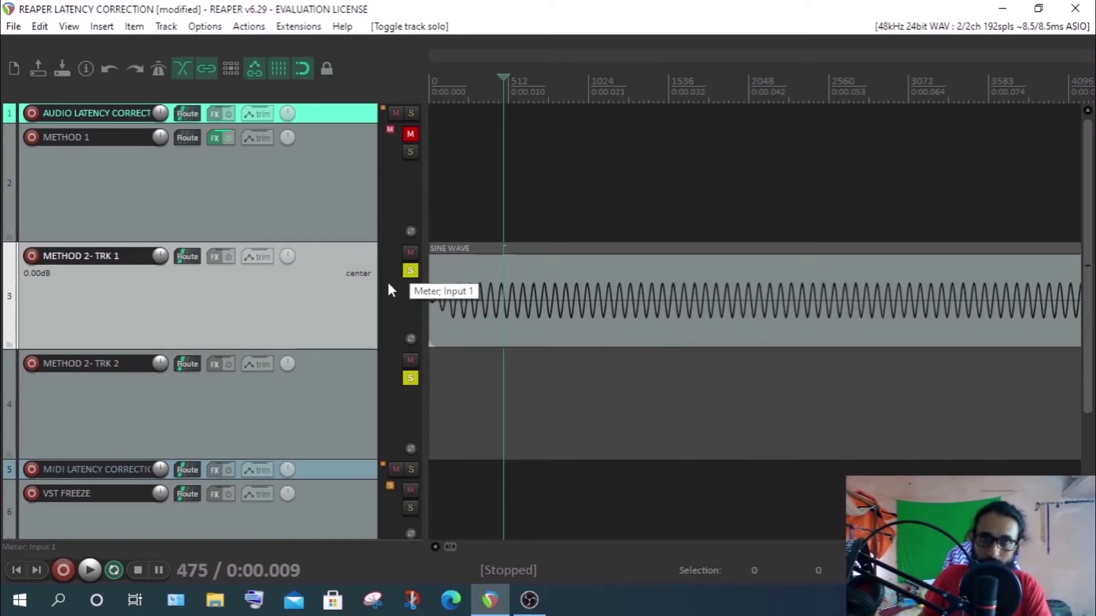
{"action": "left_click", "coordinate": [482, 331]}
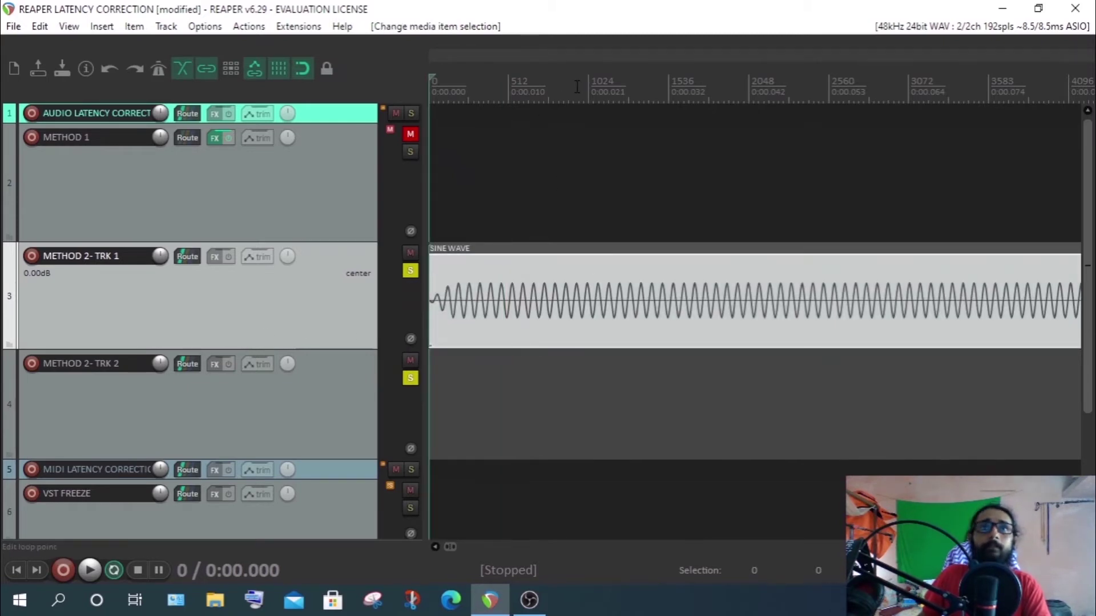
{"action": "scroll", "coordinate": [612, 132], "scroll_direction": "up", "scroll_amount": 3}
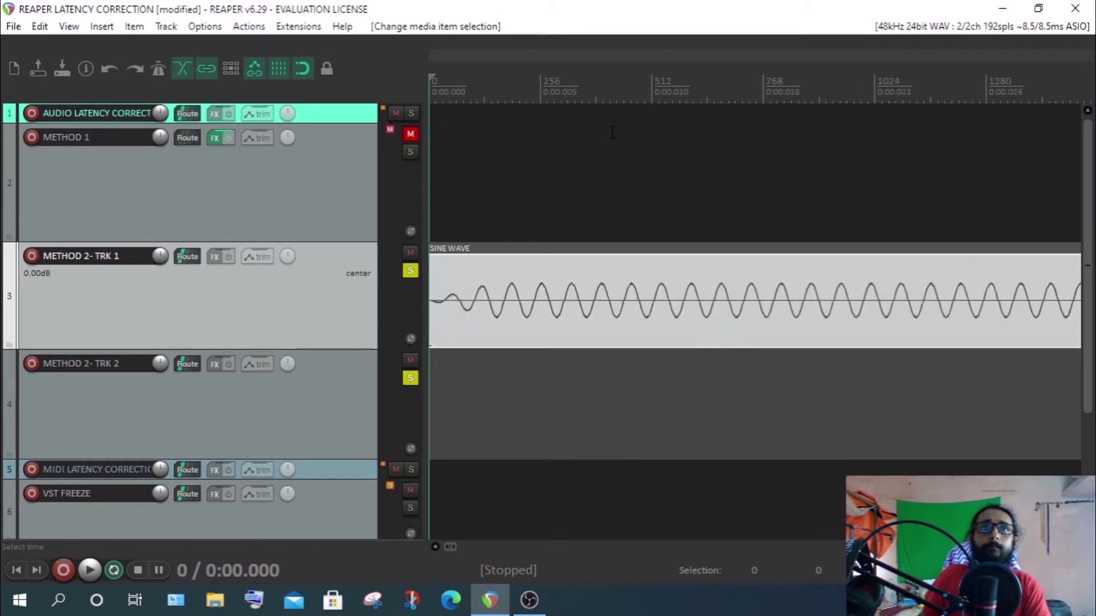
{"action": "left_click", "coordinate": [641, 90]}
{"action": "left_click", "coordinate": [643, 183]}
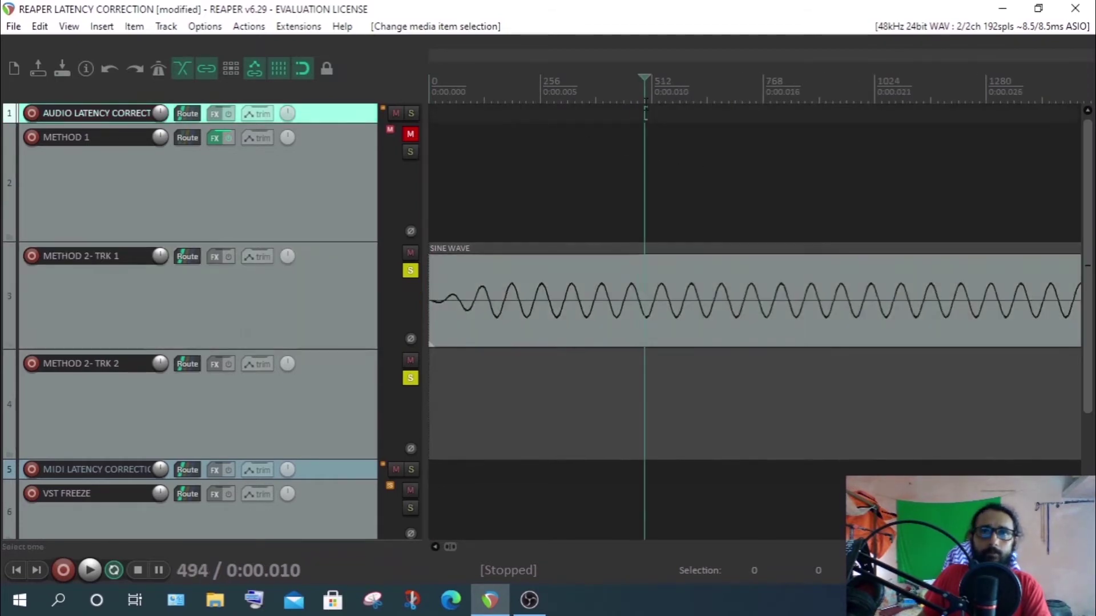
{"action": "left_click", "coordinate": [632, 286]}
{"action": "left_click", "coordinate": [644, 295]}
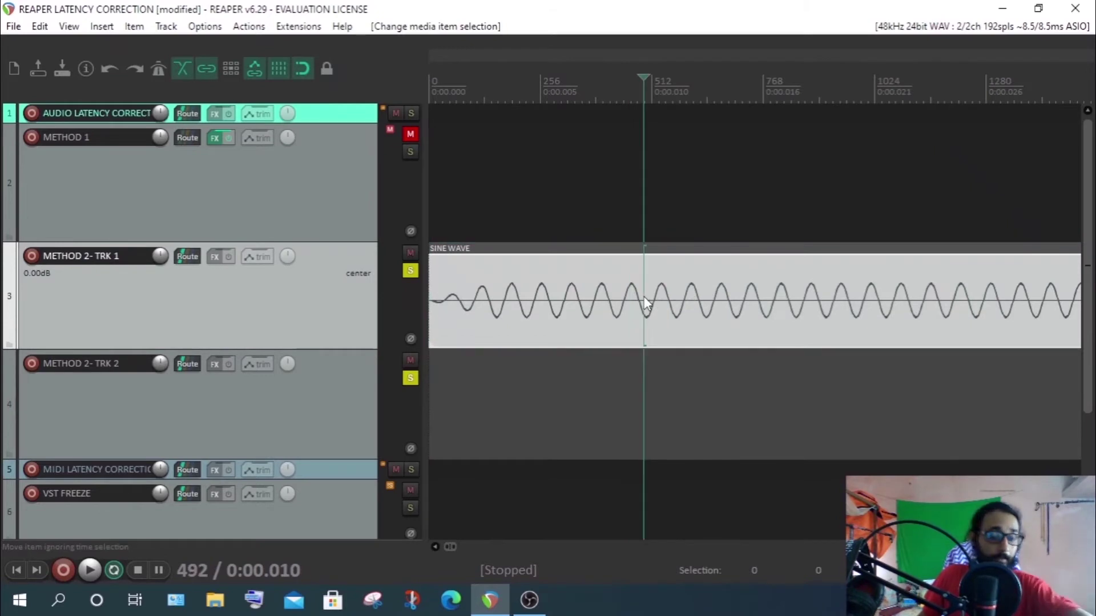
{"action": "left_click", "coordinate": [654, 342]}
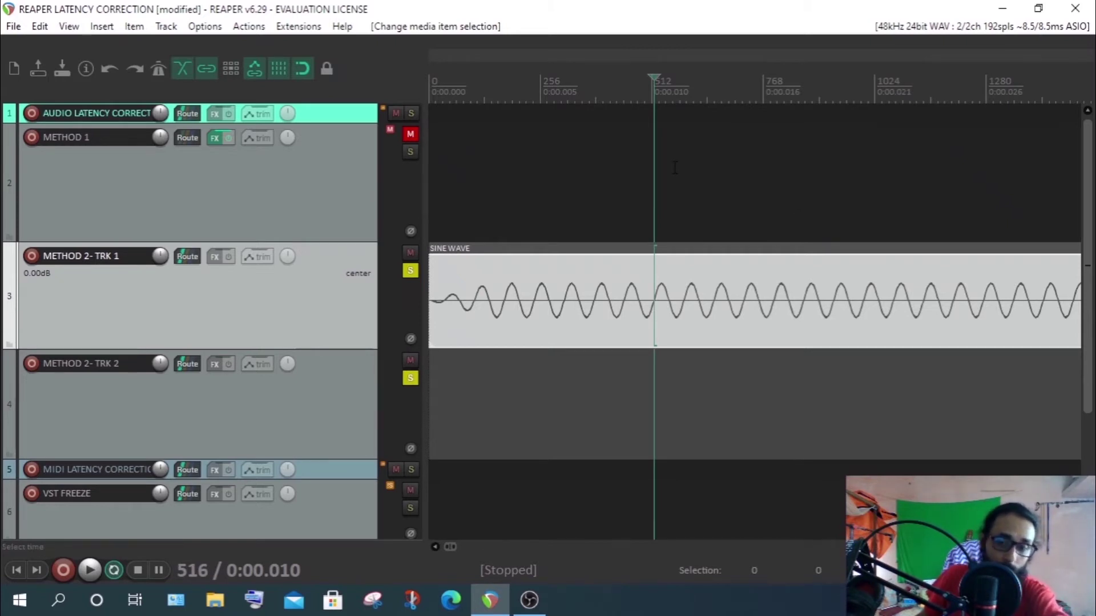
{"action": "key", "text": "m"}
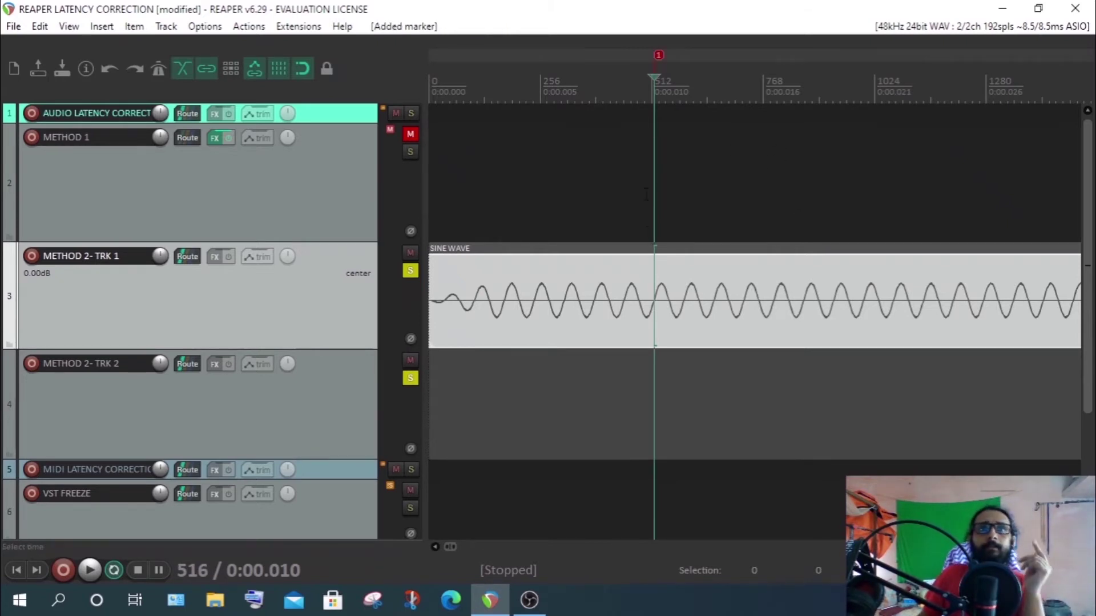
Arm METHOD 2- TRK 2 for recording with mono Input 2 as its input
{"action": "scroll", "coordinate": [646, 194], "scroll_direction": "down", "scroll_amount": 3}
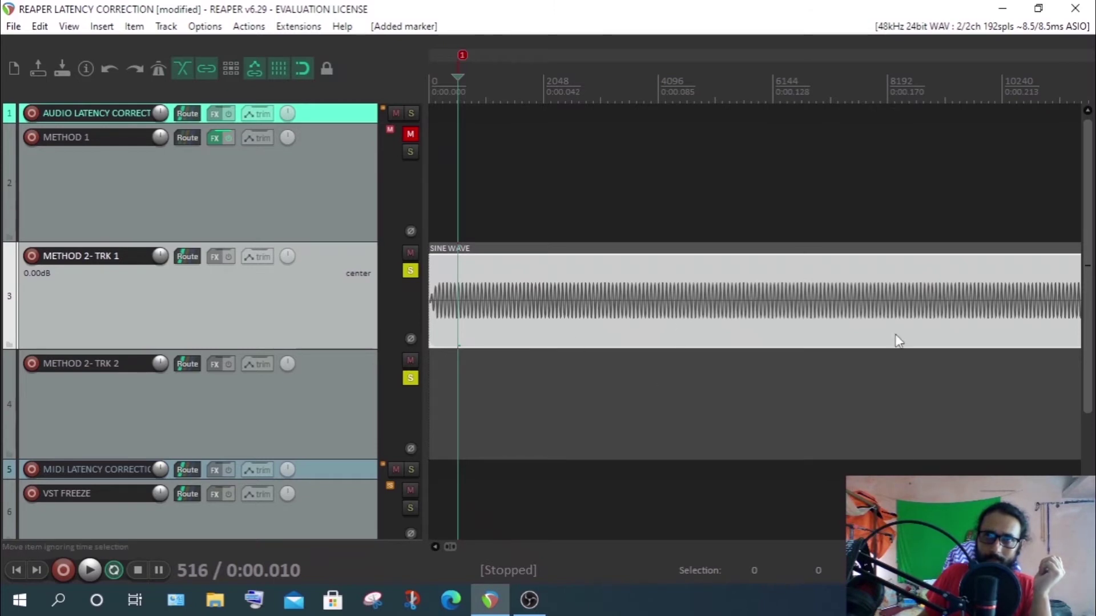
{"action": "scroll", "coordinate": [638, 325], "scroll_direction": "up", "scroll_amount": 5}
{"action": "scroll", "coordinate": [630, 196], "scroll_direction": "down", "scroll_amount": 1}
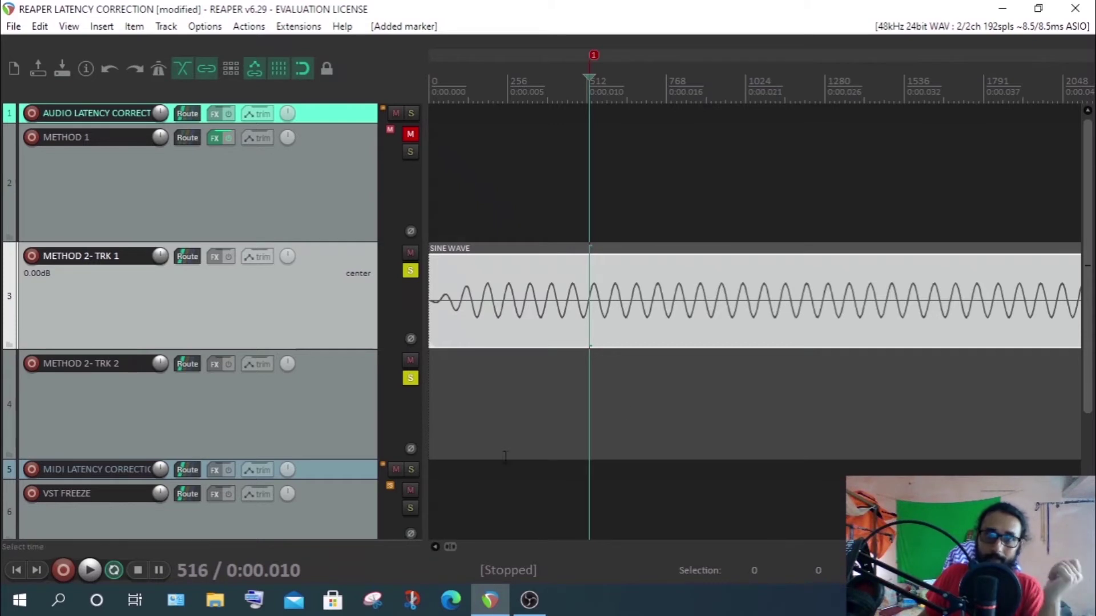
{"action": "left_click", "coordinate": [325, 412]}
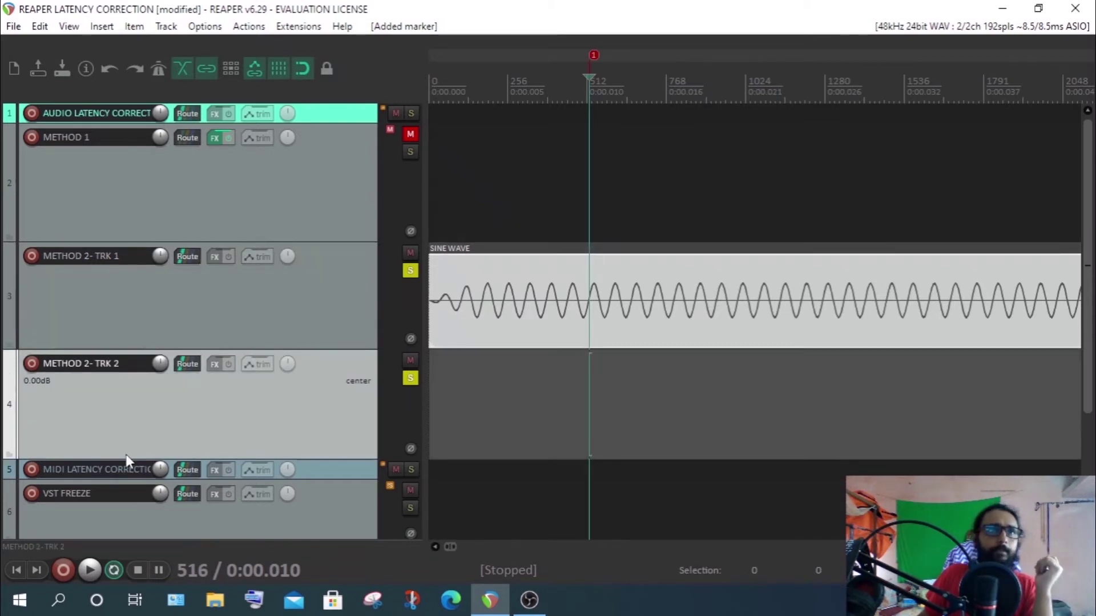
{"action": "left_click", "coordinate": [32, 363]}
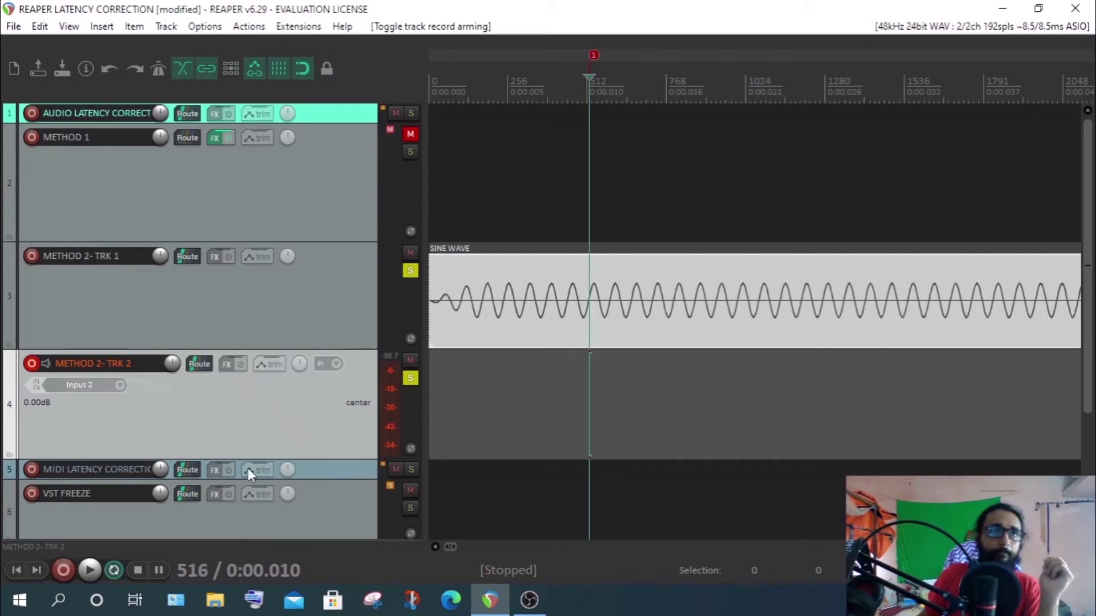
{"action": "left_click", "coordinate": [80, 385]}
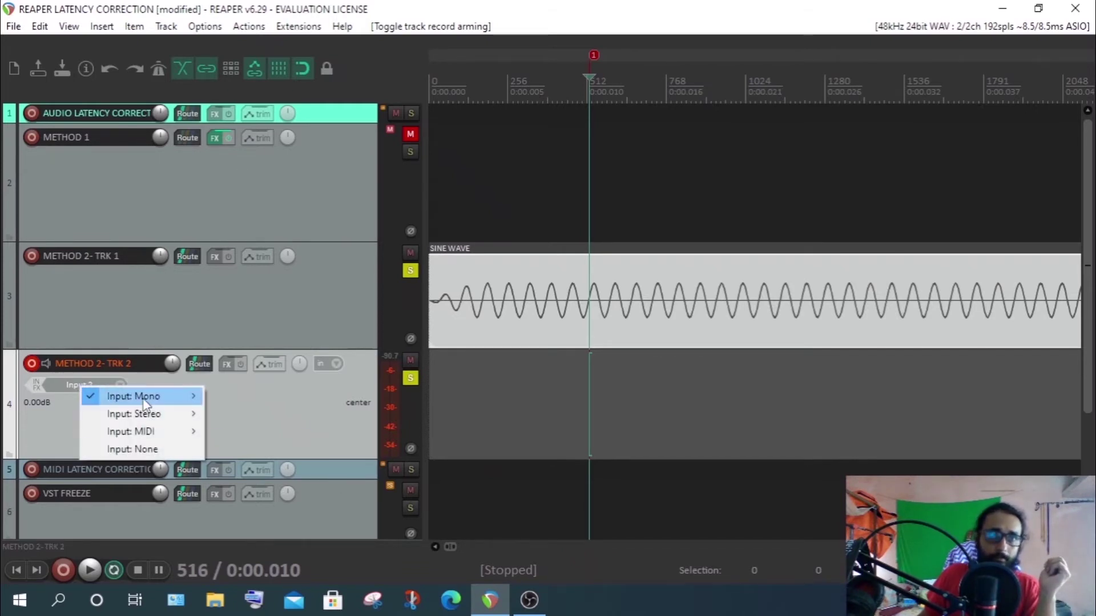
{"action": "mouse_move", "coordinate": [147, 395]}
{"action": "left_click", "coordinate": [255, 413]}
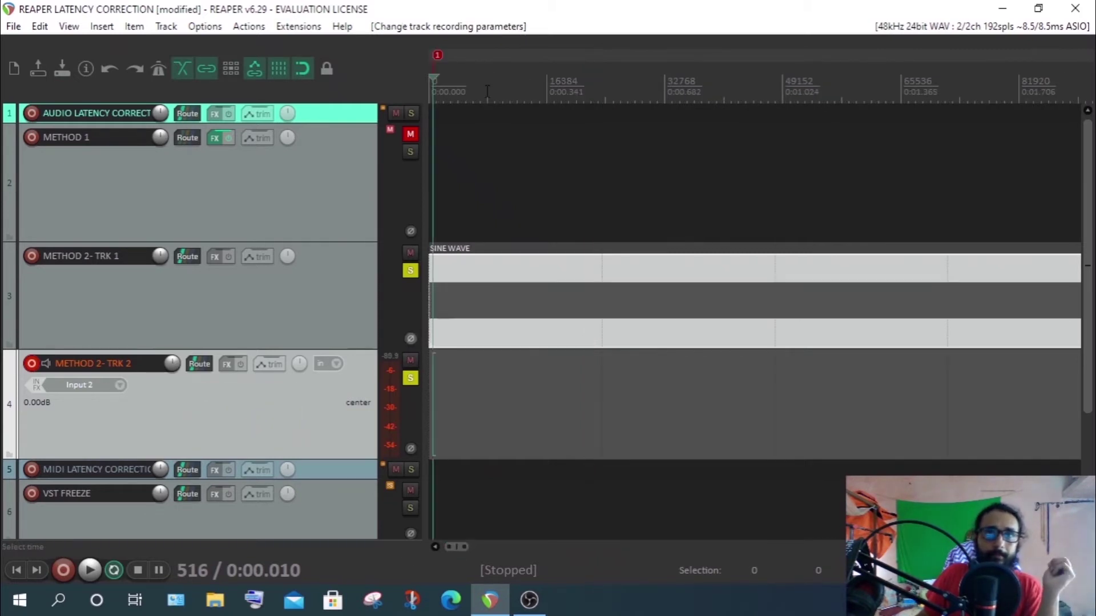
Show the floating mixer master, play the sine wave from about 516 samples to check the master peak level, and close the mixer master
{"action": "left_click_drag", "start_coordinate": [433, 79], "coordinate": [11, 90]}
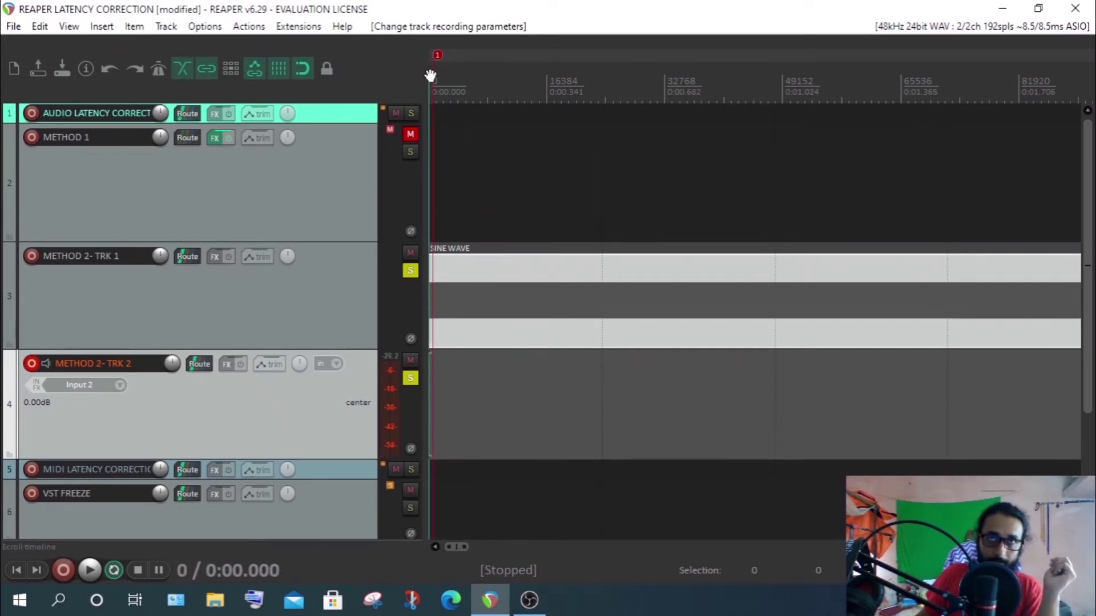
{"action": "scroll", "coordinate": [525, 399], "scroll_direction": "up", "scroll_amount": 7}
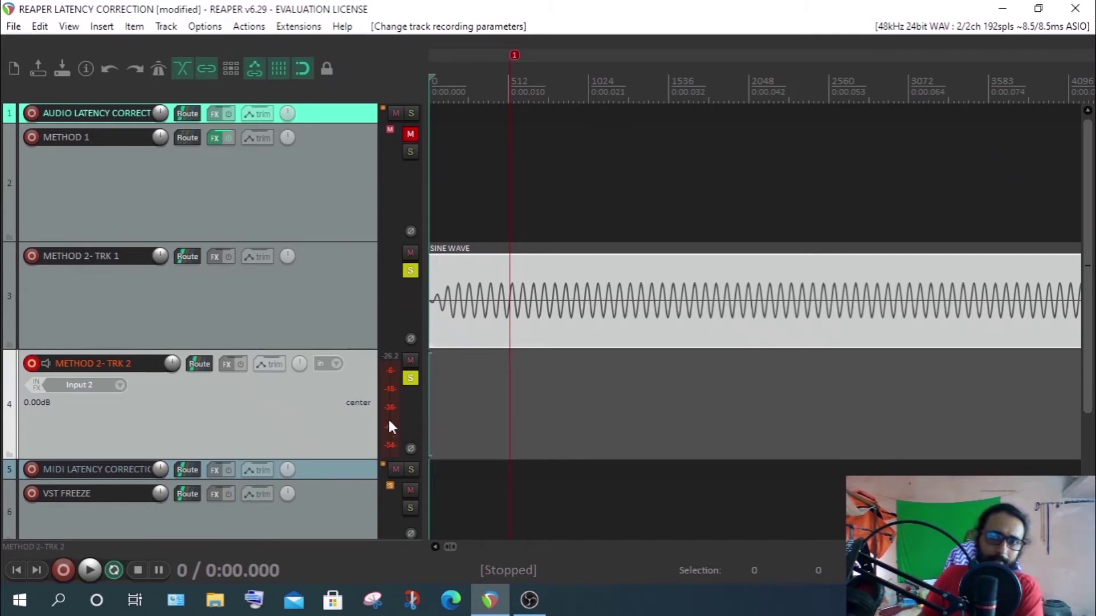
{"action": "left_click", "coordinate": [511, 303]}
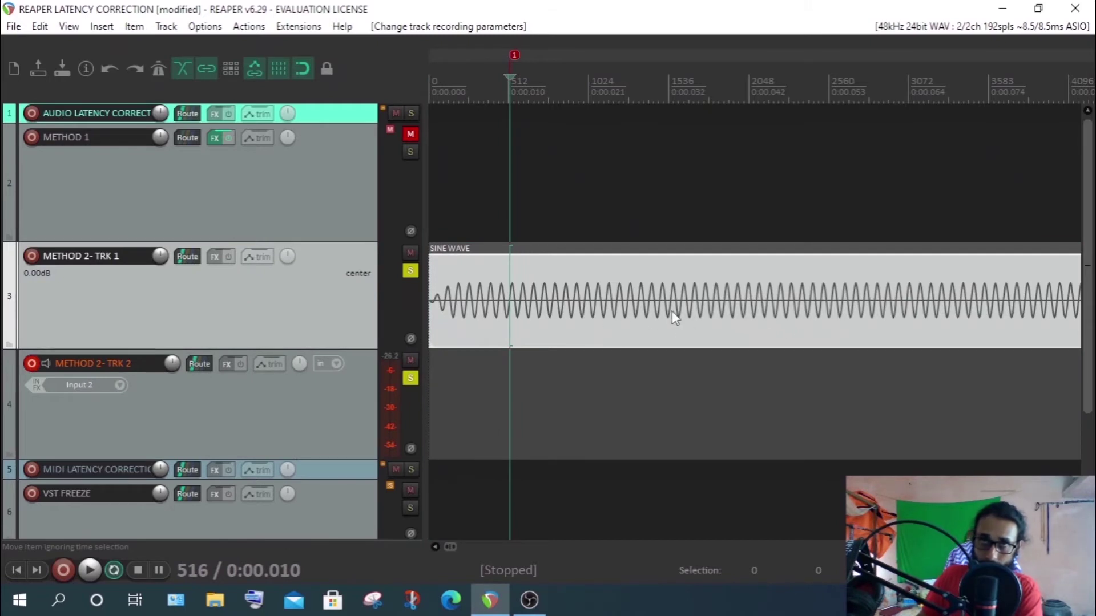
{"action": "left_click", "coordinate": [68, 26]}
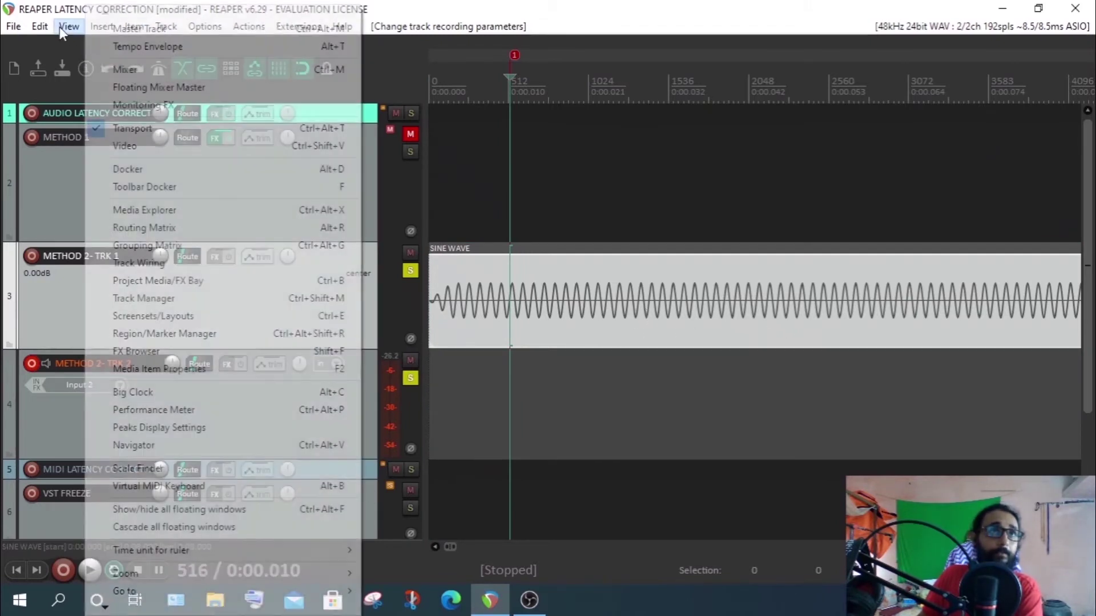
{"action": "left_click", "coordinate": [151, 87]}
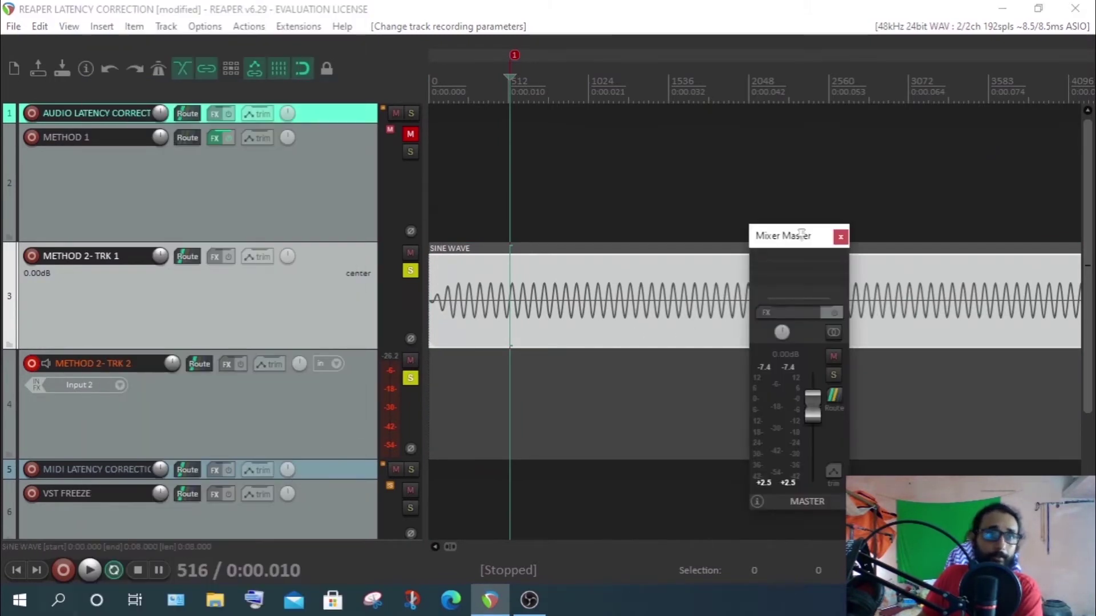
{"action": "left_click", "coordinate": [89, 570]}
{"action": "left_click", "coordinate": [759, 370]}
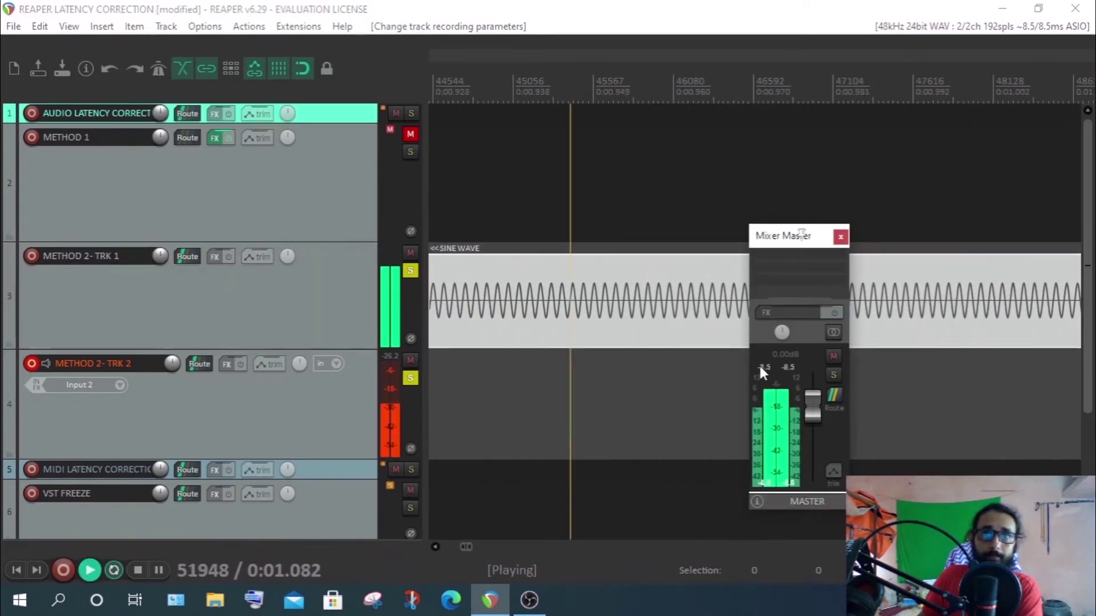
{"action": "left_click", "coordinate": [138, 571]}
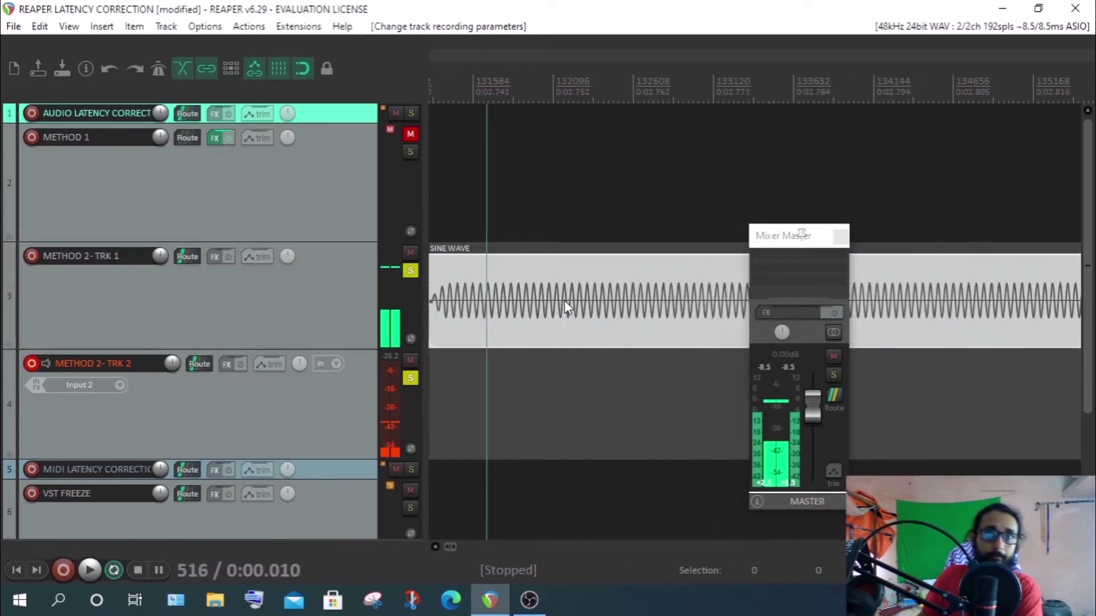
{"action": "scroll", "coordinate": [566, 302], "scroll_direction": "down", "scroll_amount": 5}
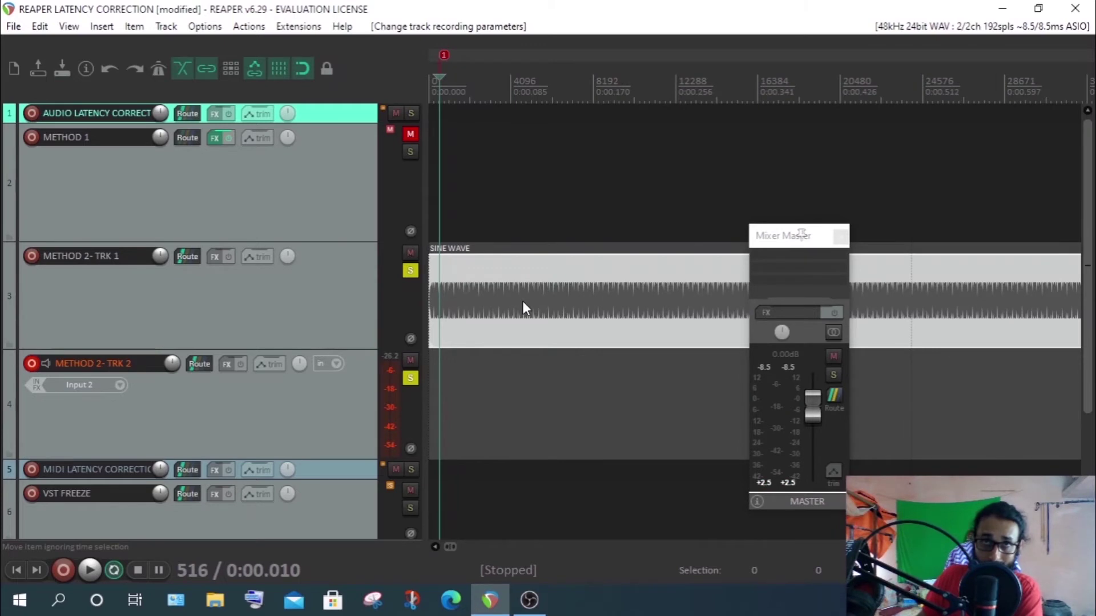
{"action": "scroll", "coordinate": [505, 304], "scroll_direction": "up", "scroll_amount": 5}
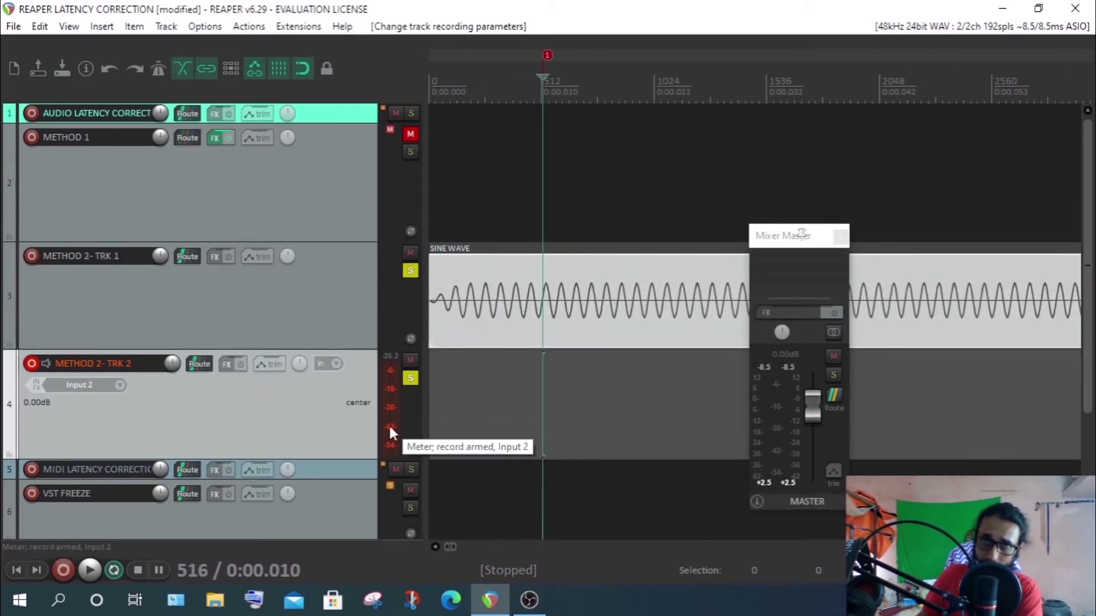
{"action": "left_click", "coordinate": [840, 236]}
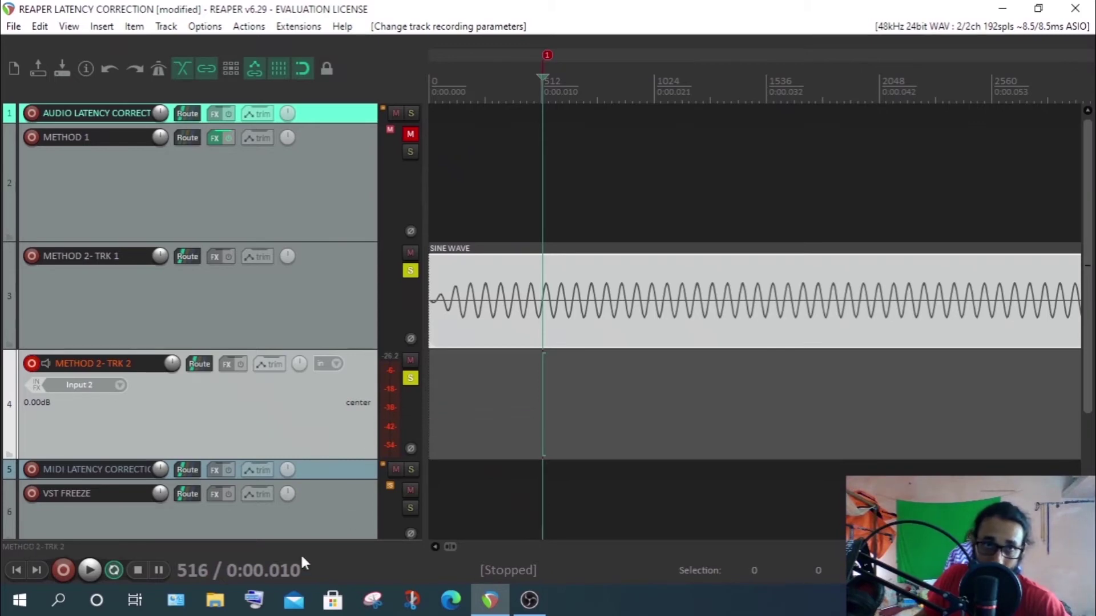
Play the sine wave briefly to check the incoming level on METHOD 2- TRK 2
{"action": "key", "text": "space"}
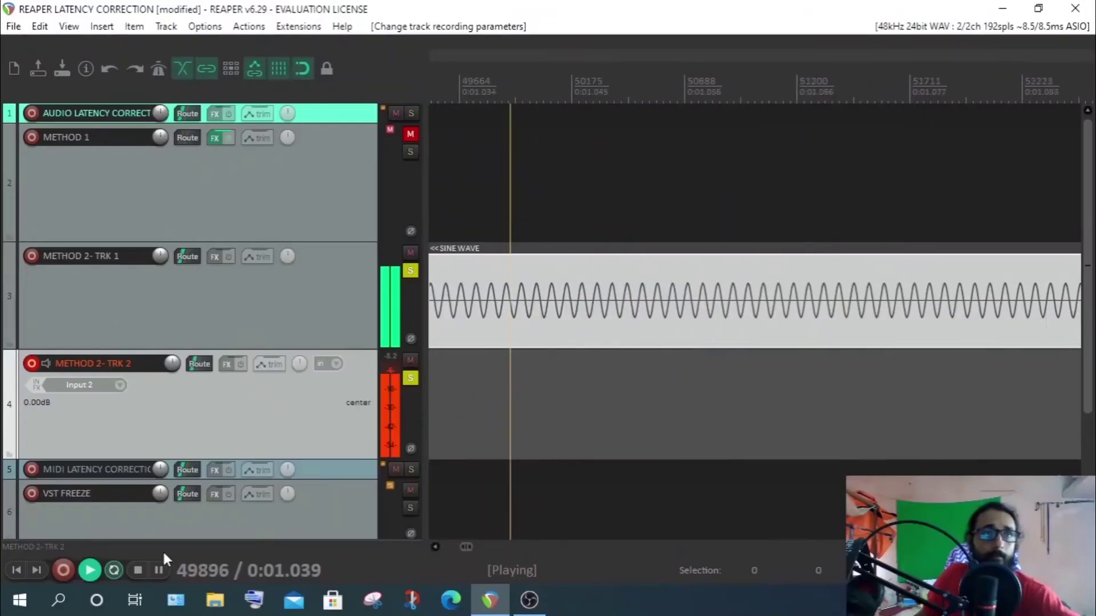
{"action": "key", "text": "minus"}
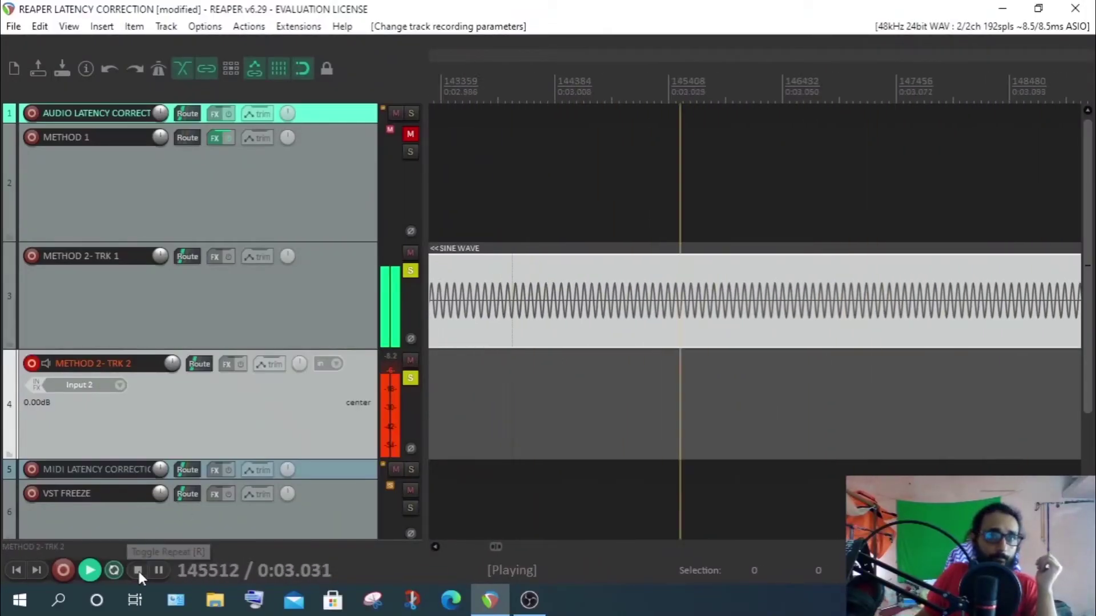
{"action": "left_click", "coordinate": [137, 570]}
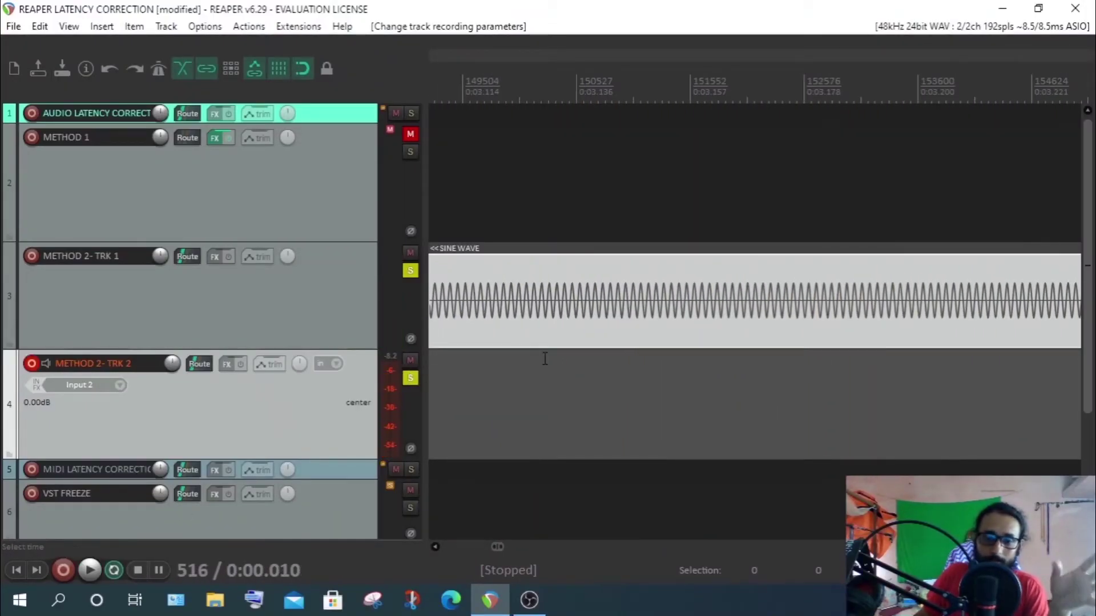
Record a short take of the sine wave onto METHOD 2- TRK 2 from the project start
{"action": "scroll", "coordinate": [520, 313], "scroll_direction": "down", "scroll_amount": 5}
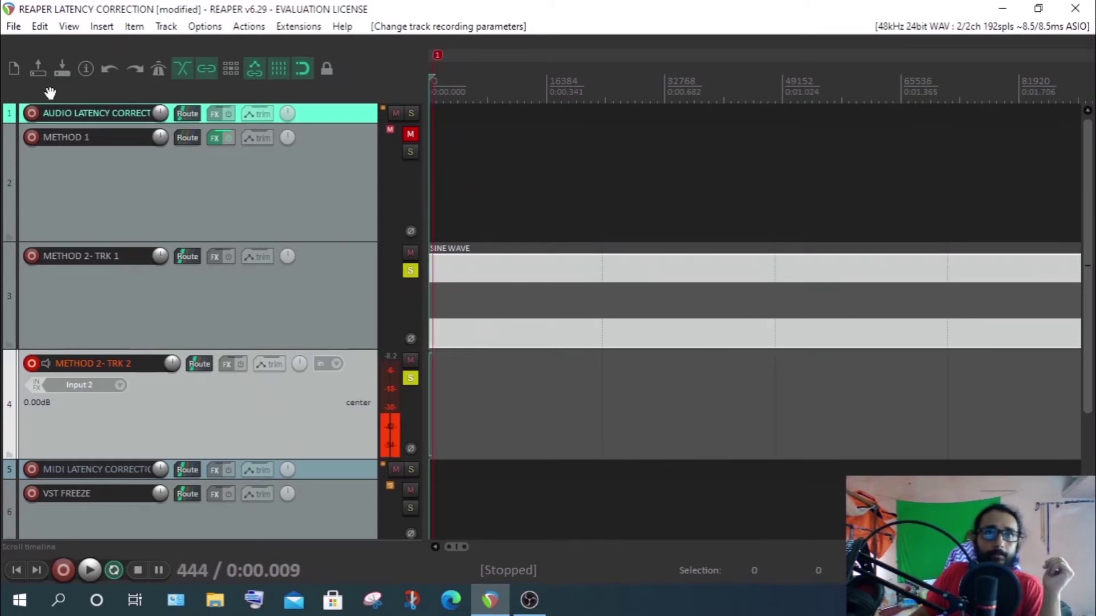
{"action": "key", "text": "Home"}
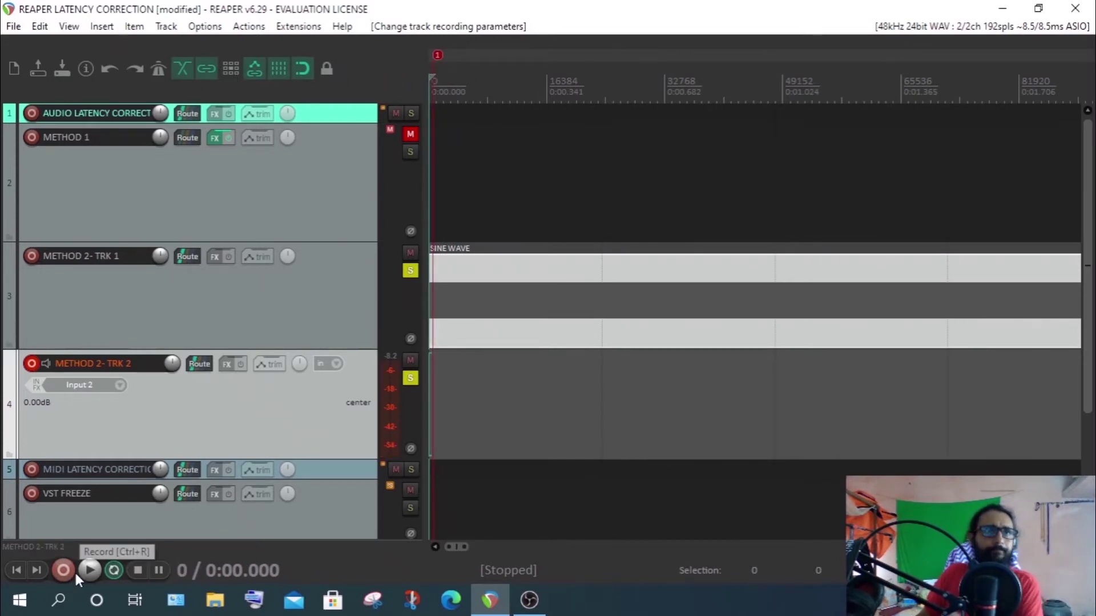
{"action": "left_click", "coordinate": [60, 571]}
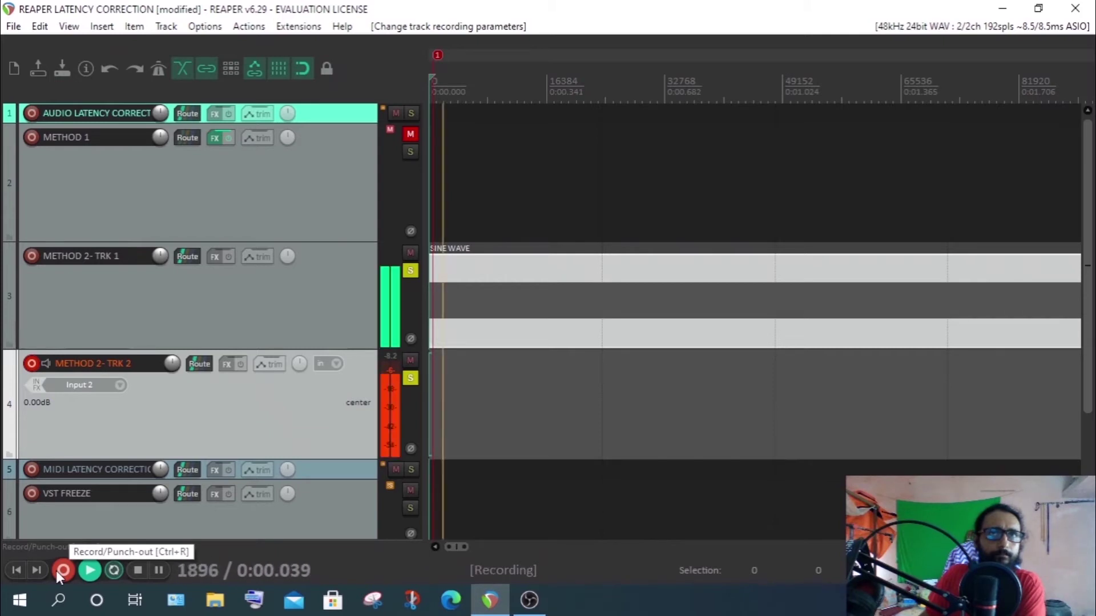
{"action": "left_click", "coordinate": [137, 570]}
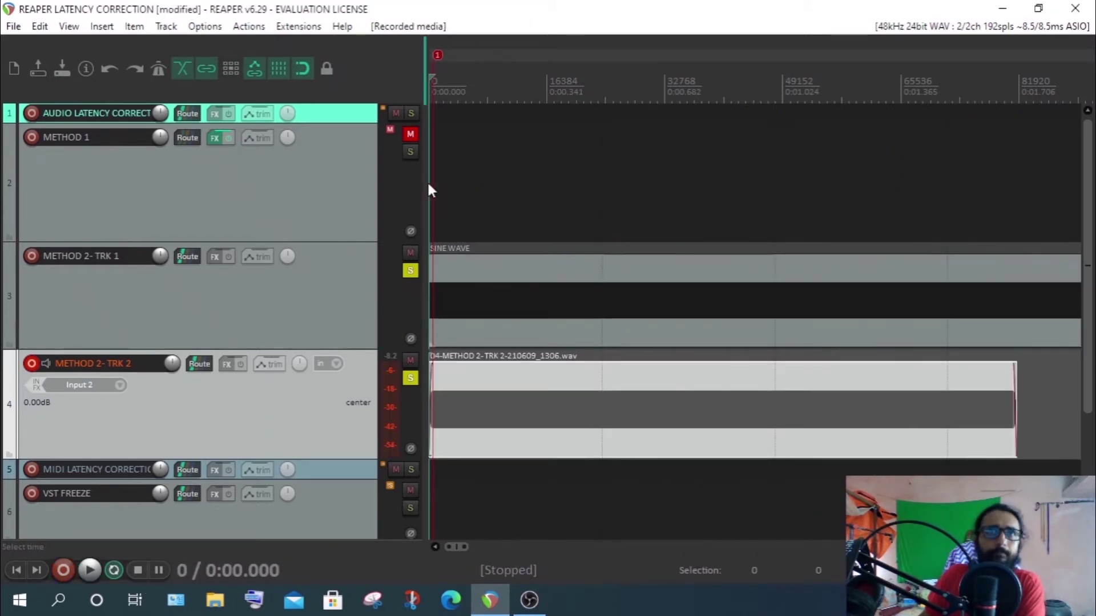
Remove the fade-in at the start of the recorded METHOD 2- TRK 2 item
{"action": "scroll", "coordinate": [430, 190], "scroll_direction": "up", "scroll_amount": 8}
{"action": "left_click_drag", "start_coordinate": [519, 444], "coordinate": [334, 387]}
{"action": "scroll", "coordinate": [558, 177], "scroll_direction": "up", "scroll_amount": 4}
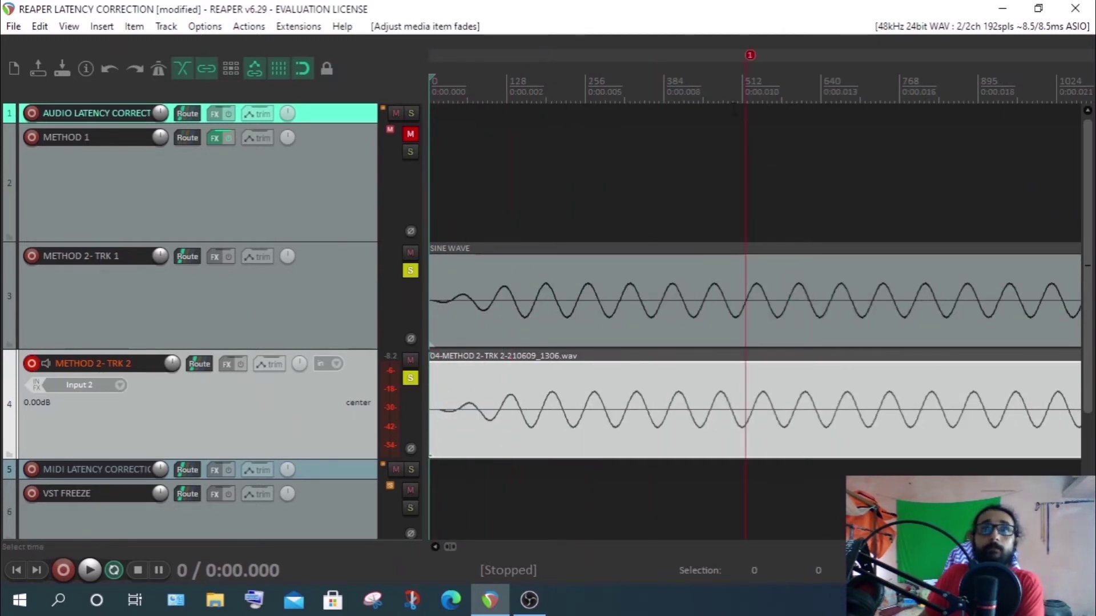
Place the edit cursor on the matching rising stretch of the METHOD 2- TRK 2 recording at about 526 samples and insert a second marker
{"action": "left_click", "coordinate": [735, 90]}
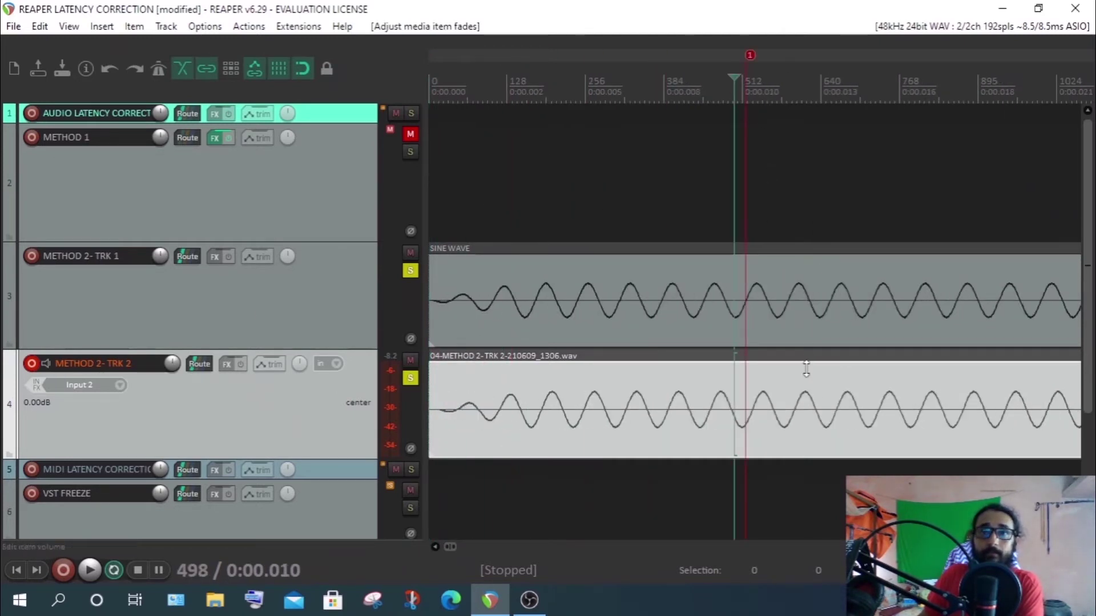
{"action": "left_click", "coordinate": [717, 439]}
{"action": "left_click", "coordinate": [738, 439]}
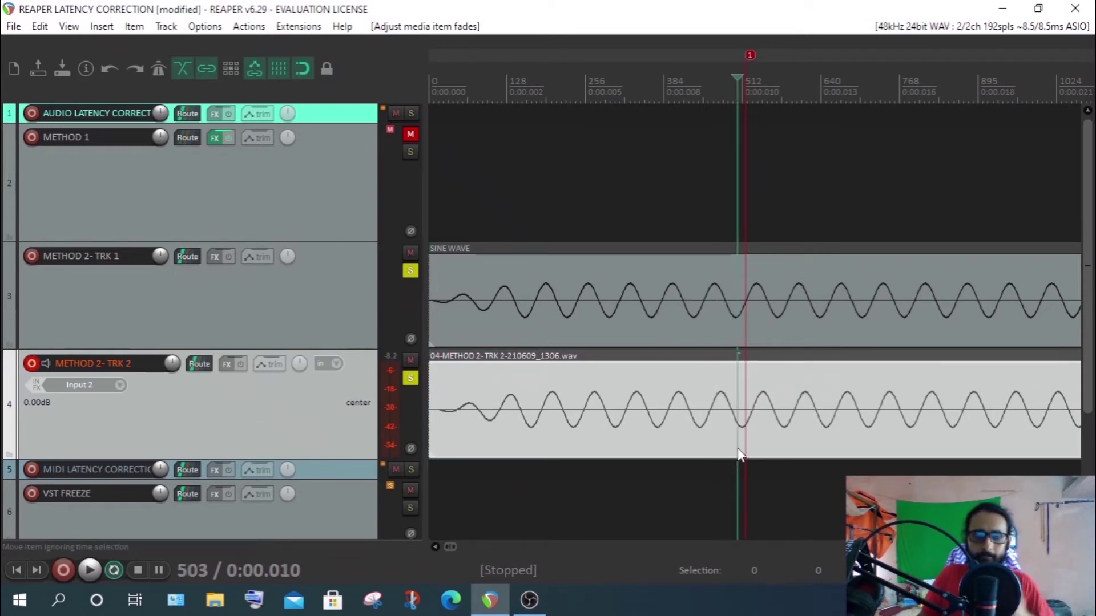
{"action": "left_click", "coordinate": [760, 448]}
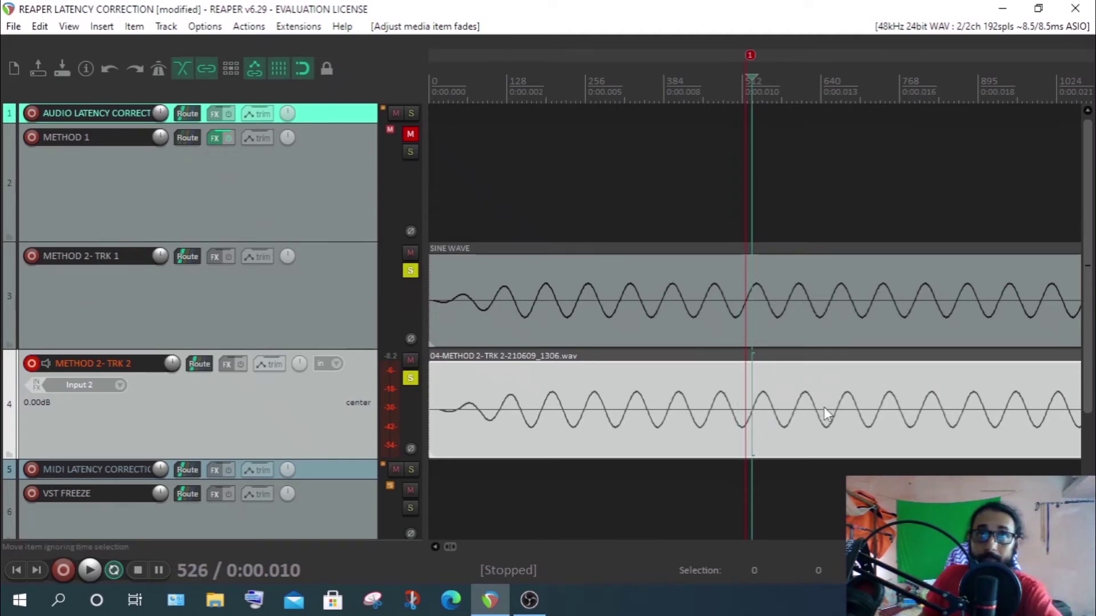
{"action": "key", "text": "m"}
Compare the sample positions of markers 1 and 2 to find the offset between the original and recorded sine waves
{"action": "scroll", "coordinate": [799, 354], "scroll_direction": "up", "scroll_amount": 6}
{"action": "left_click", "coordinate": [618, 279]}
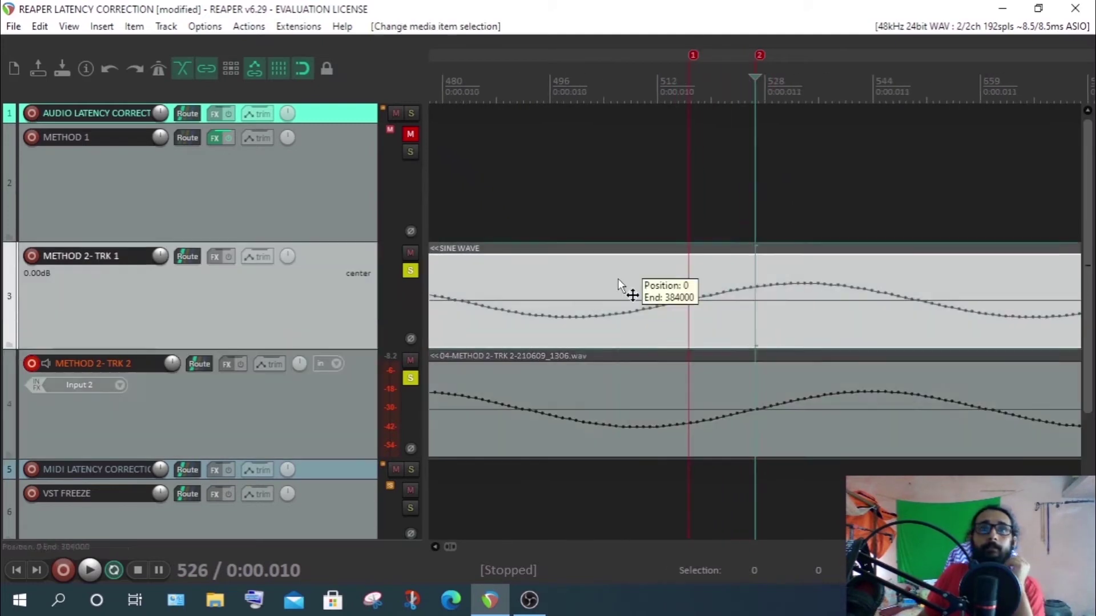
{"action": "left_click", "coordinate": [694, 55]}
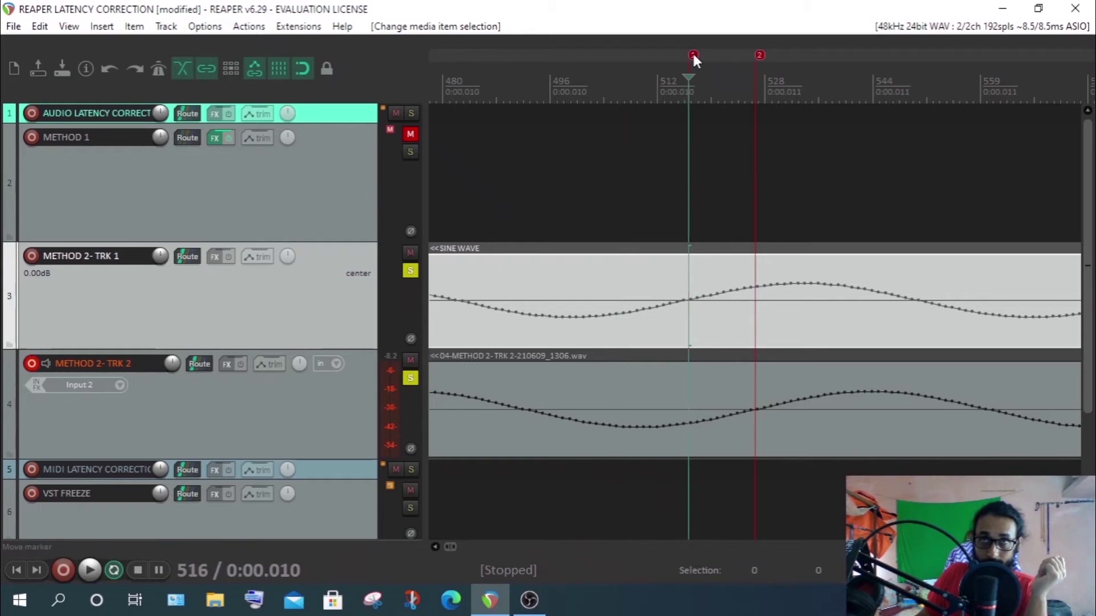
{"action": "left_click", "coordinate": [597, 394]}
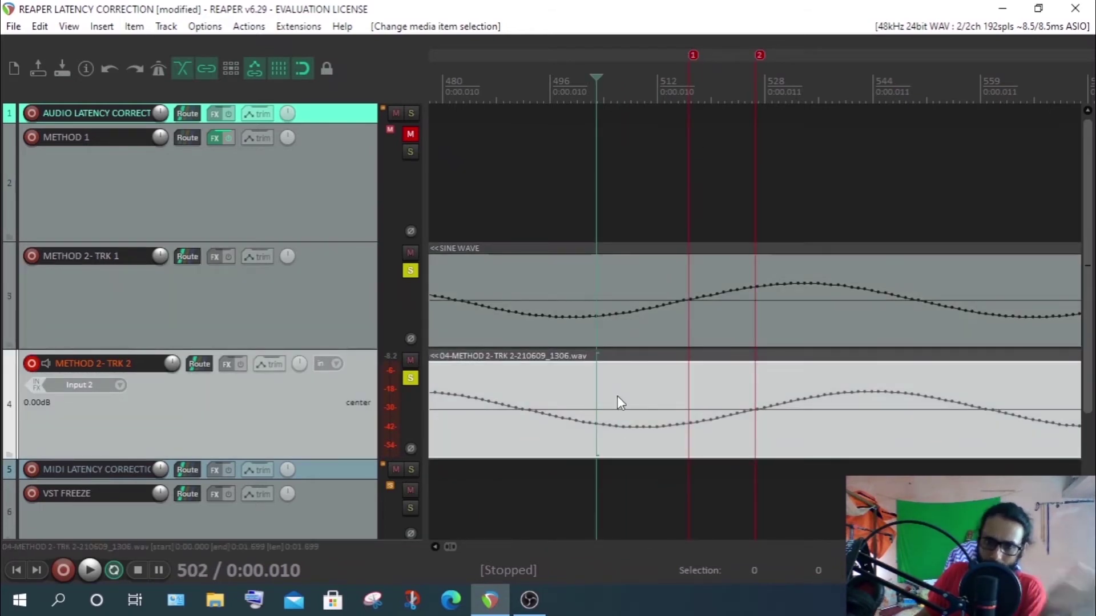
{"action": "left_click", "coordinate": [664, 401]}
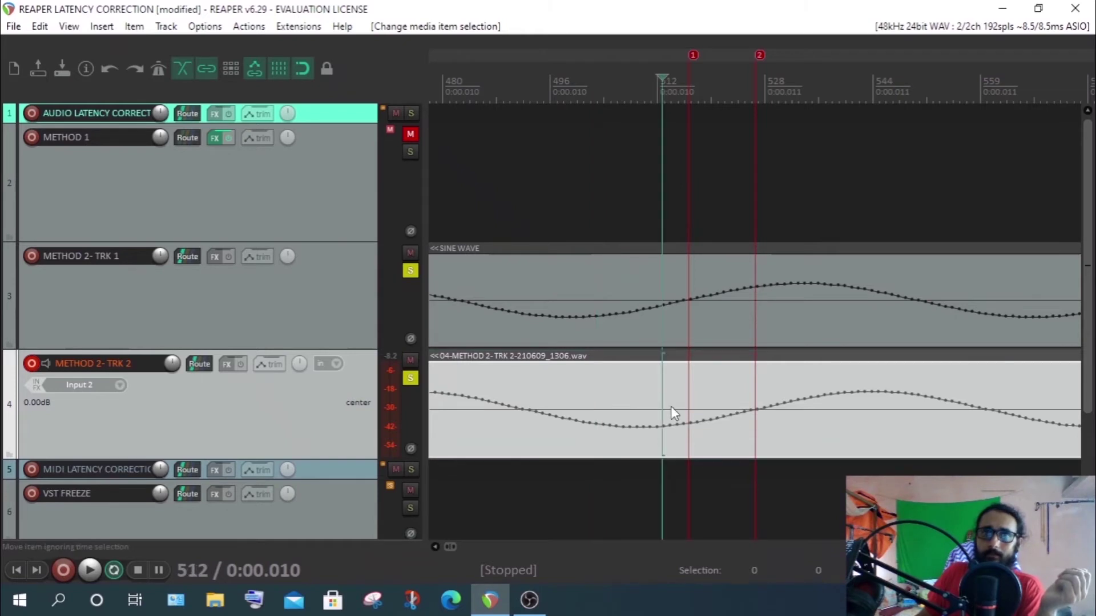
{"action": "left_click", "coordinate": [759, 55]}
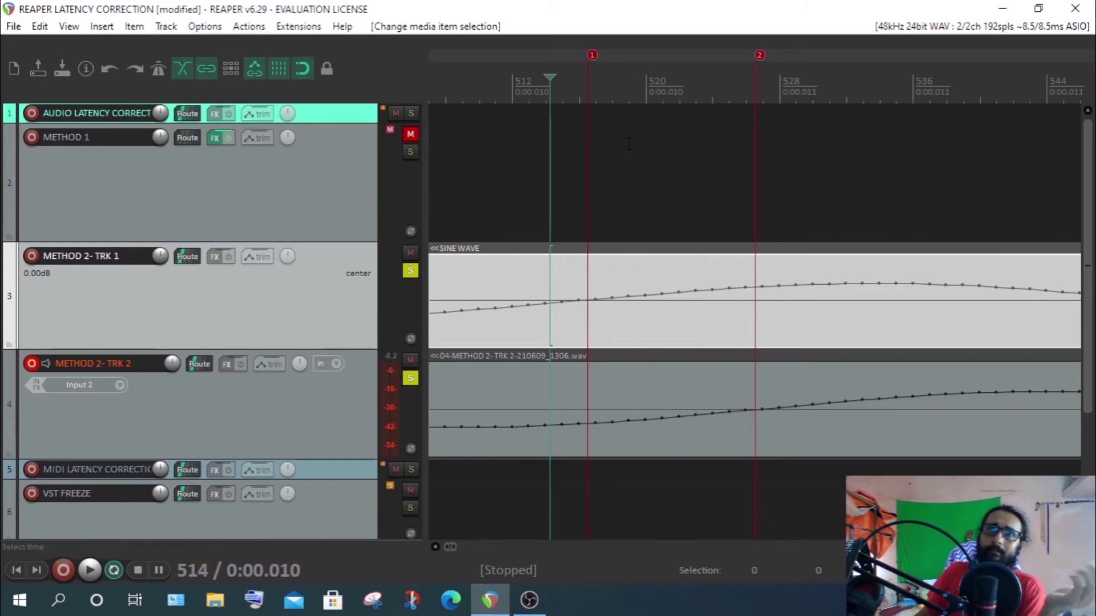
{"action": "left_click", "coordinate": [592, 56]}
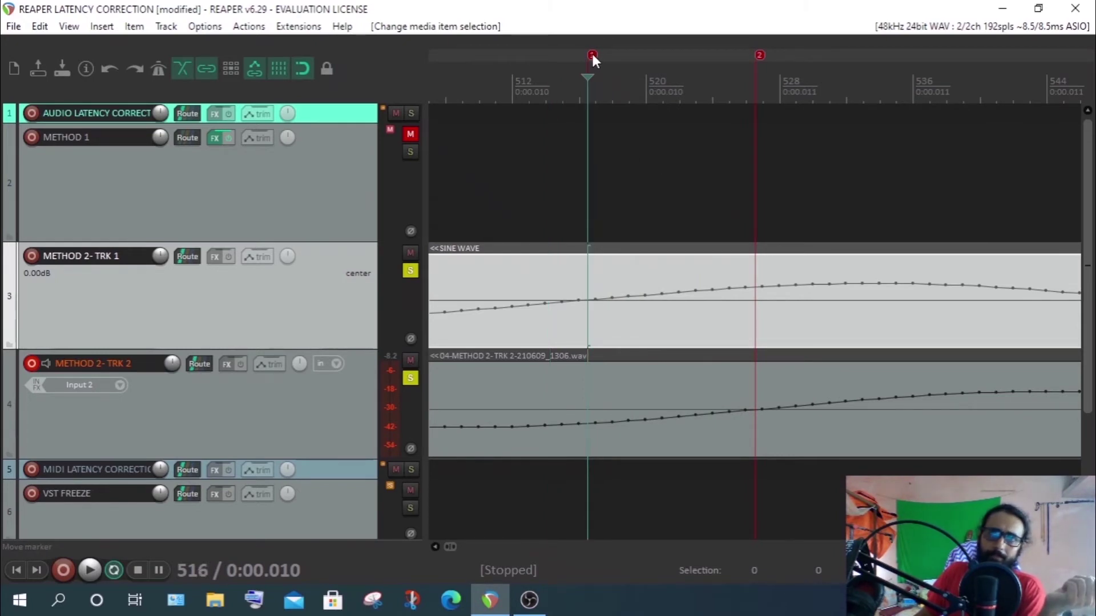
{"action": "left_click", "coordinate": [711, 443]}
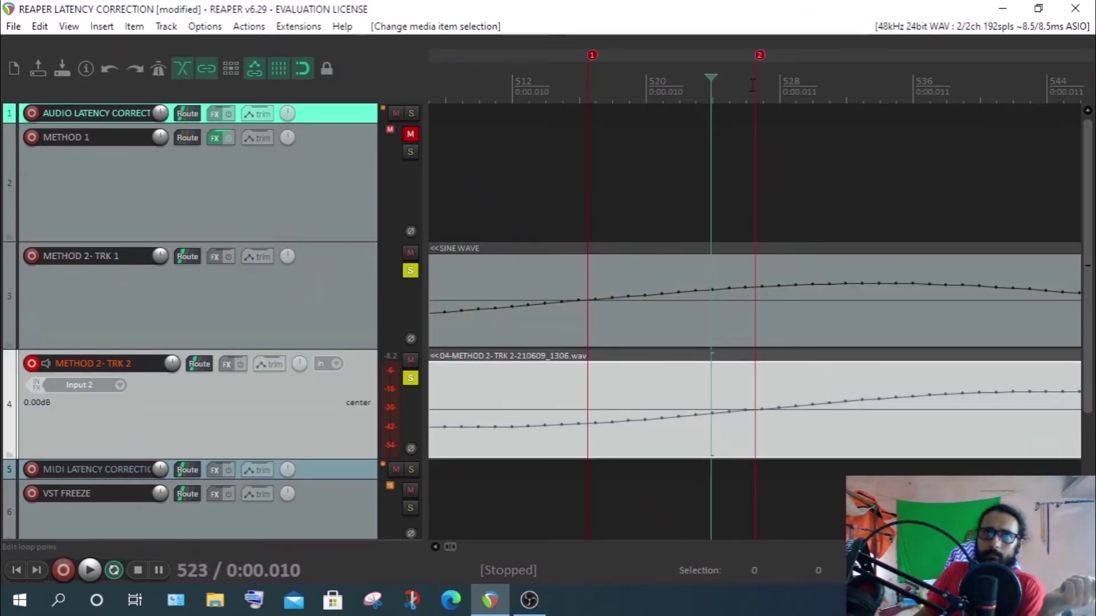
{"action": "left_click", "coordinate": [761, 55]}
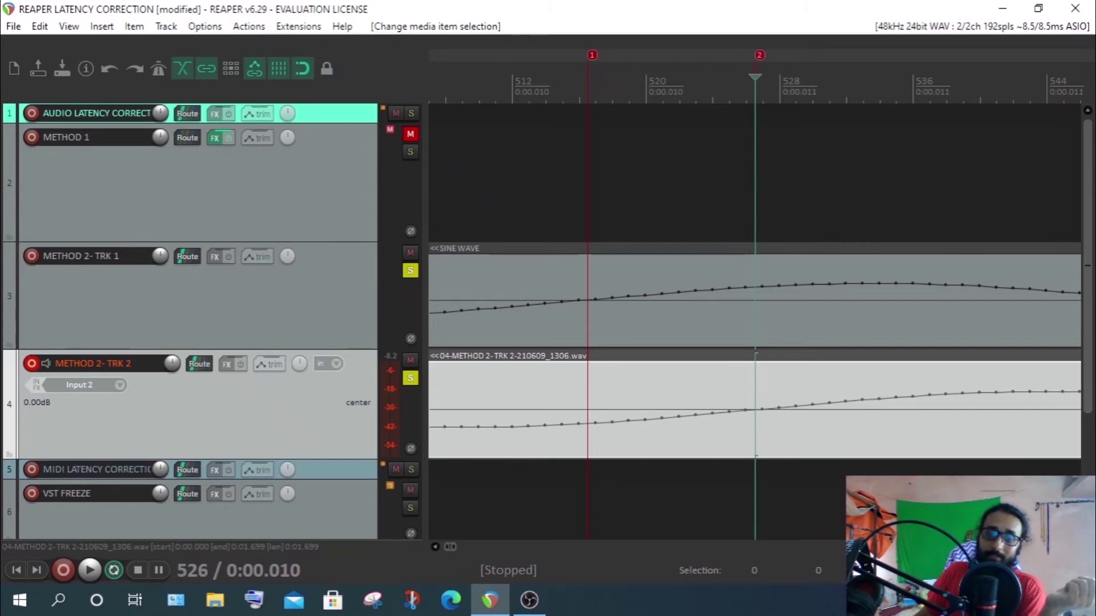
Set the input manual offset to 10 samples in the recording preferences and apply the change
{"action": "left_click", "coordinate": [666, 188]}
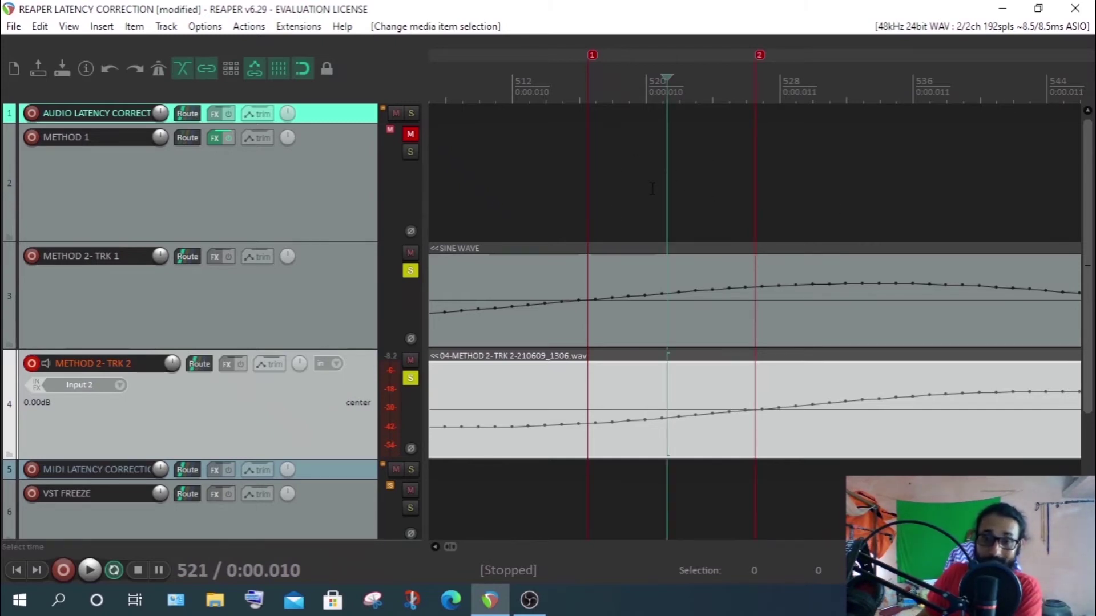
{"action": "scroll", "coordinate": [652, 189], "scroll_direction": "down", "scroll_amount": 4}
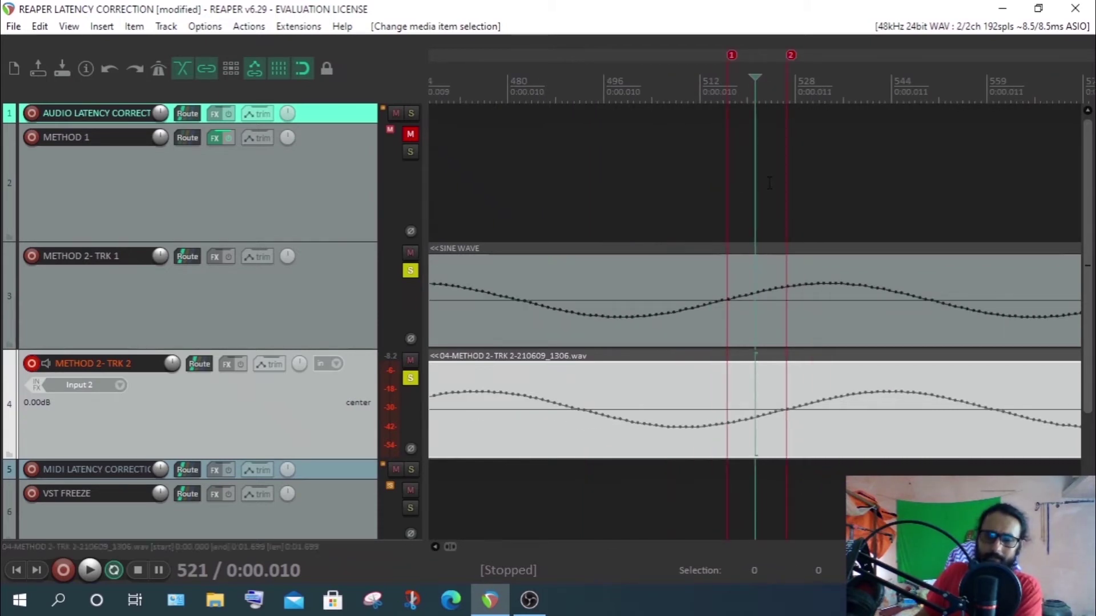
{"action": "scroll", "coordinate": [770, 183], "scroll_direction": "down", "scroll_amount": 8}
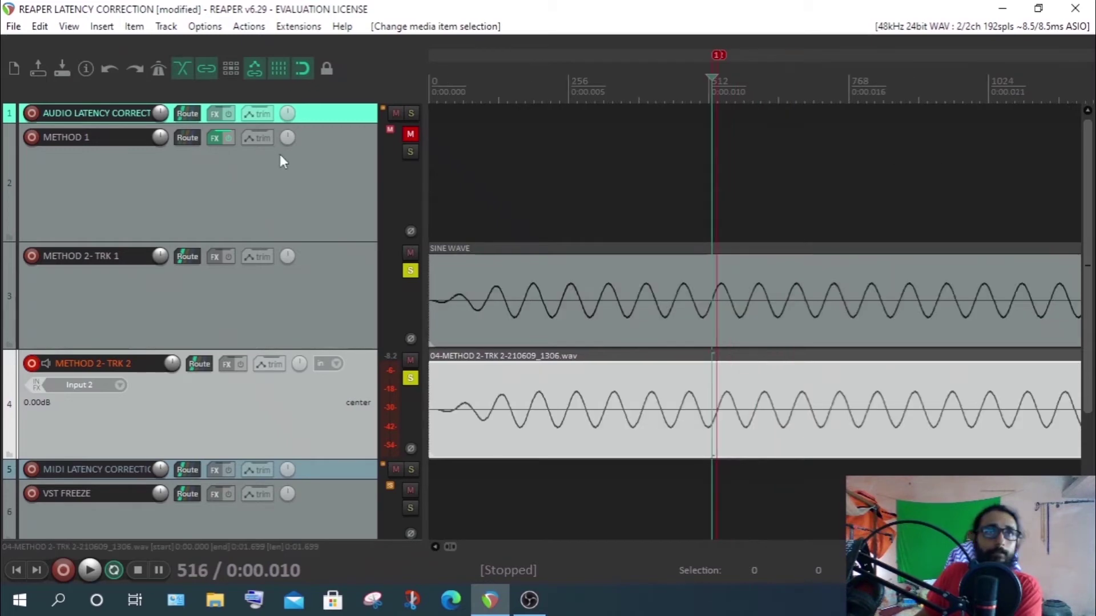
{"action": "left_click", "coordinate": [199, 29]}
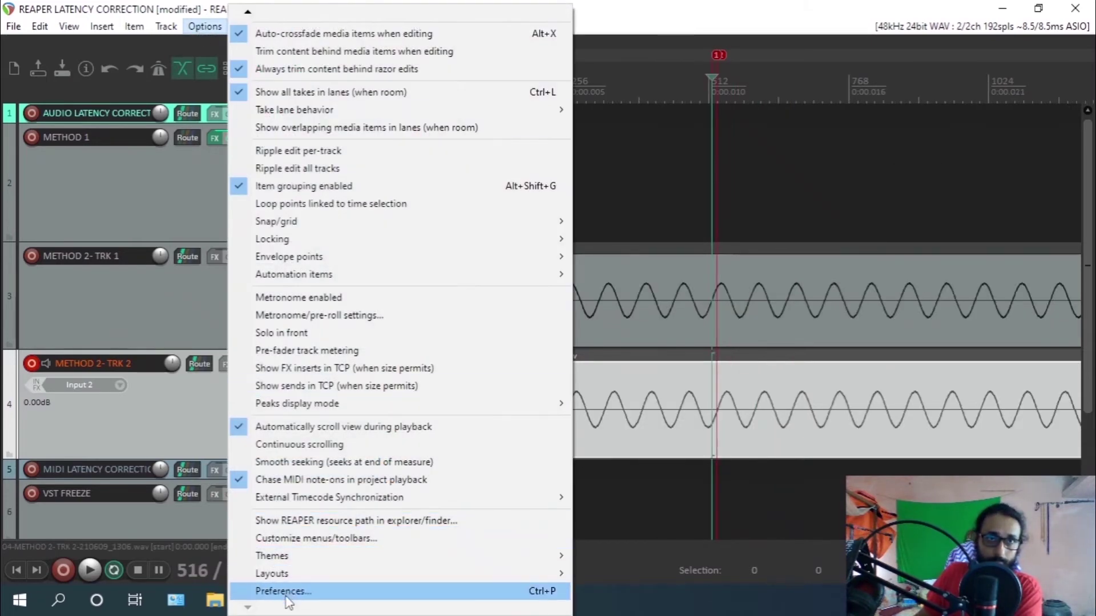
{"action": "left_click", "coordinate": [263, 590]}
{"action": "double_click", "coordinate": [511, 419]}
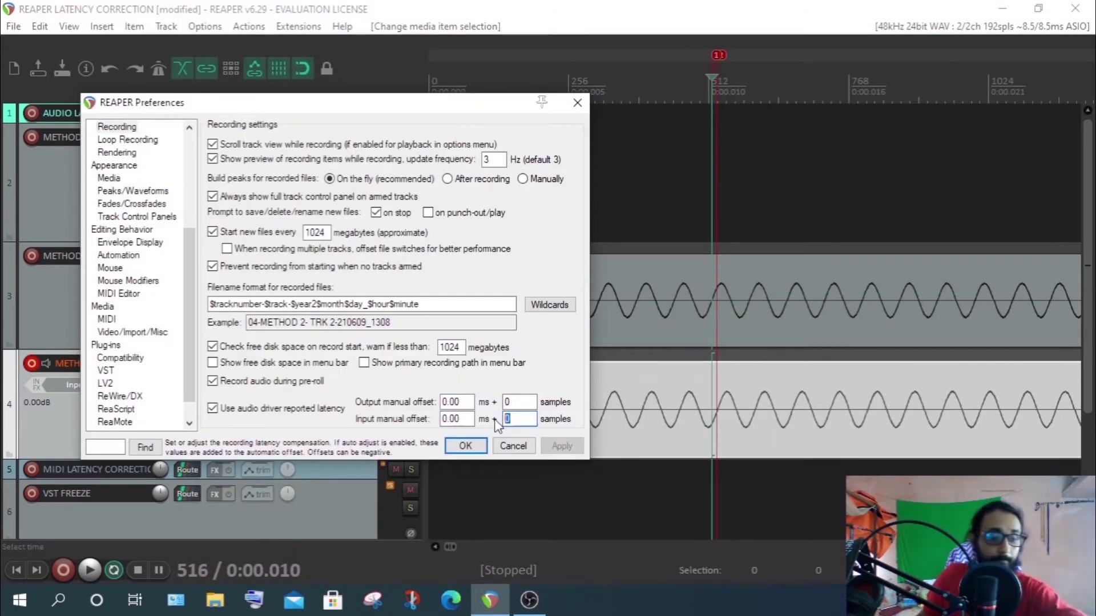
{"action": "type", "text": "10"}
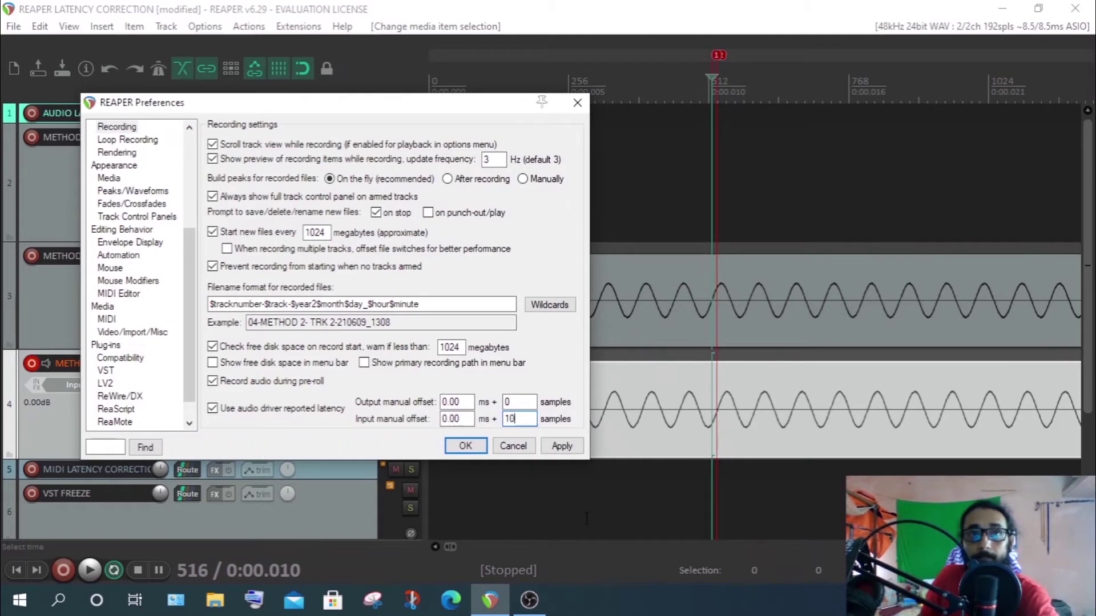
{"action": "left_click", "coordinate": [560, 446]}
{"action": "left_click", "coordinate": [463, 446]}
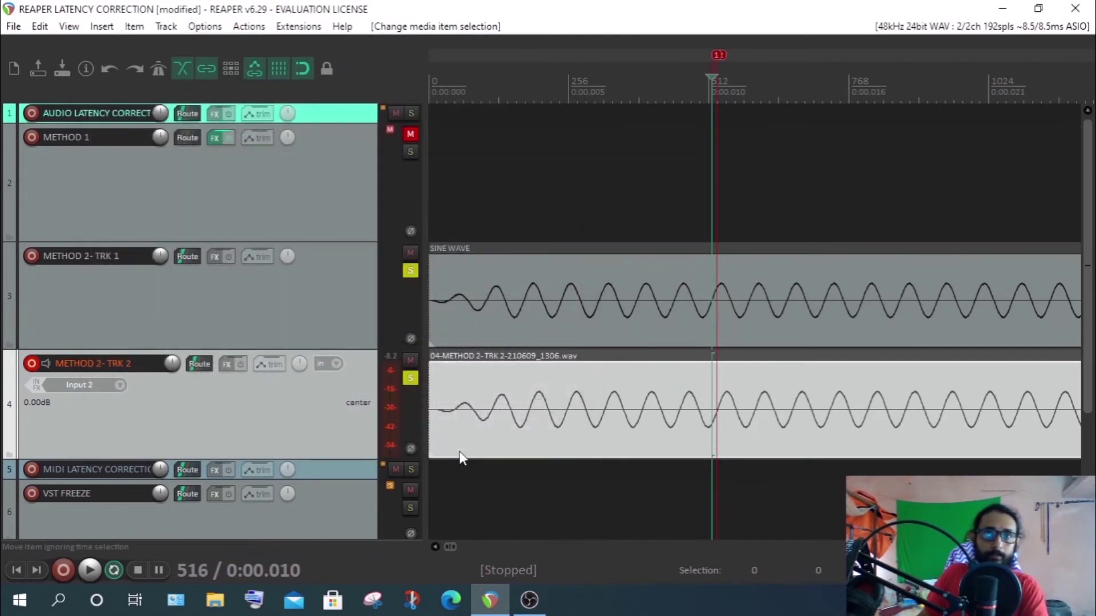
Delete the previous METHOD 2- TRK 2 take and record a new short take of the sine wave from the project start
{"action": "key", "text": "Home"}
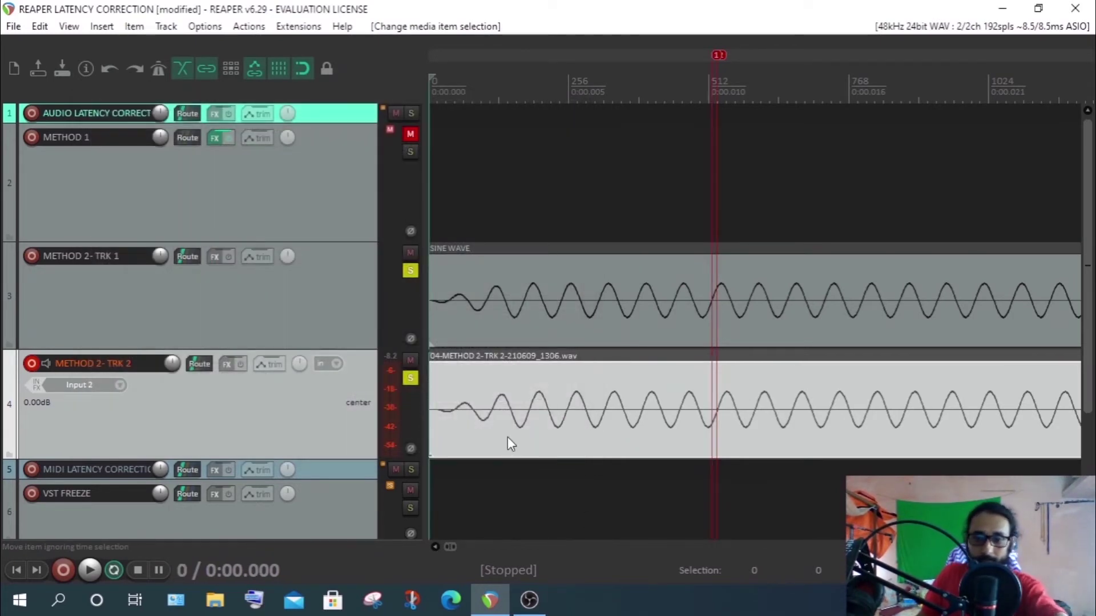
{"action": "key", "text": "Delete"}
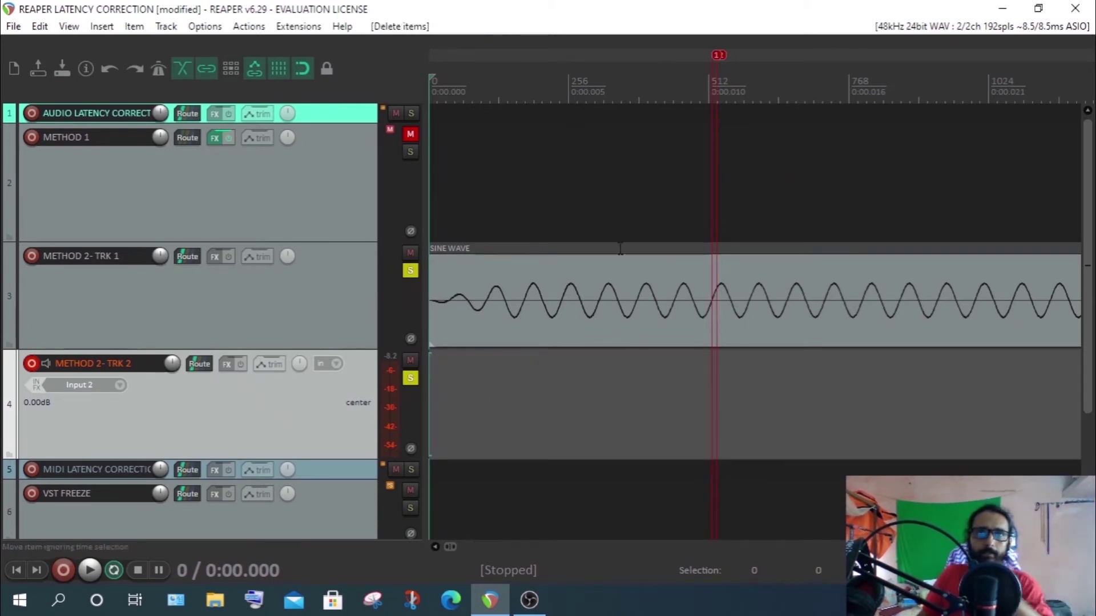
{"action": "scroll", "coordinate": [588, 345], "scroll_direction": "up", "scroll_amount": 1}
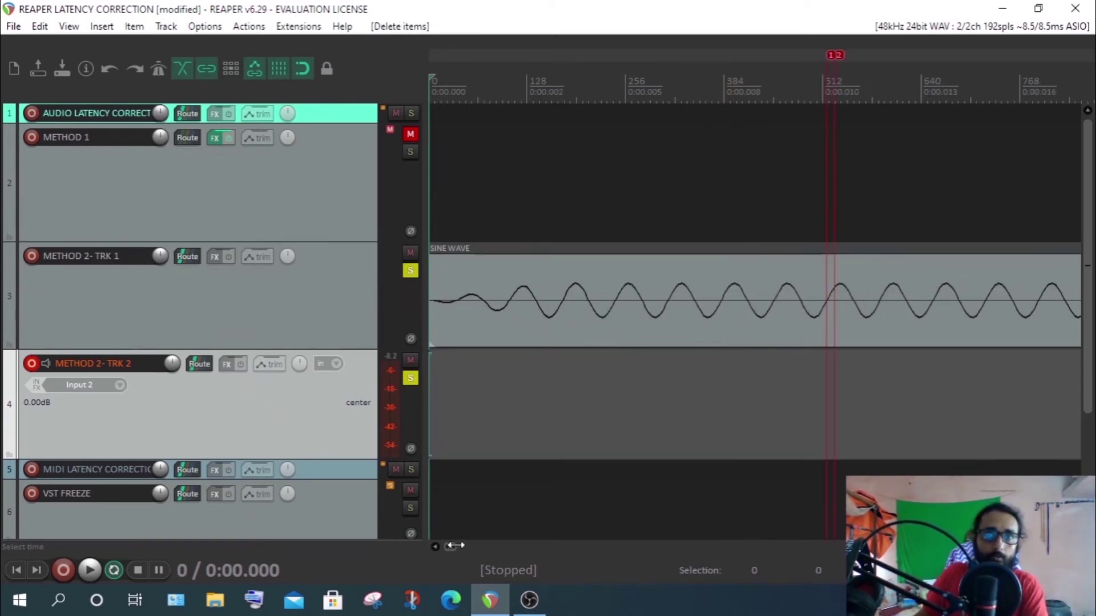
{"action": "left_click_drag", "start_coordinate": [454, 547], "coordinate": [534, 547]}
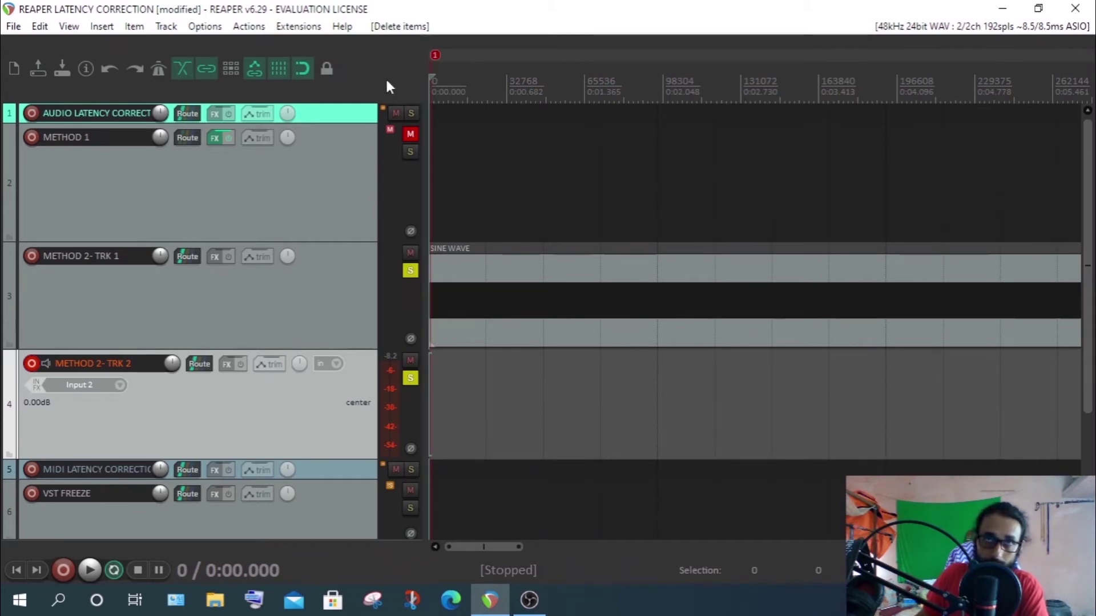
{"action": "left_click", "coordinate": [62, 571]}
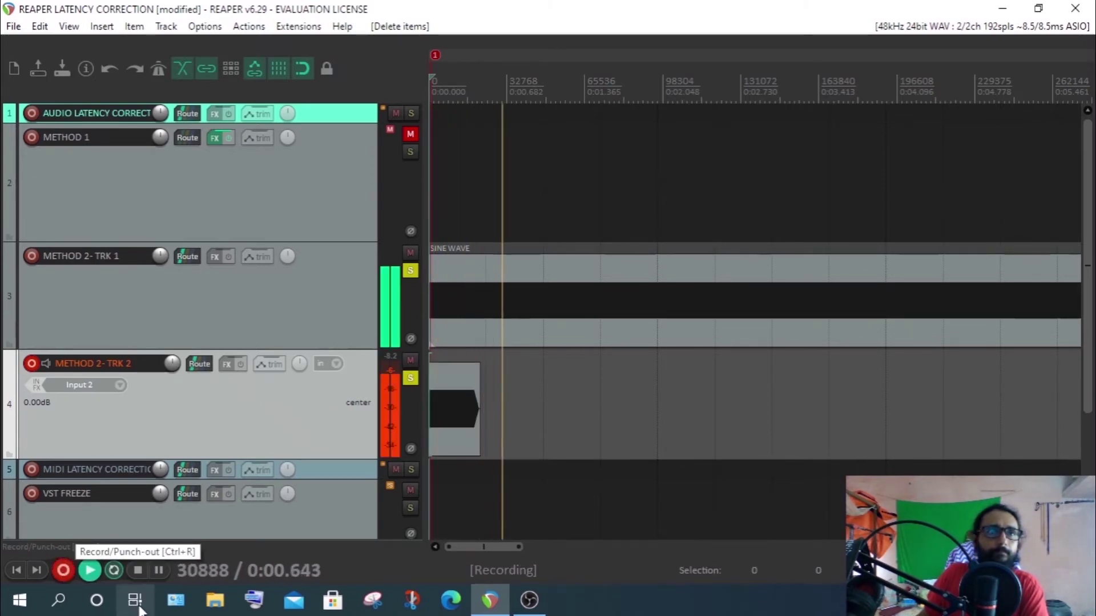
{"action": "left_click", "coordinate": [132, 573]}
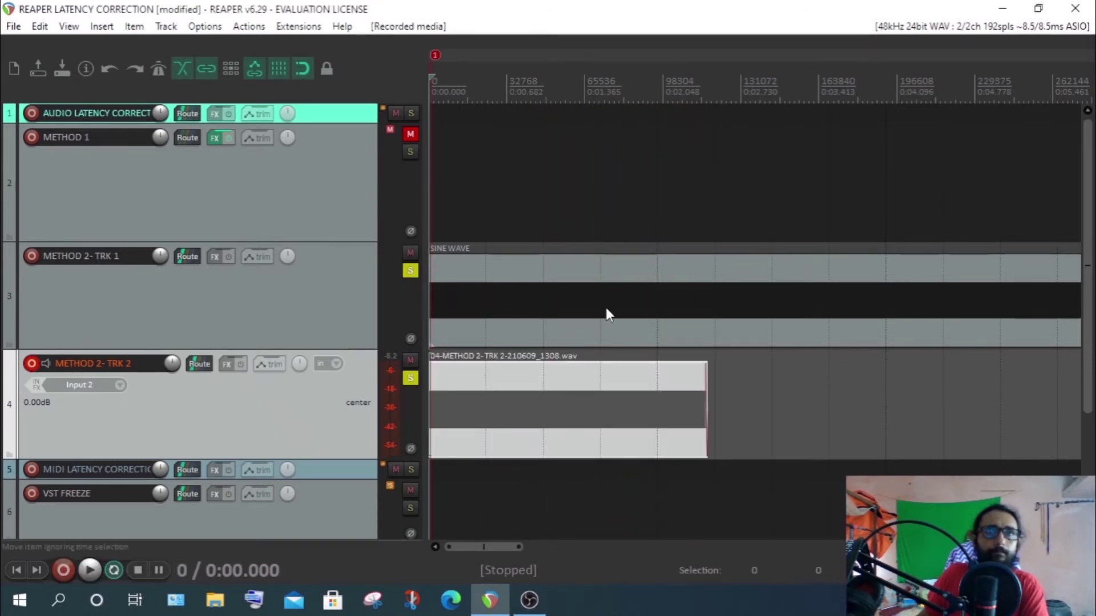
Remove the fade-in at the start of the newly recorded METHOD 2- TRK 2 item
{"action": "scroll", "coordinate": [606, 307], "scroll_direction": "up", "scroll_amount": 10}
{"action": "left_click_drag", "start_coordinate": [500, 375], "coordinate": [435, 372]}
{"action": "scroll", "coordinate": [696, 299], "scroll_direction": "up", "scroll_amount": 5}
{"action": "scroll", "coordinate": [696, 299], "scroll_direction": "up", "scroll_amount": 3}
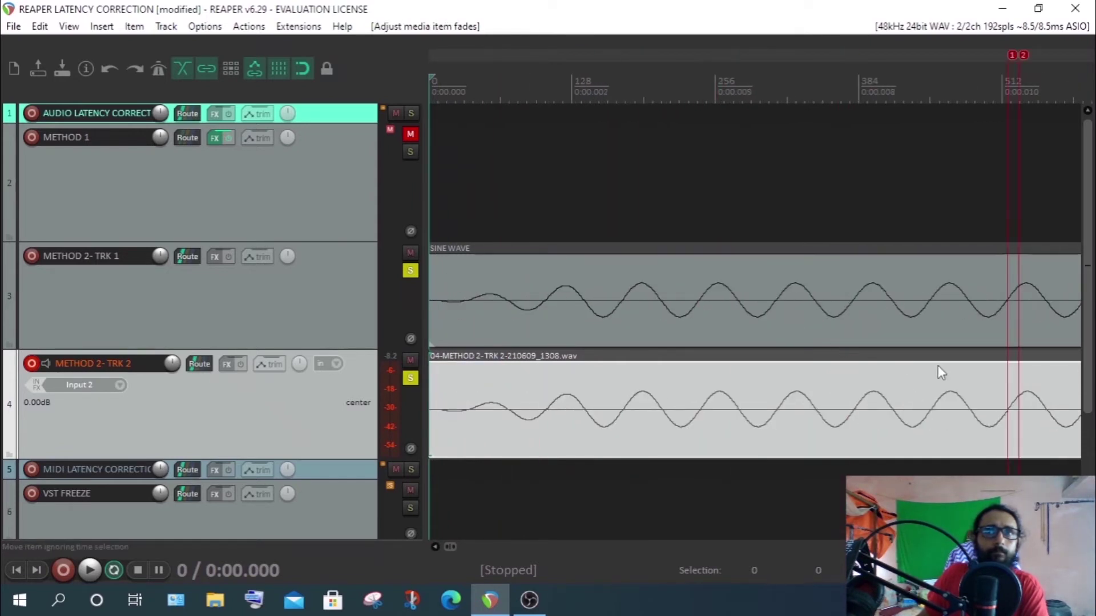
Compare the original sine wave with the new recording around markers 1 and 2 at sample level
{"action": "scroll", "coordinate": [777, 384], "scroll_direction": "right", "scroll_amount": 5}
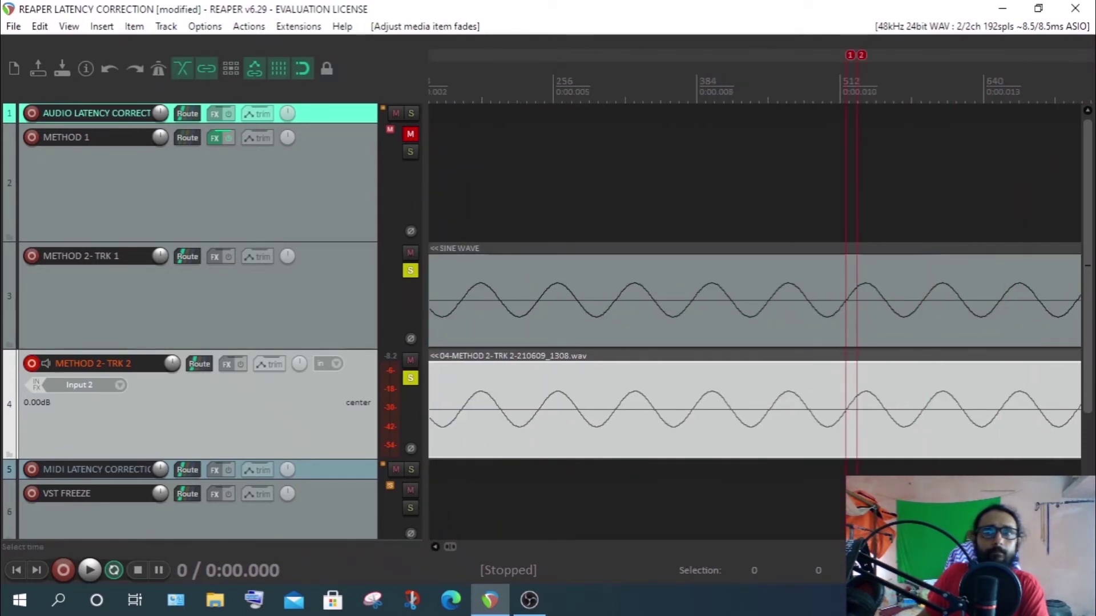
{"action": "left_click", "coordinate": [658, 294]}
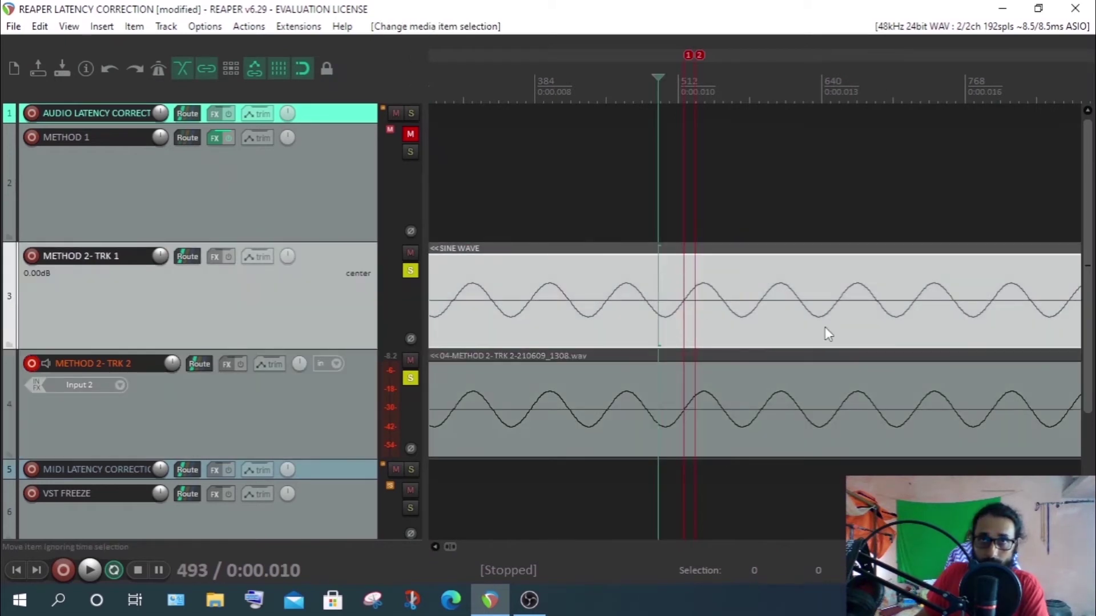
{"action": "scroll", "coordinate": [828, 334], "scroll_direction": "up", "scroll_amount": 5}
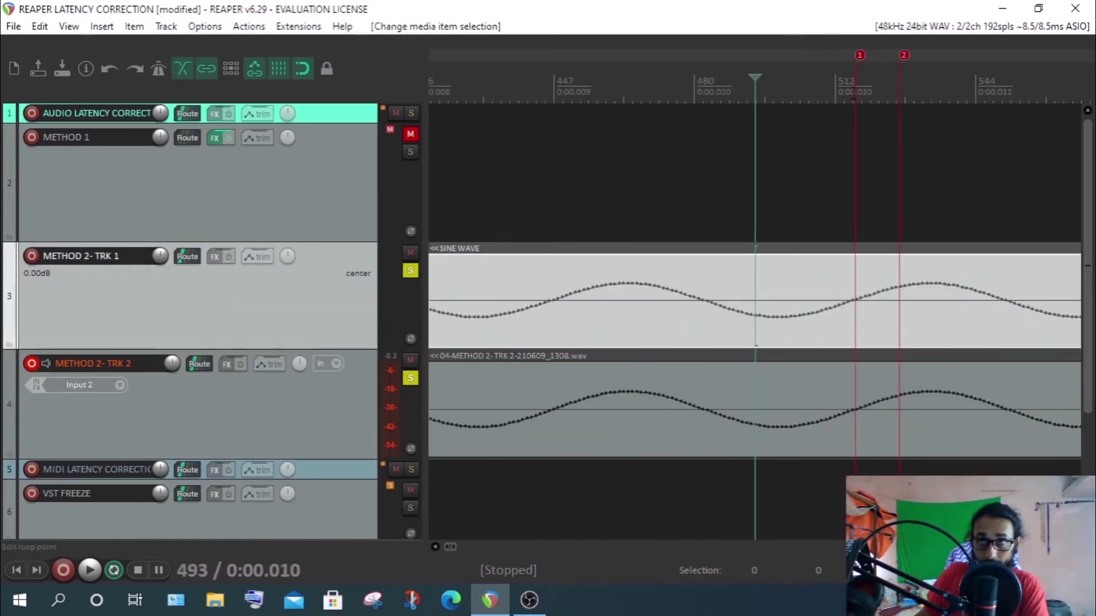
{"action": "left_click", "coordinate": [854, 70]}
{"action": "scroll", "coordinate": [882, 314], "scroll_direction": "up", "scroll_amount": 4}
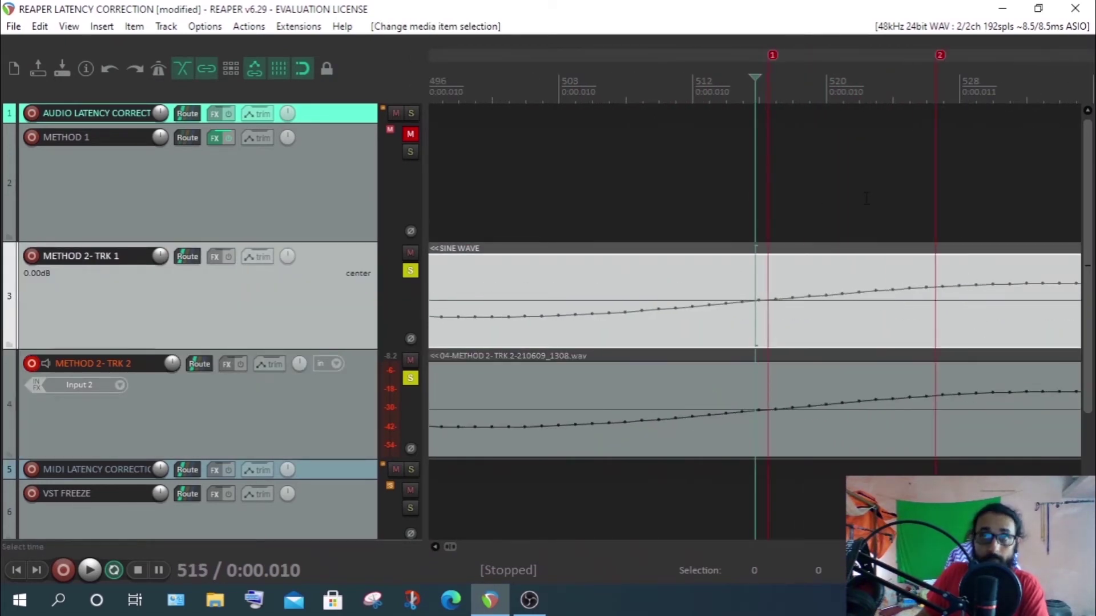
{"action": "scroll", "coordinate": [805, 217], "scroll_direction": "down", "scroll_amount": 1}
{"action": "scroll", "coordinate": [758, 182], "scroll_direction": "down", "scroll_amount": 2}
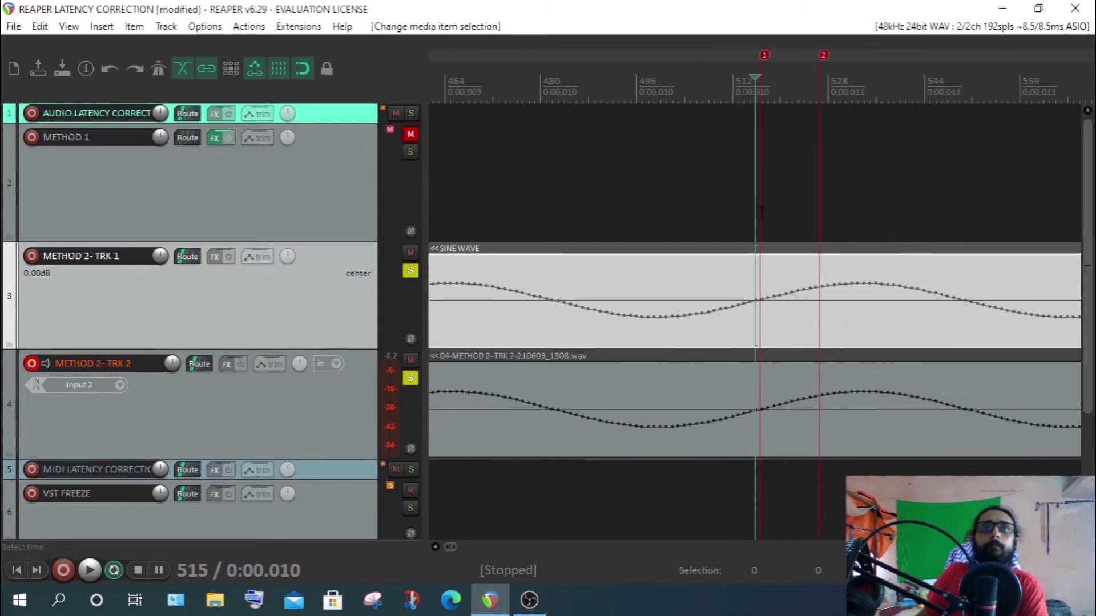
{"action": "scroll", "coordinate": [734, 110], "scroll_direction": "down", "scroll_amount": 1}
{"action": "left_click", "coordinate": [737, 85]}
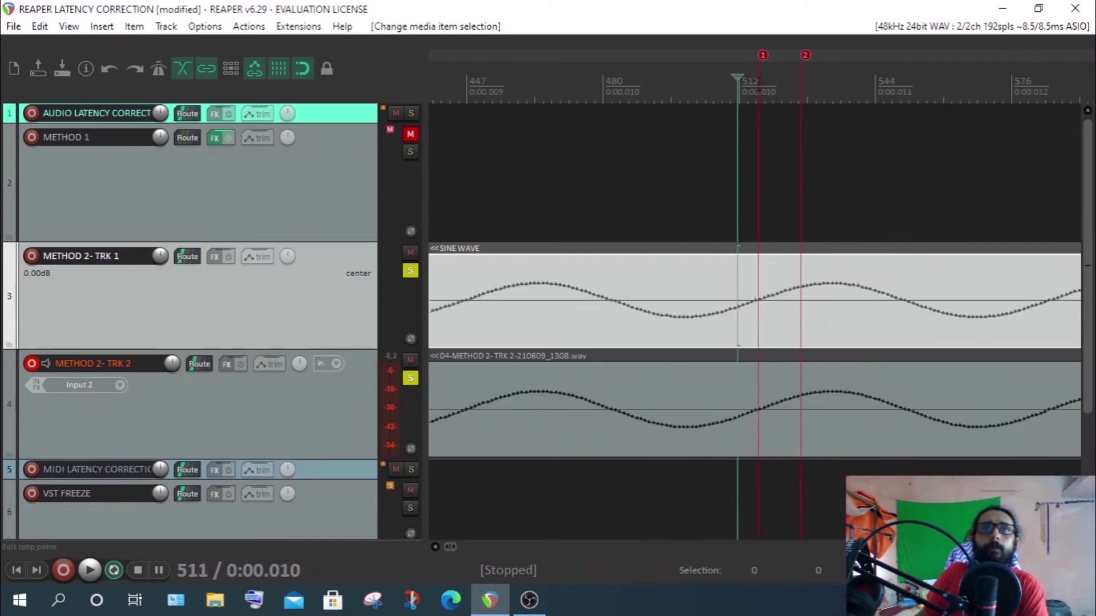
Move the edit cursor to the rising zero crossing of the METHOD 2- TRK 1 sine wave at 516 samples and check it against marker 1
{"action": "left_click", "coordinate": [661, 279]}
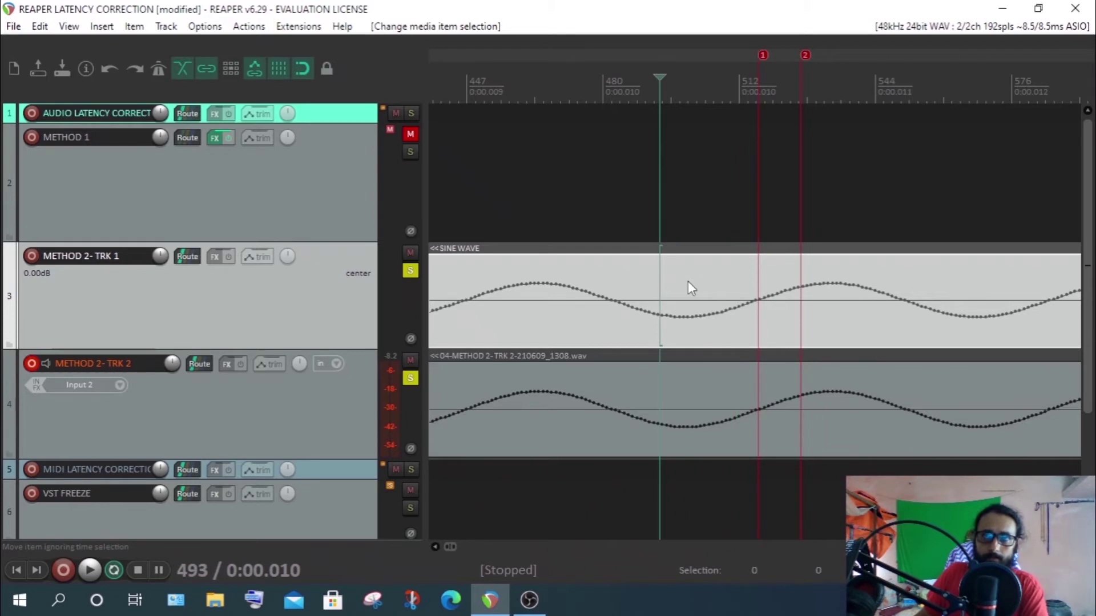
{"action": "key", "text": "Right"}
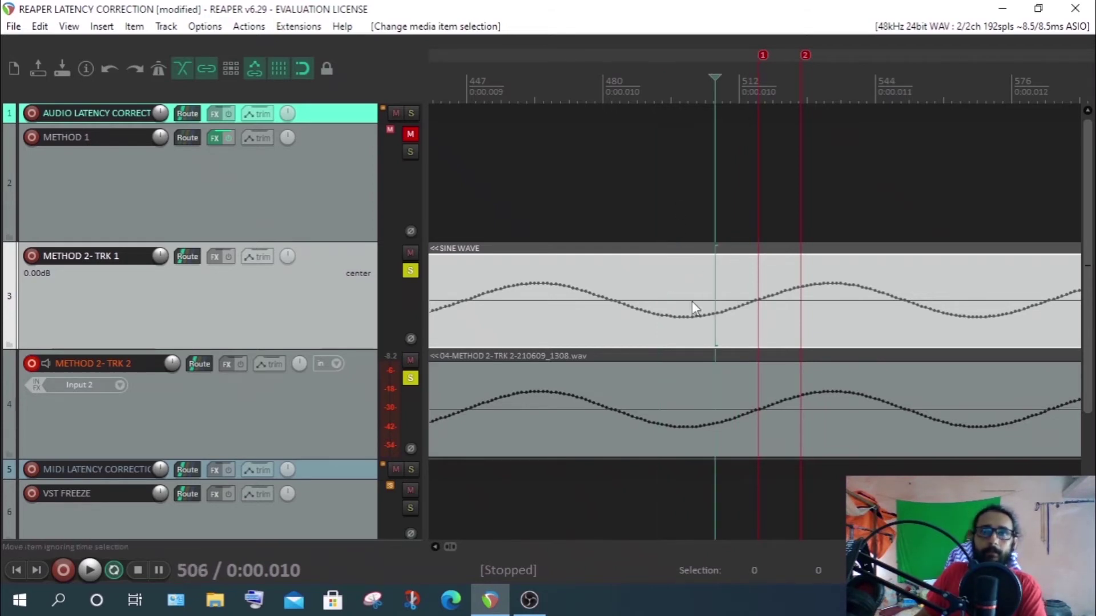
{"action": "left_click", "coordinate": [700, 283]}
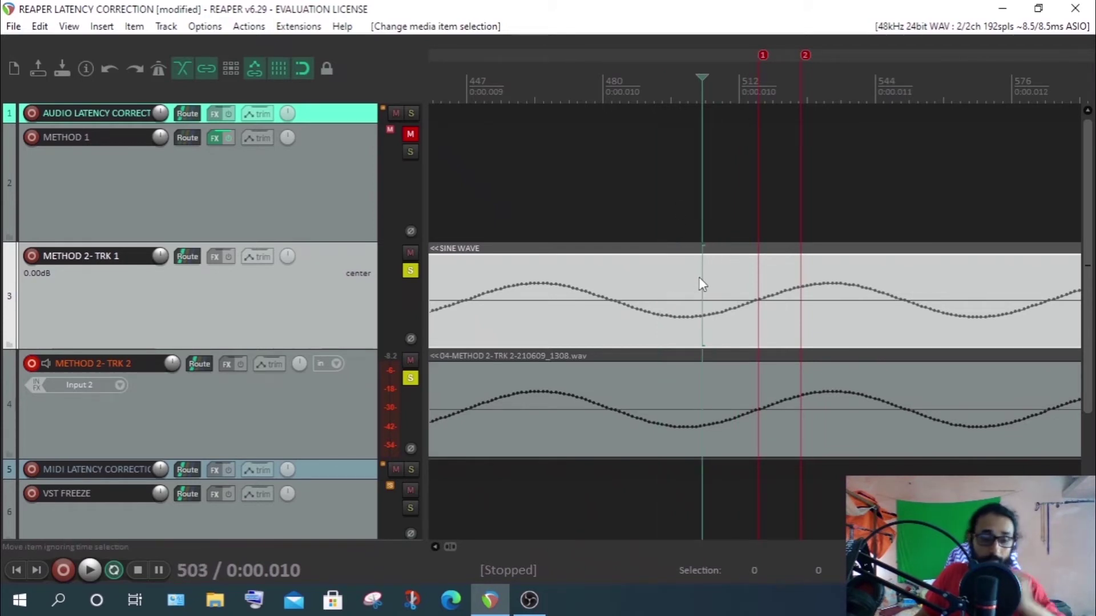
{"action": "key", "text": "Right"}
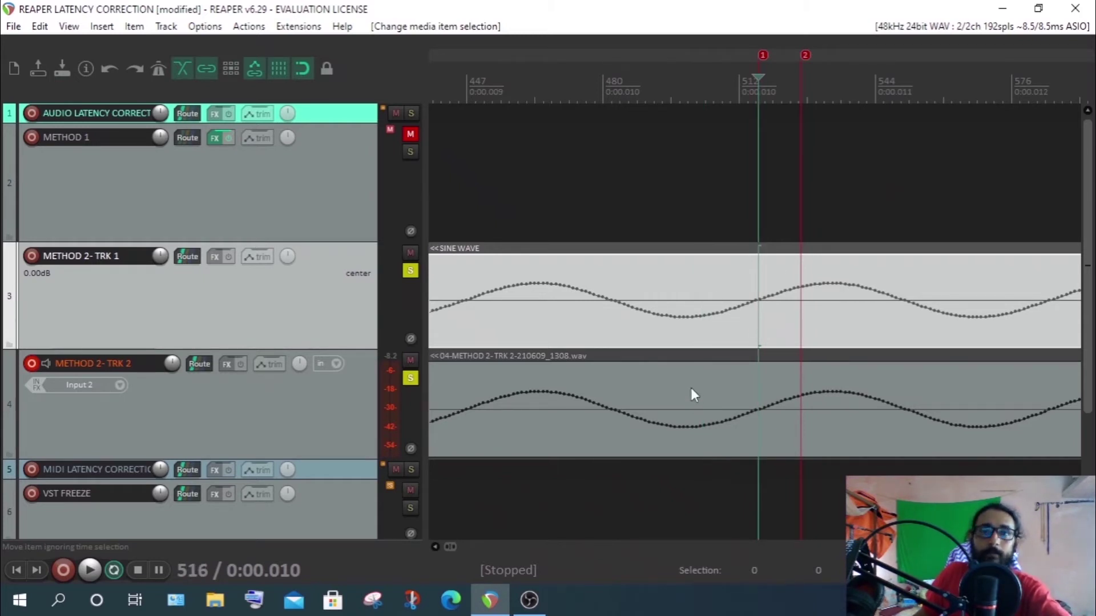
{"action": "scroll", "coordinate": [691, 388], "scroll_direction": "up", "scroll_amount": 4}
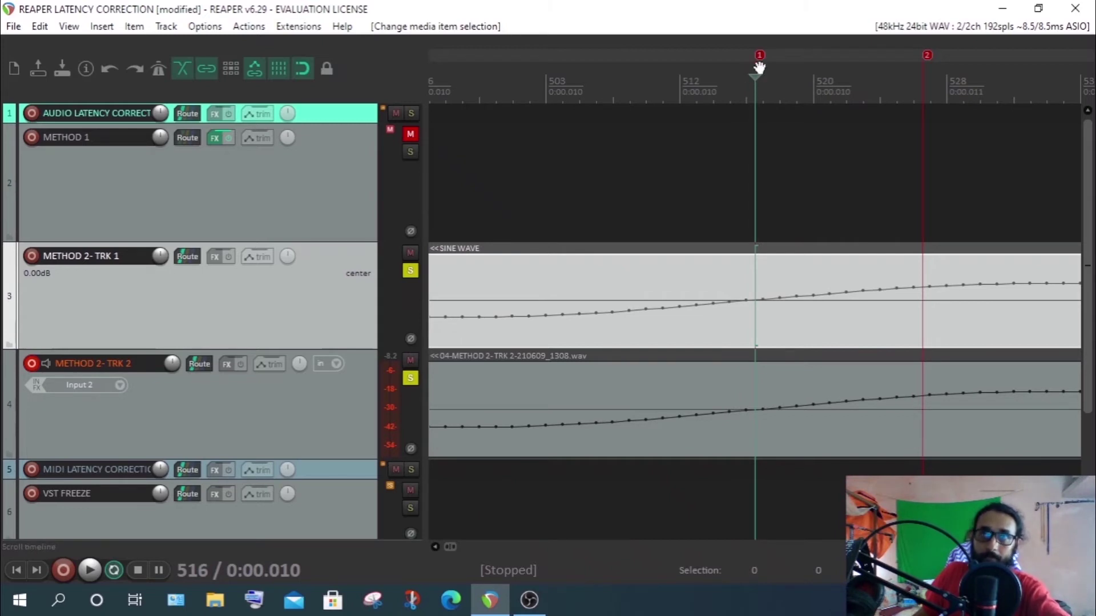
{"action": "scroll", "coordinate": [716, 185], "scroll_direction": "down", "scroll_amount": 3}
{"action": "scroll", "coordinate": [715, 186], "scroll_direction": "down", "scroll_amount": 3}
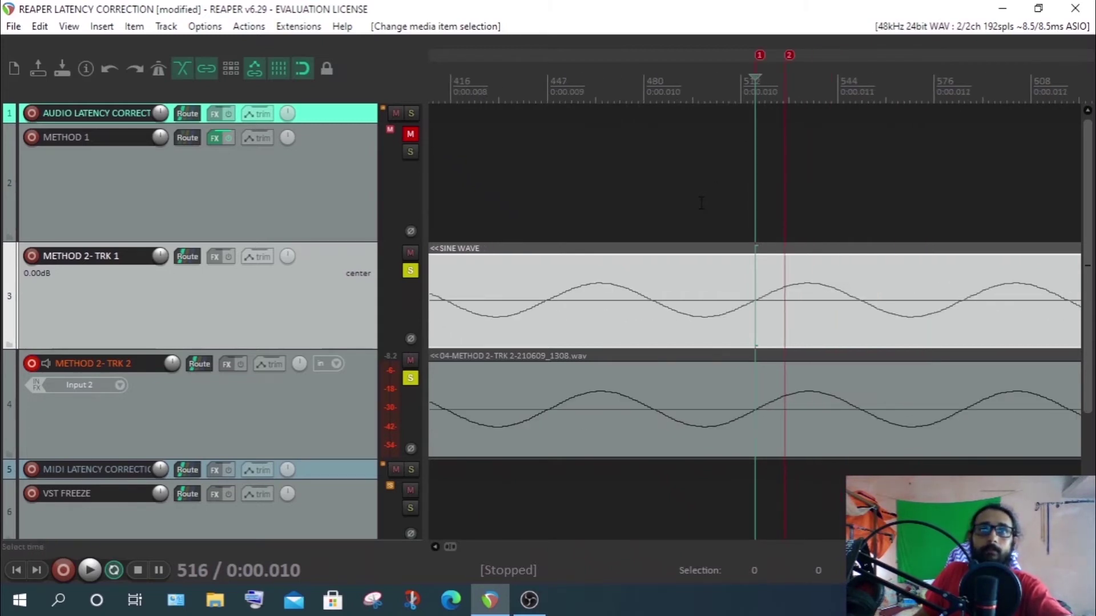
Place the edit cursor on the rising zero crossing of the new METHOD 2- TRK 2 recording at 516 samples and inspect its alignment
{"action": "left_click", "coordinate": [703, 402]}
{"action": "left_click", "coordinate": [707, 400]}
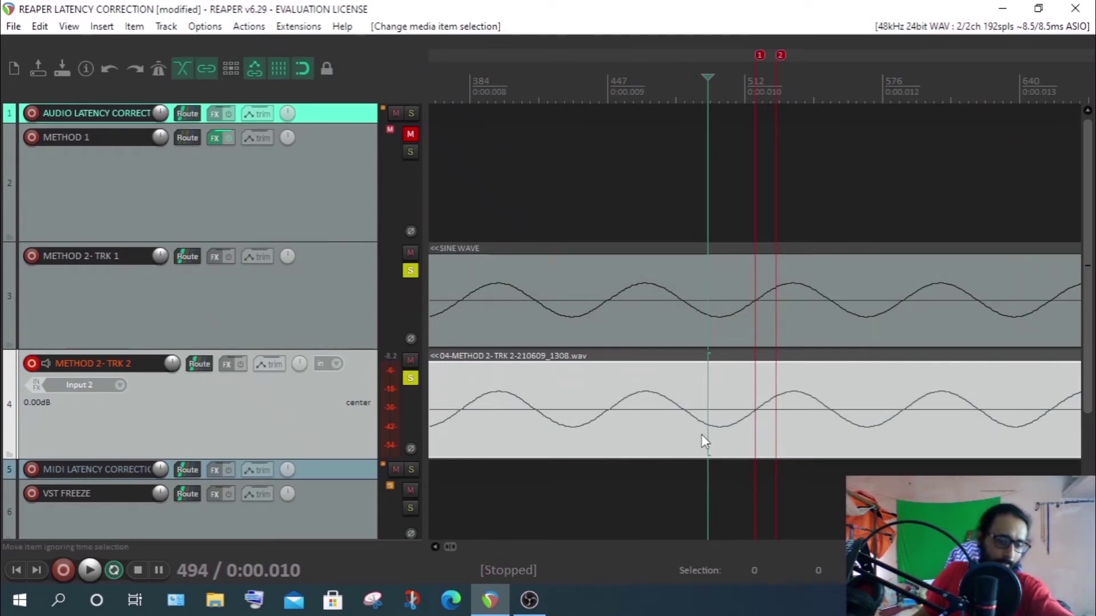
{"action": "left_click", "coordinate": [757, 399]}
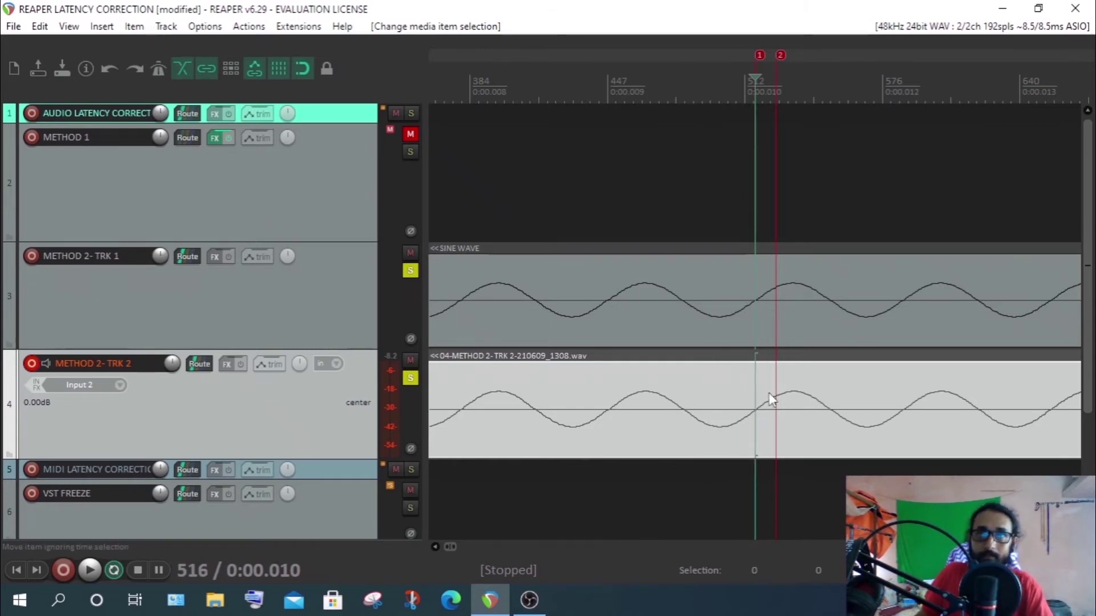
{"action": "scroll", "coordinate": [772, 389], "scroll_direction": "up", "scroll_amount": 3}
{"action": "scroll", "coordinate": [772, 393], "scroll_direction": "up", "scroll_amount": 2}
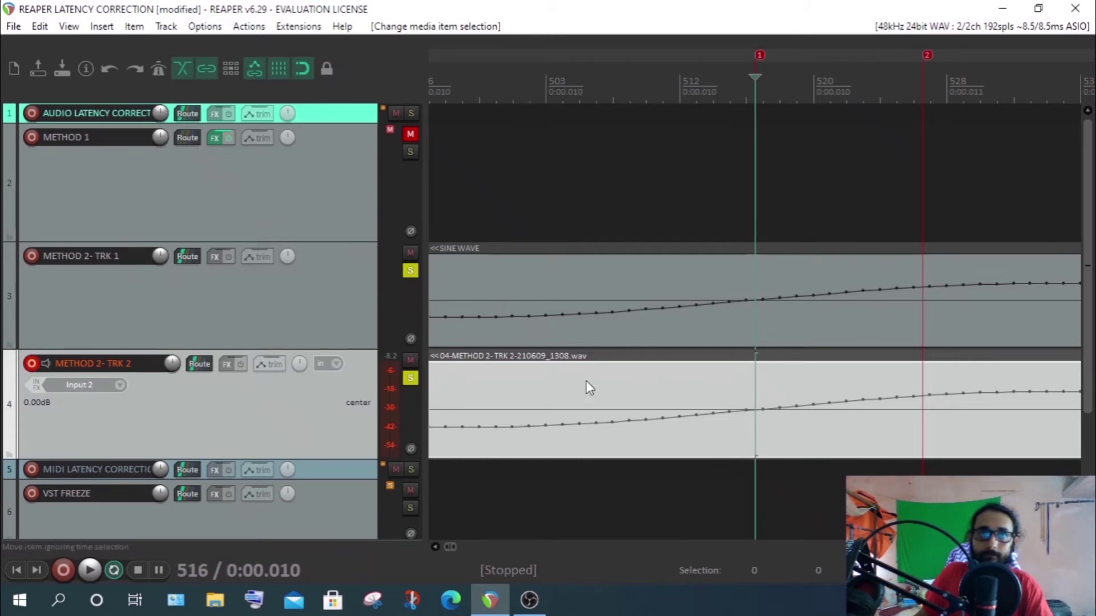
Check the alignment of the two waveforms at another point, about 410 samples into the project
{"action": "scroll", "coordinate": [570, 369], "scroll_direction": "down", "scroll_amount": 6}
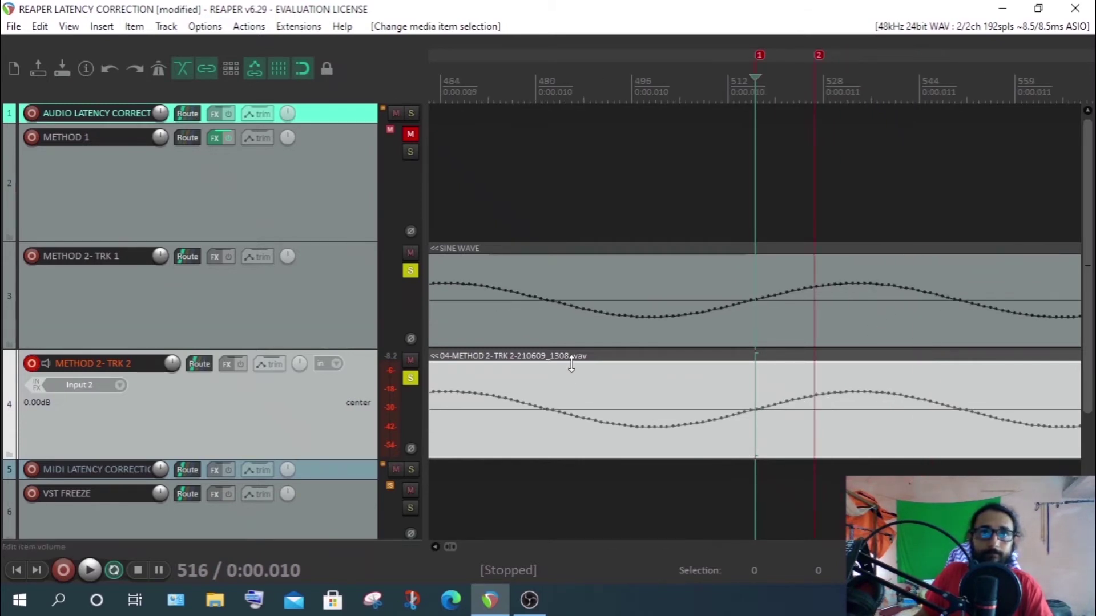
{"action": "left_click", "coordinate": [596, 92]}
{"action": "scroll", "coordinate": [596, 91], "scroll_direction": "up", "scroll_amount": 6}
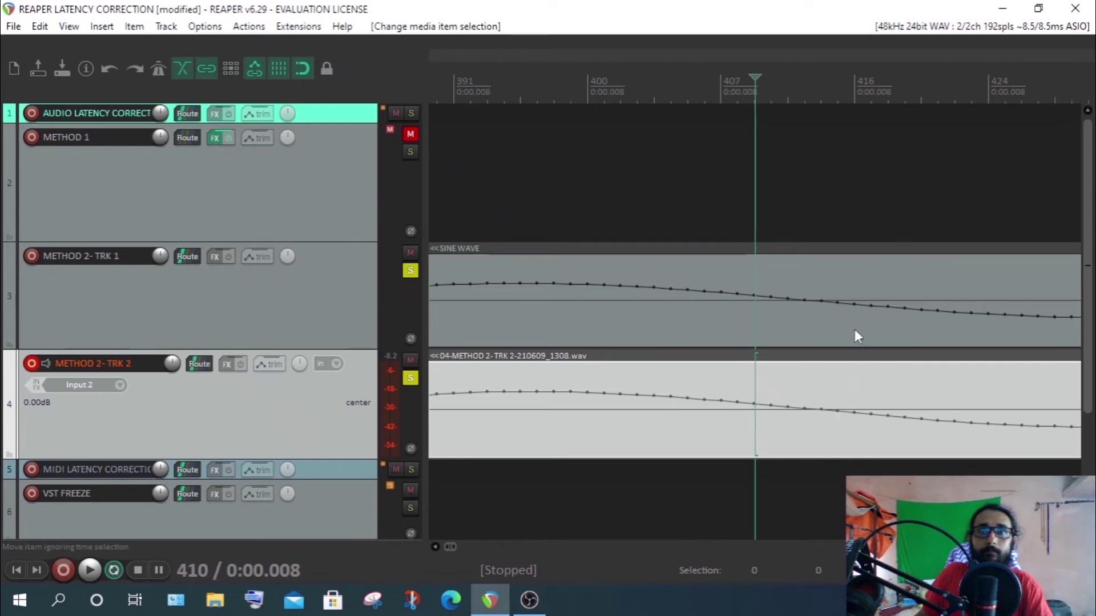
{"action": "scroll", "coordinate": [886, 337], "scroll_direction": "down", "scroll_amount": 10}
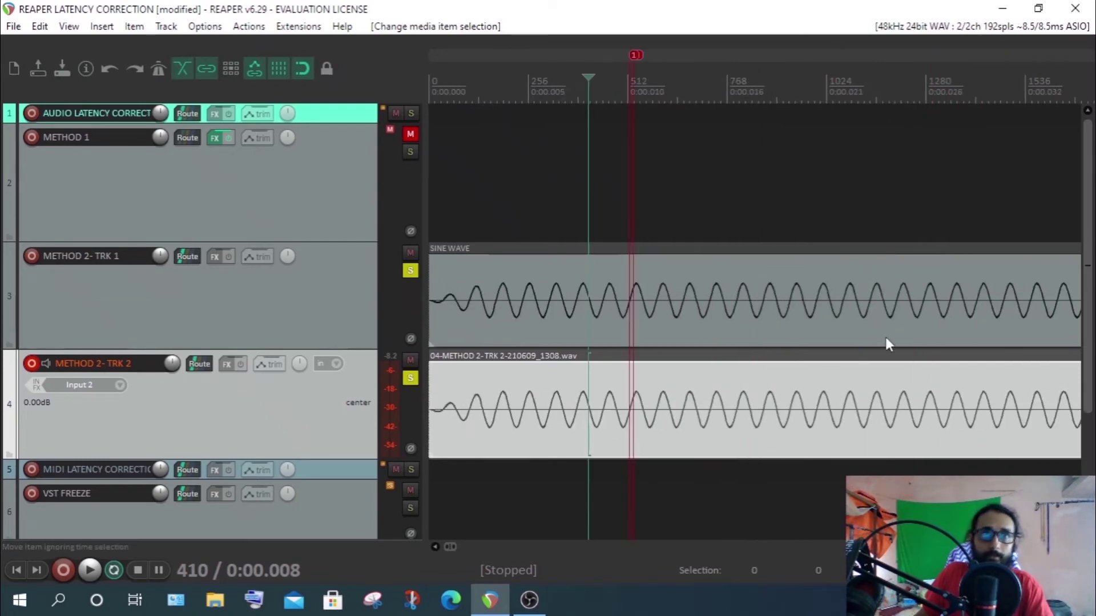
{"action": "scroll", "coordinate": [886, 338], "scroll_direction": "down", "scroll_amount": 3}
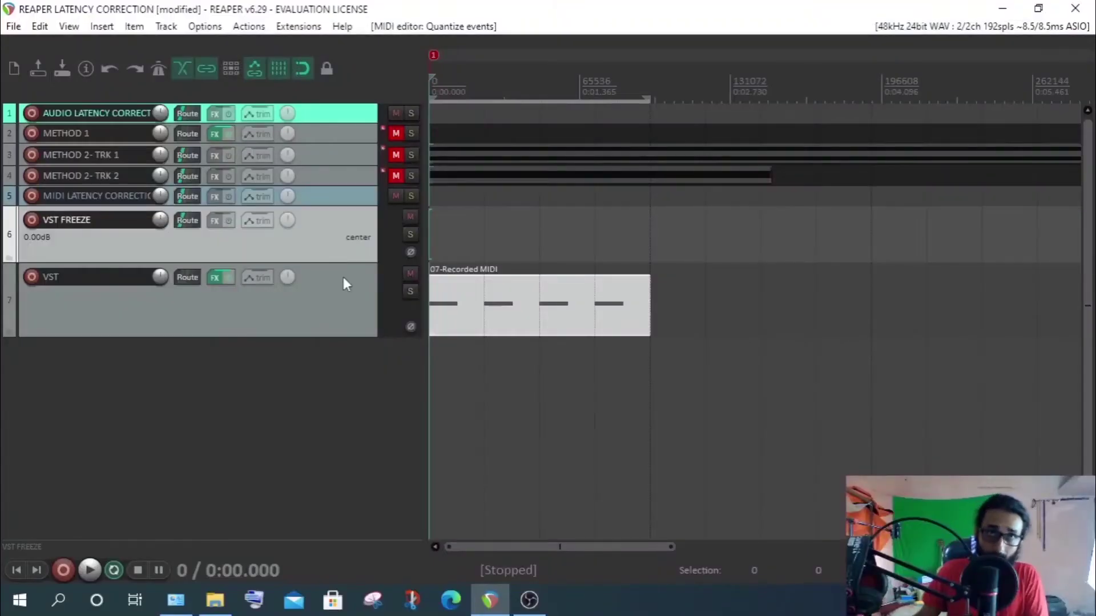
Select the VST track that holds the recorded MIDI item
{"action": "left_click", "coordinate": [342, 284]}
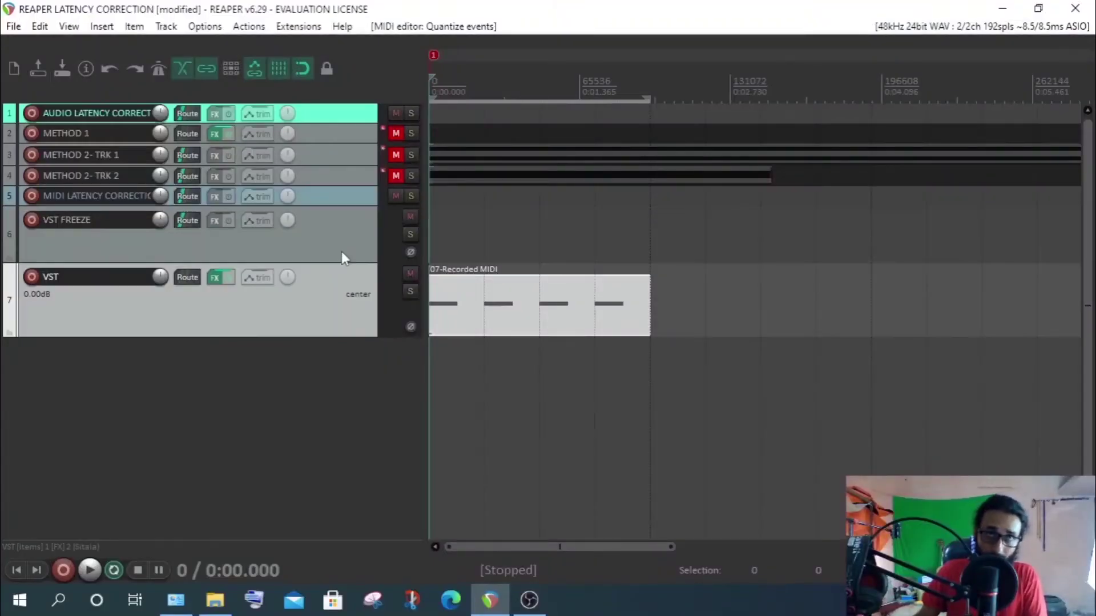
{"action": "left_click", "coordinate": [341, 252]}
{"action": "left_click", "coordinate": [306, 308]}
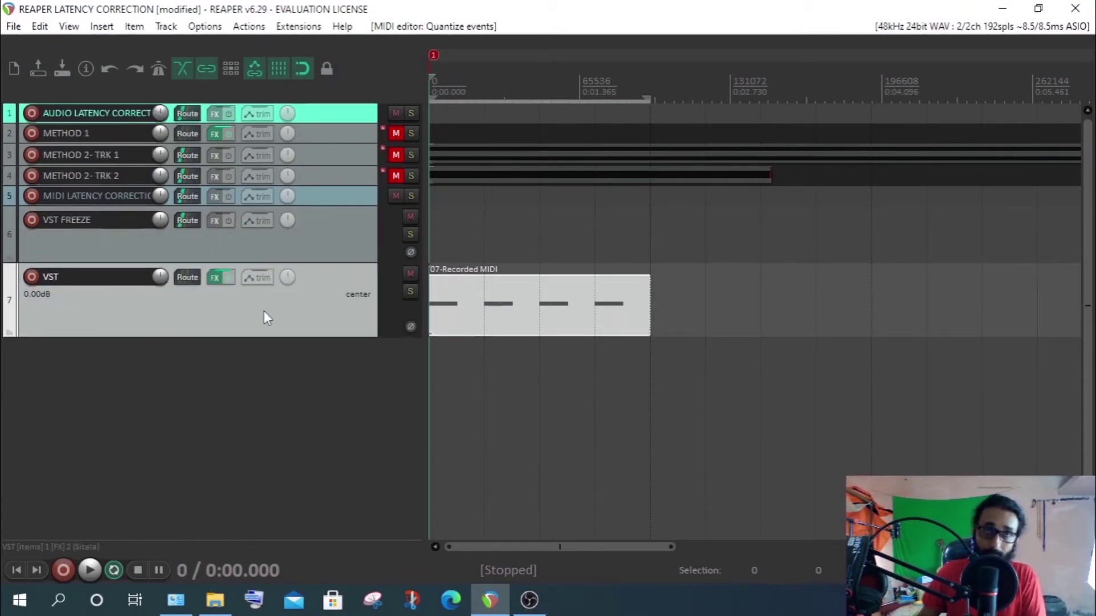
Open the recorded MIDI item on the VST track in the MIDI editor and inspect its quantized kick notes
{"action": "left_click", "coordinate": [472, 307]}
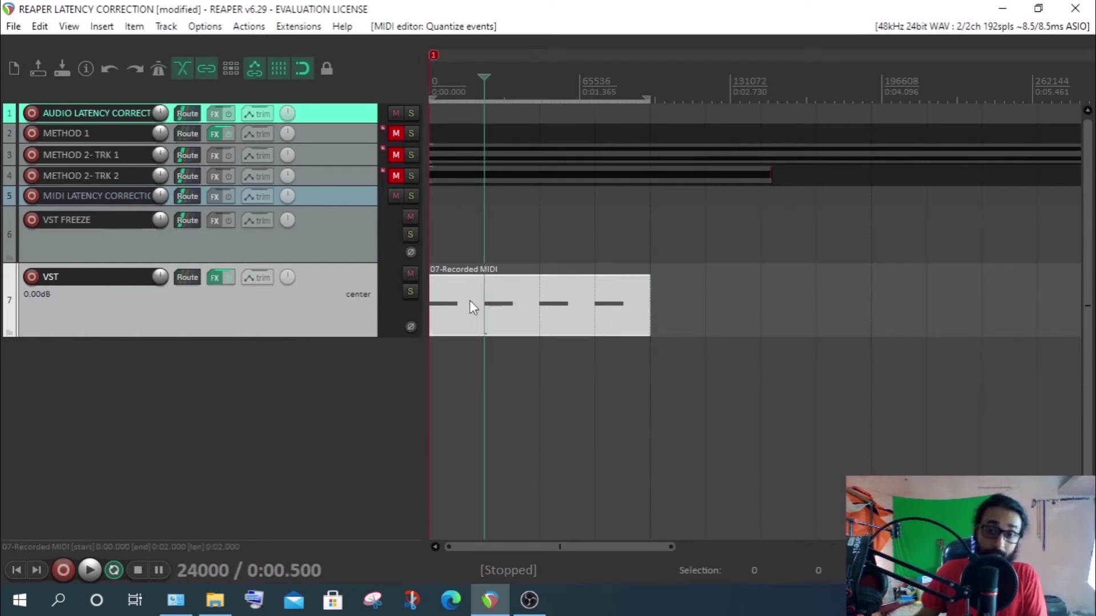
{"action": "double_click", "coordinate": [524, 309]}
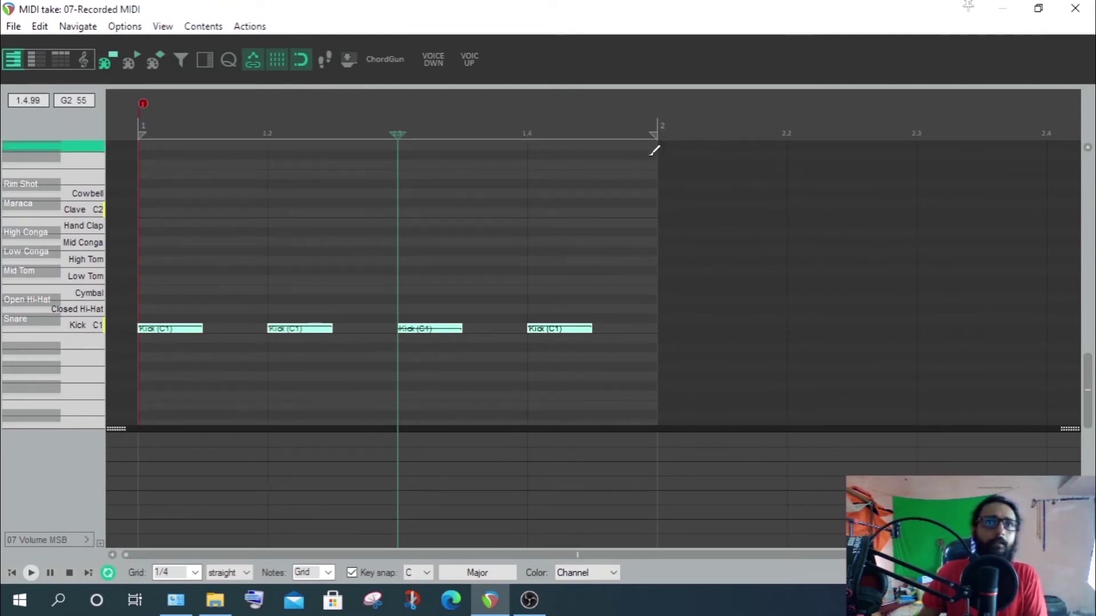
{"action": "left_click", "coordinate": [142, 130]}
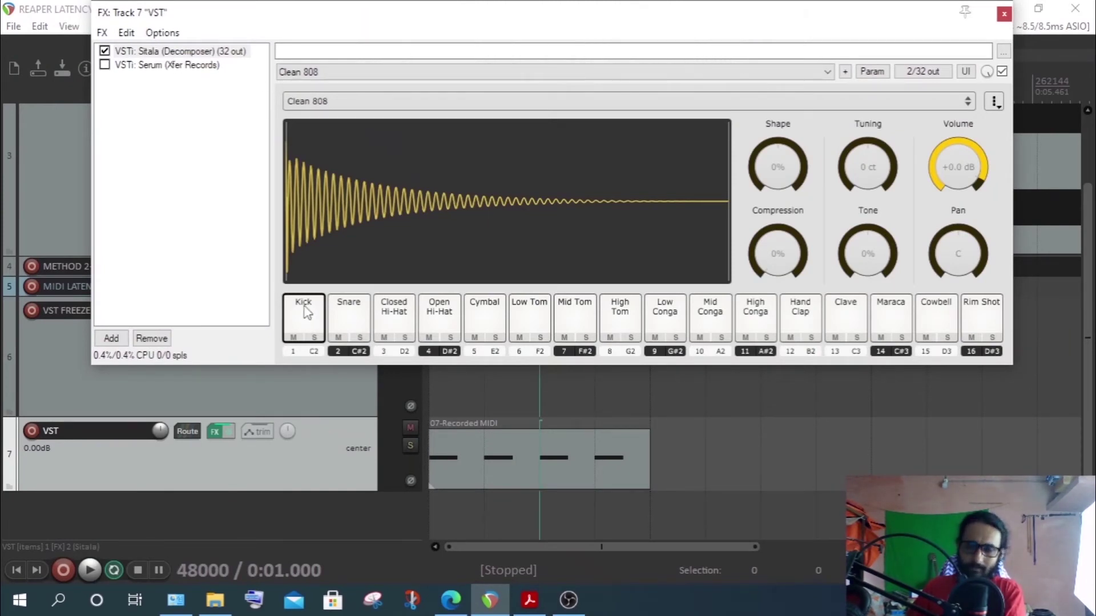
Close the Sitala instrument window, review the recorded MIDI item's kick notes in the MIDI editor, and return to the arrangement
{"action": "left_click", "coordinate": [1003, 14]}
{"action": "left_click", "coordinate": [473, 444]}
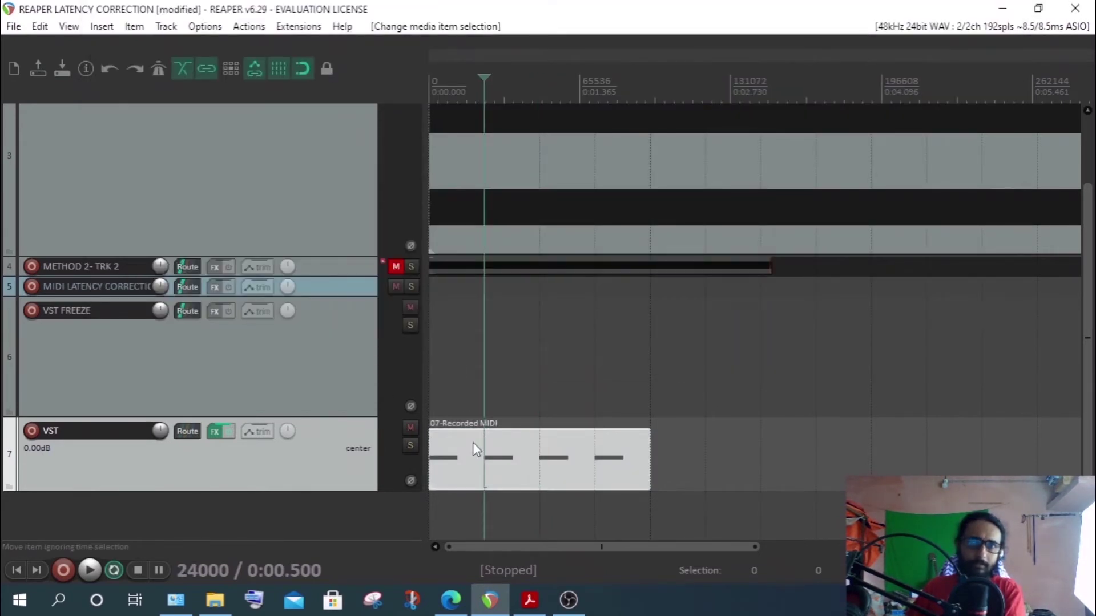
{"action": "double_click", "coordinate": [472, 443]}
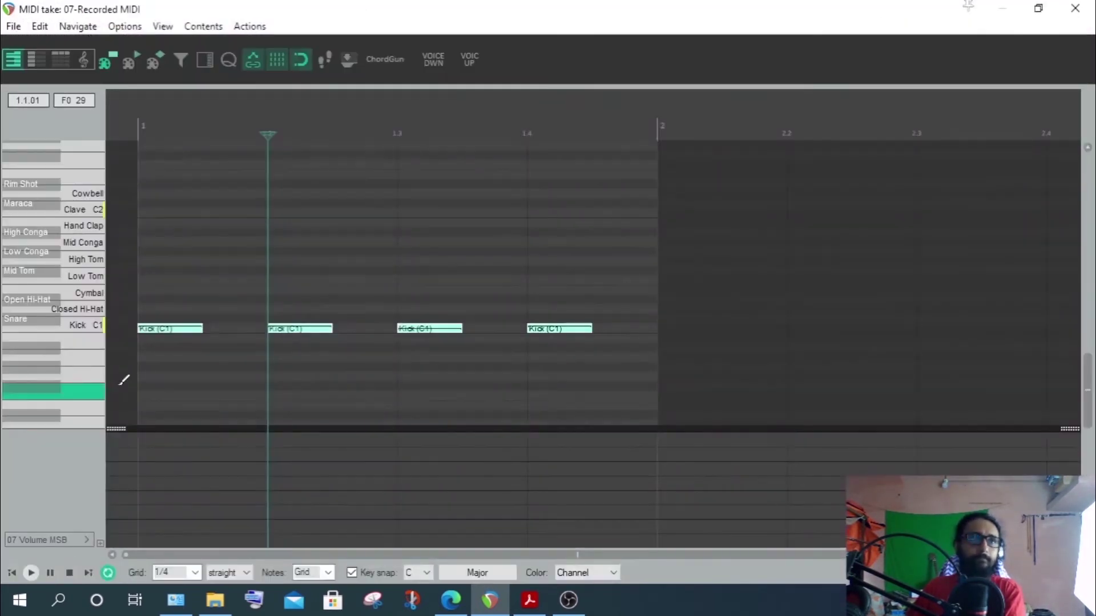
{"action": "left_click", "coordinate": [1075, 8]}
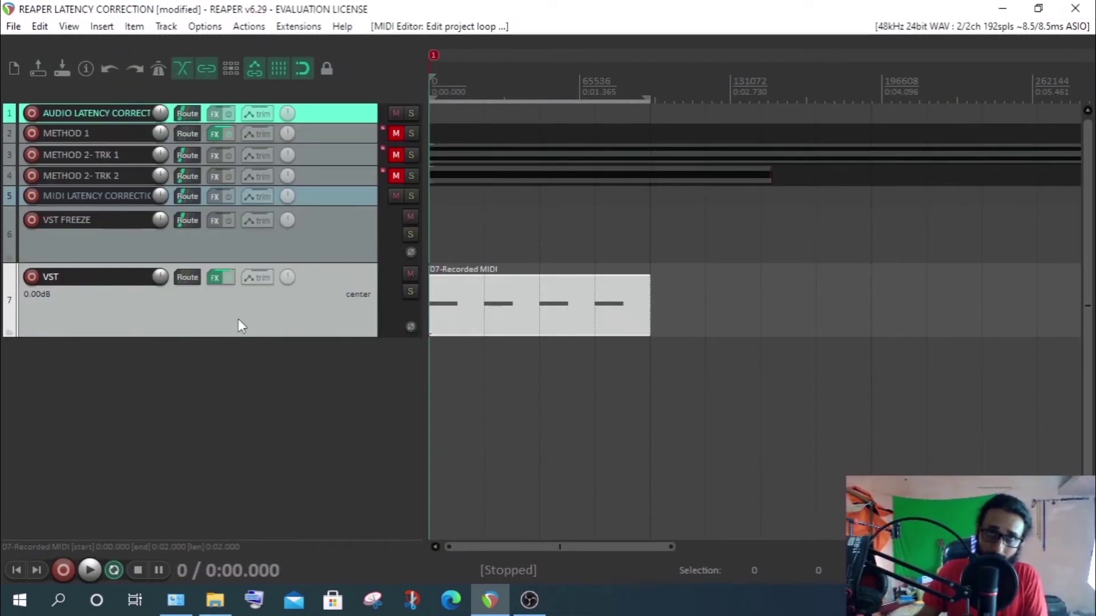
Add a send from the VST track to the VST FREEZE track and change the send's MIDI channel setting
{"action": "left_click", "coordinate": [510, 302]}
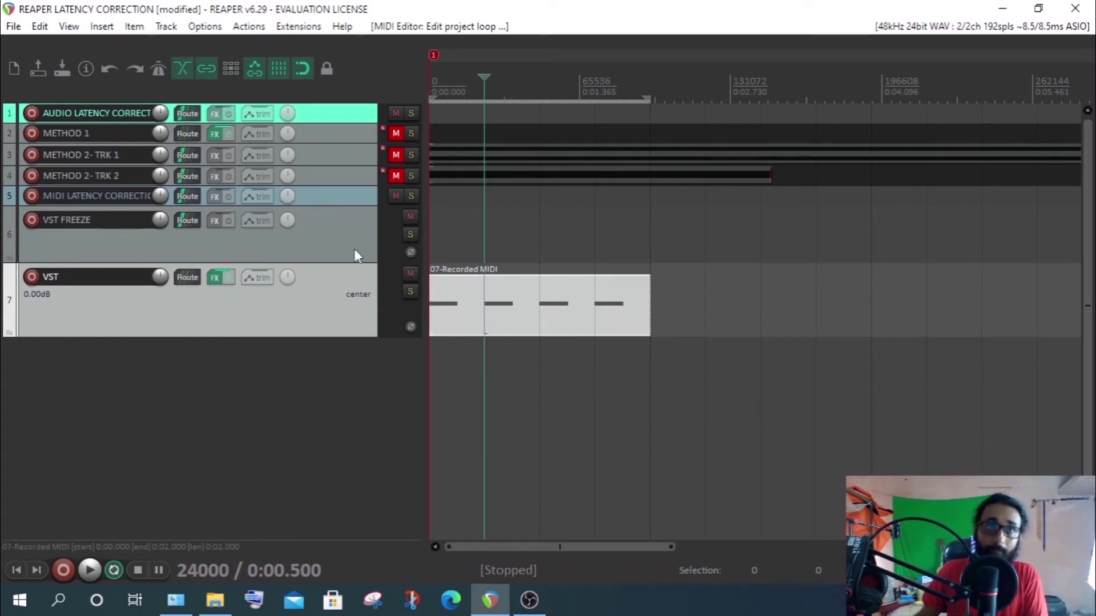
{"action": "left_click", "coordinate": [320, 242]}
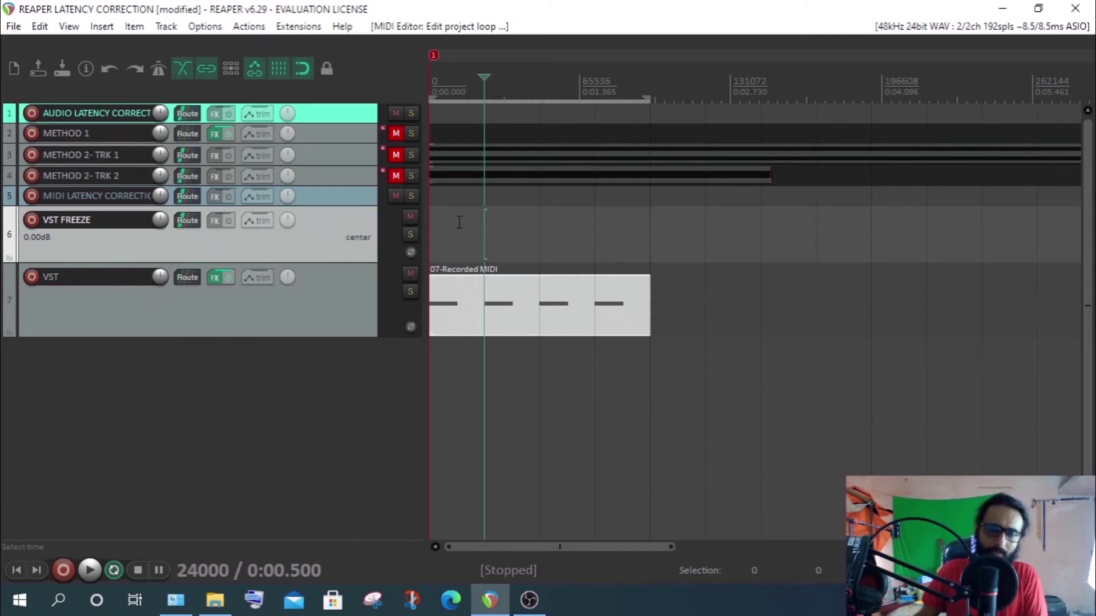
{"action": "left_click", "coordinate": [345, 311]}
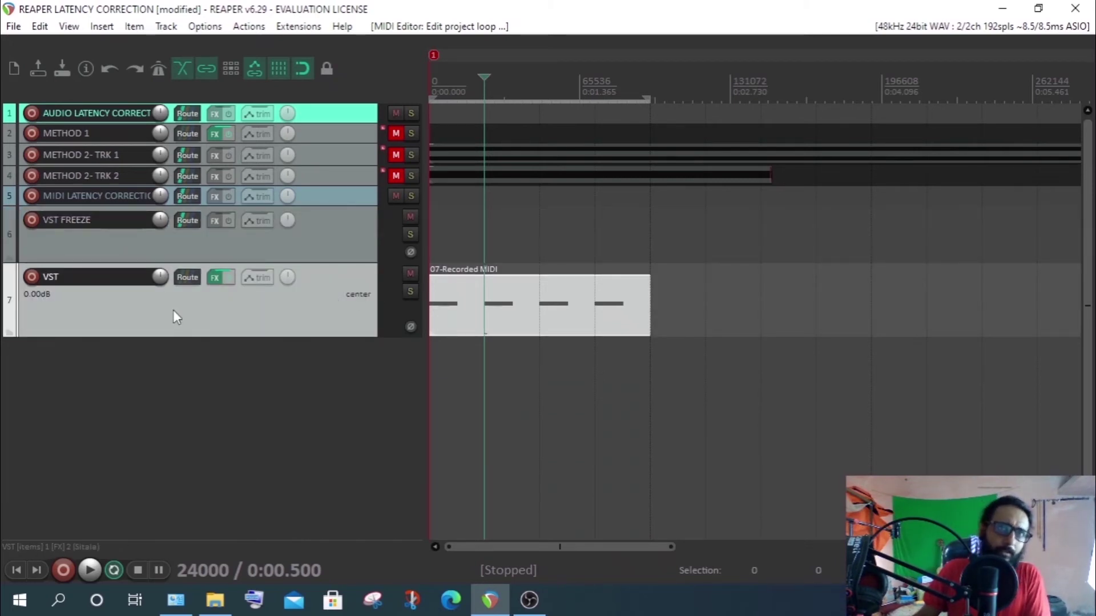
{"action": "left_click", "coordinate": [187, 278]}
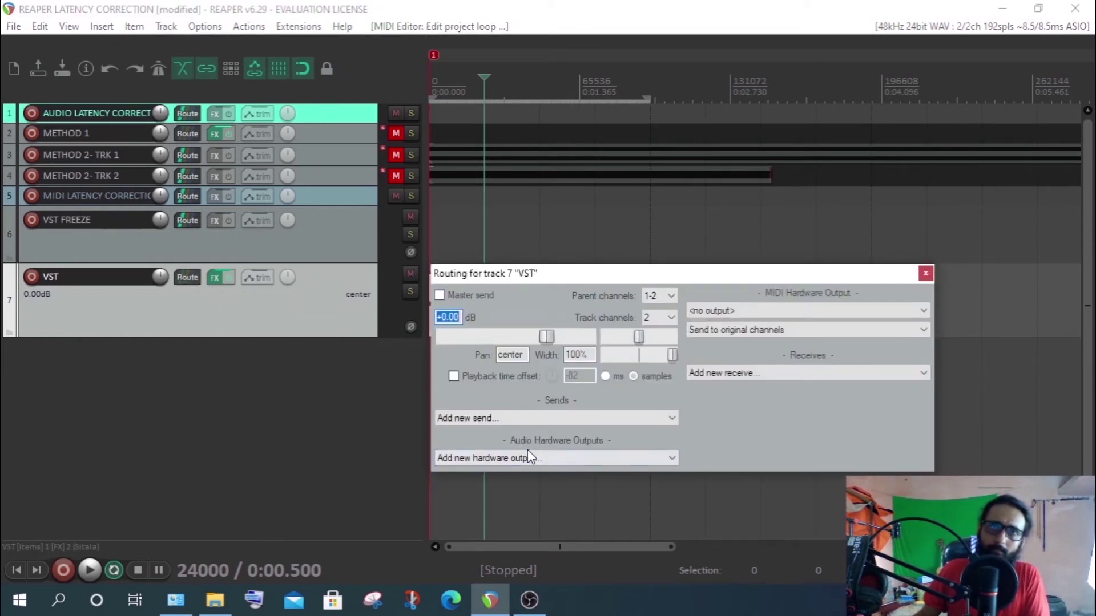
{"action": "left_click", "coordinate": [505, 419]}
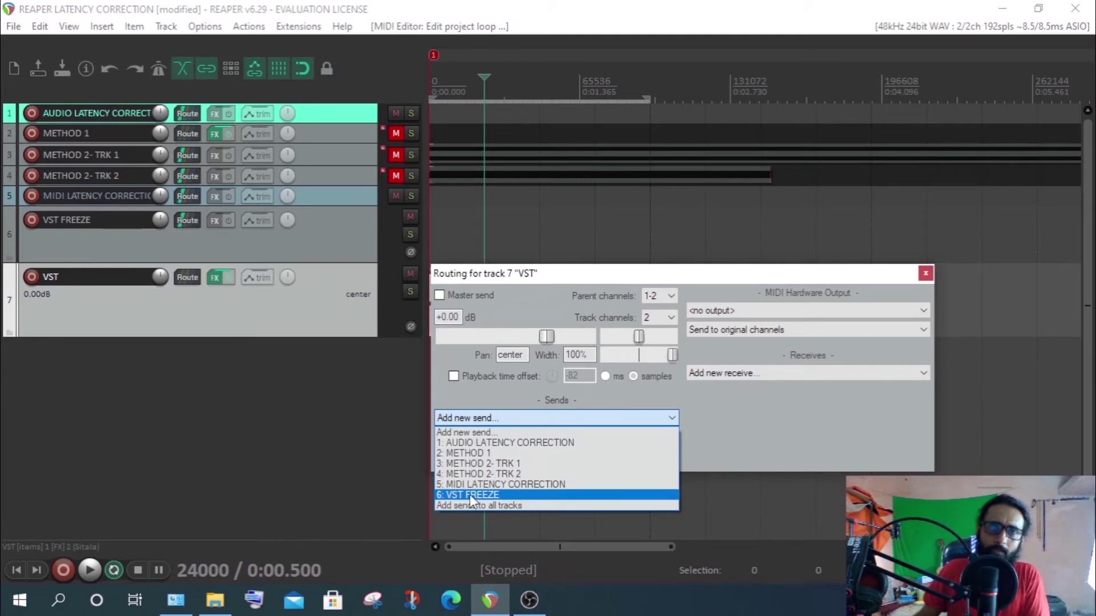
{"action": "left_click", "coordinate": [470, 494]}
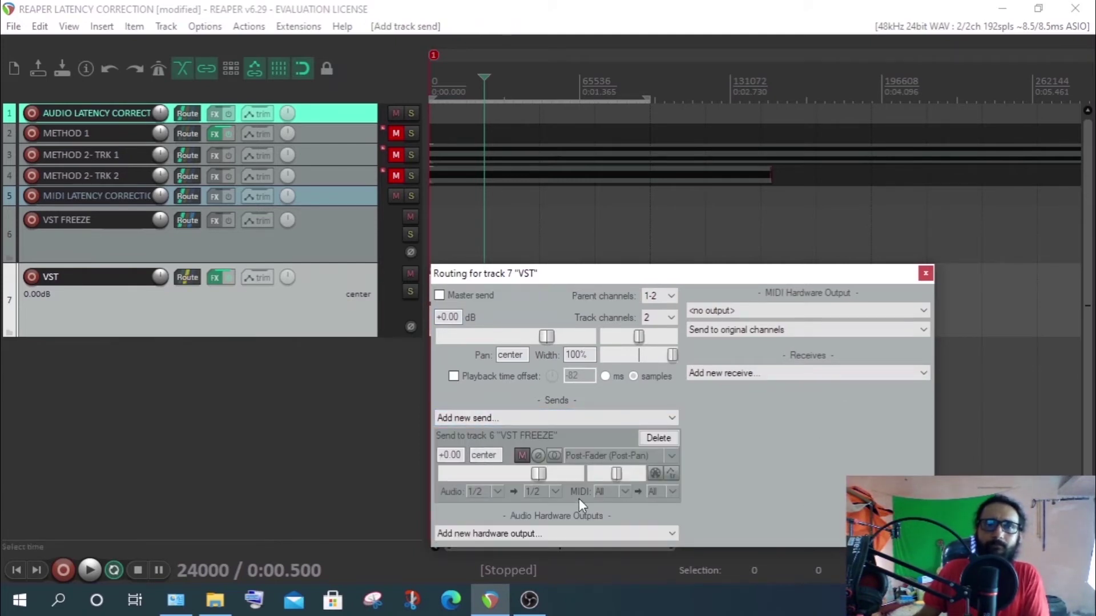
{"action": "left_click", "coordinate": [622, 492]}
{"action": "left_click", "coordinate": [623, 12]}
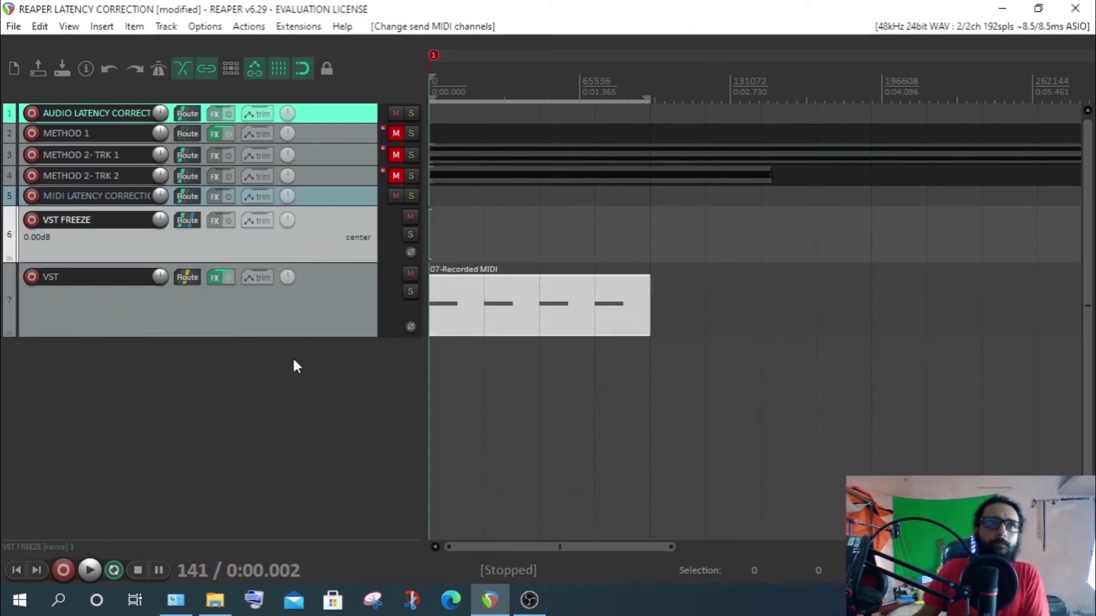
Play the recorded MIDI item briefly to check that its signal reaches the VST FREEZE track
{"action": "left_click", "coordinate": [94, 573]}
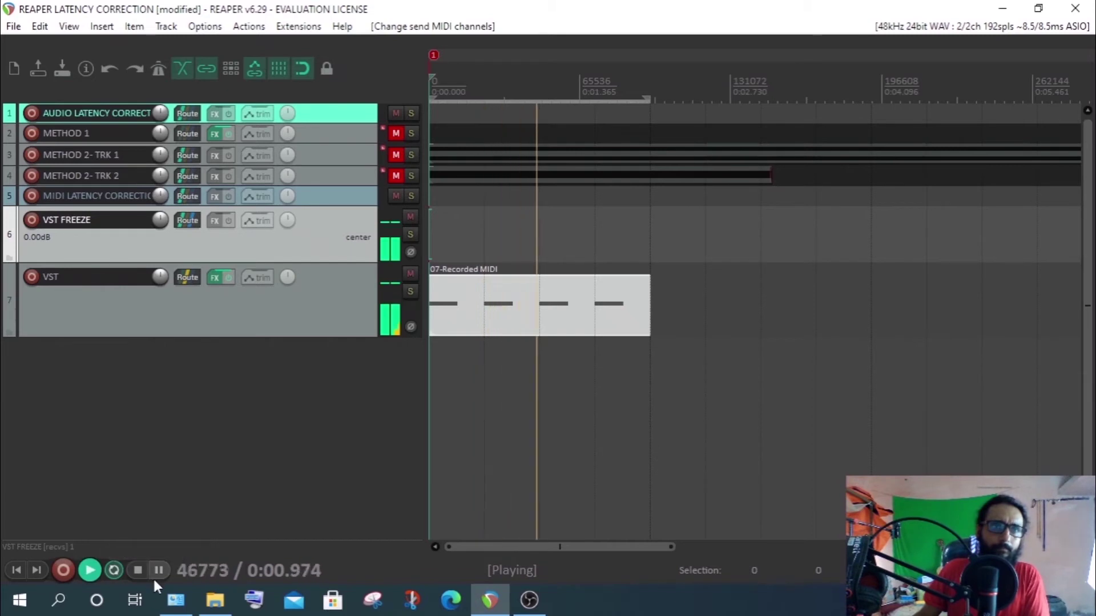
{"action": "left_click", "coordinate": [140, 571]}
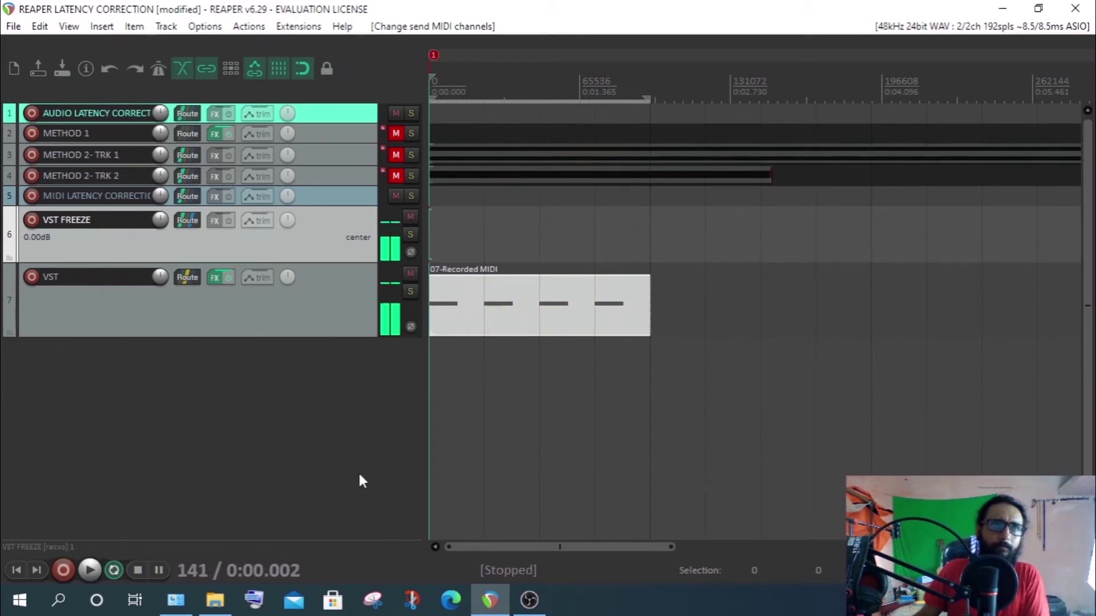
Remove markers 1 and 2 near the start of the project
{"action": "right_click", "coordinate": [435, 55]}
{"action": "left_click", "coordinate": [462, 86]}
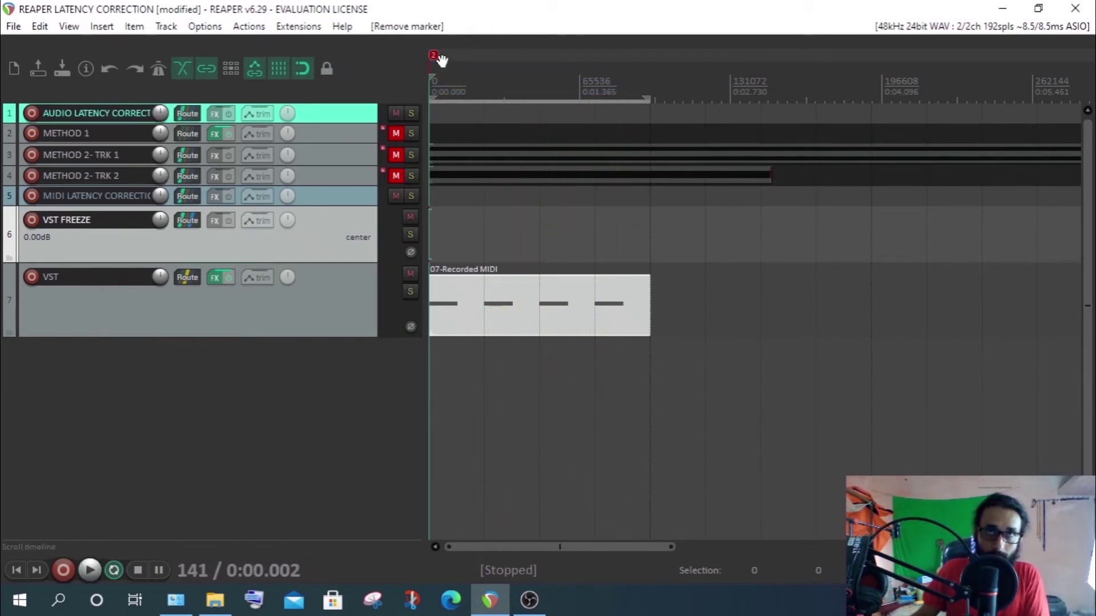
{"action": "right_click", "coordinate": [433, 54]}
{"action": "left_click", "coordinate": [474, 80]}
Freeze the VST FREEZE track to stereo and unlock the resulting audio item
{"action": "right_click", "coordinate": [341, 248]}
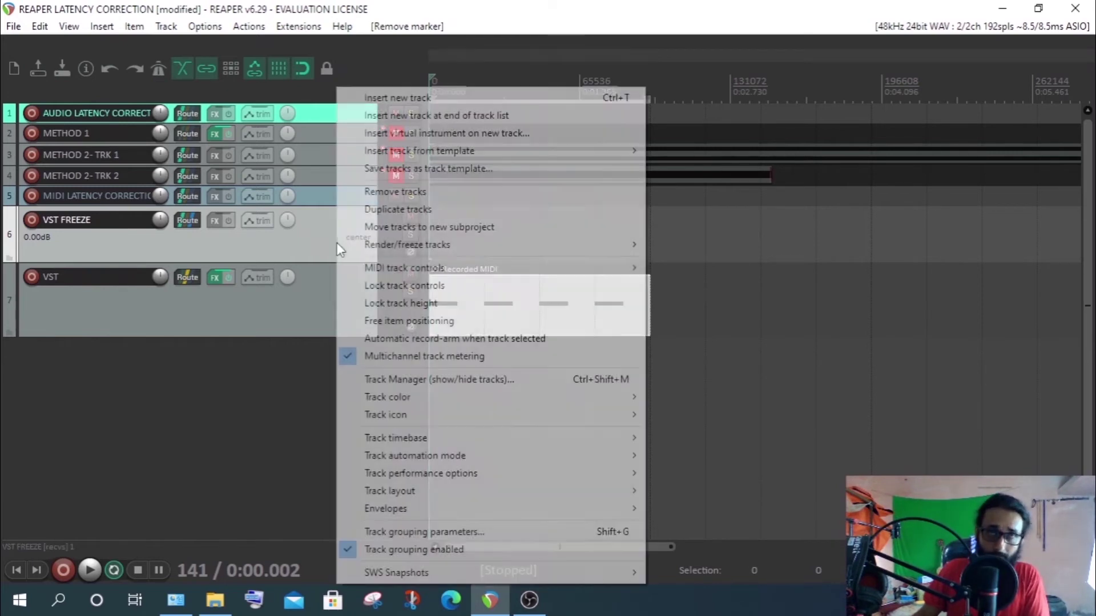
{"action": "mouse_move", "coordinate": [454, 249]}
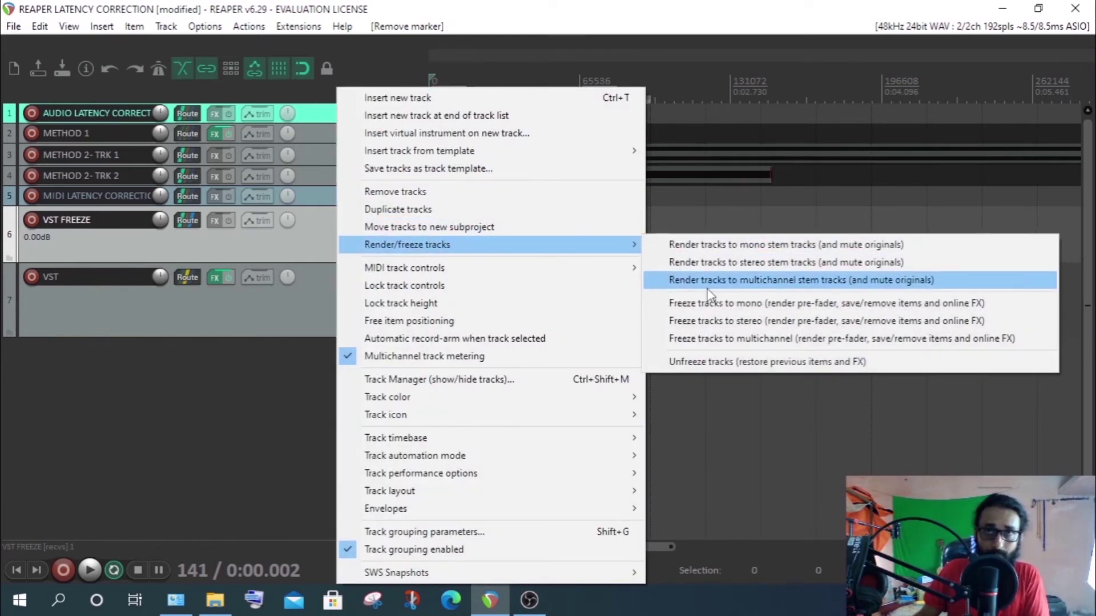
{"action": "left_click", "coordinate": [711, 320]}
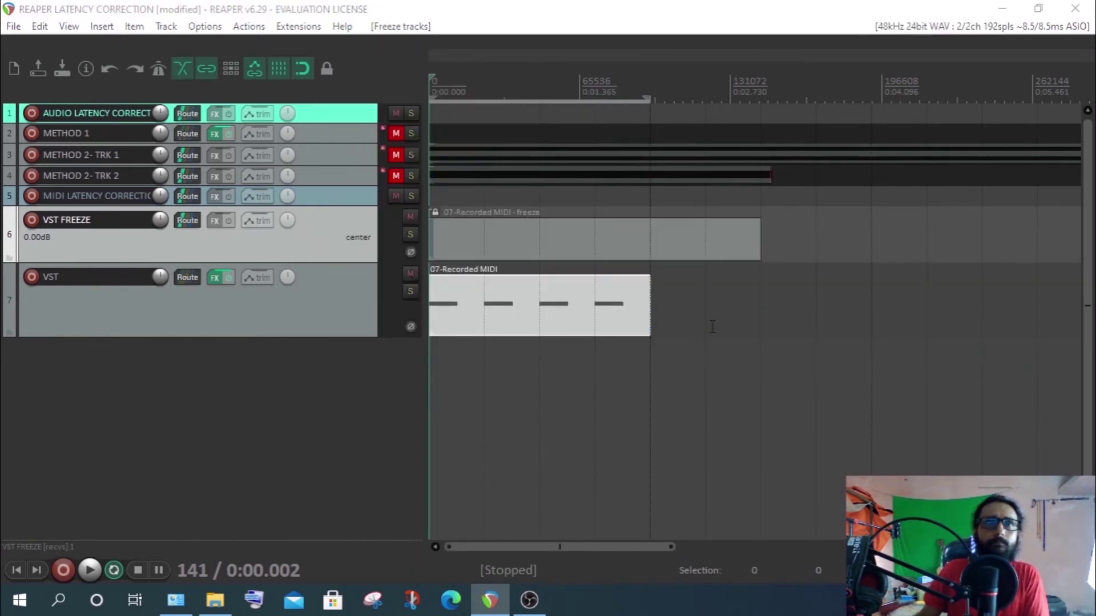
{"action": "left_click", "coordinate": [434, 211]}
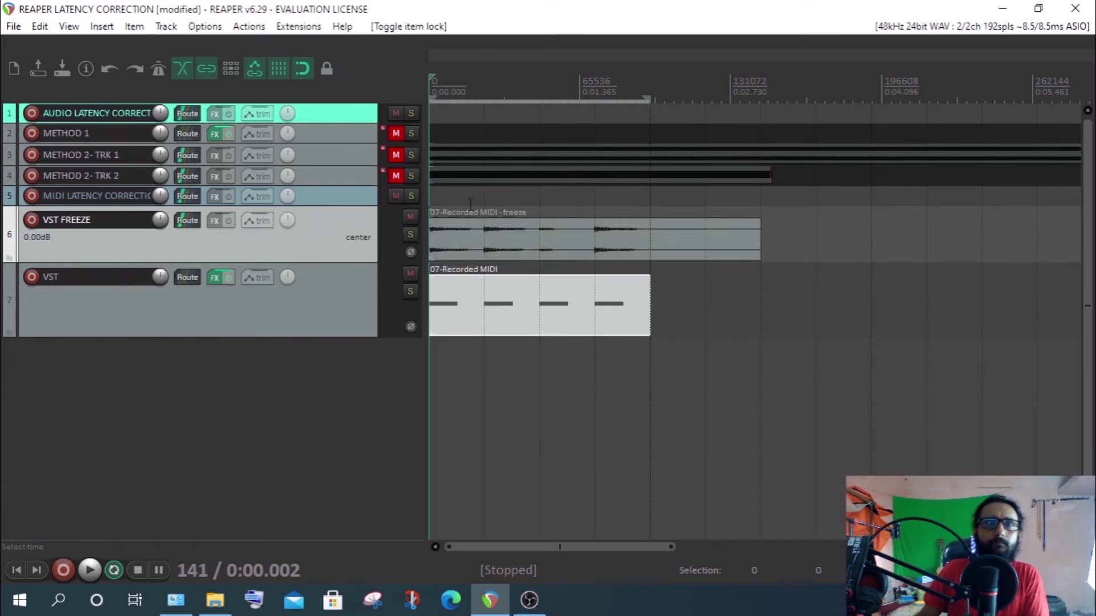
Place the edit cursor at the start of the second MIDI note, at 24000 samples, and add a marker there
{"action": "scroll", "coordinate": [474, 153], "scroll_direction": "up", "scroll_amount": 10}
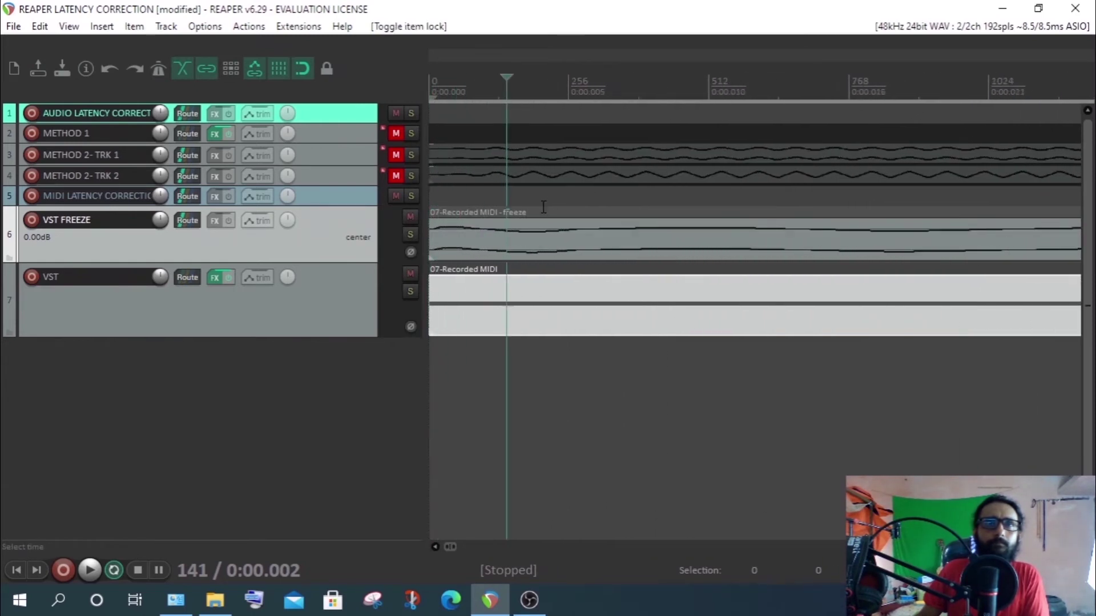
{"action": "scroll", "coordinate": [571, 171], "scroll_direction": "down", "scroll_amount": 10}
{"action": "left_click", "coordinate": [644, 97]}
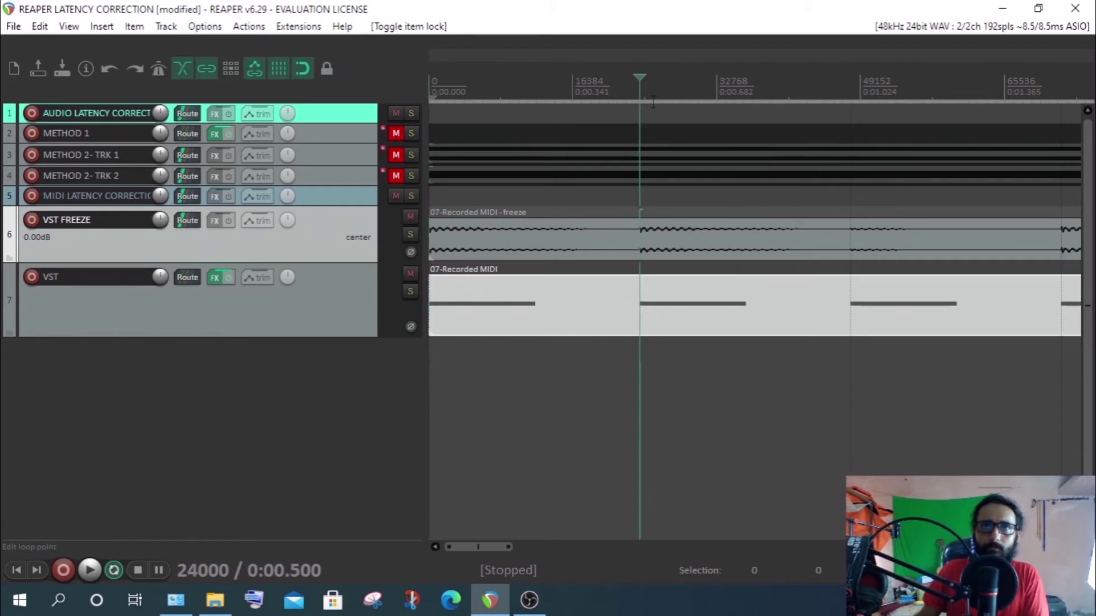
{"action": "scroll", "coordinate": [677, 135], "scroll_direction": "up", "scroll_amount": 10}
{"action": "scroll", "coordinate": [676, 134], "scroll_direction": "up", "scroll_amount": 4}
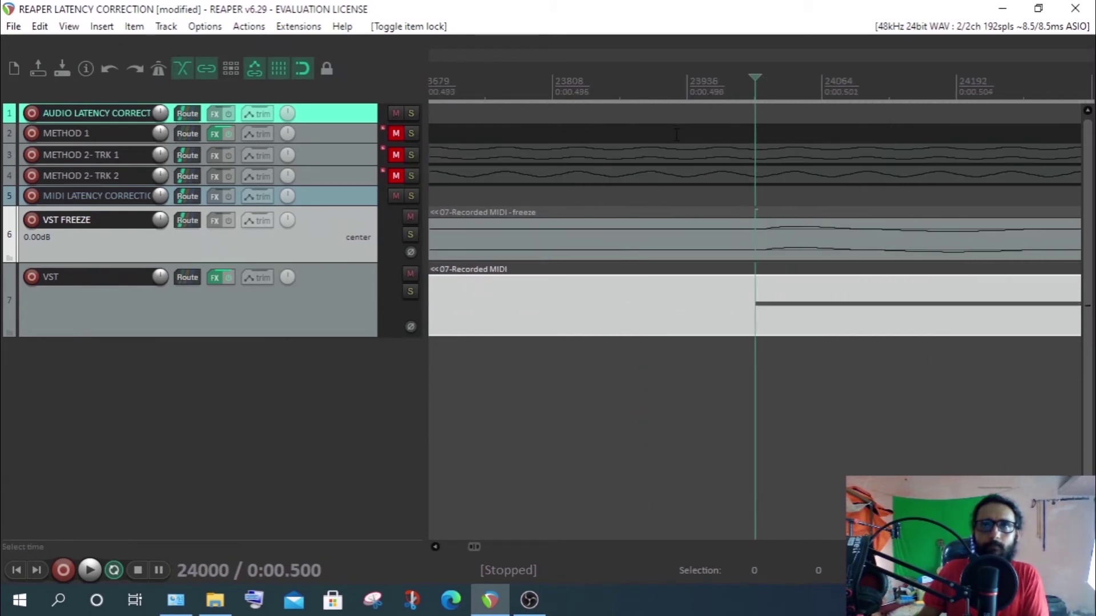
{"action": "scroll", "coordinate": [676, 135], "scroll_direction": "up", "scroll_amount": 2}
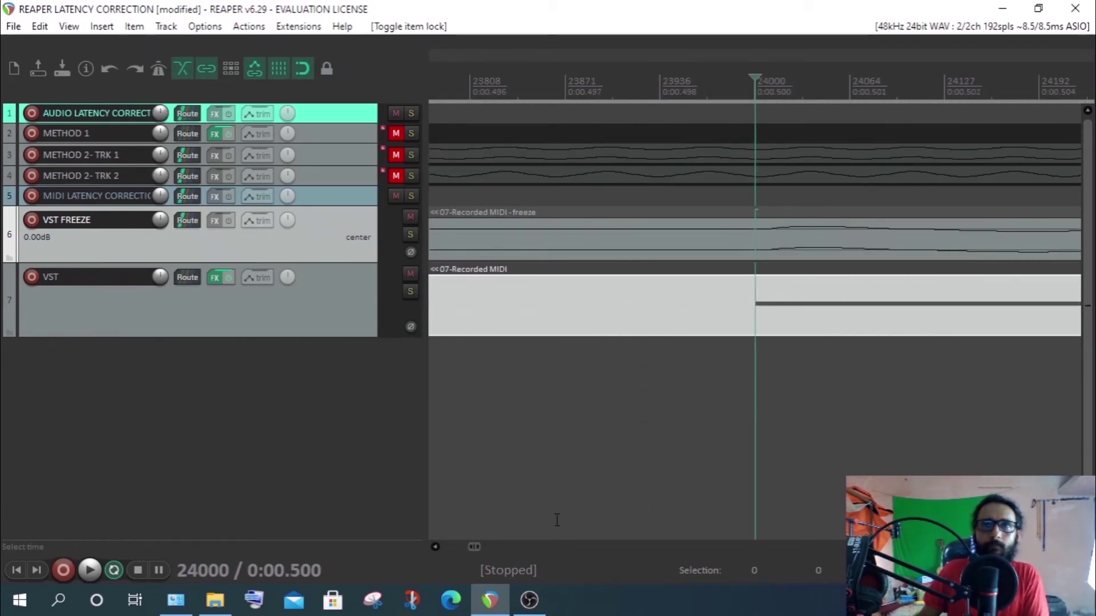
{"action": "left_click", "coordinate": [764, 311]}
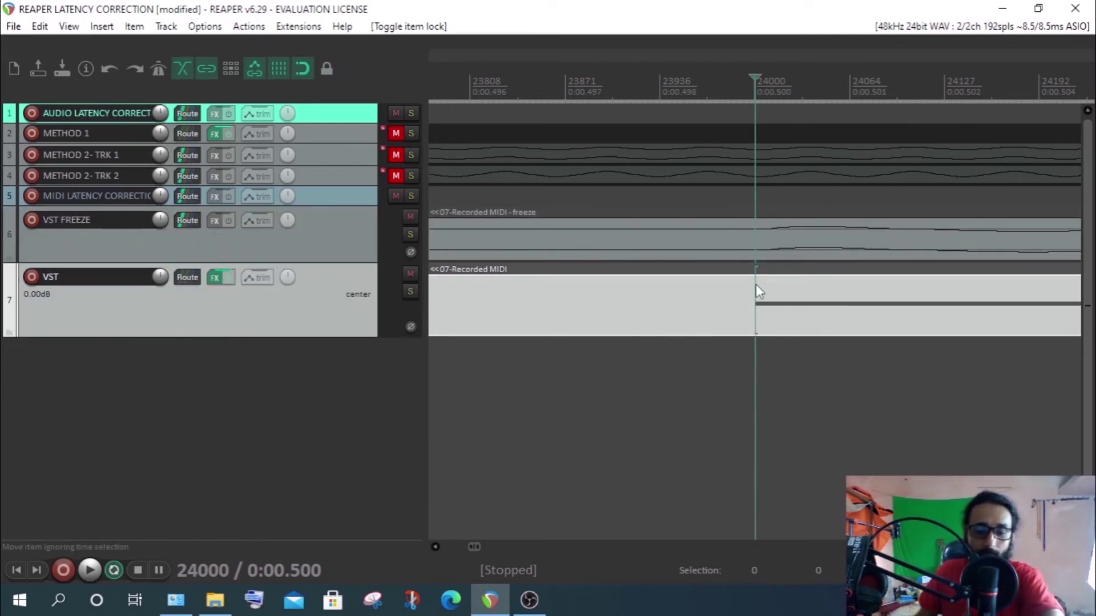
{"action": "key", "text": "m"}
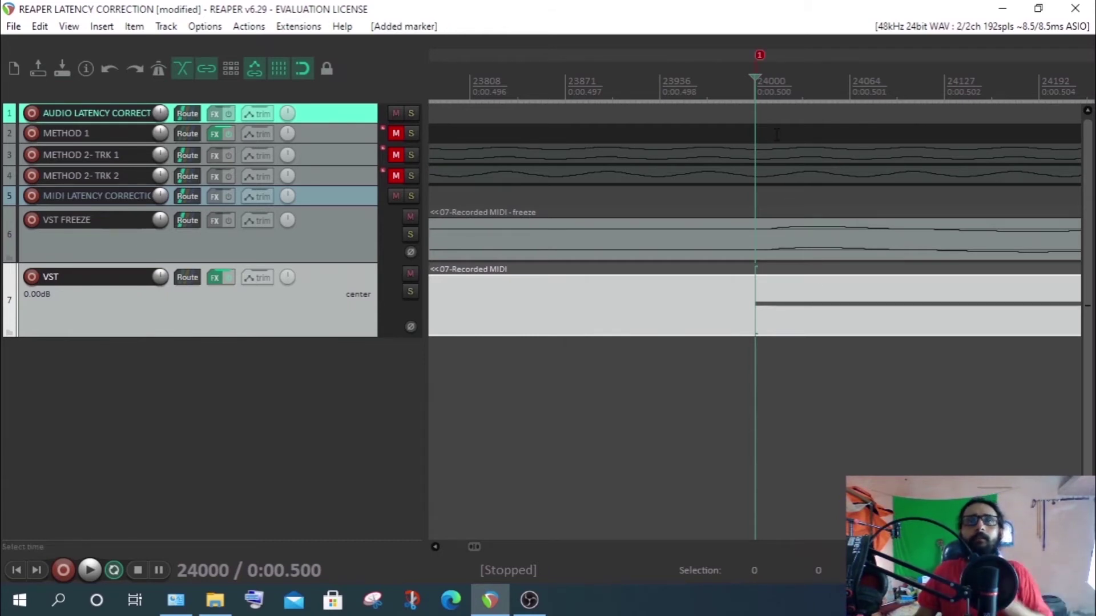
Place the edit cursor where the second kick's waveform starts in the frozen item, at 24012 samples, and add a second marker
{"action": "scroll", "coordinate": [499, 79], "scroll_direction": "down", "scroll_amount": 10}
{"action": "left_click_drag", "start_coordinate": [498, 78], "coordinate": [472, 80]}
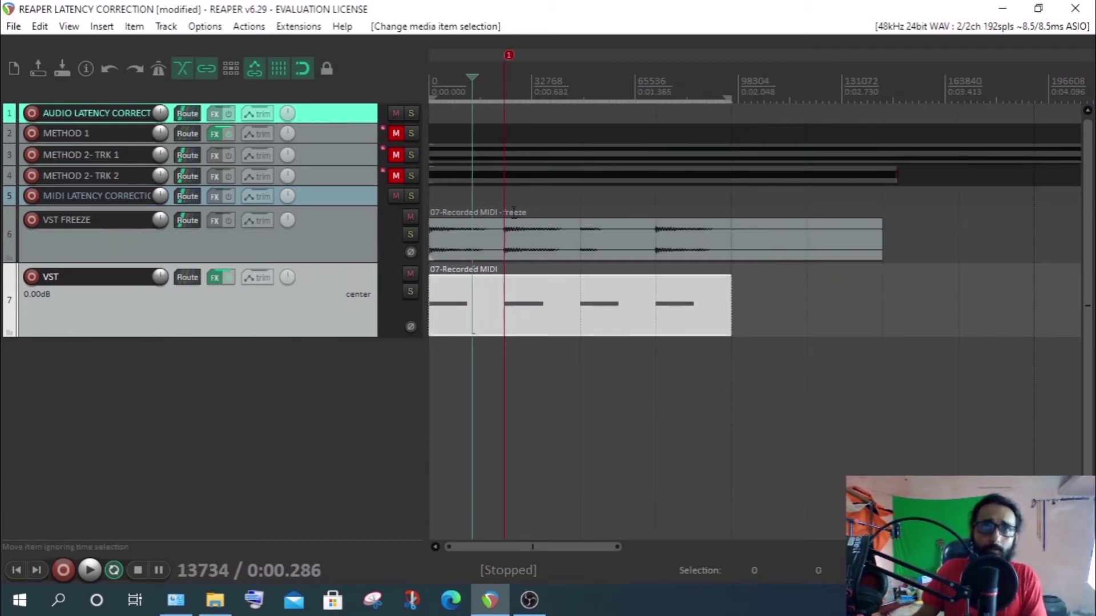
{"action": "scroll", "coordinate": [505, 308], "scroll_direction": "up", "scroll_amount": 2}
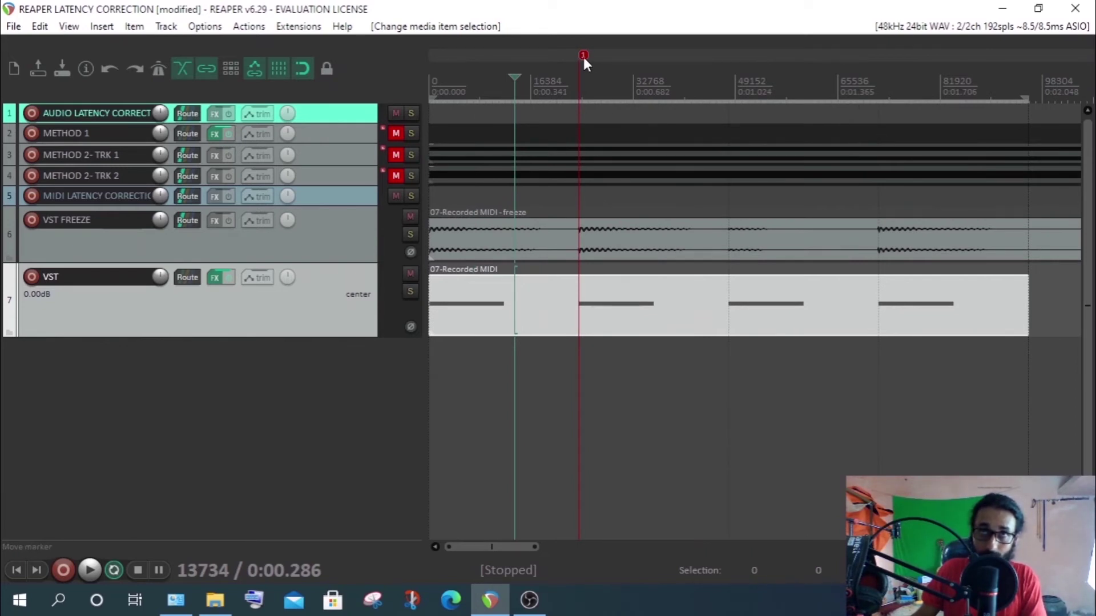
{"action": "left_click", "coordinate": [555, 240]}
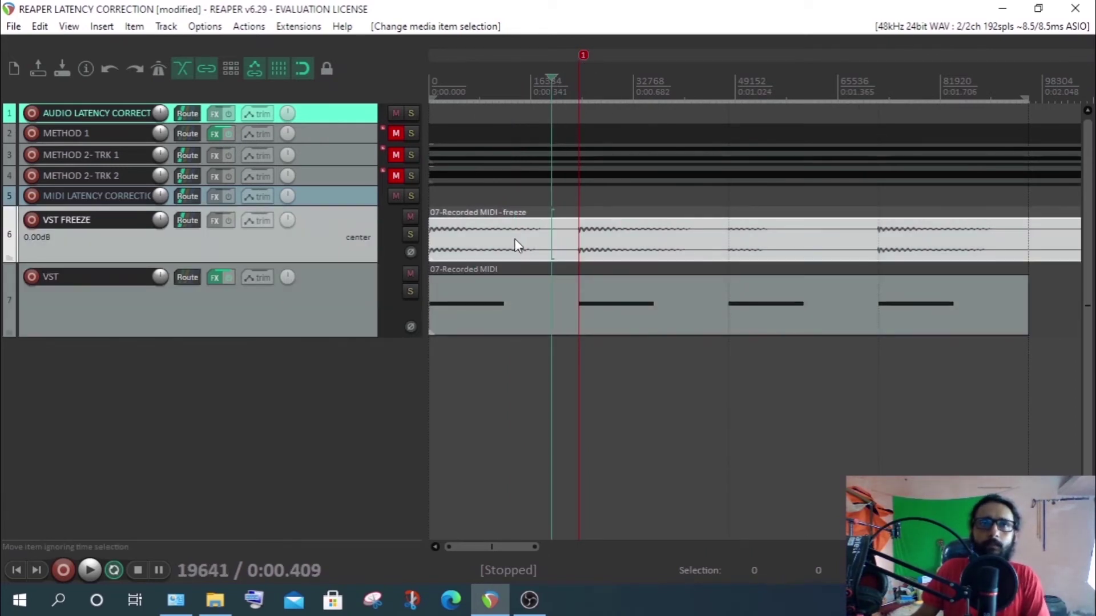
{"action": "key", "text": "Home"}
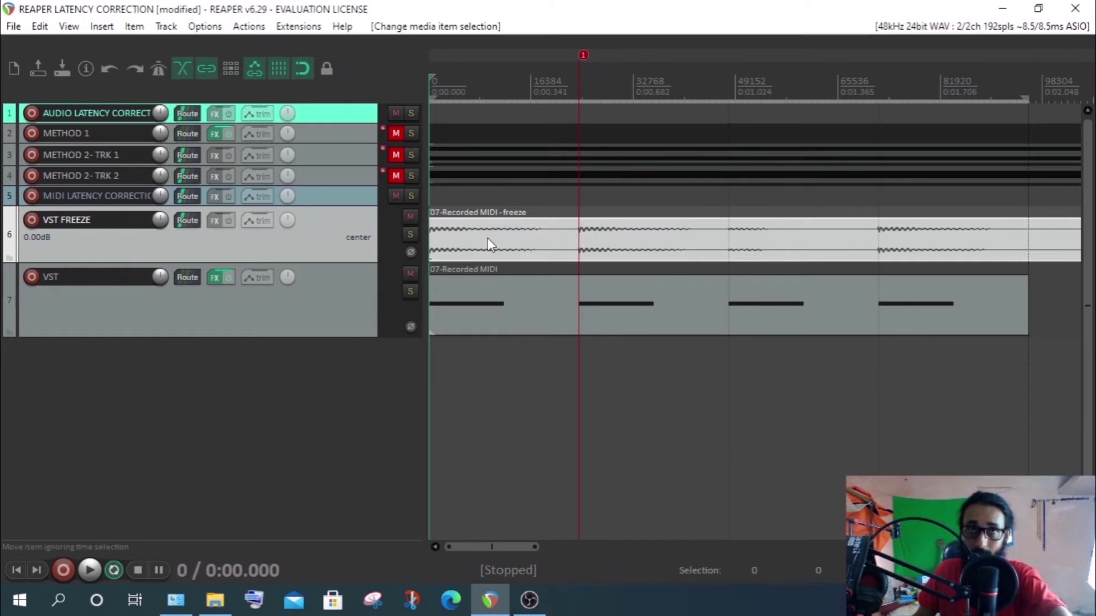
{"action": "left_click", "coordinate": [580, 240]}
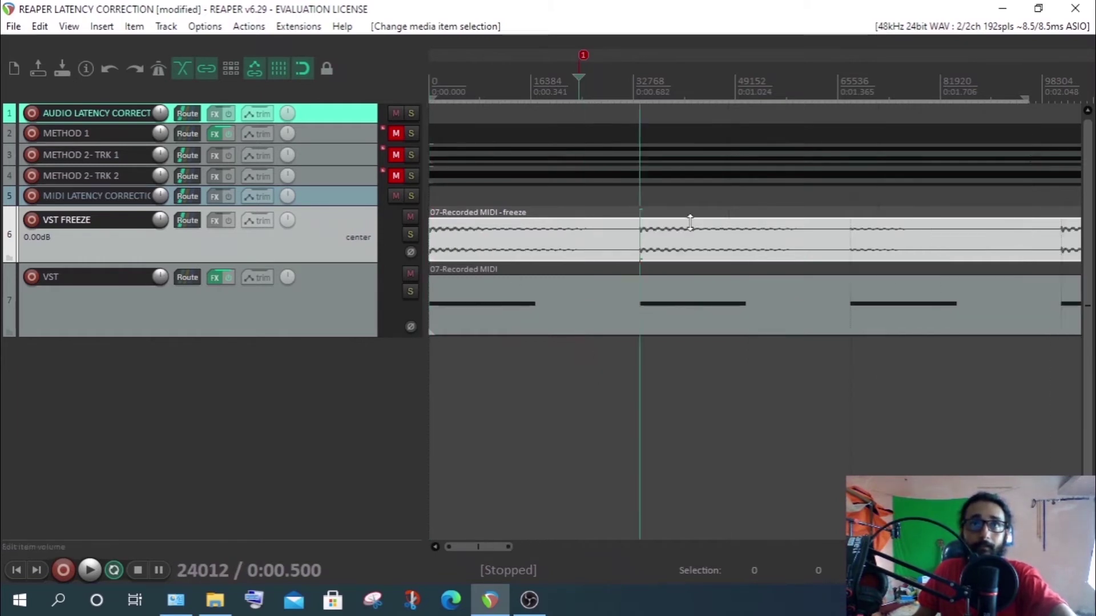
{"action": "scroll", "coordinate": [690, 223], "scroll_direction": "up", "scroll_amount": 15}
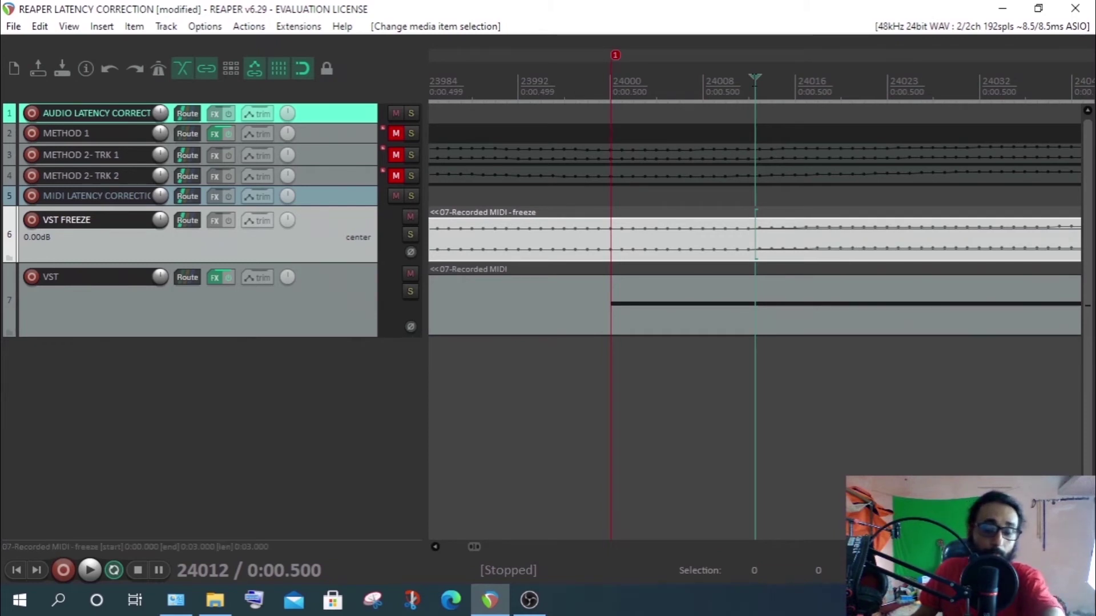
{"action": "key", "text": "m"}
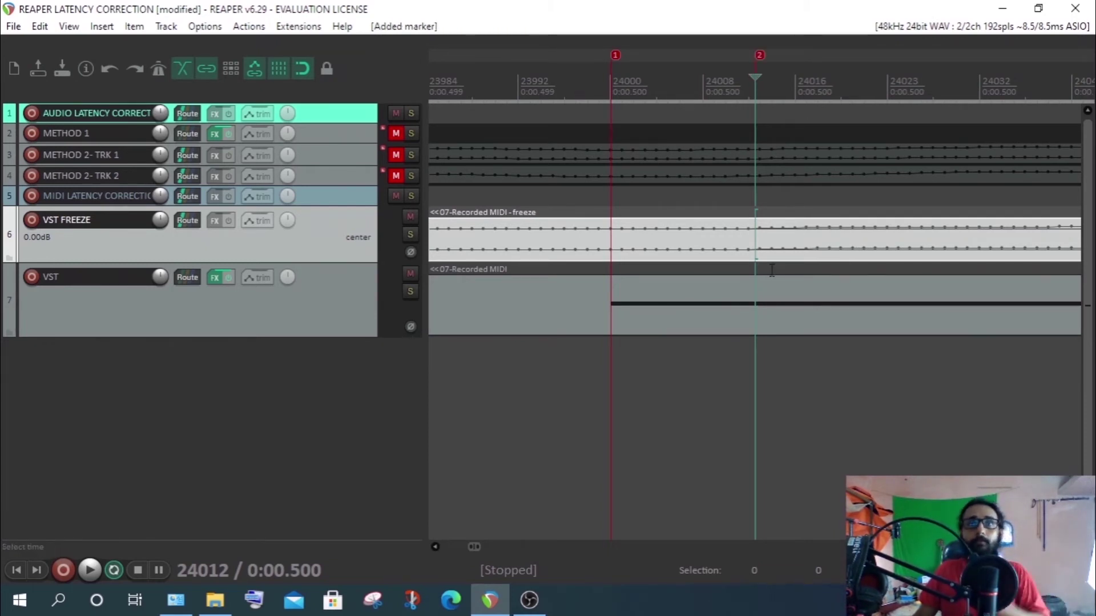
Set the time selection to span the gap between markers 1 and 2
{"action": "scroll", "coordinate": [772, 264], "scroll_direction": "down", "scroll_amount": 1}
{"action": "scroll", "coordinate": [772, 264], "scroll_direction": "down", "scroll_amount": 1}
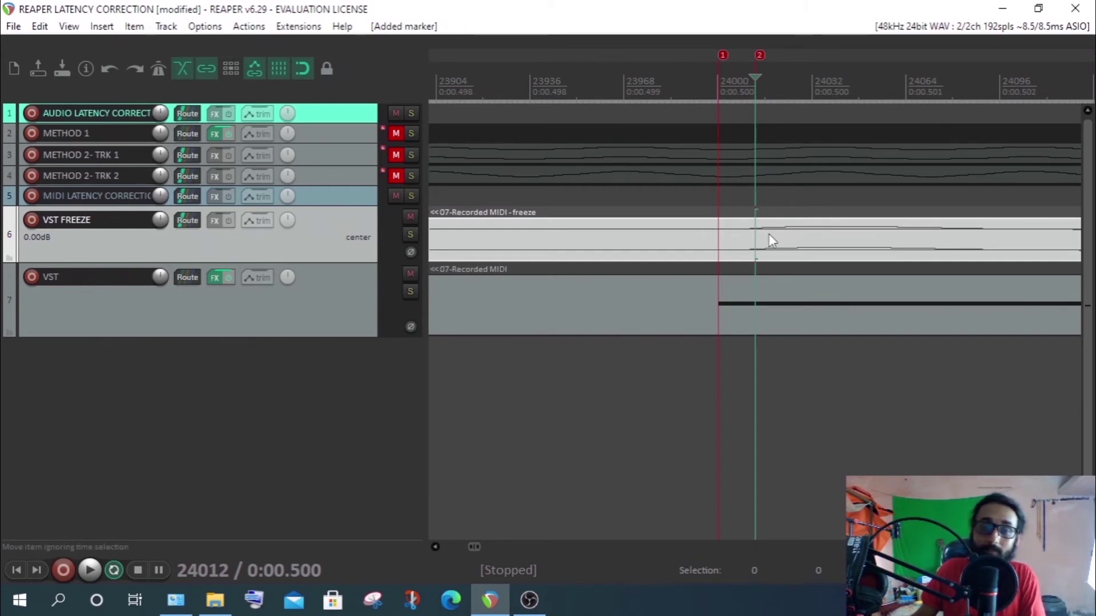
{"action": "double_click", "coordinate": [735, 102]}
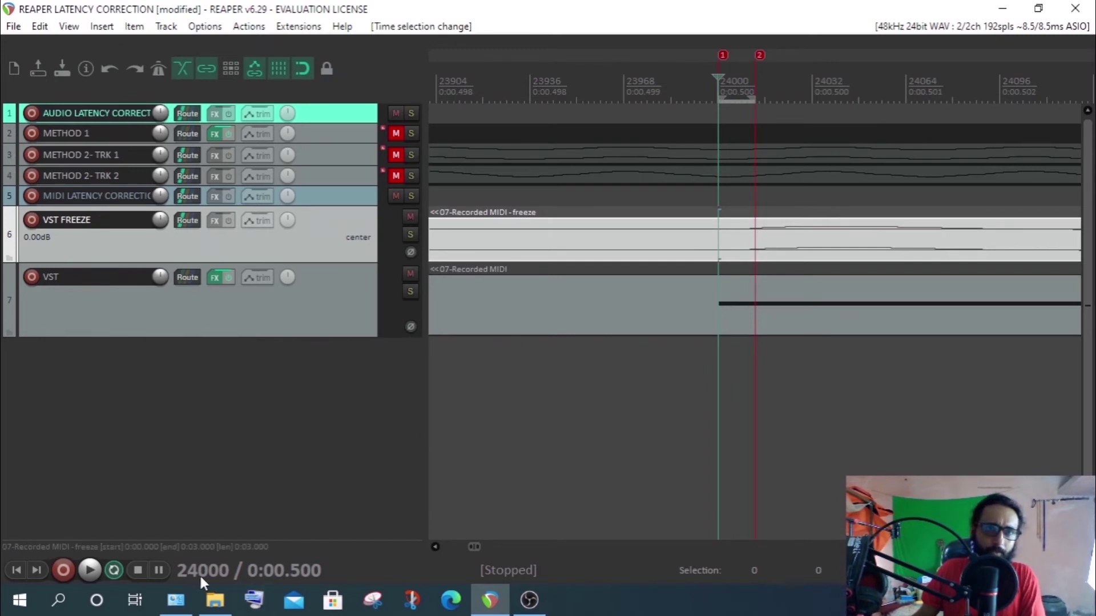
Compare the positions of markers 1 and 2 to read the gap between the MIDI note and the frozen kick
{"action": "left_click", "coordinate": [759, 55]}
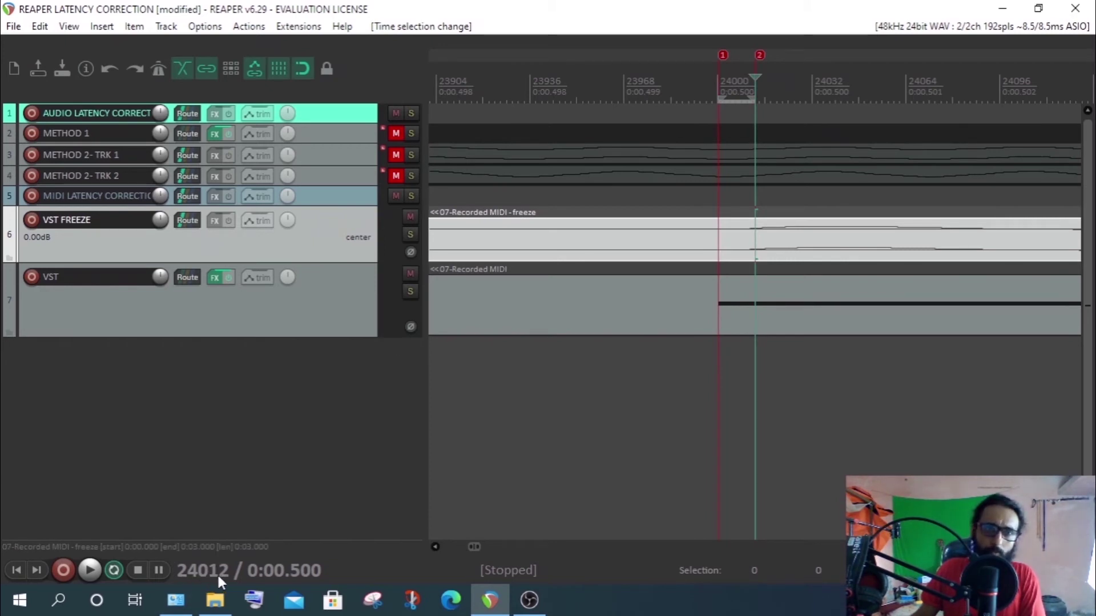
{"action": "left_click", "coordinate": [734, 78]}
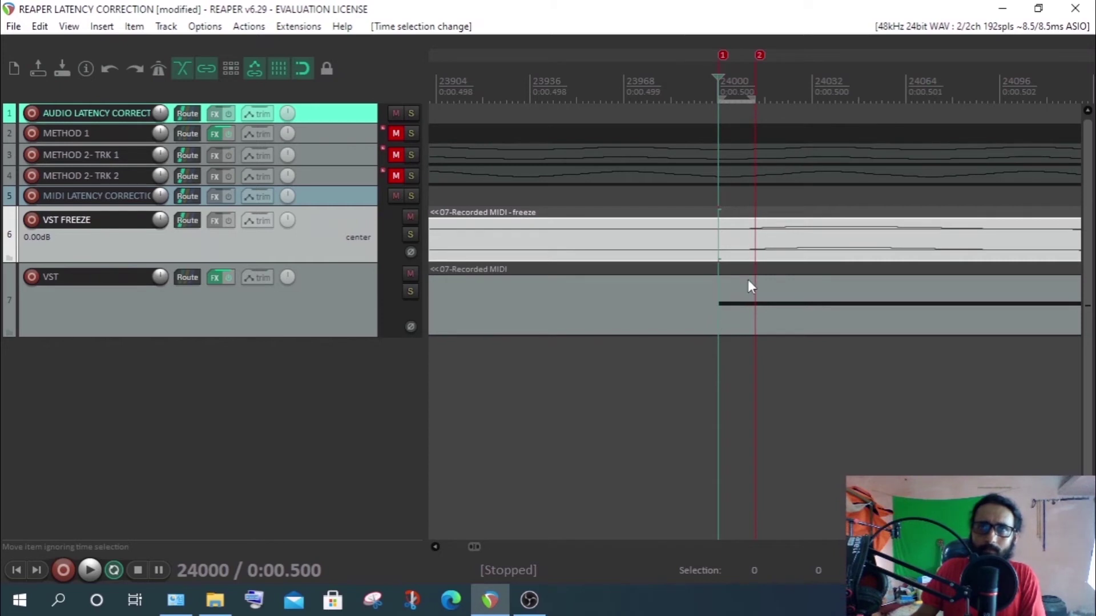
{"action": "left_click", "coordinate": [759, 55]}
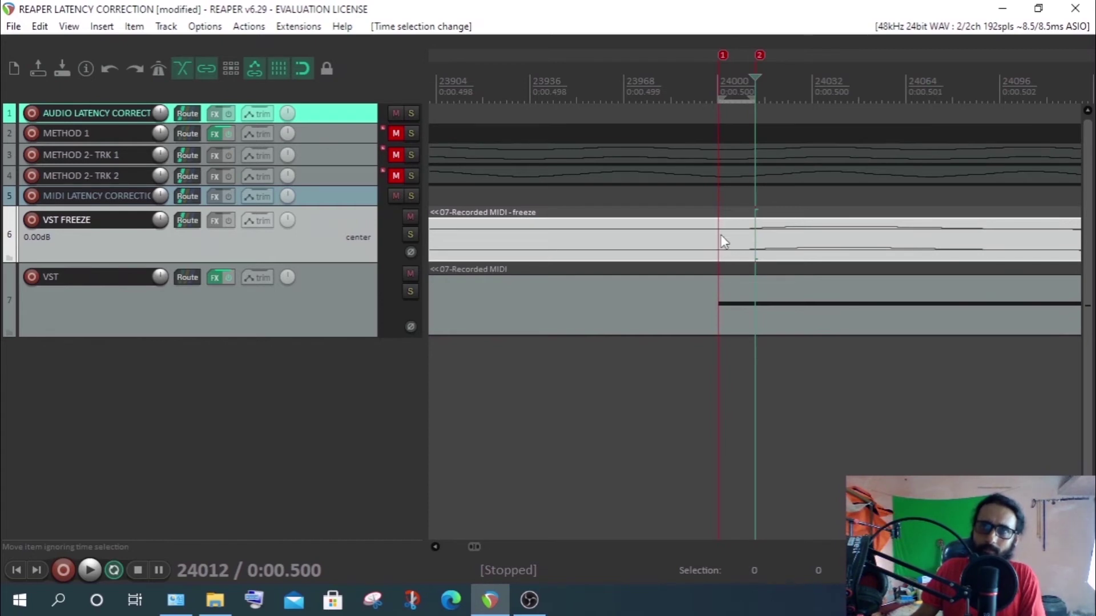
{"action": "left_click", "coordinate": [726, 315]}
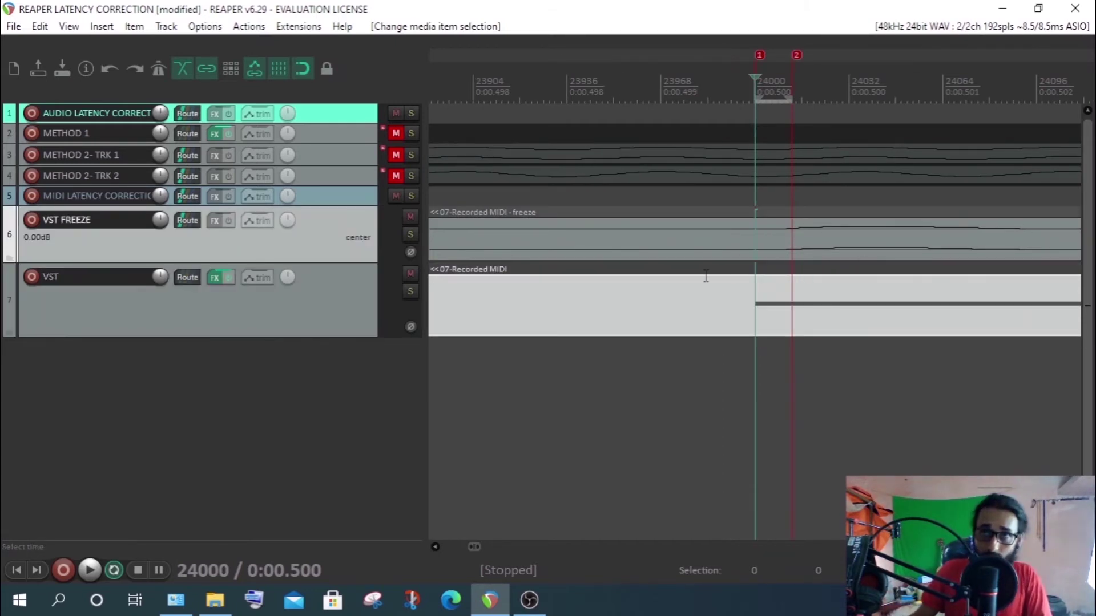
Delete the frozen item from the VST FREEZE track and add a send from VST to VST FREEZE with MIDI set to None
{"action": "left_click", "coordinate": [536, 231]}
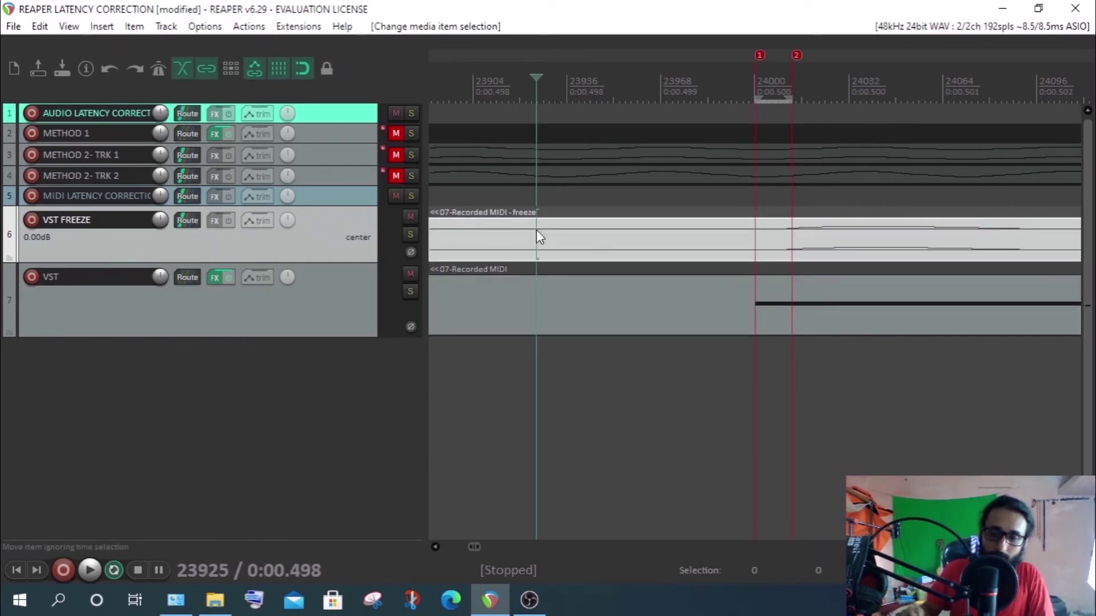
{"action": "key", "text": "Delete"}
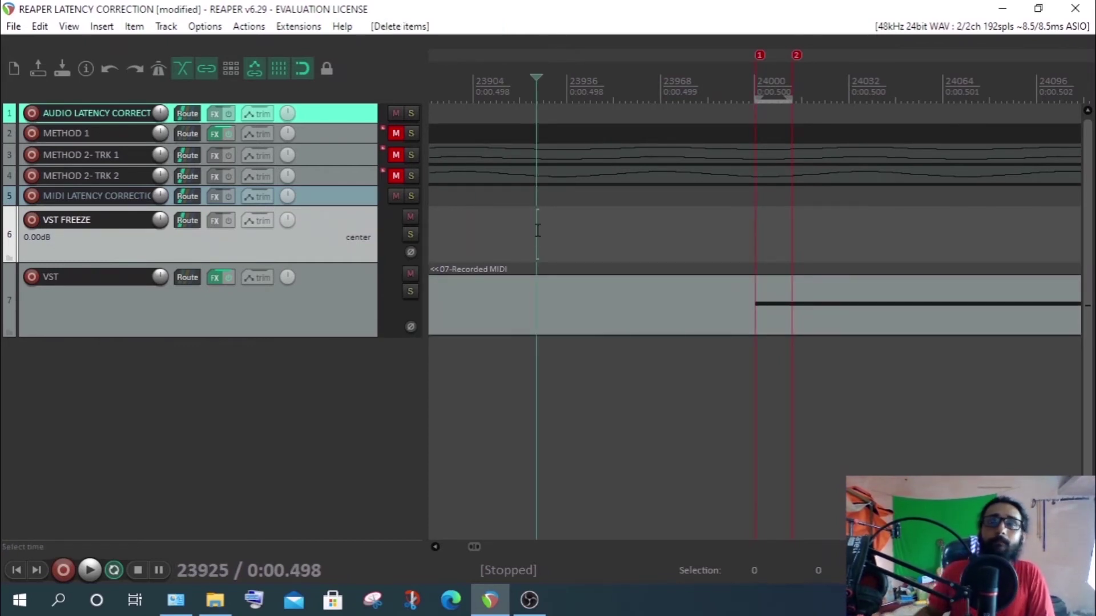
{"action": "left_click", "coordinate": [311, 311]}
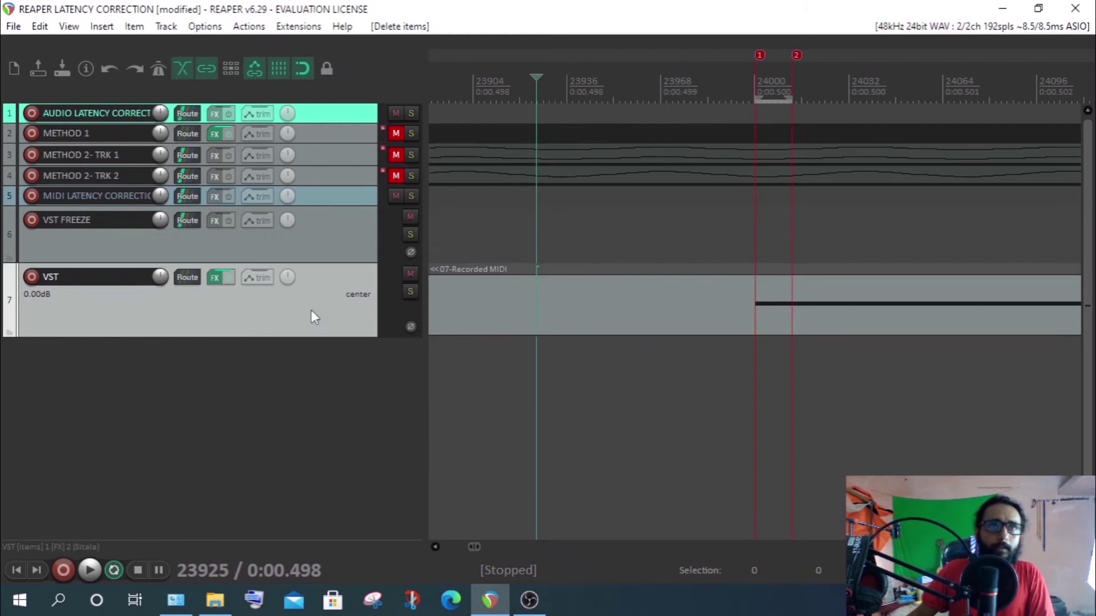
{"action": "left_click", "coordinate": [180, 277]}
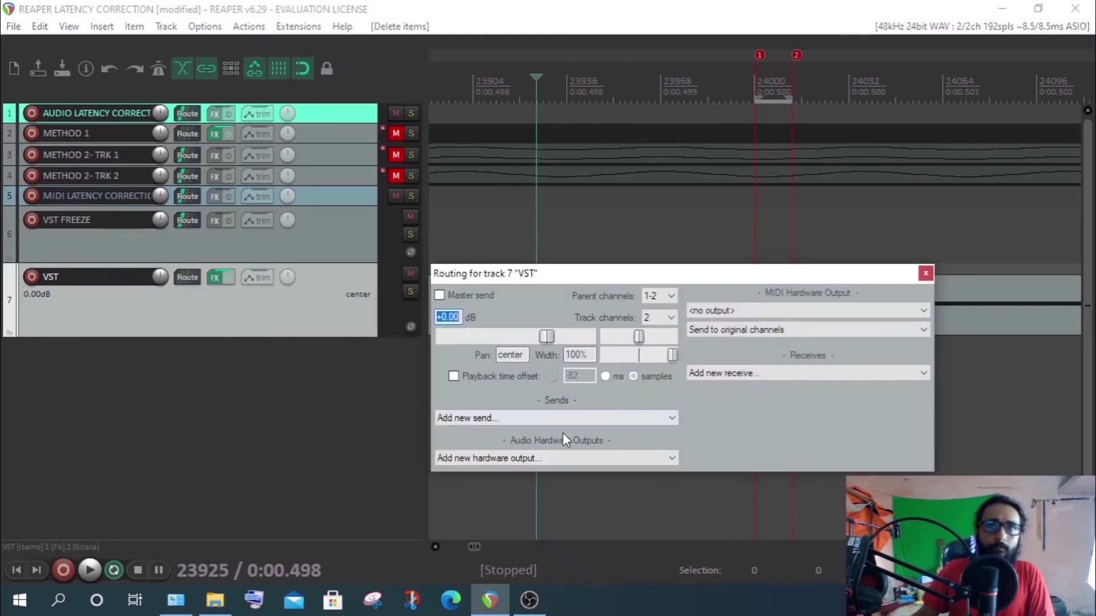
{"action": "left_click", "coordinate": [539, 419]}
{"action": "left_click", "coordinate": [468, 495]}
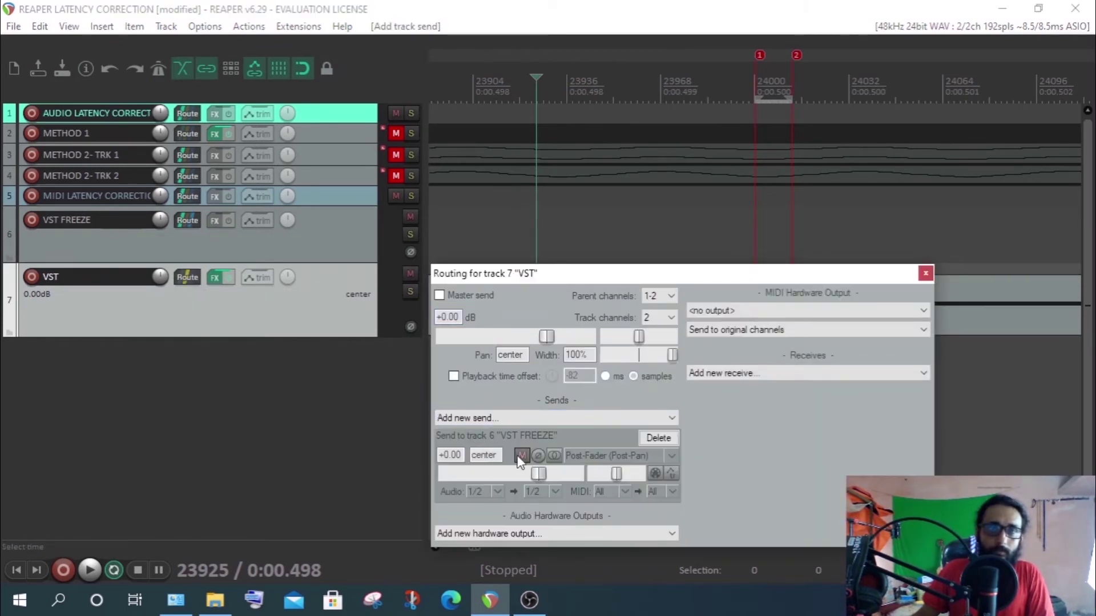
{"action": "left_click", "coordinate": [606, 494]}
{"action": "left_click", "coordinate": [634, 14]}
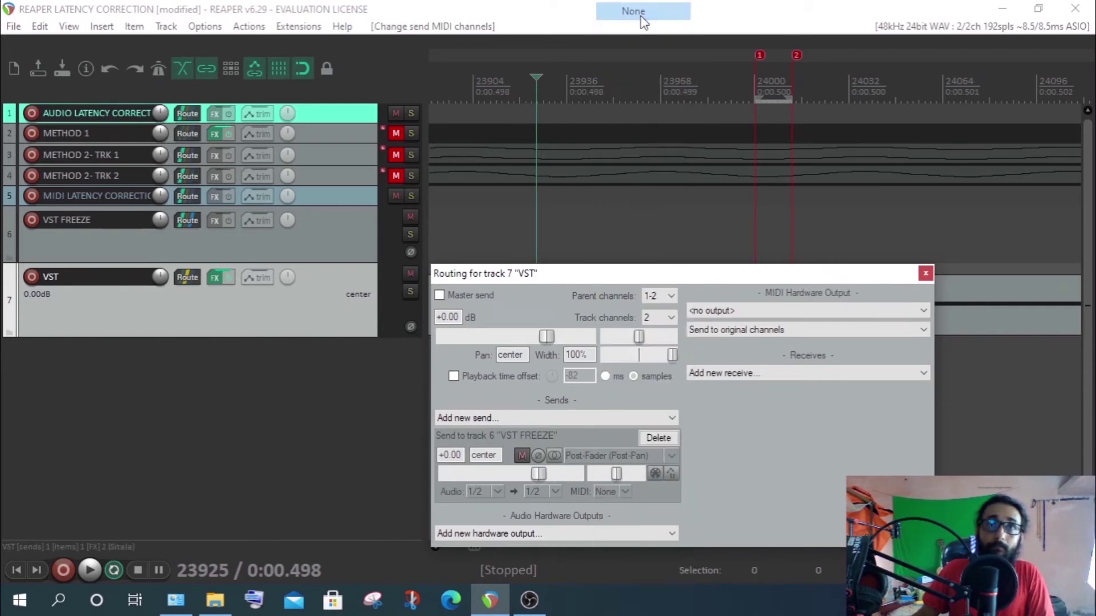
Enable the VST track's playback time offset and set it to -12 samples
{"action": "key", "text": "2"}
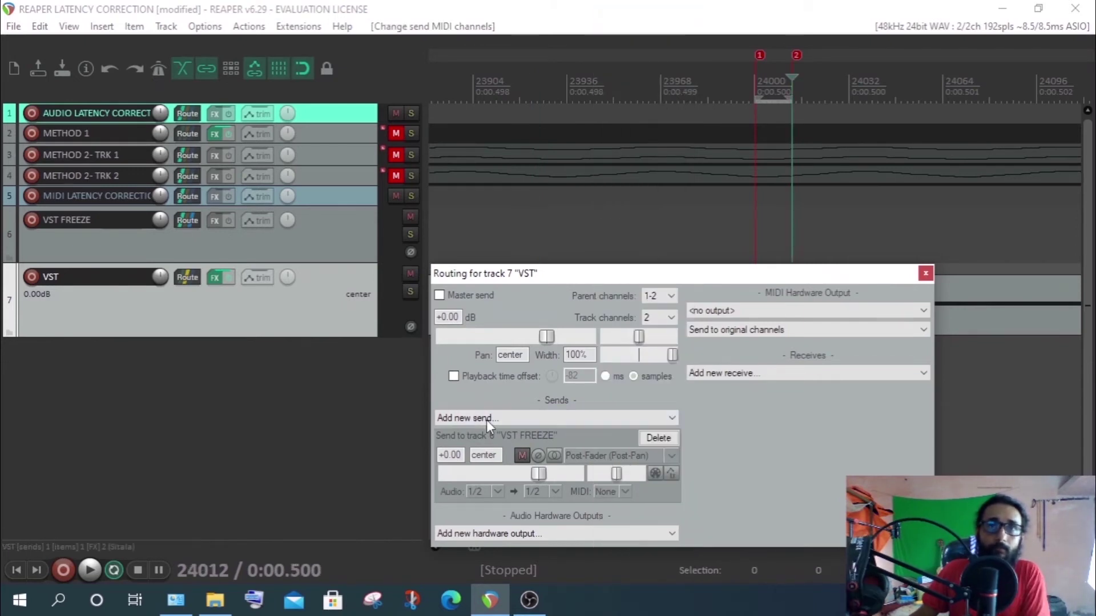
{"action": "left_click", "coordinate": [454, 376]}
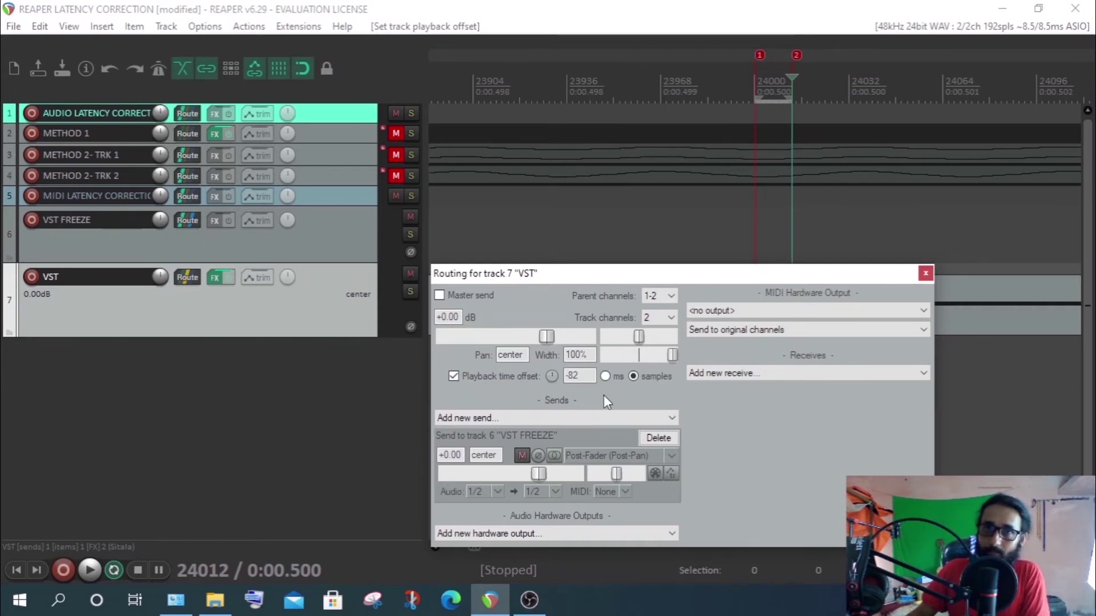
{"action": "left_click_drag", "start_coordinate": [583, 378], "coordinate": [571, 374]}
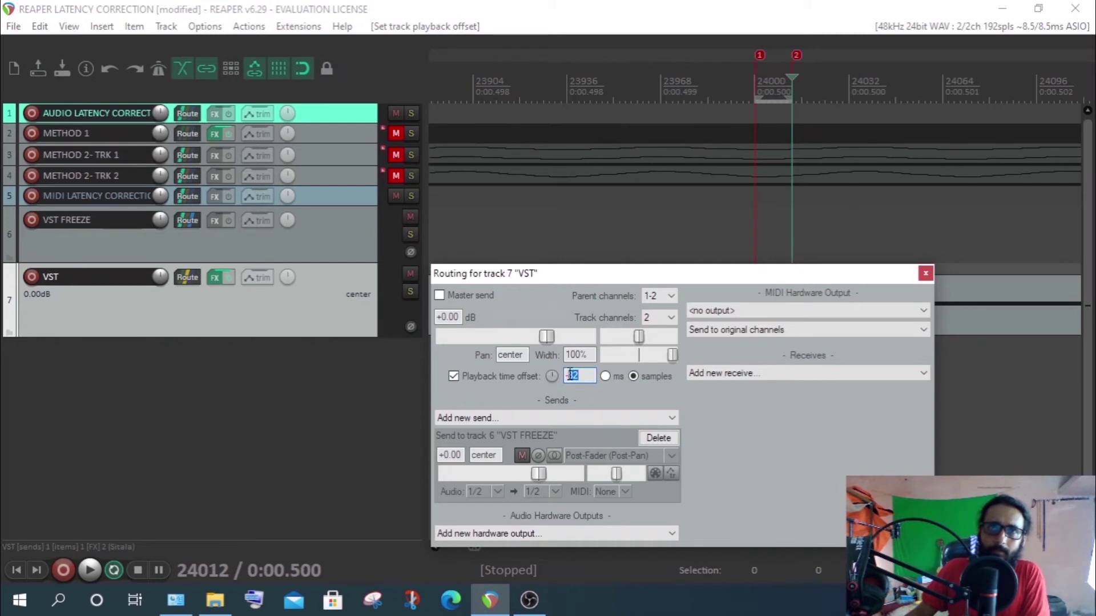
{"action": "type", "text": "12"}
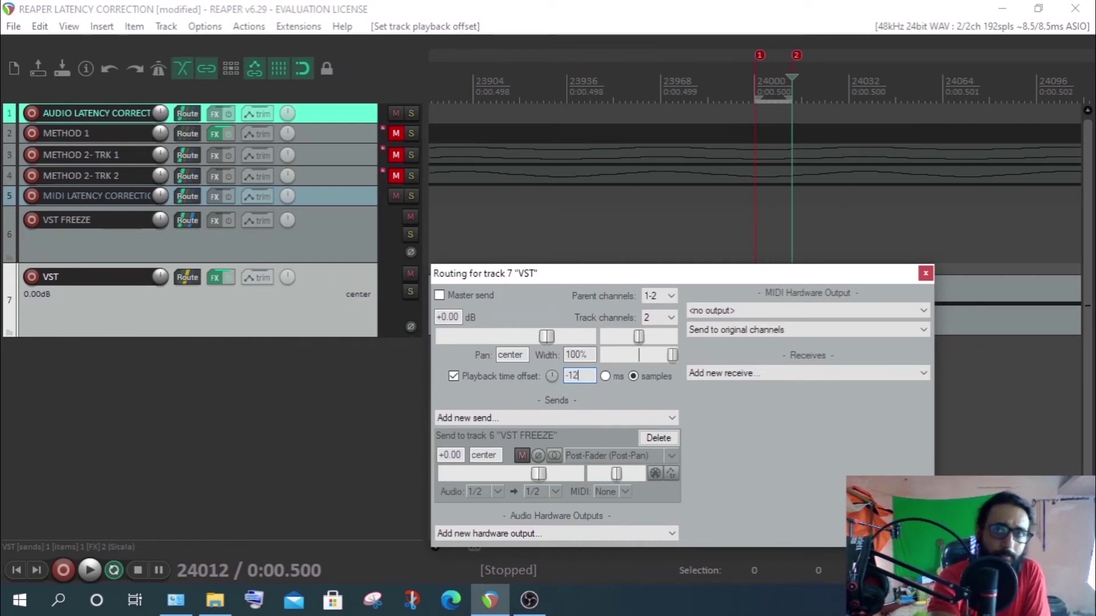
{"action": "key", "text": "Return"}
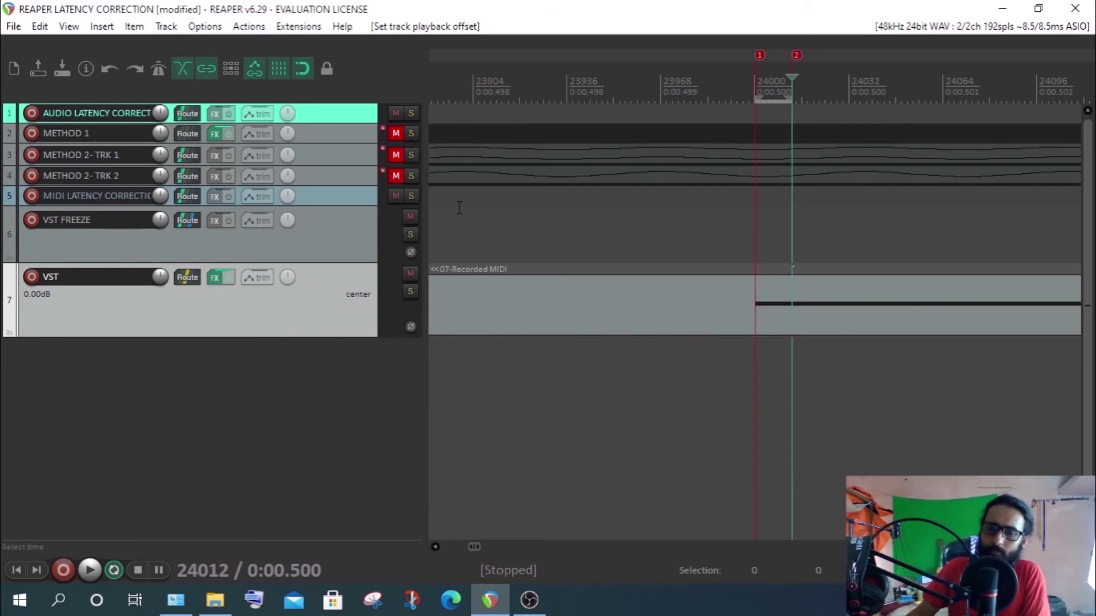
Freeze the VST FREEZE track to stereo again and unlock the new audio item
{"action": "left_click", "coordinate": [336, 235]}
{"action": "right_click", "coordinate": [337, 235]}
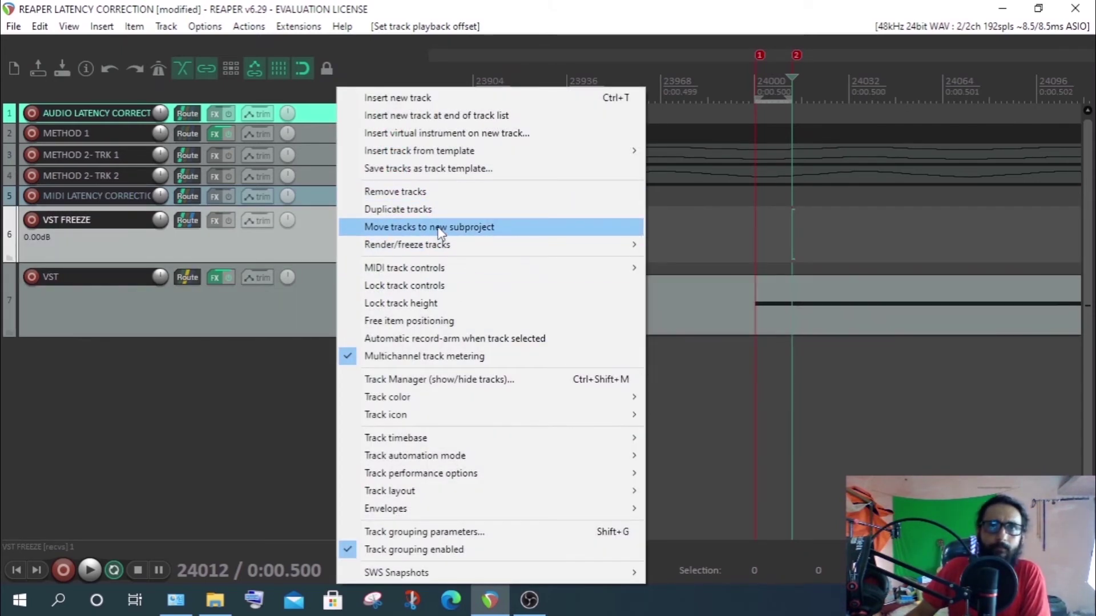
{"action": "mouse_move", "coordinate": [439, 245]}
{"action": "left_click", "coordinate": [724, 321]}
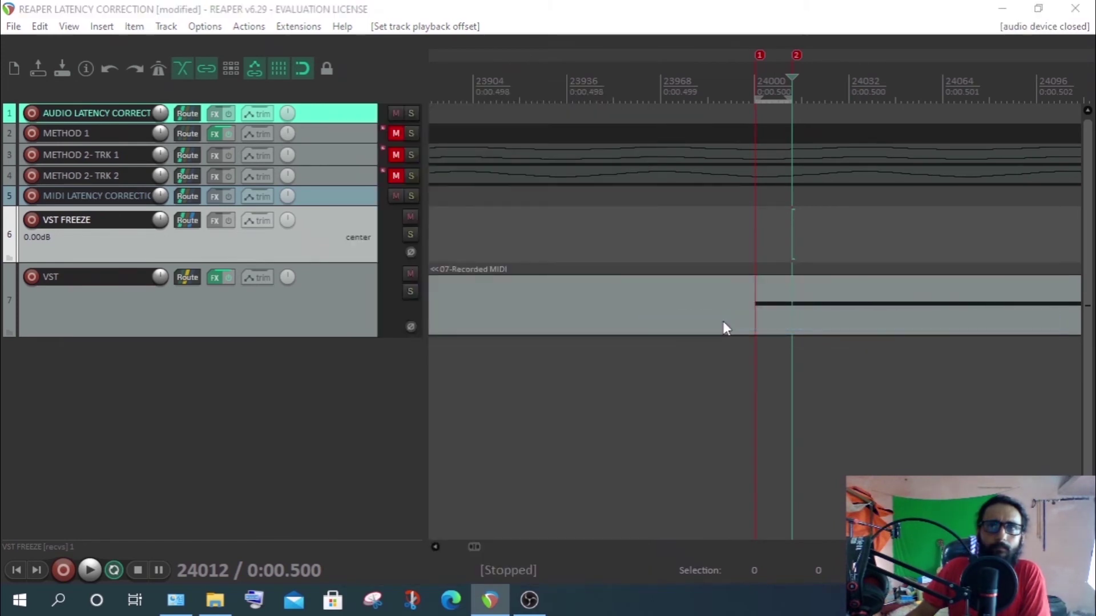
{"action": "scroll", "coordinate": [884, 282], "scroll_direction": "up", "scroll_amount": 4}
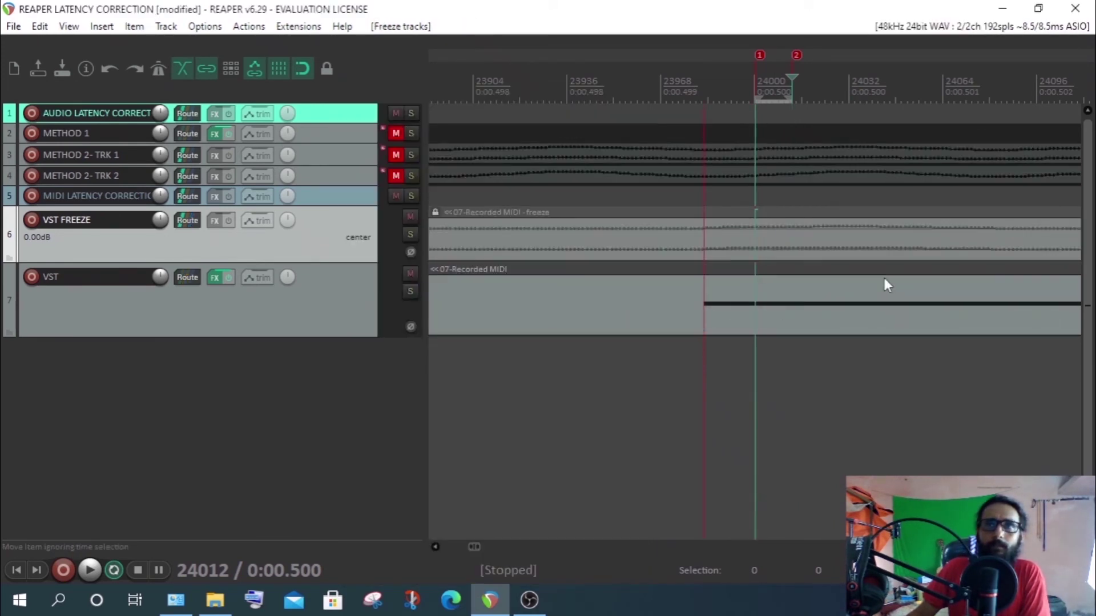
{"action": "scroll", "coordinate": [883, 277], "scroll_direction": "down", "scroll_amount": 5}
{"action": "left_click", "coordinate": [435, 212]}
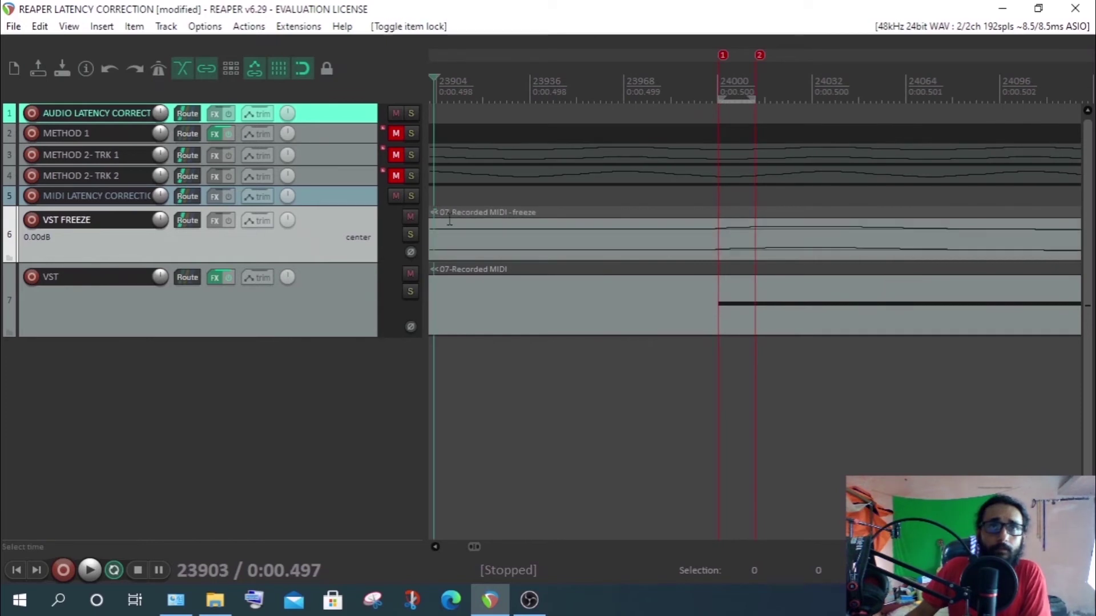
Check the refrozen kick's start against the second MIDI note at markers 1 and 2, and review the VST track's playback offset
{"action": "left_click_drag", "start_coordinate": [433, 79], "coordinate": [468, 75]}
{"action": "left_click", "coordinate": [745, 240]}
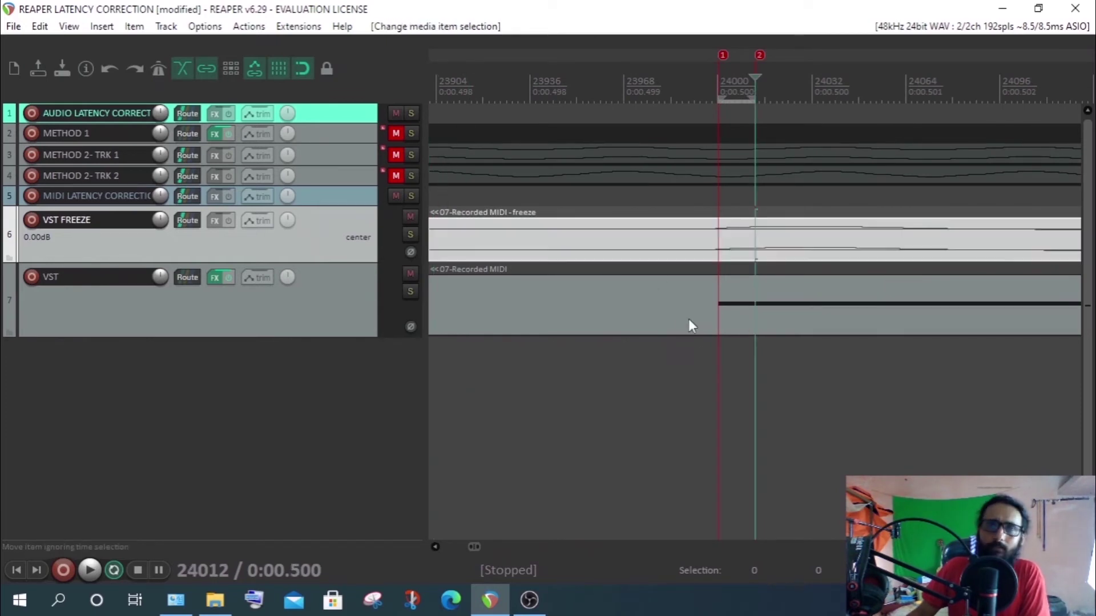
{"action": "left_click", "coordinate": [696, 320]}
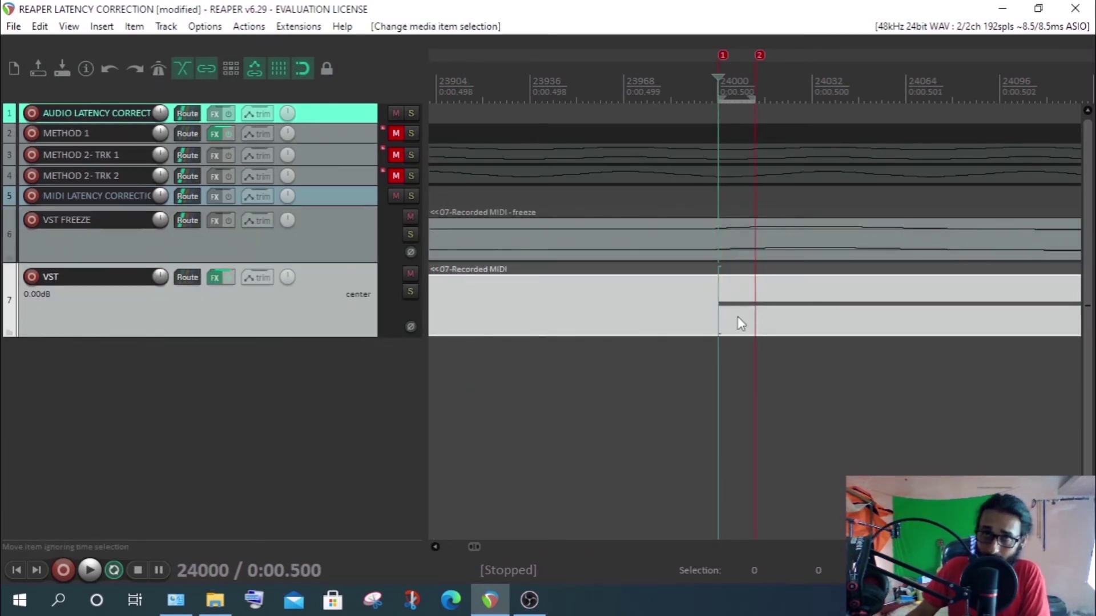
{"action": "left_click", "coordinate": [737, 252]}
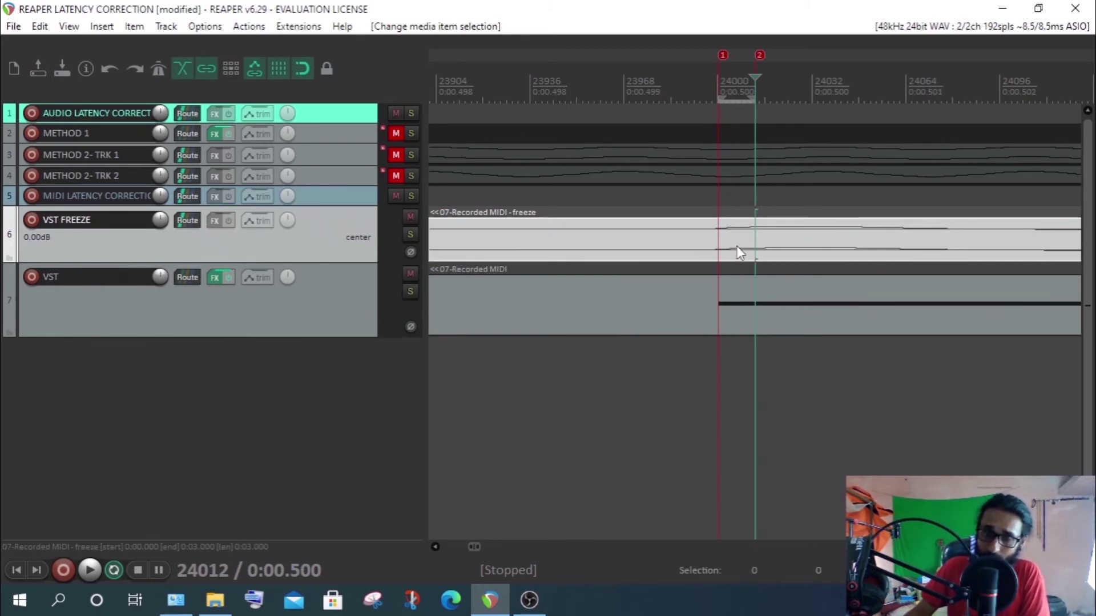
{"action": "scroll", "coordinate": [738, 251], "scroll_direction": "down", "scroll_amount": 2}
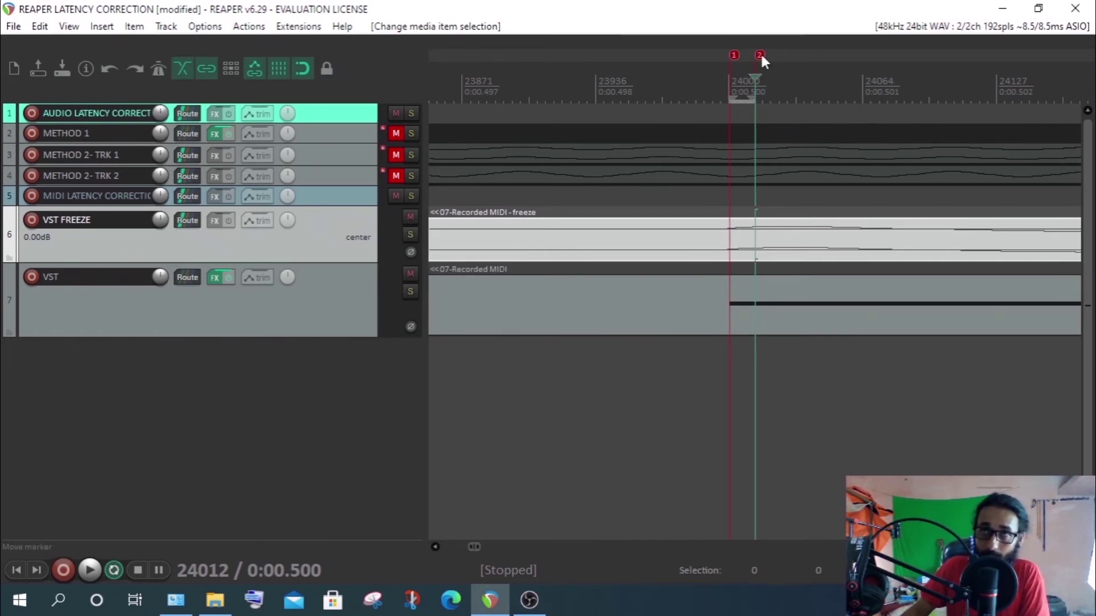
{"action": "left_click", "coordinate": [734, 255]}
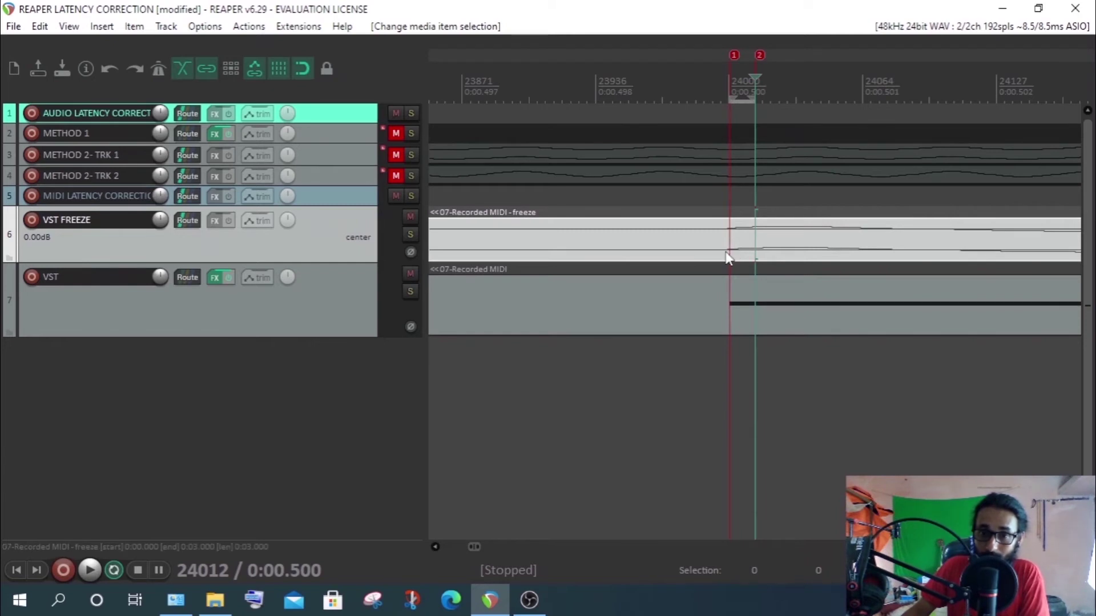
{"action": "left_click", "coordinate": [187, 277]}
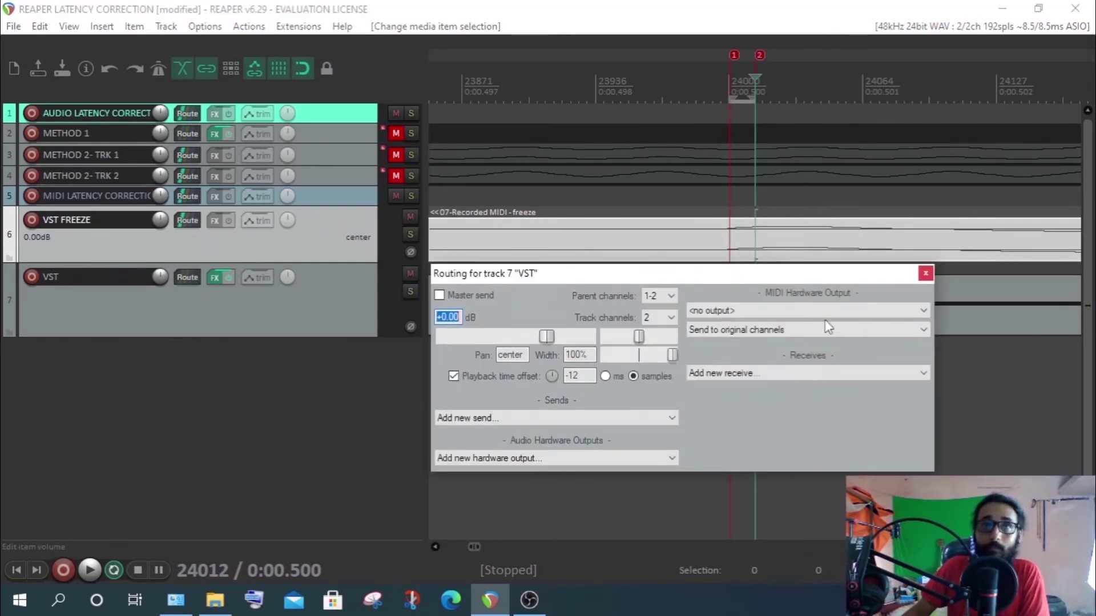
{"action": "left_click", "coordinate": [926, 273]}
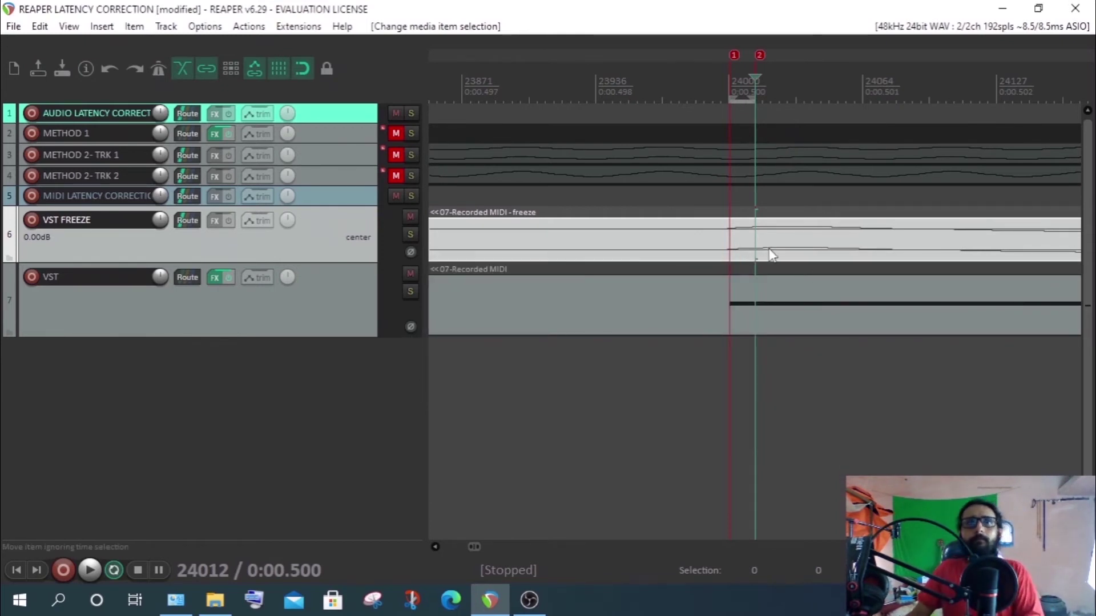
Remove the time selection between markers 1 and 2
{"action": "scroll", "coordinate": [771, 255], "scroll_direction": "down", "scroll_amount": 8}
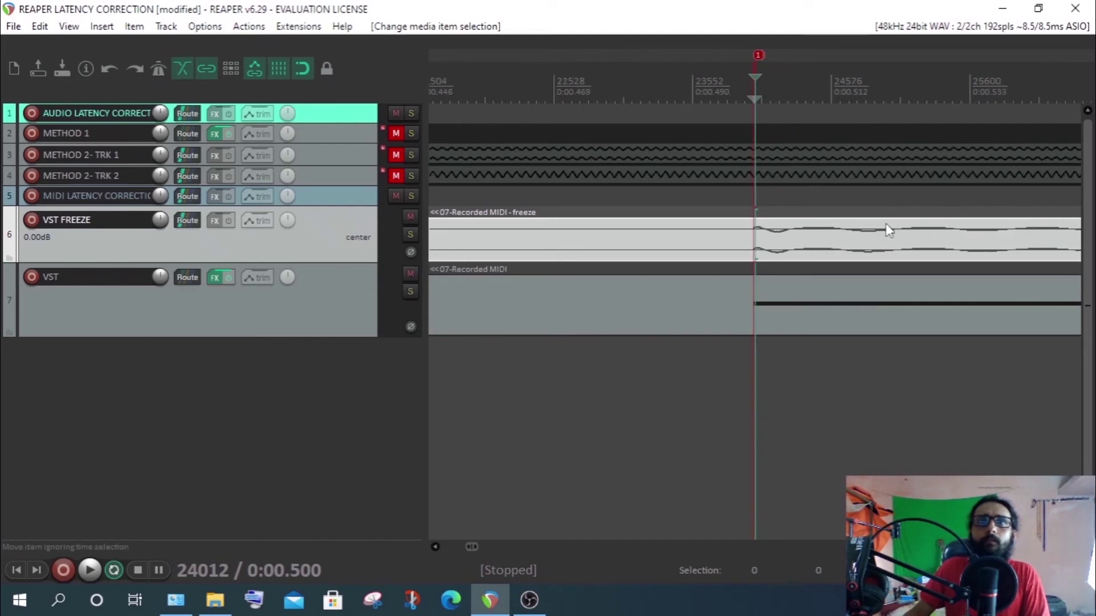
{"action": "scroll", "coordinate": [802, 156], "scroll_direction": "up", "scroll_amount": 4}
{"action": "right_click", "coordinate": [748, 108]}
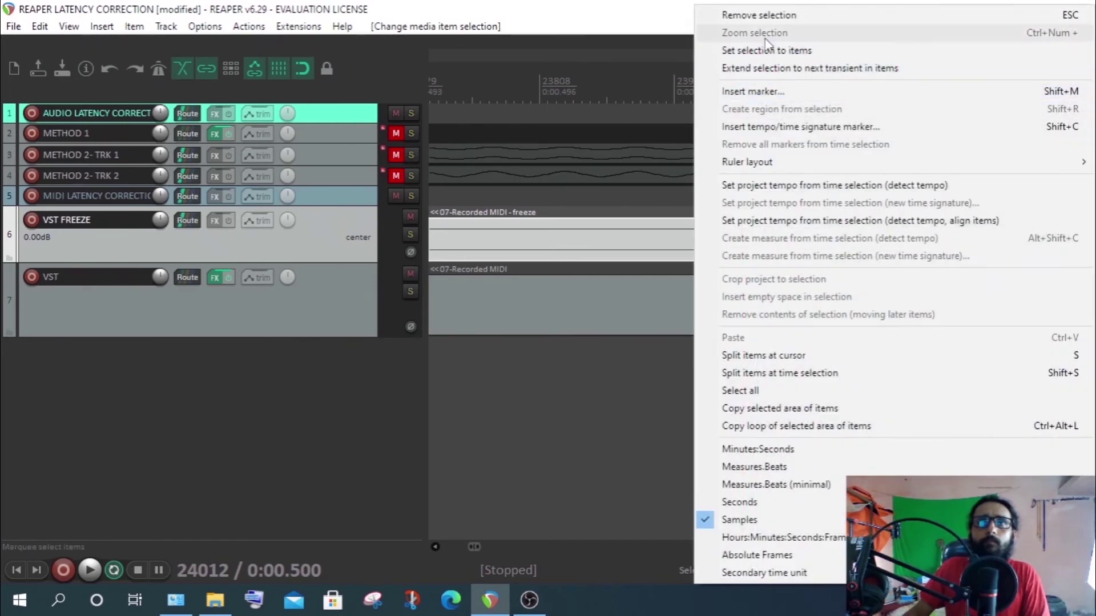
{"action": "left_click", "coordinate": [759, 14]}
Examine the frozen audio against the MIDI notes across the whole item and at sample level at marker 1
{"action": "scroll", "coordinate": [685, 188], "scroll_direction": "down", "scroll_amount": 4}
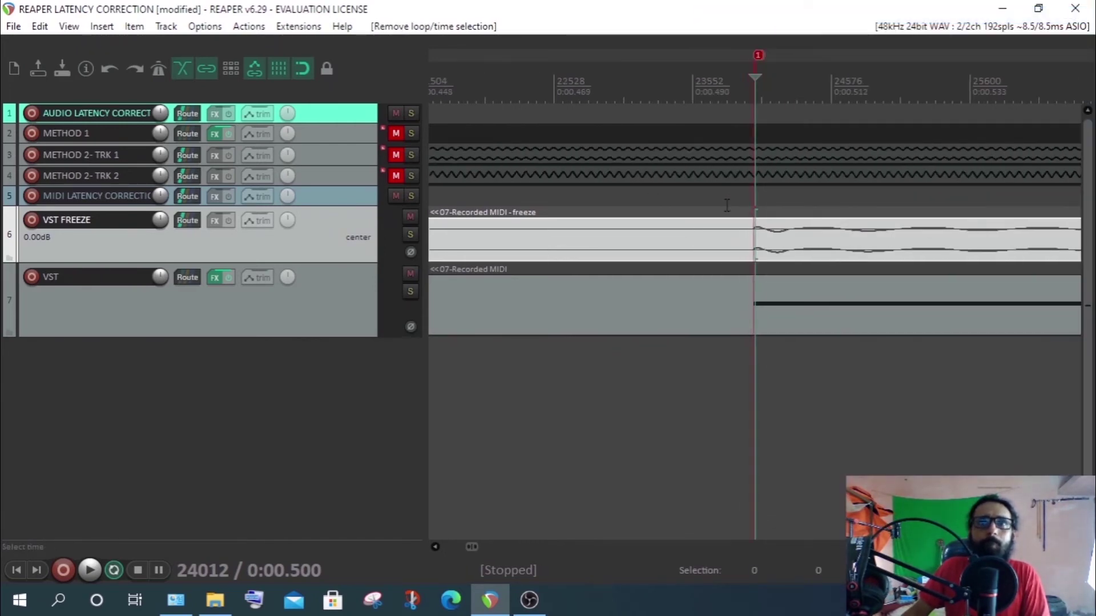
{"action": "scroll", "coordinate": [727, 206], "scroll_direction": "down", "scroll_amount": 6}
{"action": "left_click", "coordinate": [457, 92]}
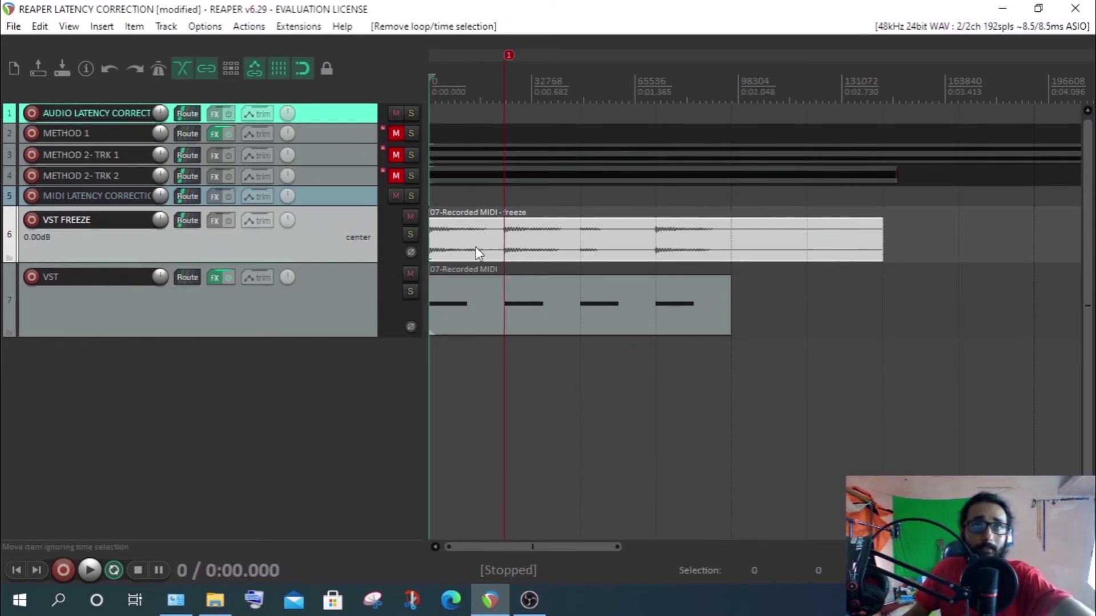
{"action": "key", "text": "1"}
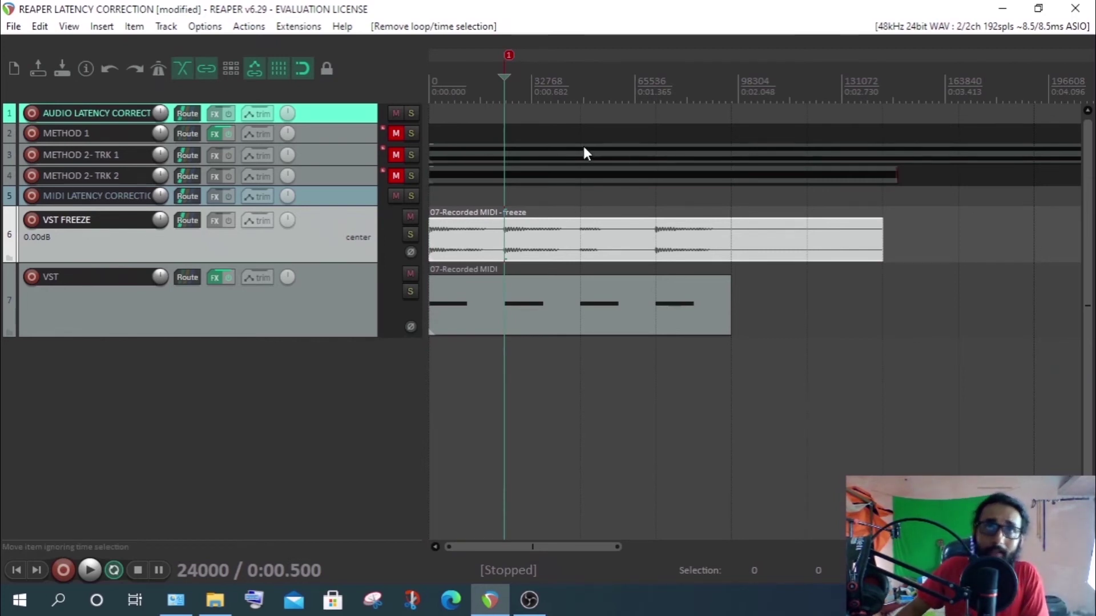
{"action": "scroll", "coordinate": [583, 146], "scroll_direction": "up", "scroll_amount": 8}
{"action": "scroll", "coordinate": [934, 219], "scroll_direction": "up", "scroll_amount": 10}
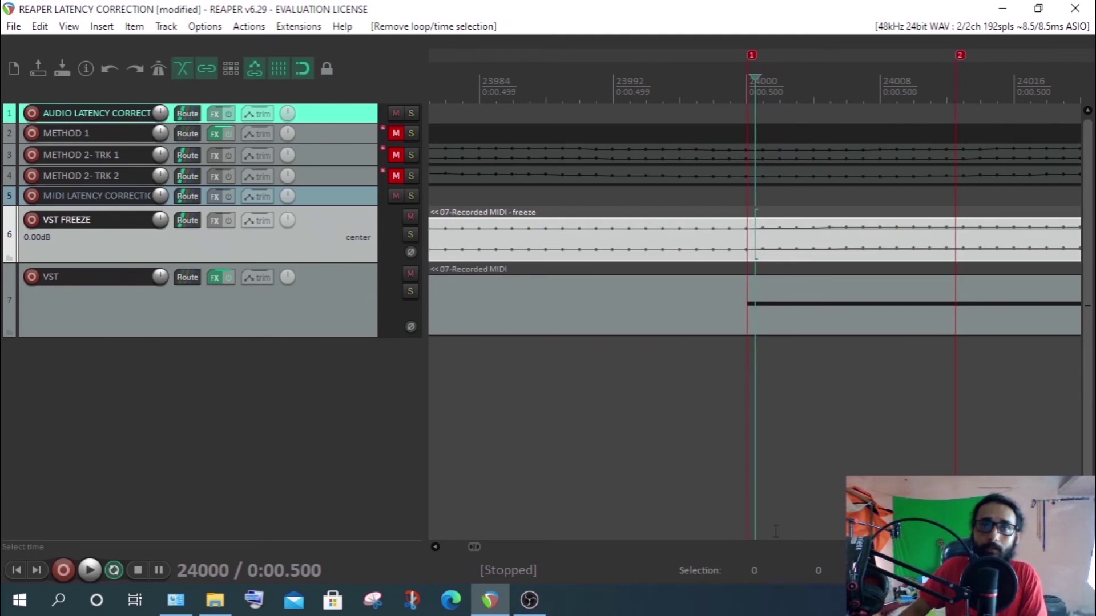
{"action": "scroll", "coordinate": [667, 217], "scroll_direction": "right", "scroll_amount": 3}
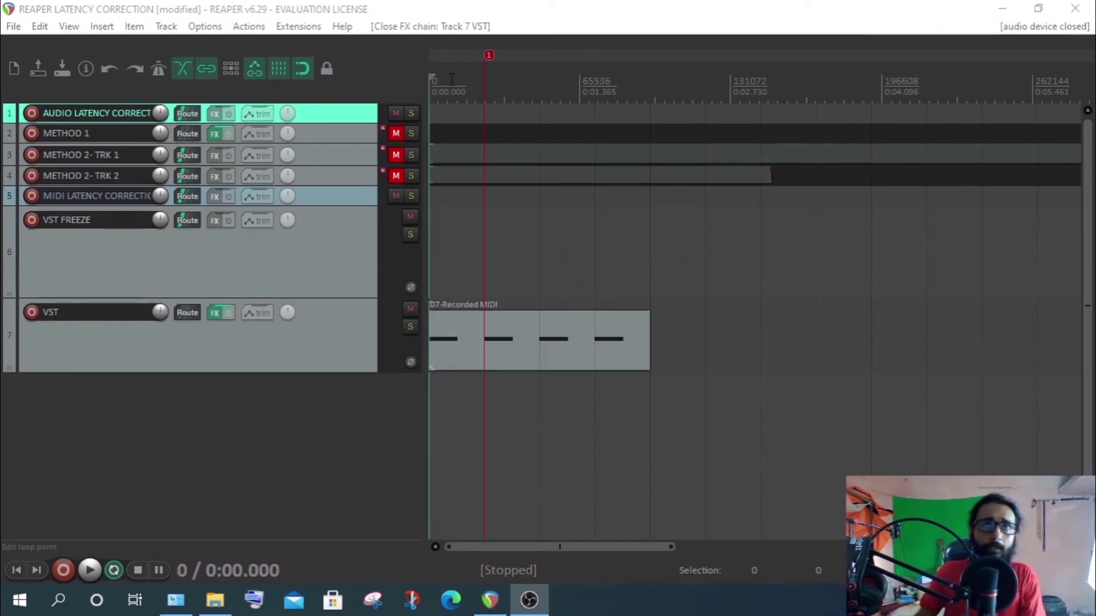
Review the VST track's instrument chain with Sitala bypassed and Serum enabled
{"action": "left_click", "coordinate": [307, 352]}
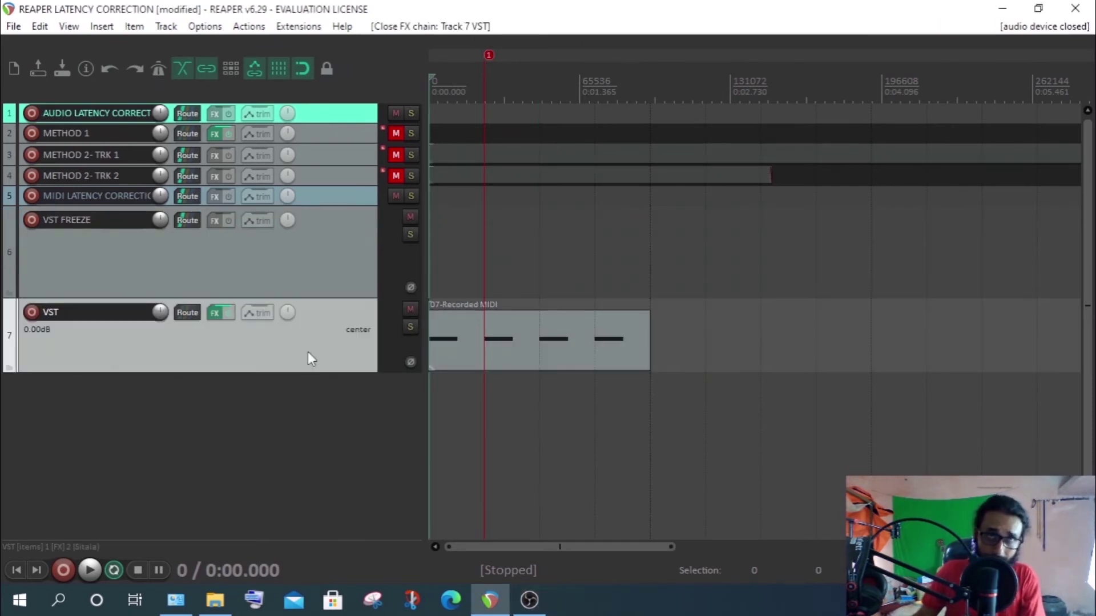
{"action": "left_click", "coordinate": [306, 265]}
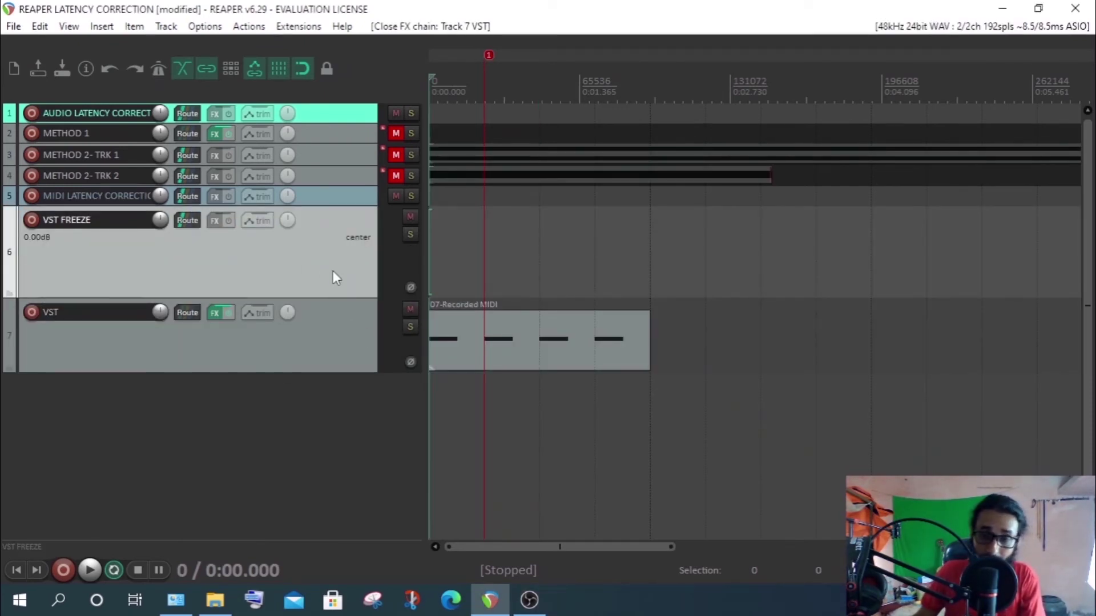
{"action": "left_click", "coordinate": [264, 354]}
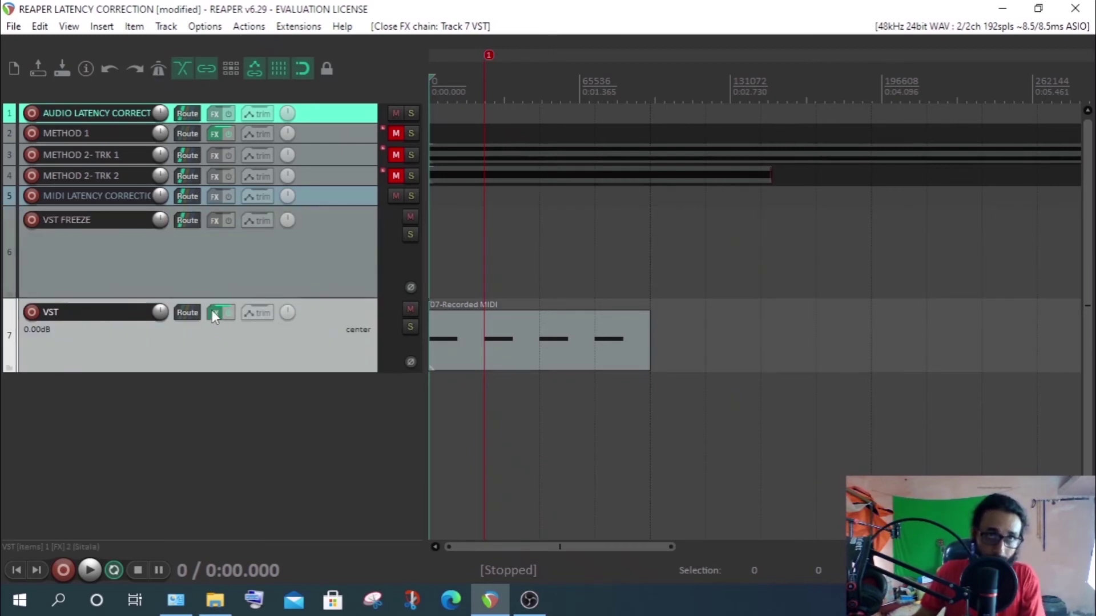
{"action": "left_click", "coordinate": [212, 312]}
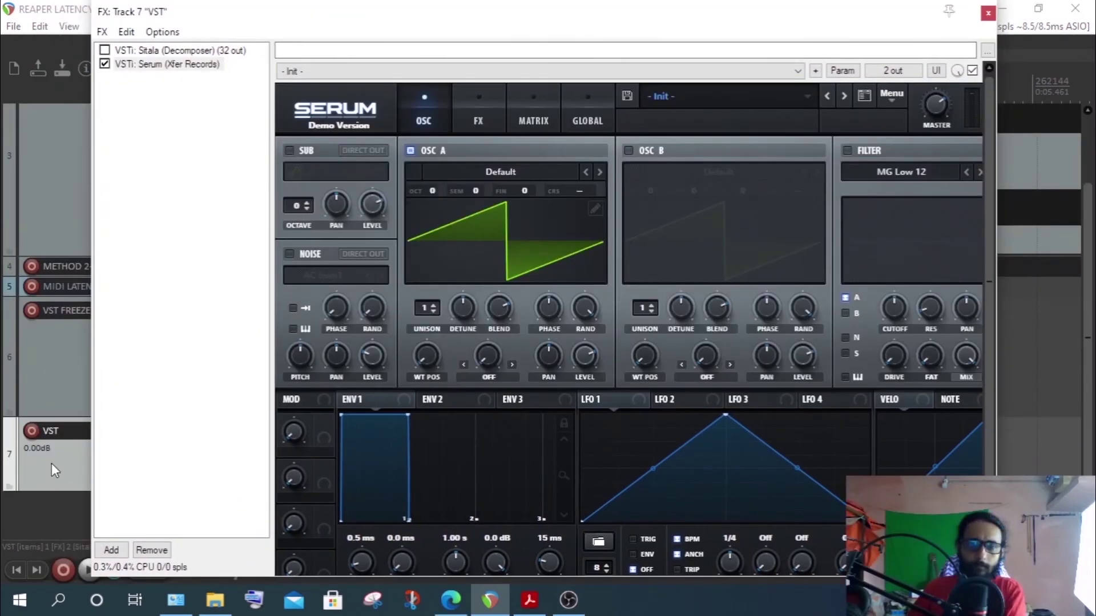
{"action": "left_click", "coordinate": [51, 464]}
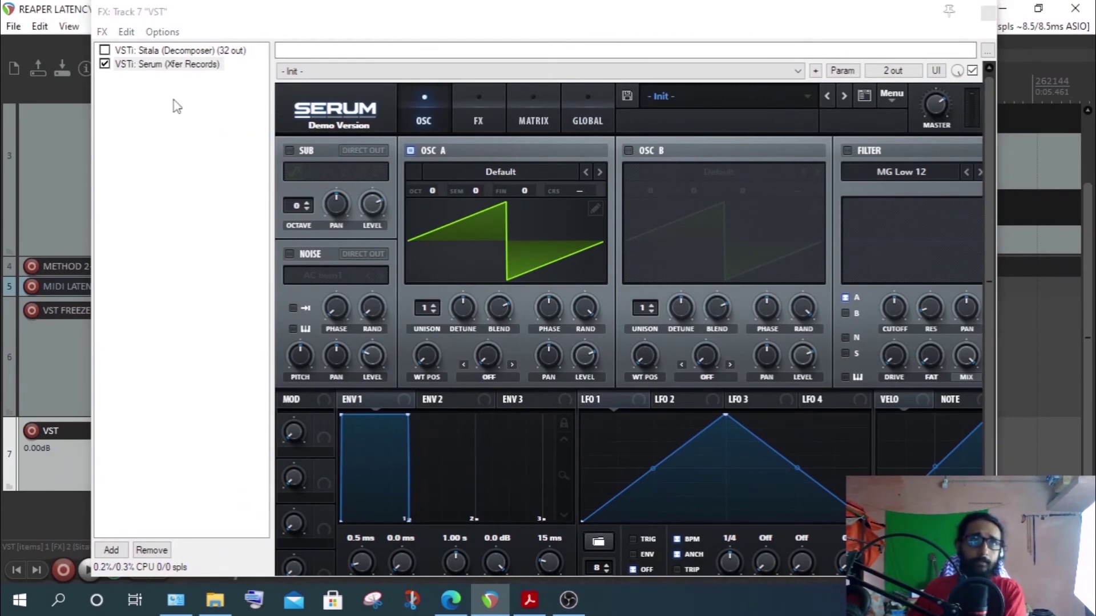
{"action": "left_click", "coordinate": [169, 68]}
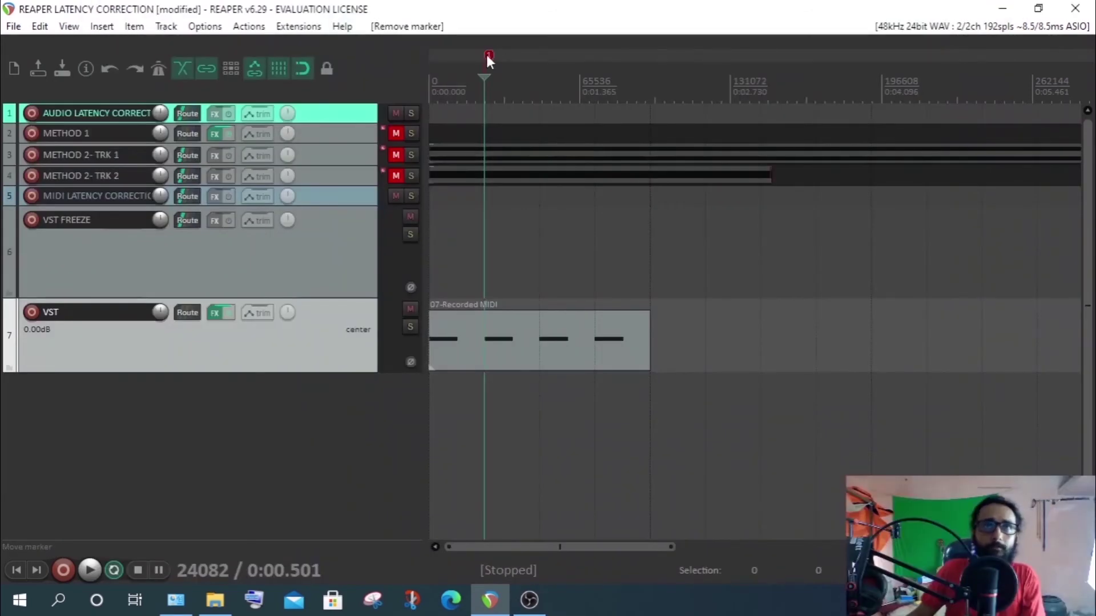
Add a send from the VST track to VST FREEZE and set the send's MIDI to None
{"action": "scroll", "coordinate": [488, 199], "scroll_direction": "down", "scroll_amount": 2}
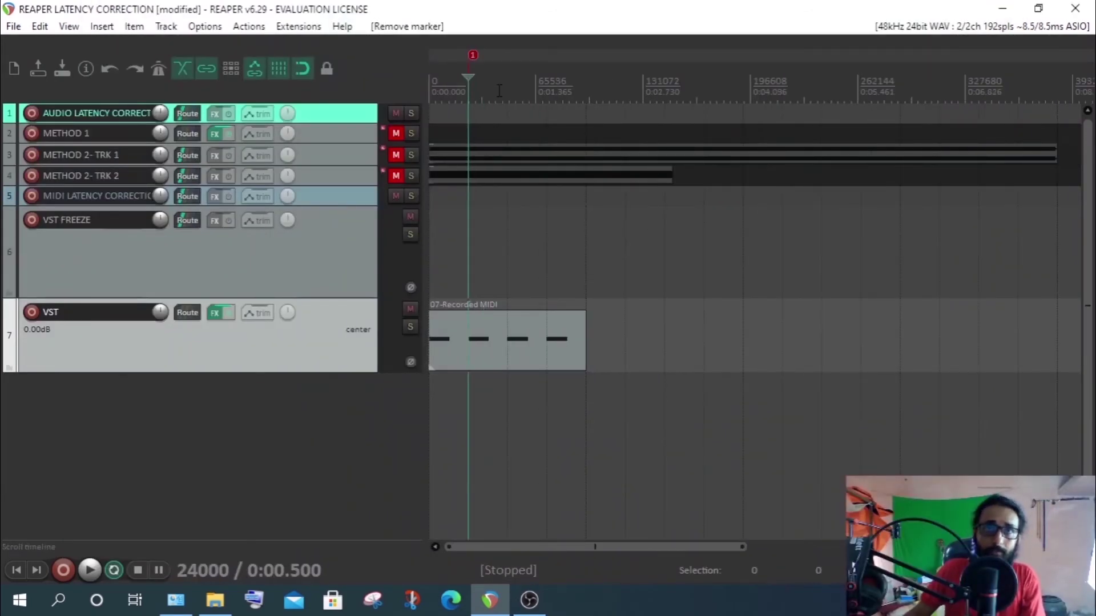
{"action": "scroll", "coordinate": [494, 345], "scroll_direction": "up", "scroll_amount": 4}
{"action": "scroll", "coordinate": [559, 360], "scroll_direction": "up", "scroll_amount": 2}
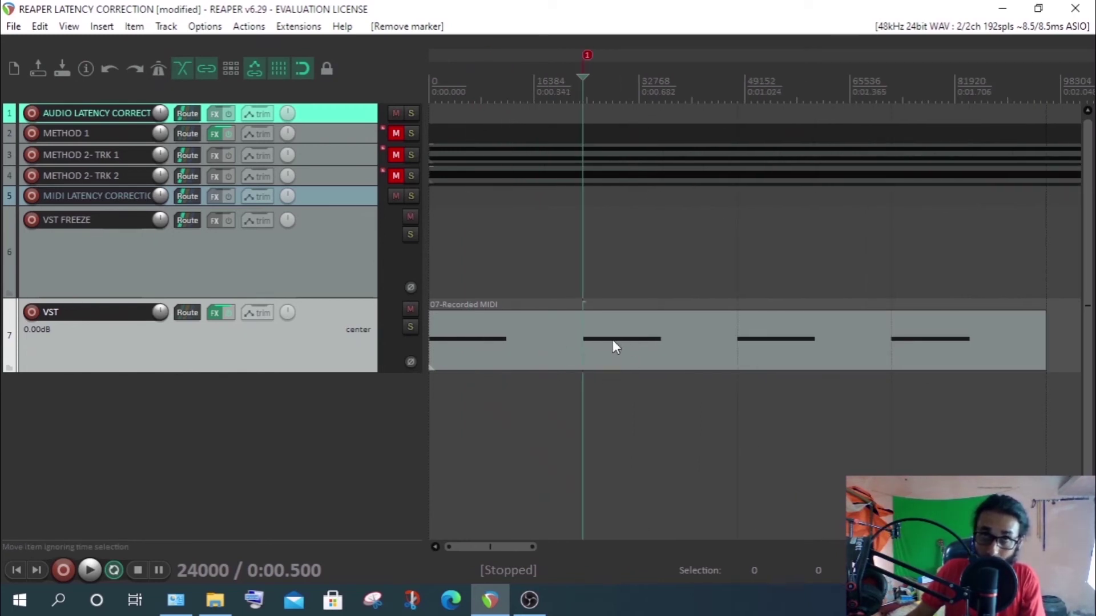
{"action": "scroll", "coordinate": [627, 362], "scroll_direction": "down", "scroll_amount": 1}
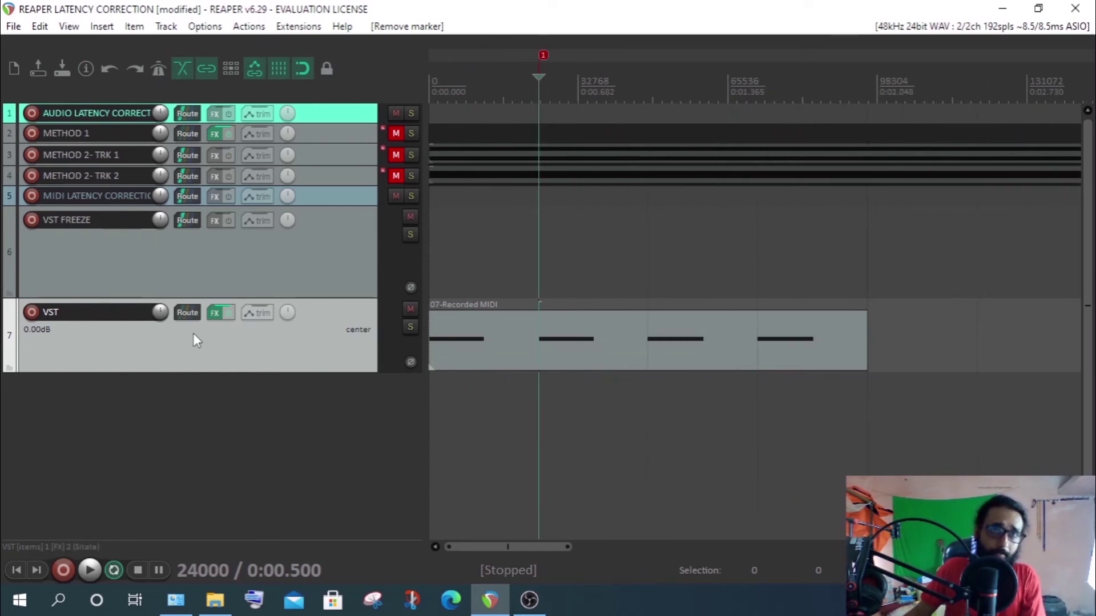
{"action": "left_click", "coordinate": [181, 313]}
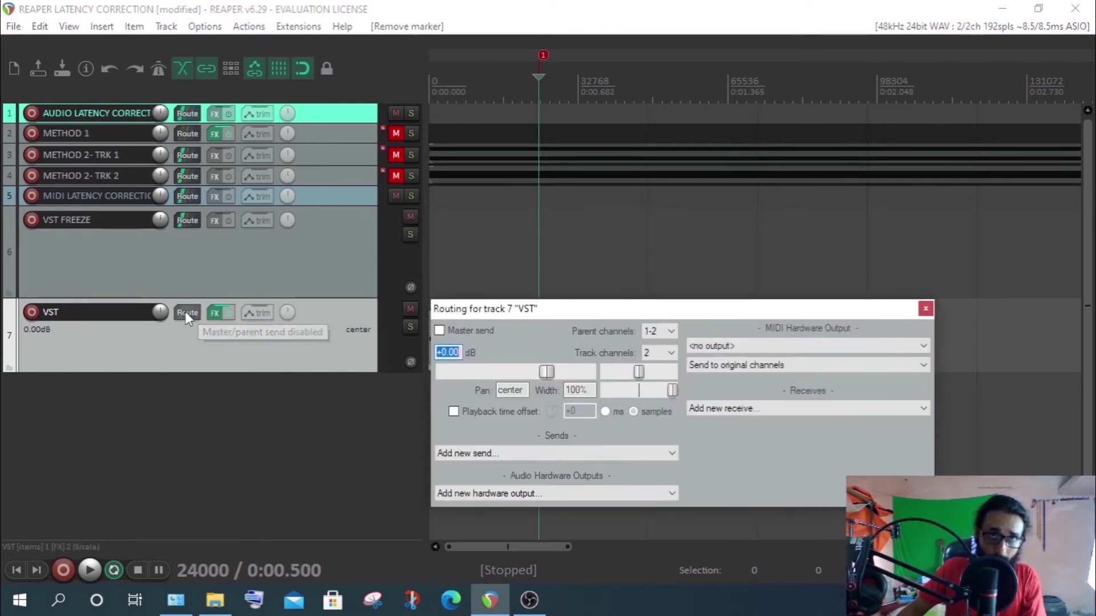
{"action": "left_click", "coordinate": [541, 452]}
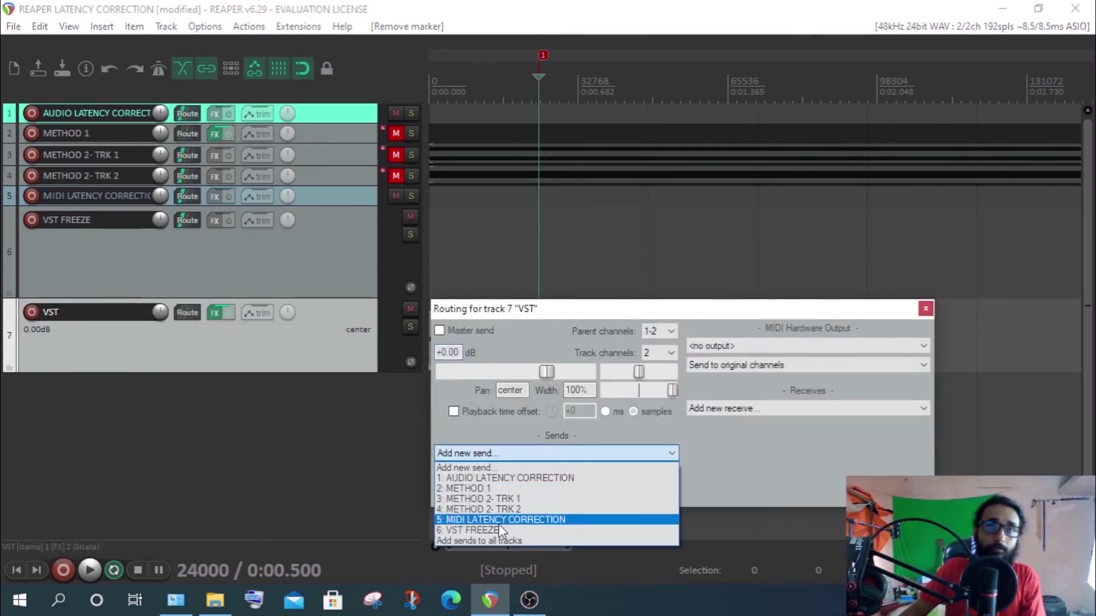
{"action": "left_click", "coordinate": [471, 531]}
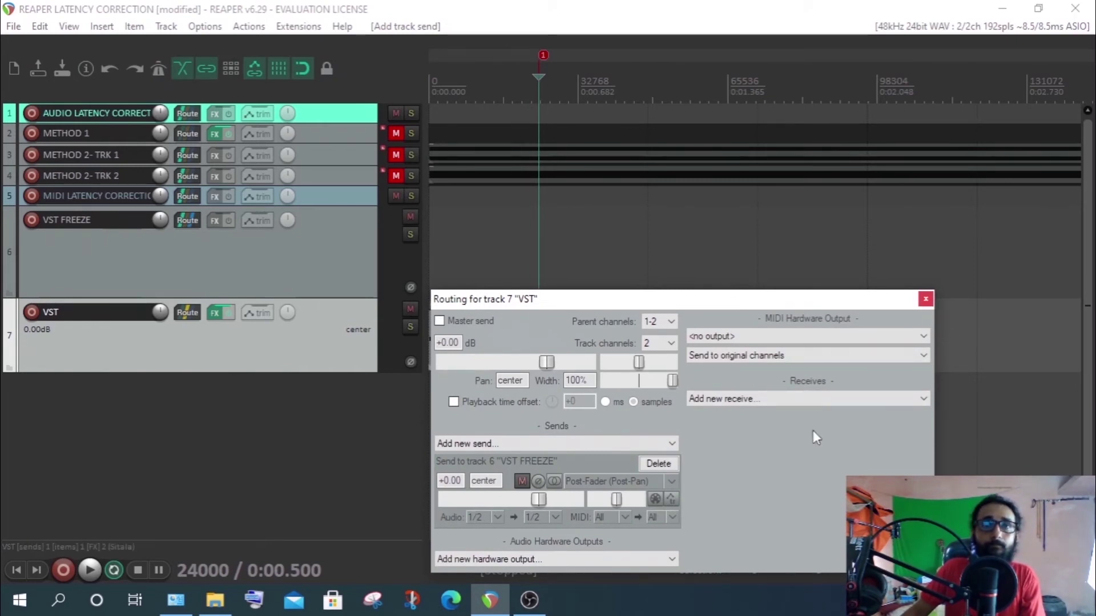
{"action": "left_click", "coordinate": [630, 518]}
{"action": "left_click", "coordinate": [634, 11]}
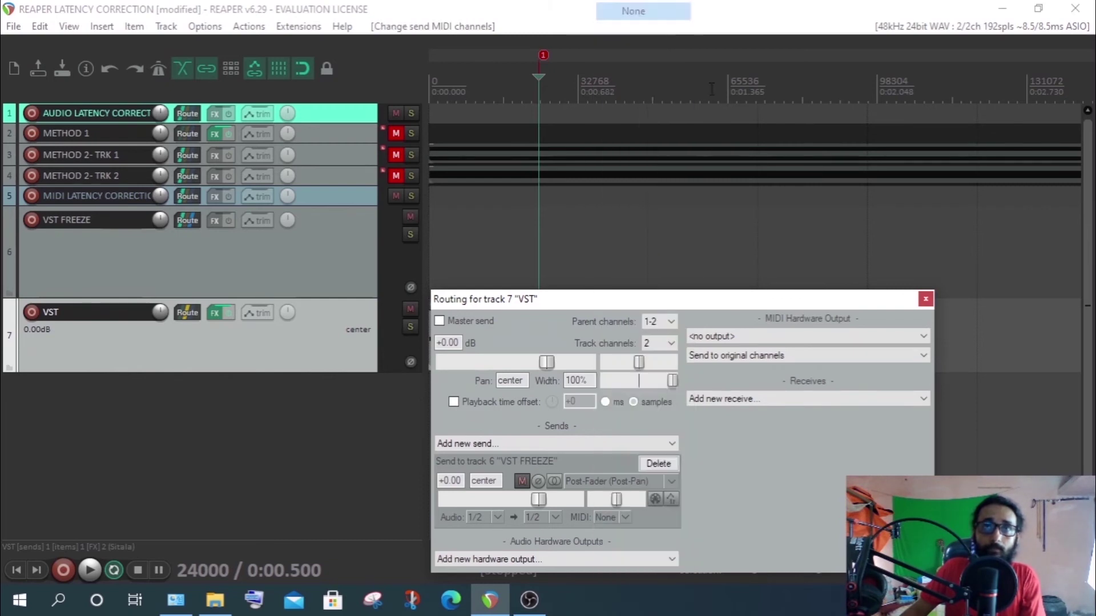
{"action": "left_click", "coordinate": [924, 300]}
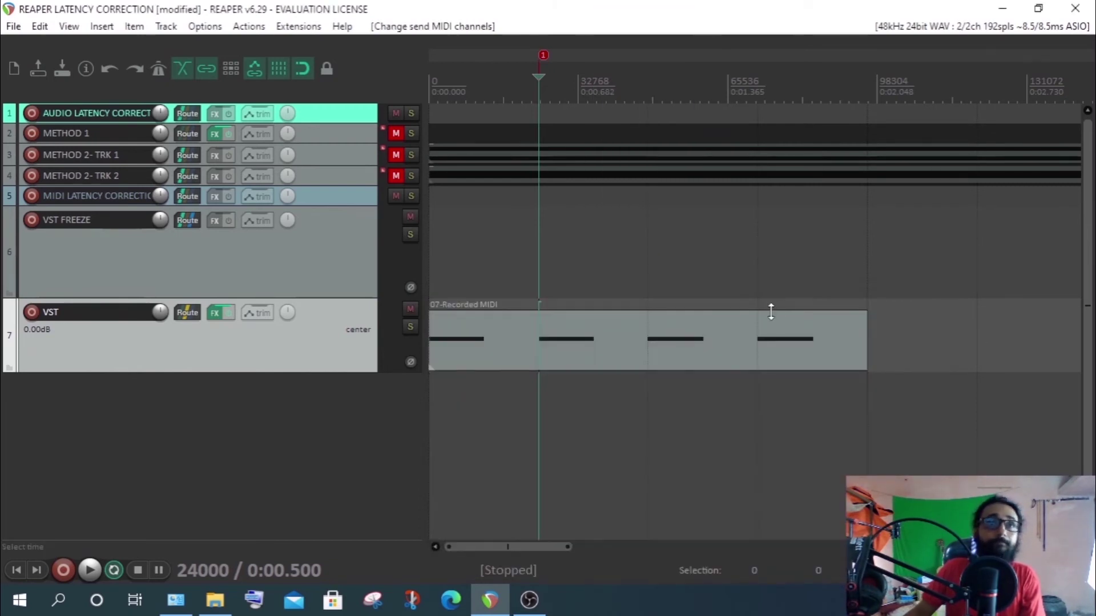
Freeze the VST FREEZE track to stereo and unlock the rendered Serum audio item
{"action": "right_click", "coordinate": [326, 264]}
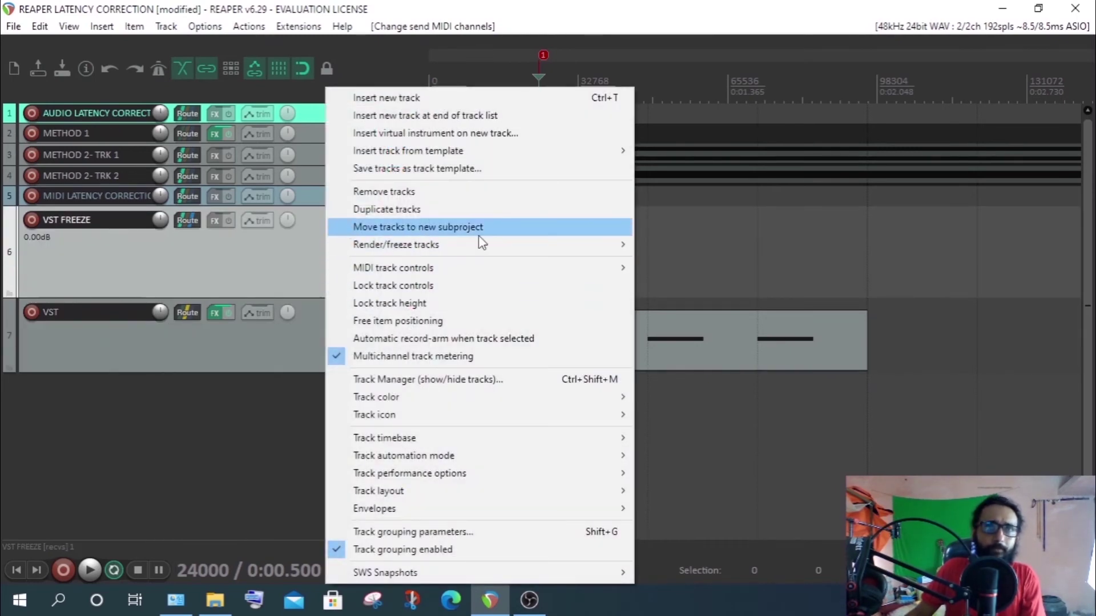
{"action": "mouse_move", "coordinate": [482, 245]}
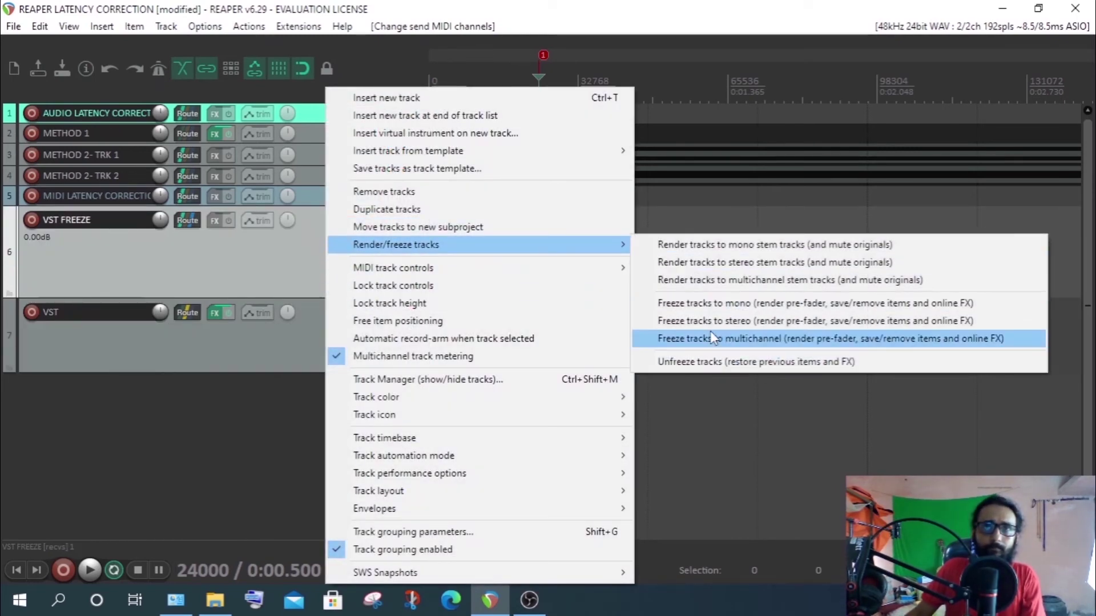
{"action": "left_click", "coordinate": [649, 321]}
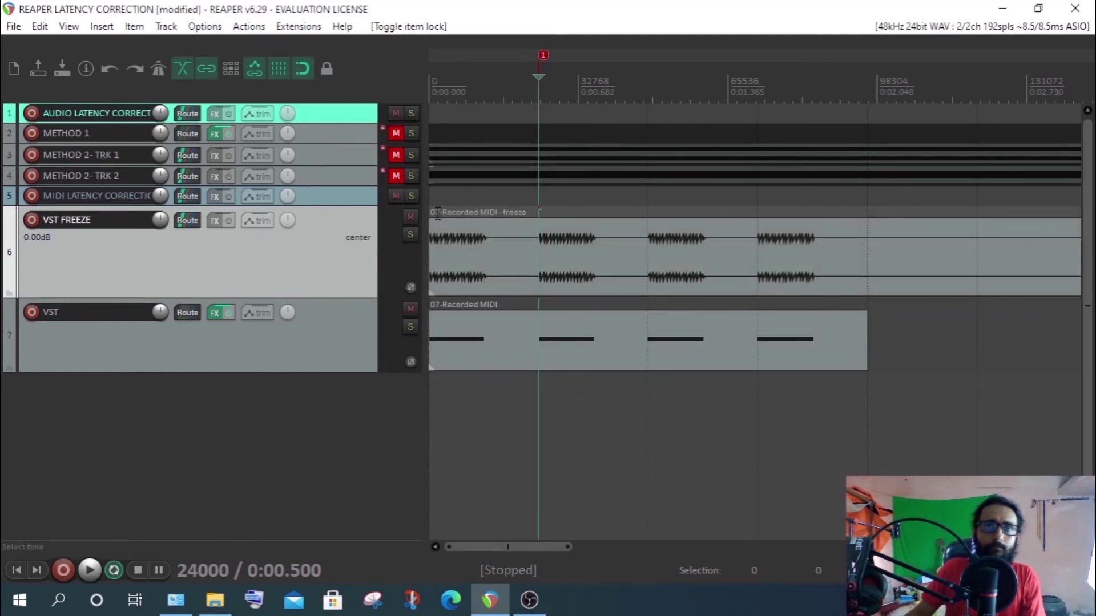
Add a second marker at sample 24082, just after marker 1 near the second note's frozen audio start
{"action": "scroll", "coordinate": [722, 182], "scroll_direction": "up", "scroll_amount": 4}
{"action": "scroll", "coordinate": [742, 228], "scroll_direction": "down", "scroll_amount": 4}
{"action": "left_click", "coordinate": [768, 264]}
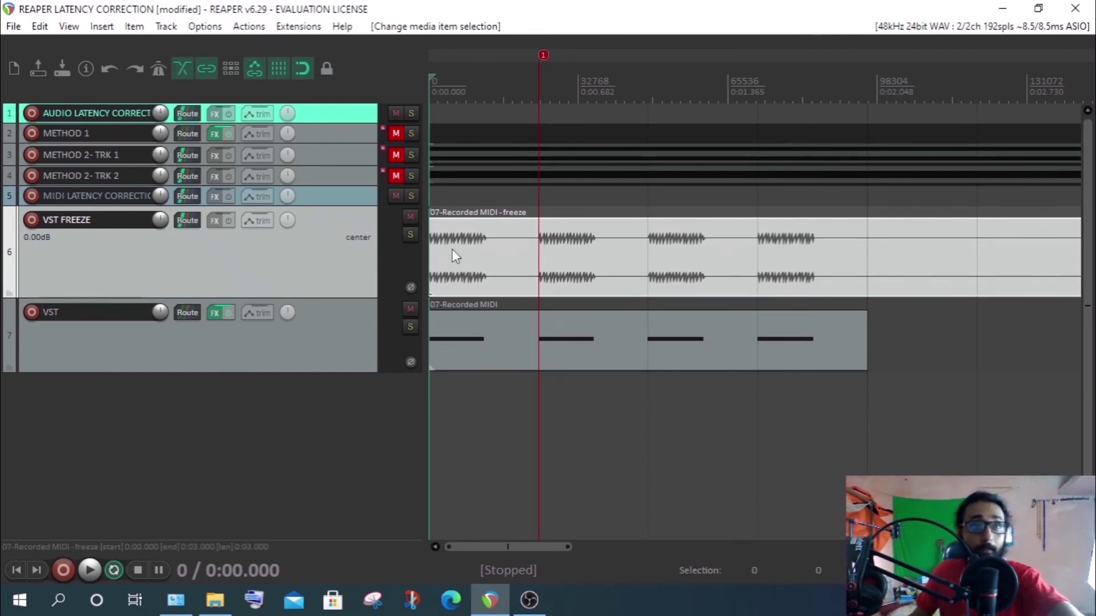
{"action": "key", "text": "1"}
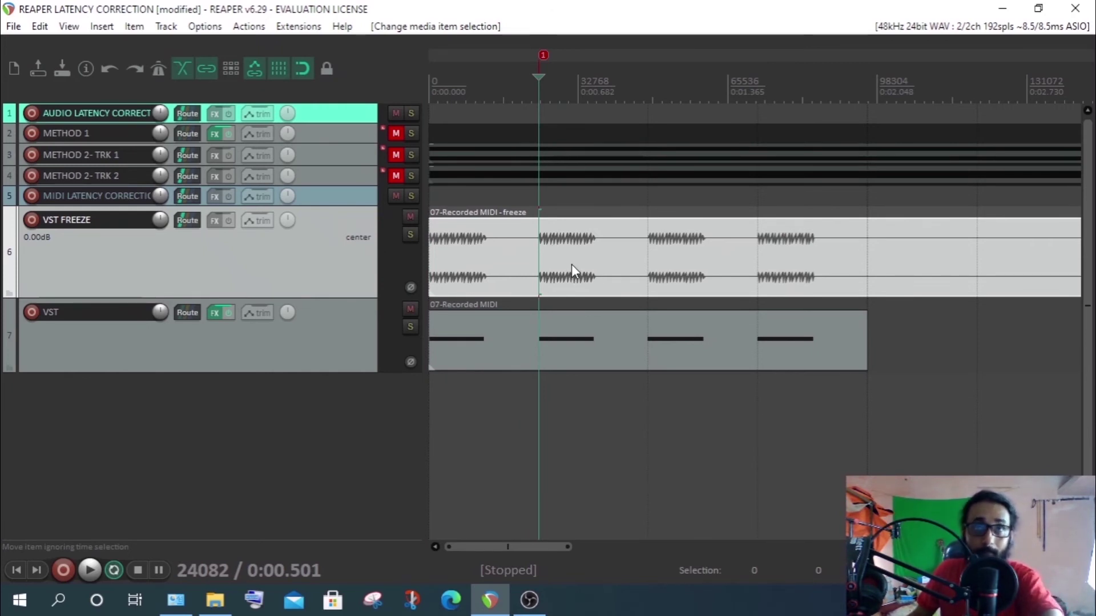
{"action": "scroll", "coordinate": [570, 264], "scroll_direction": "up", "scroll_amount": 10}
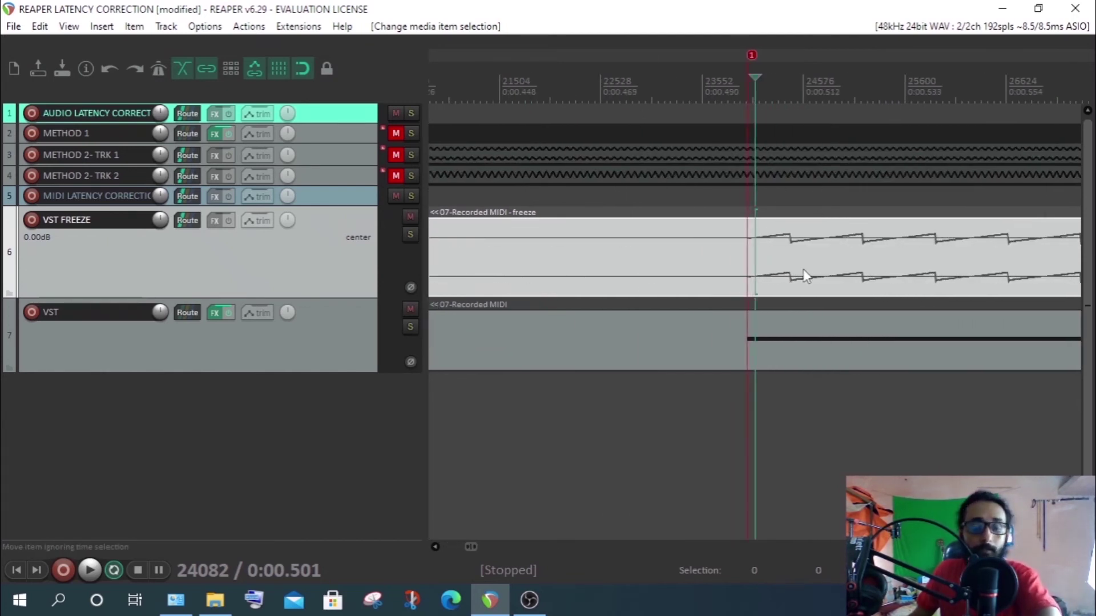
{"action": "key", "text": "m"}
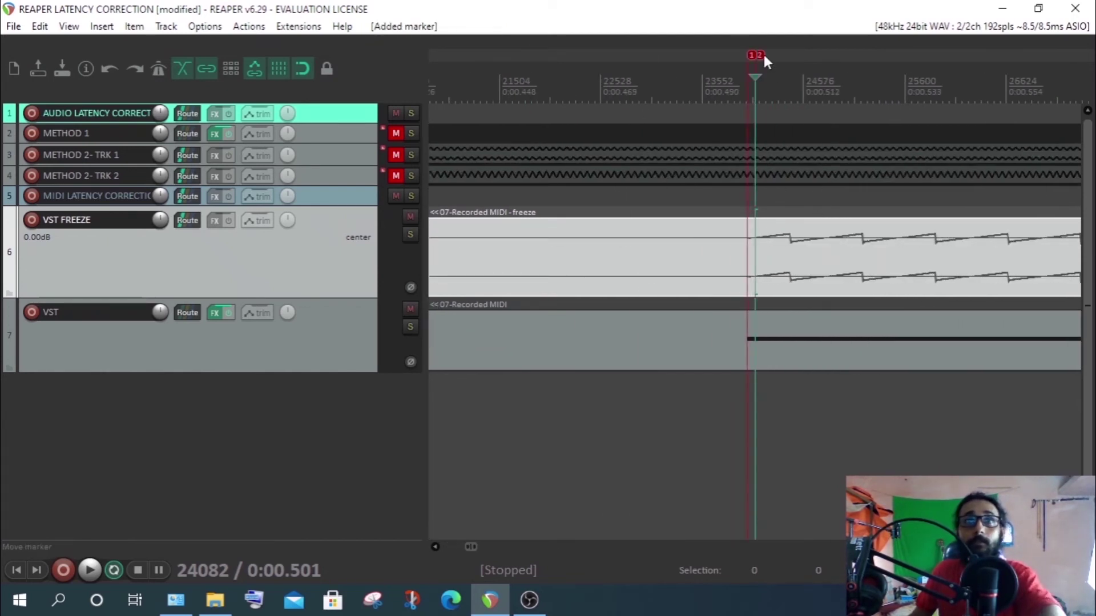
Compare the sample positions of markers 1 and 2 to determine Serum's delay against the second MIDI note
{"action": "scroll", "coordinate": [831, 239], "scroll_direction": "up", "scroll_amount": 5}
{"action": "scroll", "coordinate": [830, 240], "scroll_direction": "up", "scroll_amount": 2}
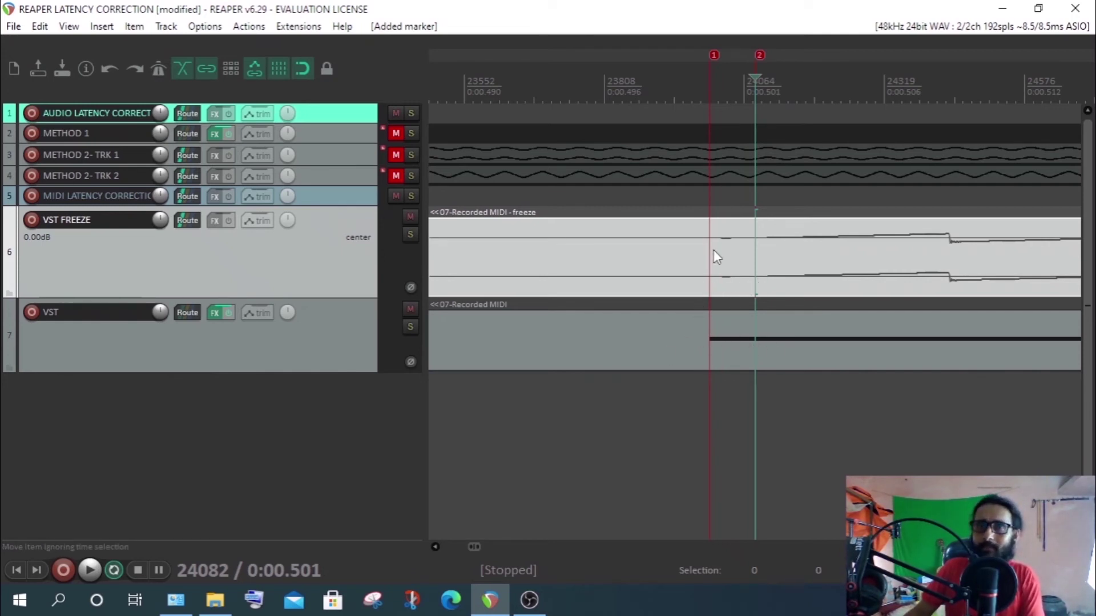
{"action": "left_click", "coordinate": [715, 55]}
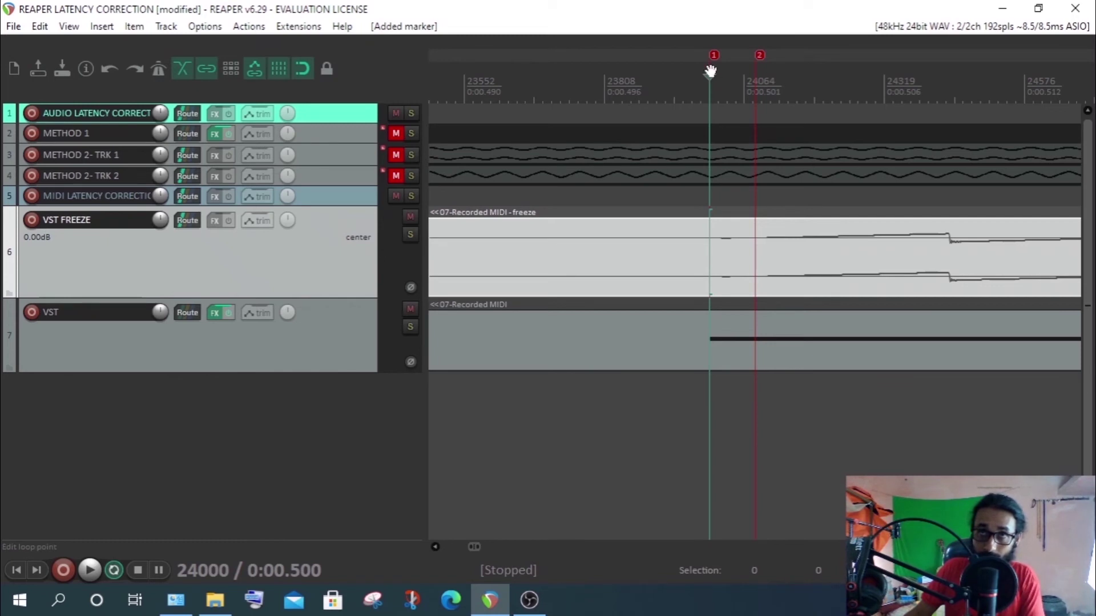
{"action": "left_click", "coordinate": [757, 55]}
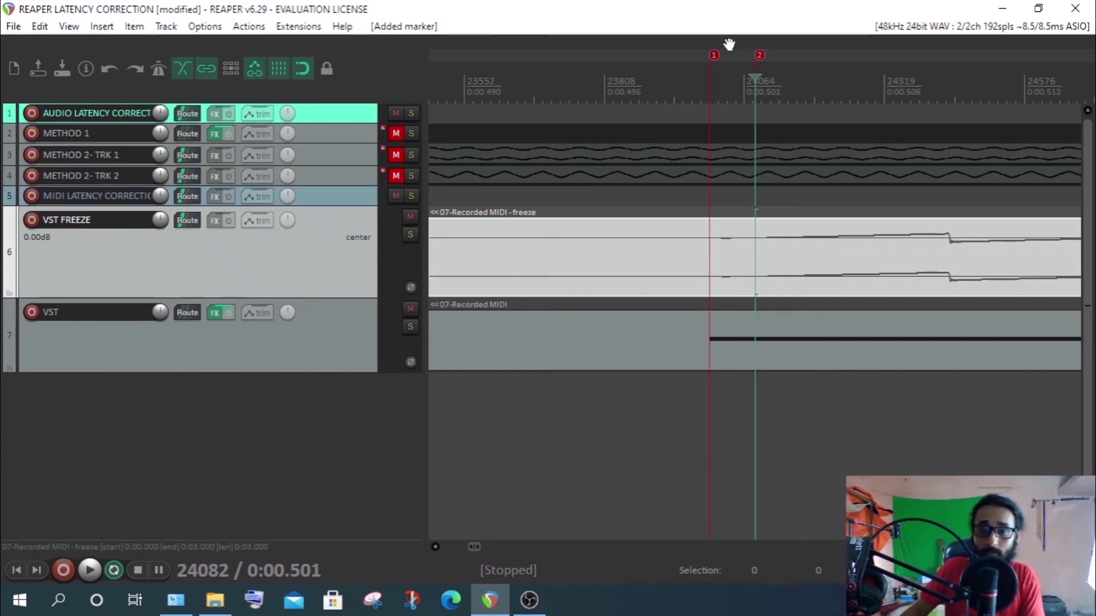
Enable the VST track's playback time offset and set it to -82 samples
{"action": "left_click", "coordinate": [286, 362]}
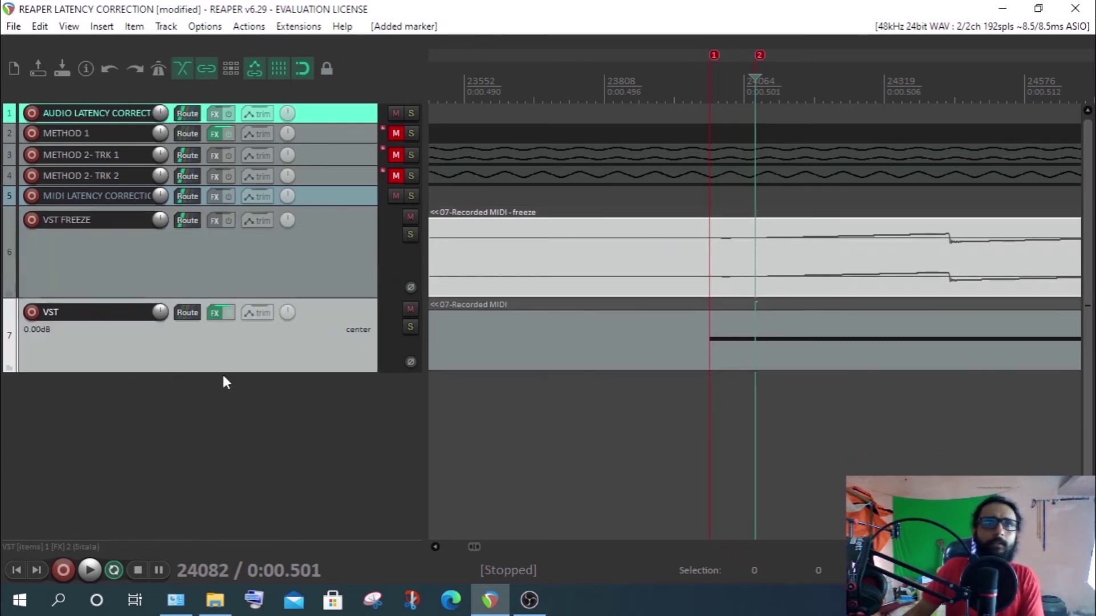
{"action": "left_click", "coordinate": [188, 313]}
{"action": "left_click_drag", "start_coordinate": [663, 316], "coordinate": [322, 318]}
{"action": "left_click", "coordinate": [110, 407]}
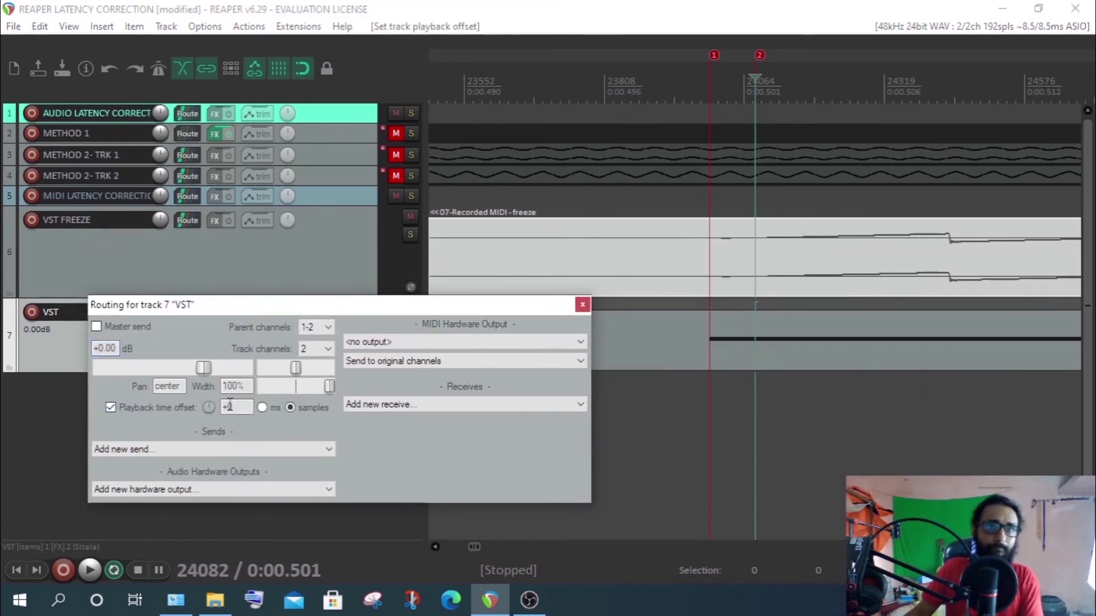
{"action": "type", "text": "-"}
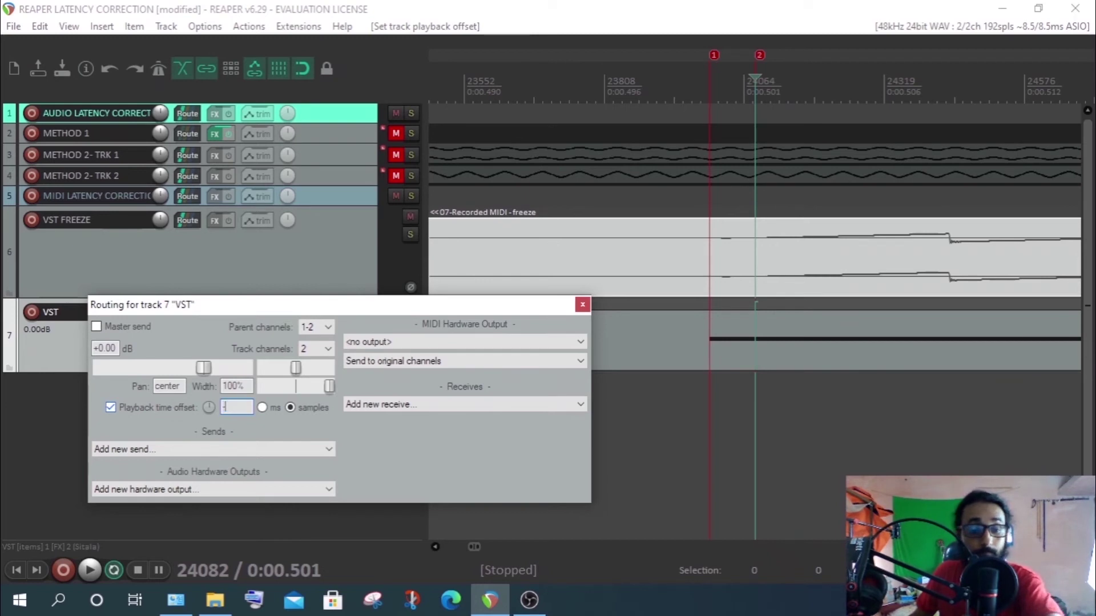
{"action": "type", "text": "82"}
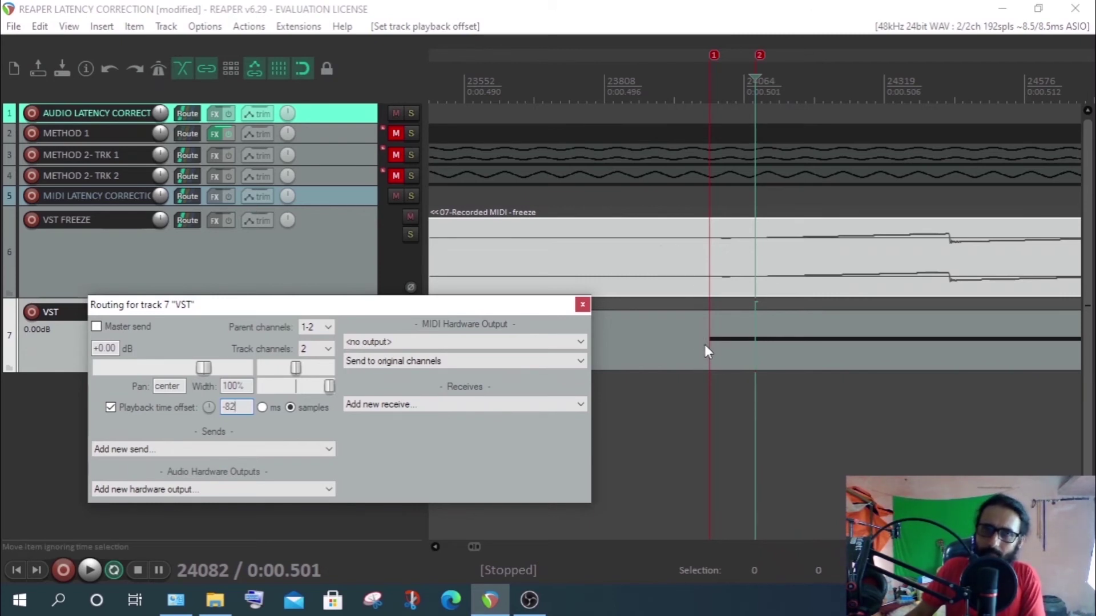
{"action": "left_click_drag", "start_coordinate": [373, 308], "coordinate": [376, 436]}
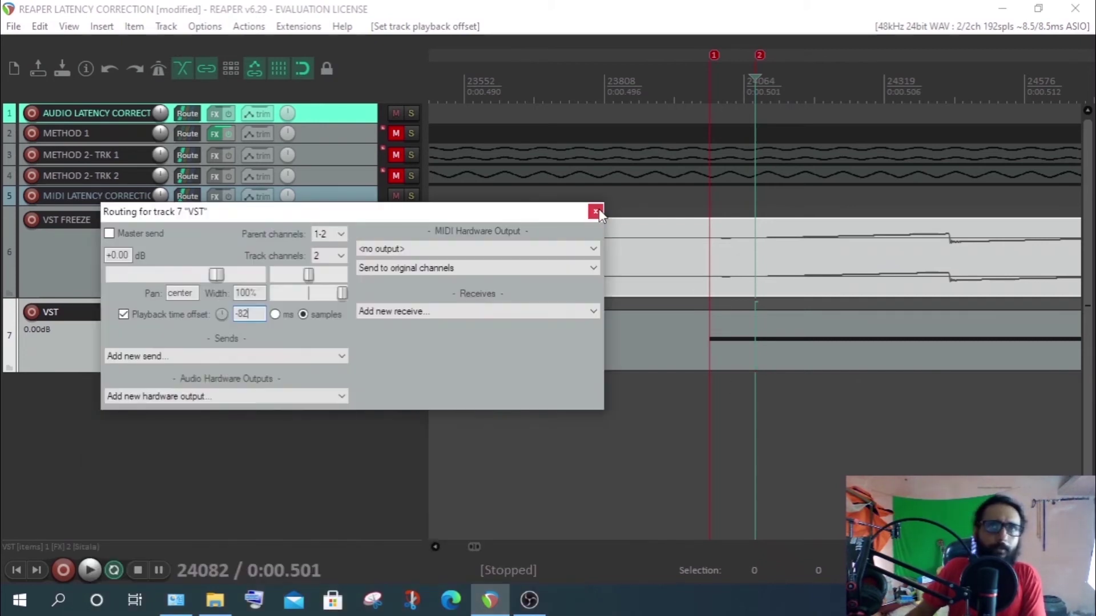
{"action": "left_click_drag", "start_coordinate": [570, 432], "coordinate": [577, 215]}
{"action": "left_click", "coordinate": [595, 212]}
Delete the frozen audio item and add a new send from the VST track to VST FREEZE
{"action": "left_click", "coordinate": [559, 269]}
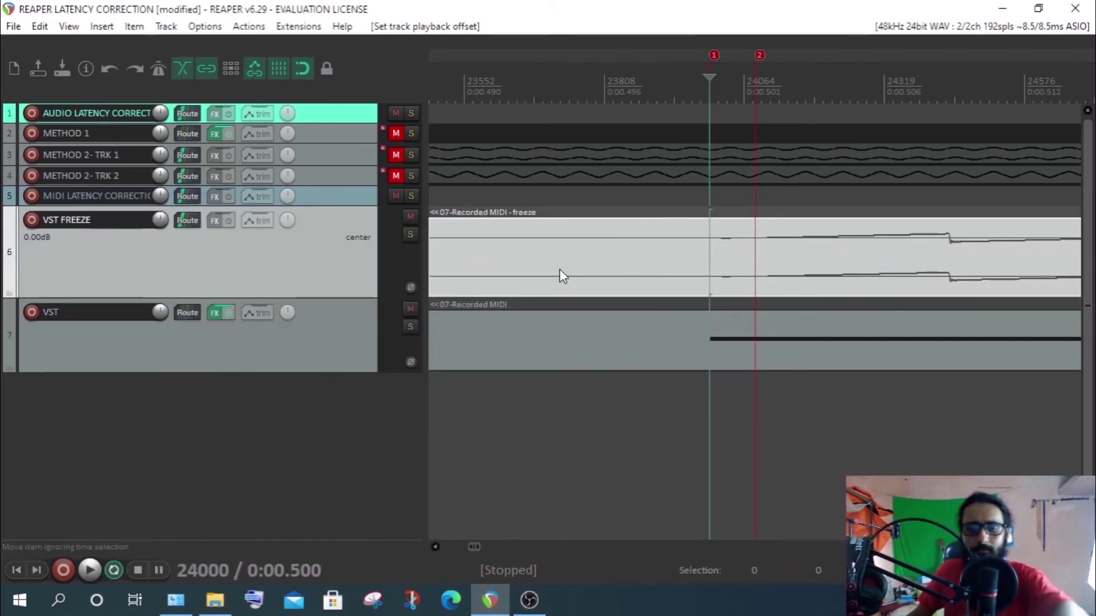
{"action": "key", "text": "Delete"}
{"action": "left_click", "coordinate": [284, 343]}
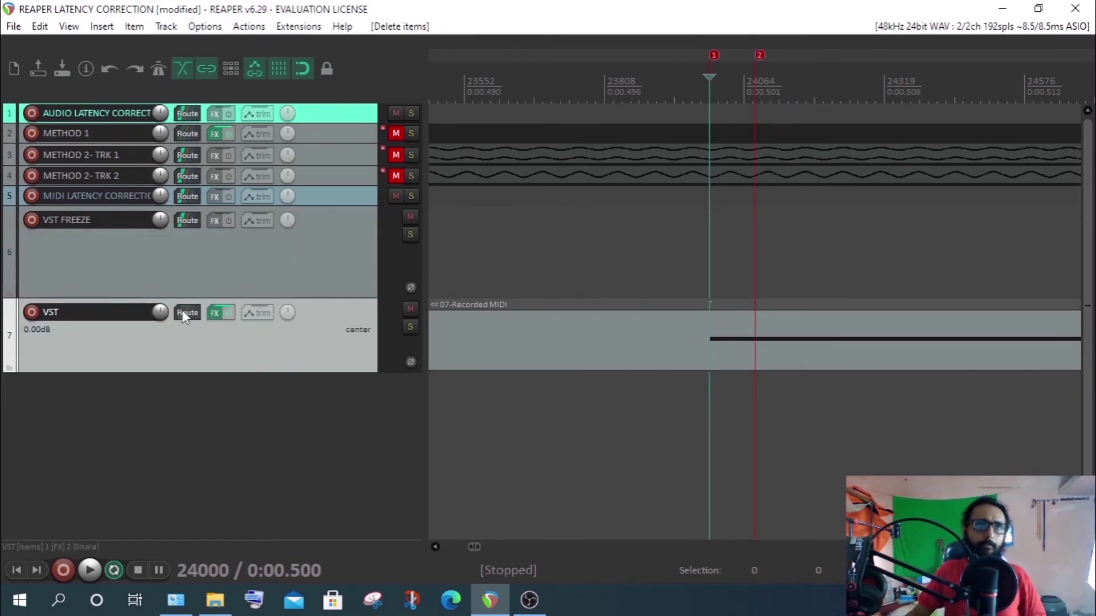
{"action": "left_click", "coordinate": [183, 311]}
{"action": "left_click", "coordinate": [502, 453]}
{"action": "left_click", "coordinate": [482, 530]}
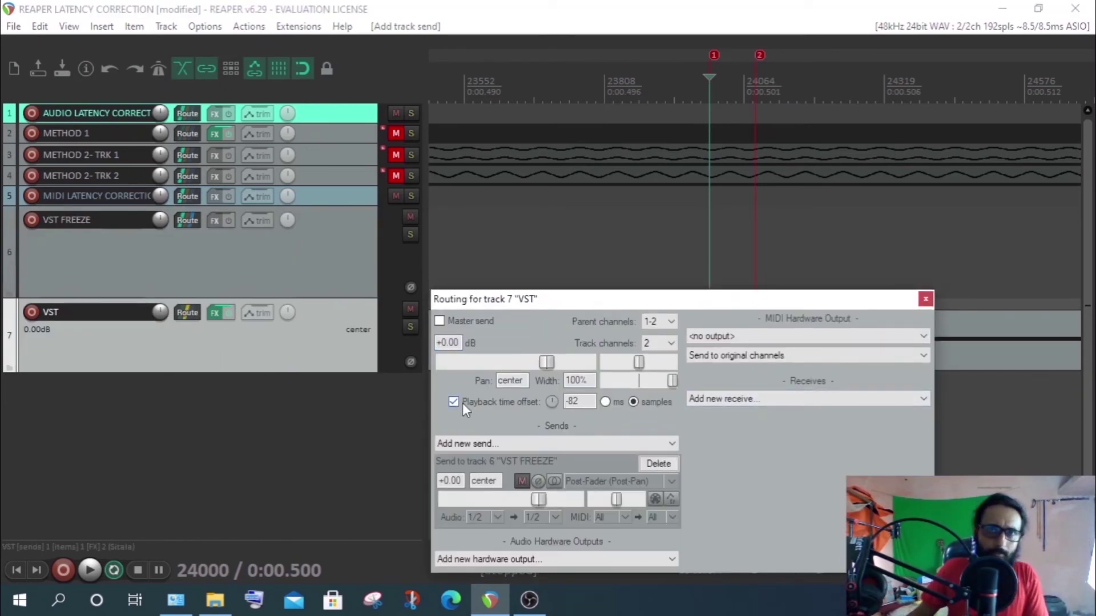
{"action": "left_click", "coordinate": [926, 299]}
Freeze the VST FREEZE track to stereo again using the offset VST track as its source
{"action": "right_click", "coordinate": [232, 261]}
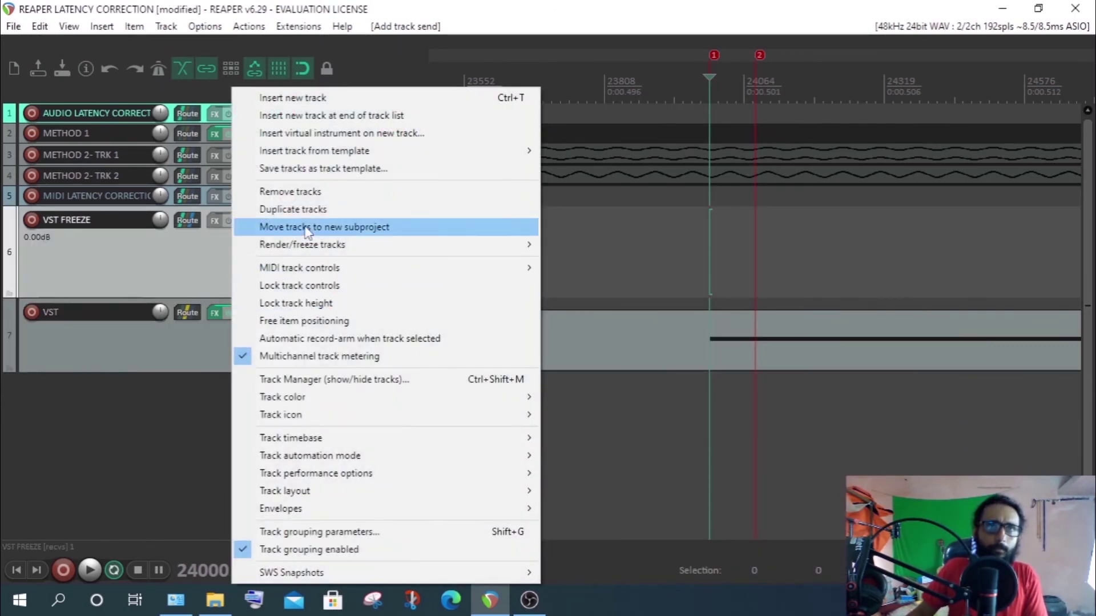
{"action": "mouse_move", "coordinate": [342, 244]}
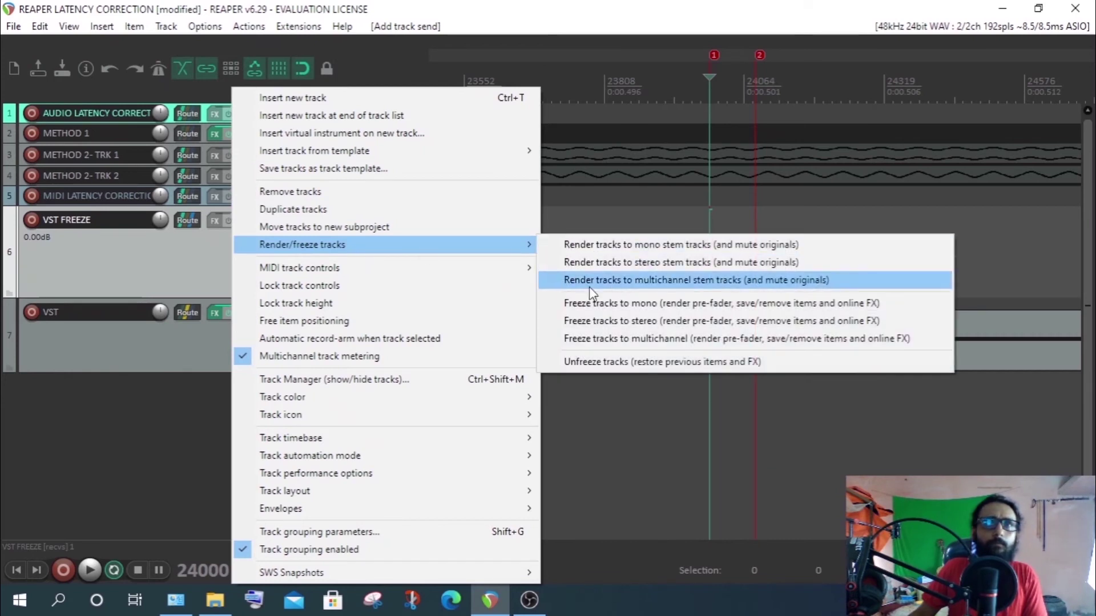
{"action": "left_click", "coordinate": [598, 319]}
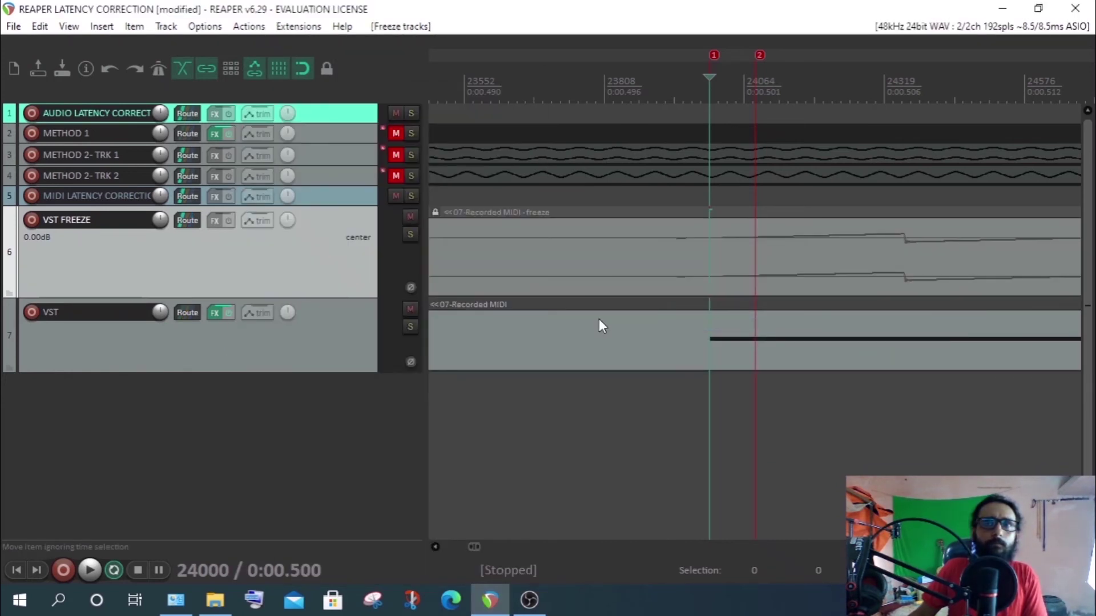
Unlock the refrozen audio item on the VST FREEZE track and select it
{"action": "scroll", "coordinate": [577, 210], "scroll_direction": "down", "scroll_amount": 2}
{"action": "scroll", "coordinate": [577, 209], "scroll_direction": "down", "scroll_amount": 2}
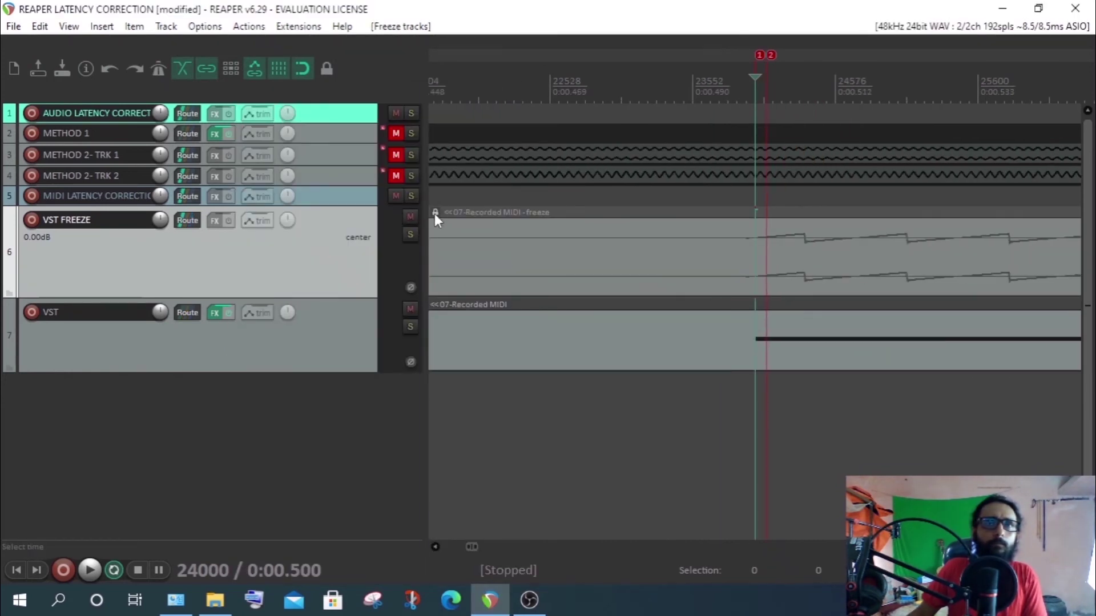
{"action": "left_click", "coordinate": [435, 214]}
{"action": "scroll", "coordinate": [574, 251], "scroll_direction": "down", "scroll_amount": 4}
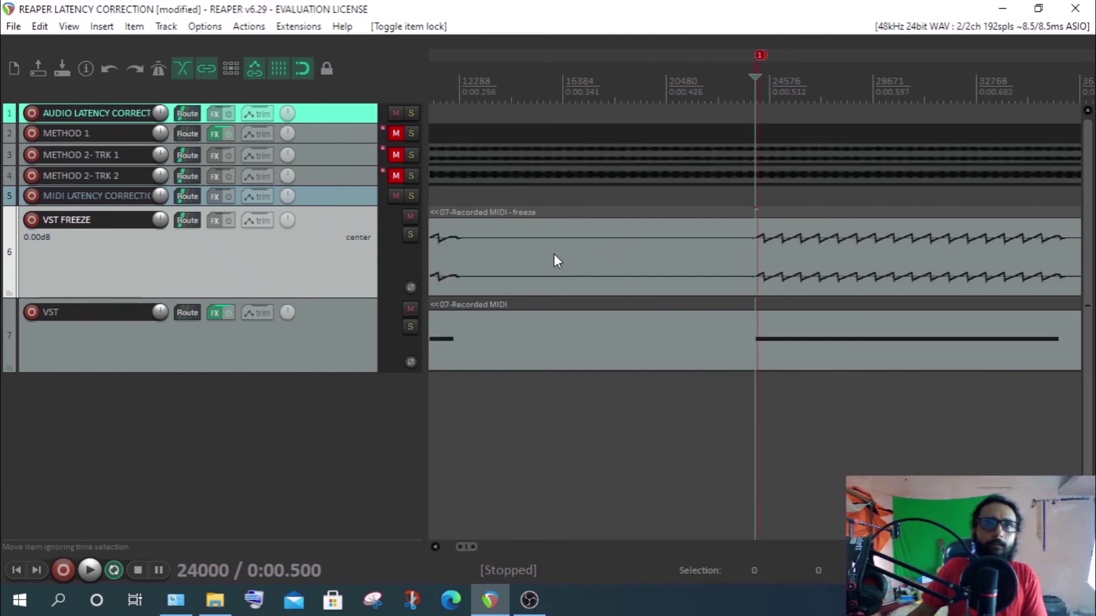
{"action": "scroll", "coordinate": [553, 253], "scroll_direction": "down", "scroll_amount": 5}
{"action": "scroll", "coordinate": [491, 223], "scroll_direction": "down", "scroll_amount": 3}
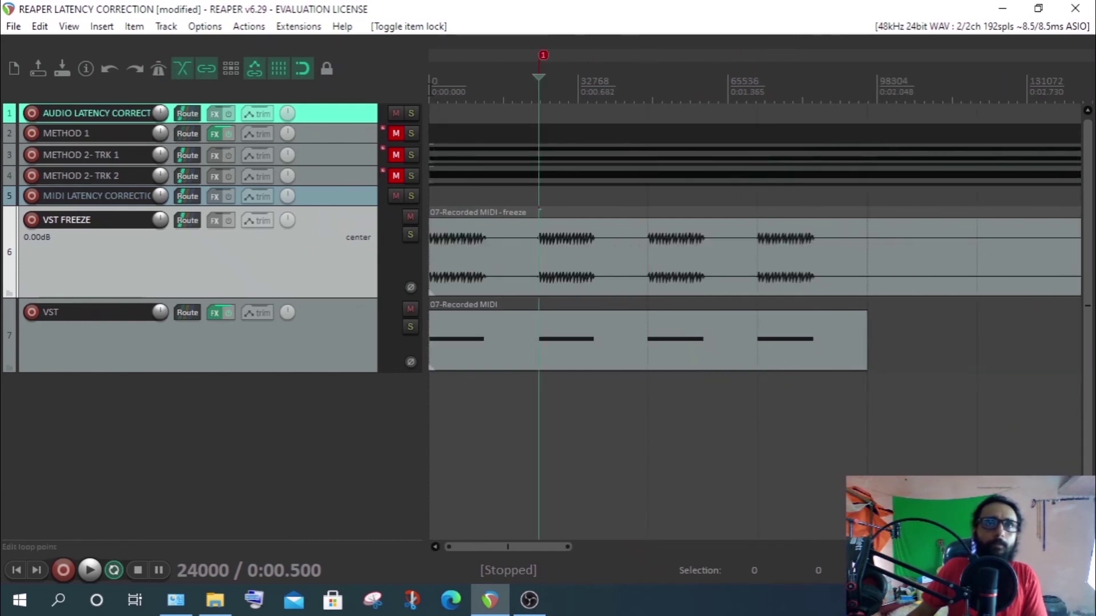
{"action": "left_click", "coordinate": [457, 279]}
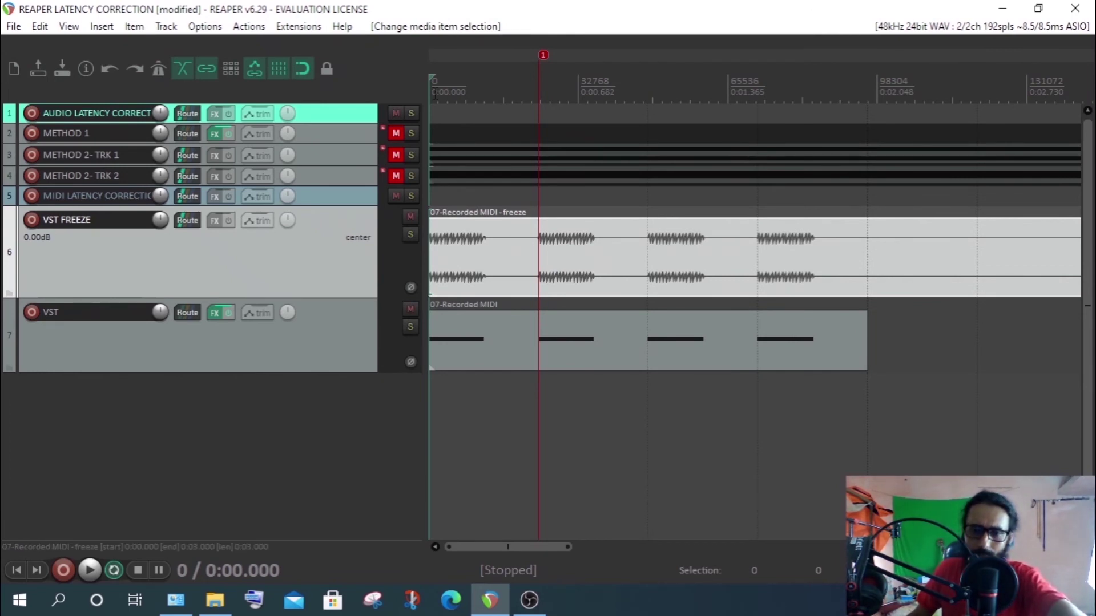
Go to marker 1, make the VST FREEZE track taller, and compare the refrozen waveform's onset with the second MIDI note
{"action": "key", "text": "1"}
{"action": "scroll", "coordinate": [827, 165], "scroll_direction": "up", "scroll_amount": 15}
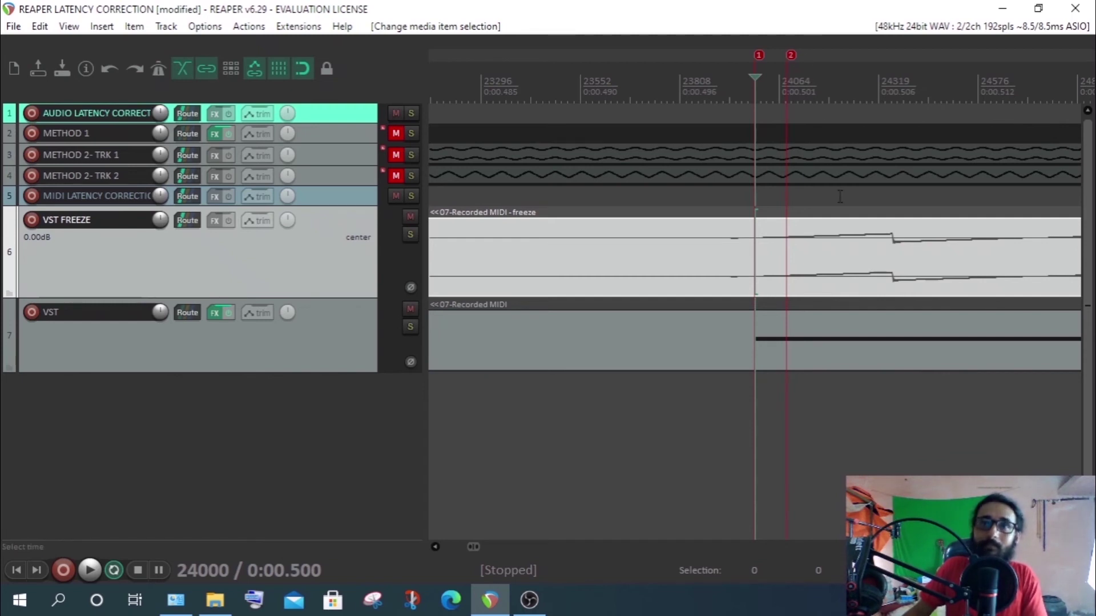
{"action": "scroll", "coordinate": [844, 244], "scroll_direction": "up", "scroll_amount": 3}
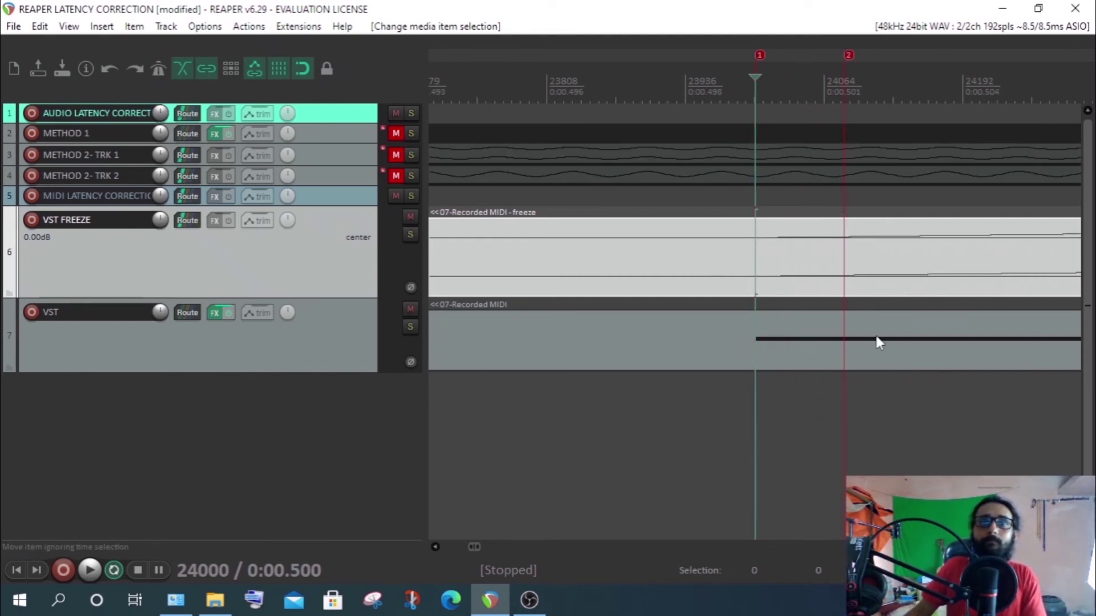
{"action": "left_click_drag", "start_coordinate": [348, 297], "coordinate": [355, 459]}
{"action": "scroll", "coordinate": [862, 401], "scroll_direction": "down", "scroll_amount": 3}
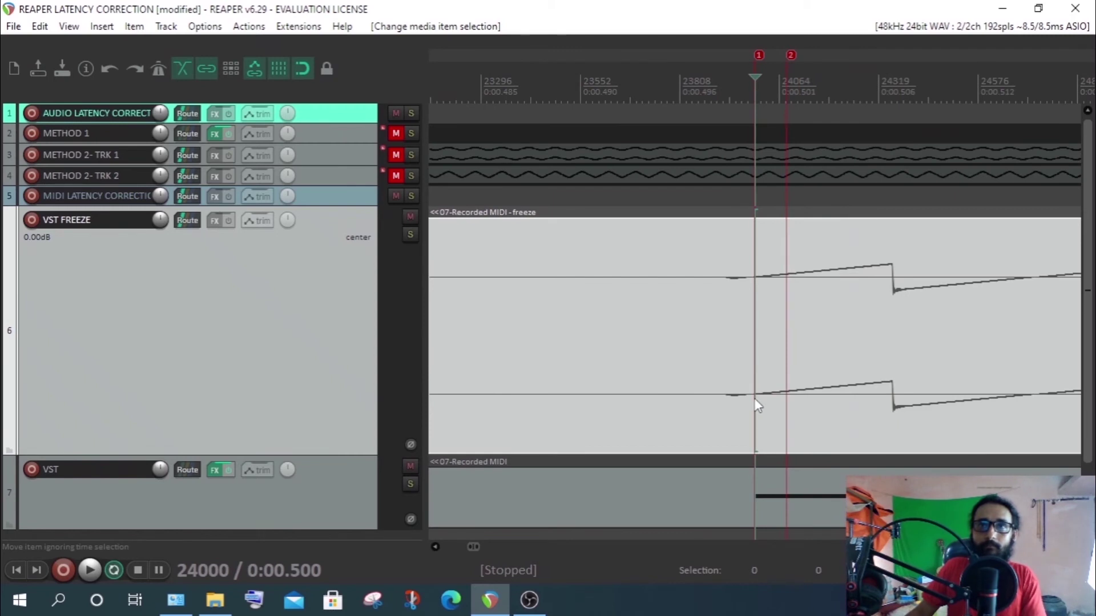
{"action": "scroll", "coordinate": [868, 389], "scroll_direction": "up", "scroll_amount": 3}
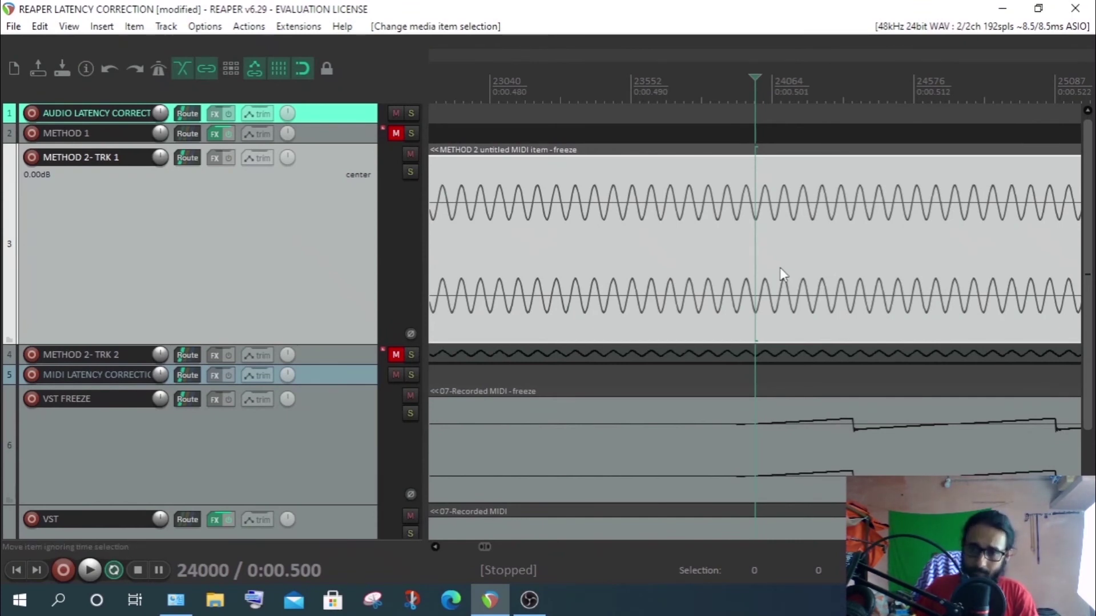
Examine the METHOD 2- TRK 1 sine wave at sample level around 0.5, 6 and 7 seconds to see where the grid lines meet the cycle
{"action": "scroll", "coordinate": [782, 275], "scroll_direction": "up", "scroll_amount": 3}
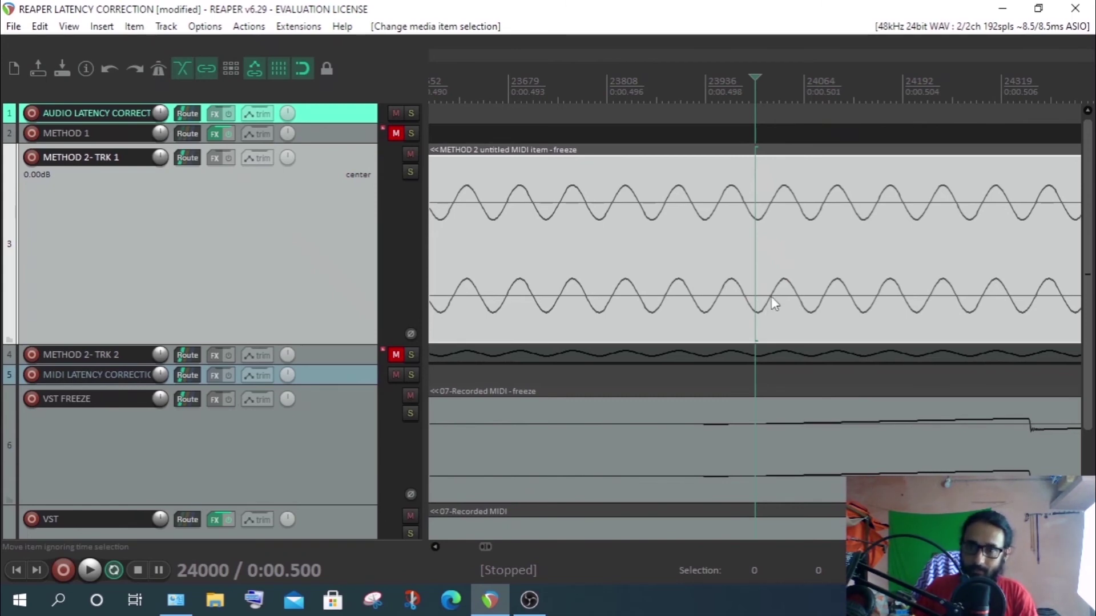
{"action": "scroll", "coordinate": [772, 297], "scroll_direction": "down", "scroll_amount": 12}
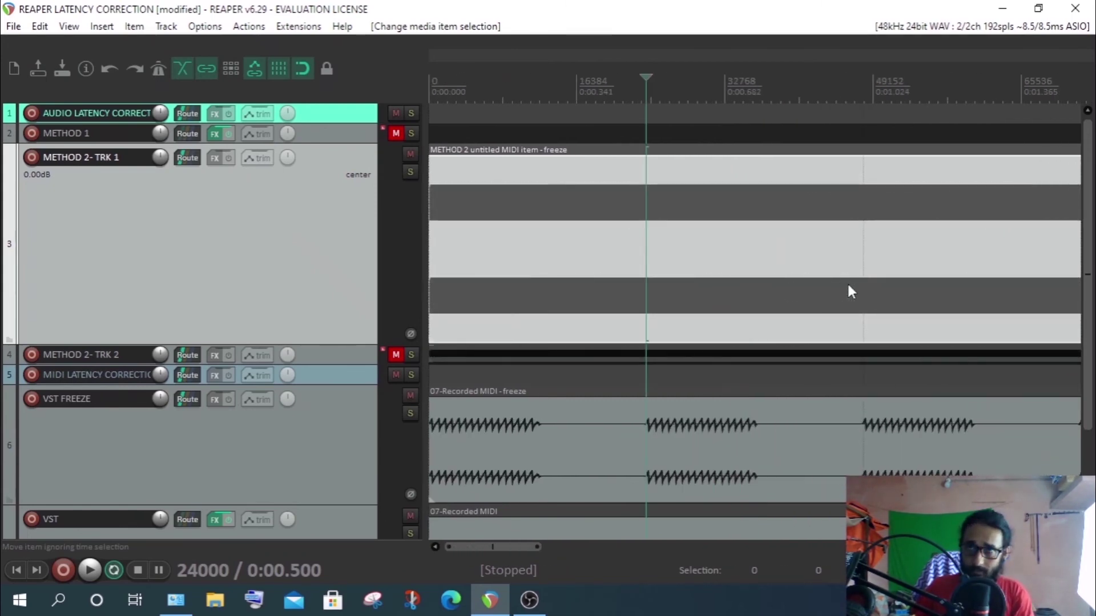
{"action": "scroll", "coordinate": [848, 286], "scroll_direction": "down", "scroll_amount": 6}
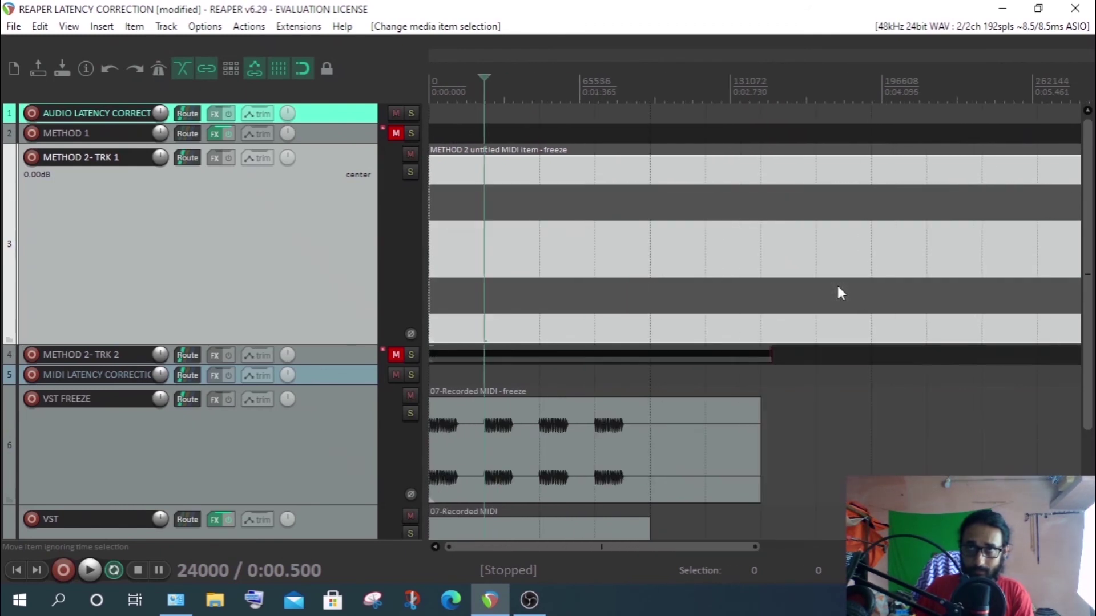
{"action": "scroll", "coordinate": [836, 283], "scroll_direction": "down", "scroll_amount": 6}
{"action": "left_click", "coordinate": [597, 205]}
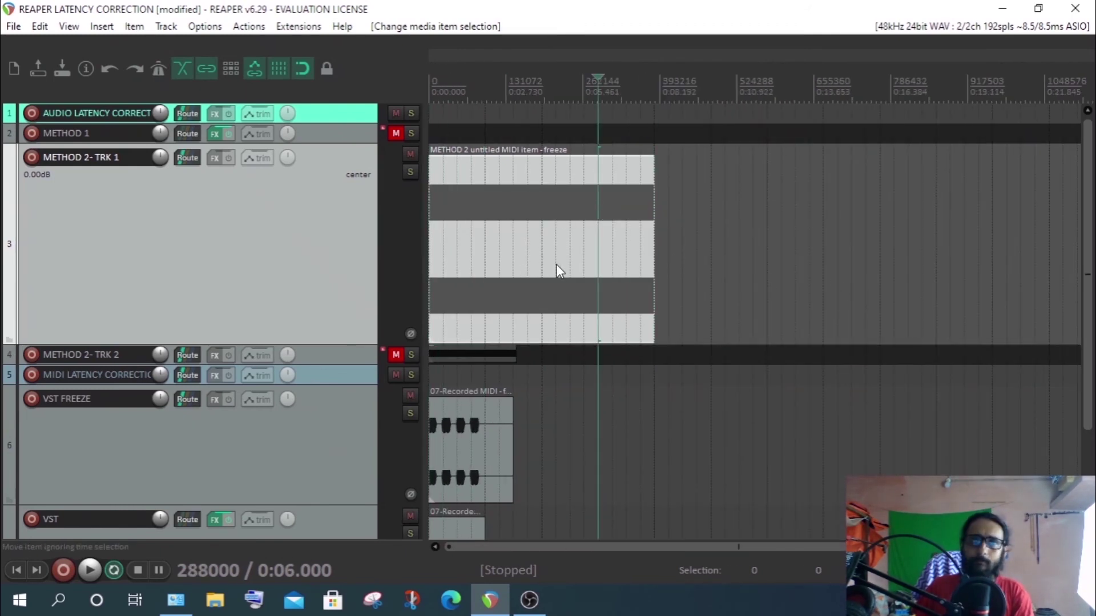
{"action": "scroll", "coordinate": [555, 265], "scroll_direction": "up", "scroll_amount": 20}
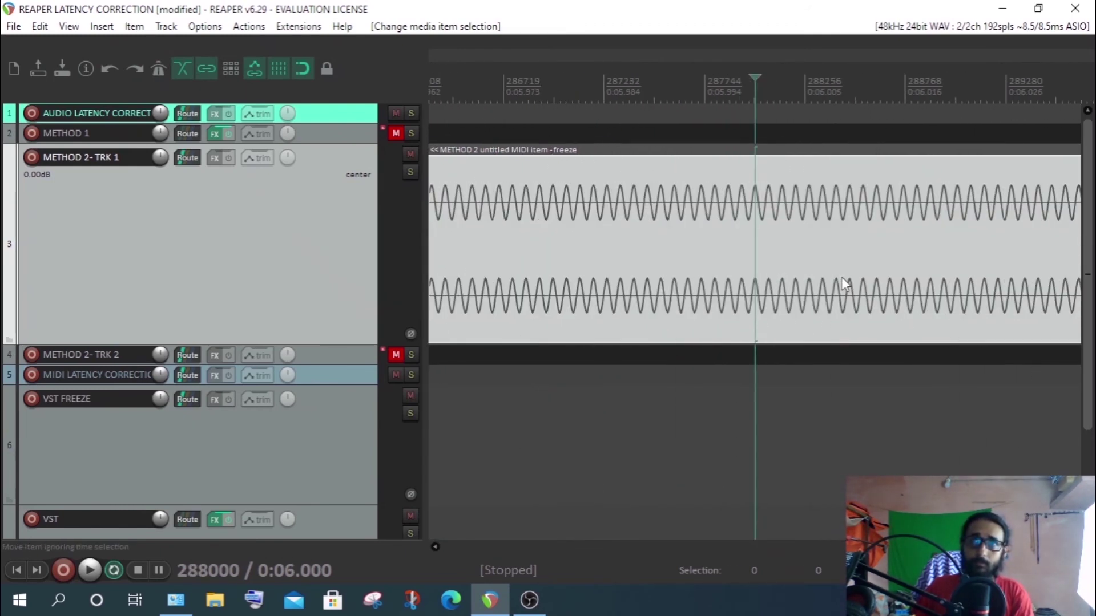
{"action": "scroll", "coordinate": [841, 276], "scroll_direction": "up", "scroll_amount": 6}
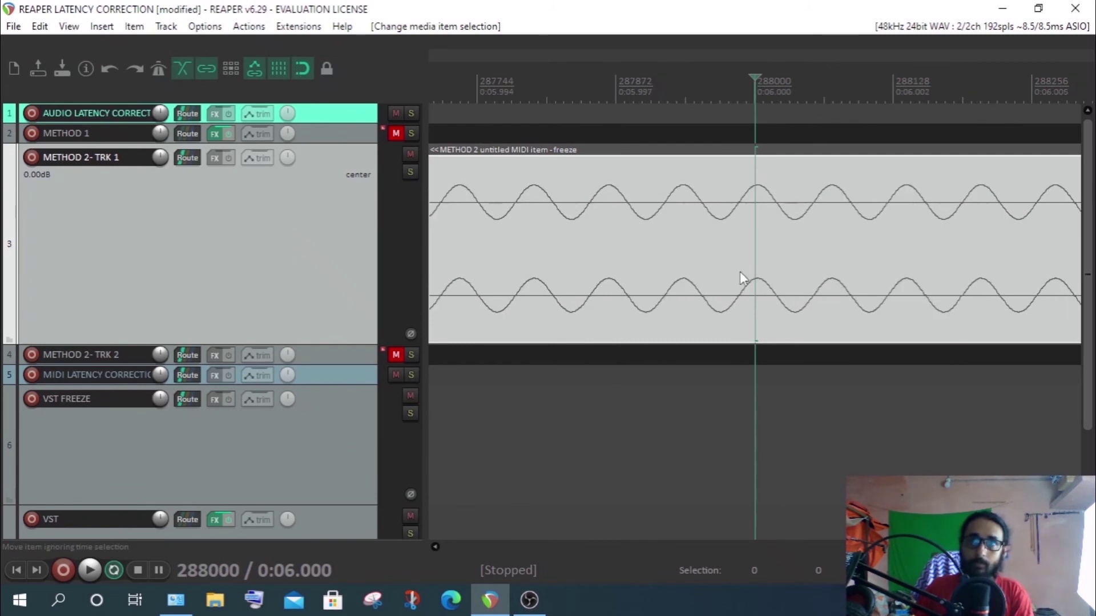
{"action": "scroll", "coordinate": [747, 270], "scroll_direction": "down", "scroll_amount": 20}
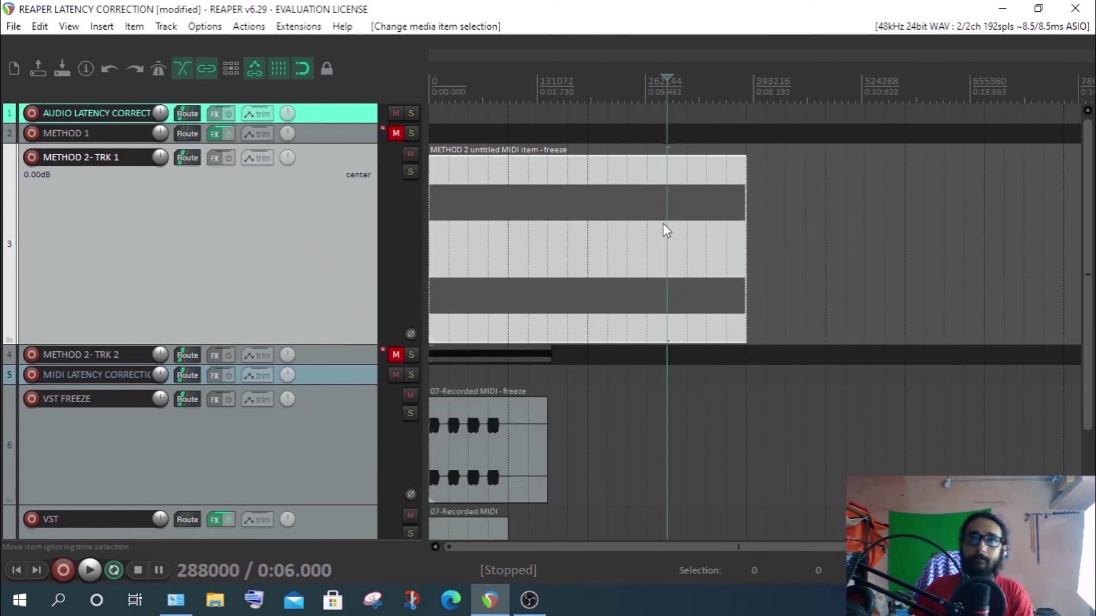
{"action": "left_click", "coordinate": [702, 237]}
{"action": "scroll", "coordinate": [769, 261], "scroll_direction": "up", "scroll_amount": 20}
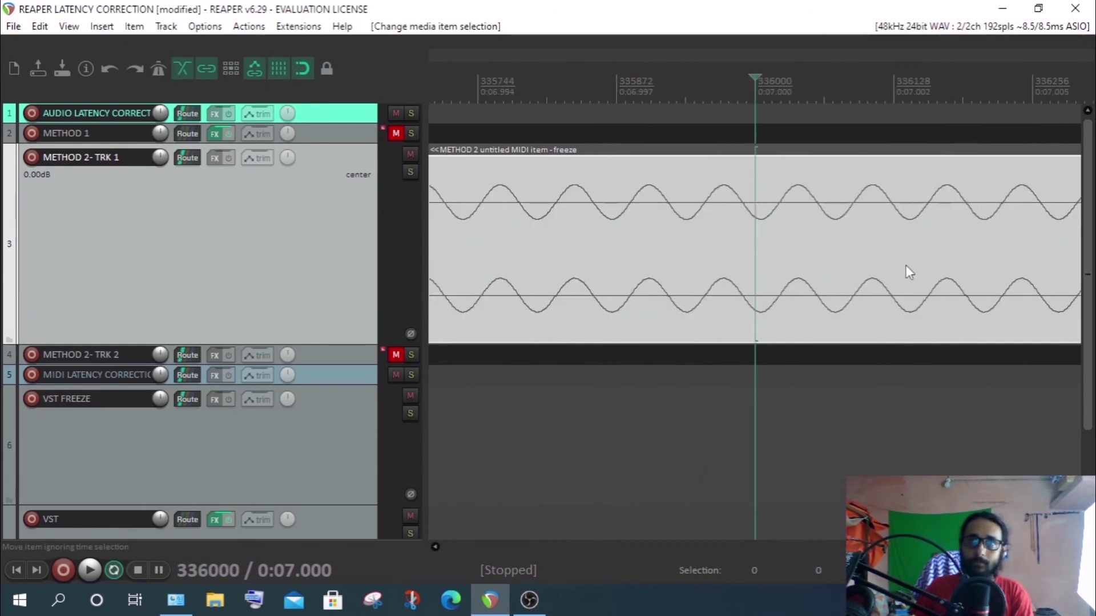
{"action": "scroll", "coordinate": [919, 265], "scroll_direction": "down", "scroll_amount": 2}
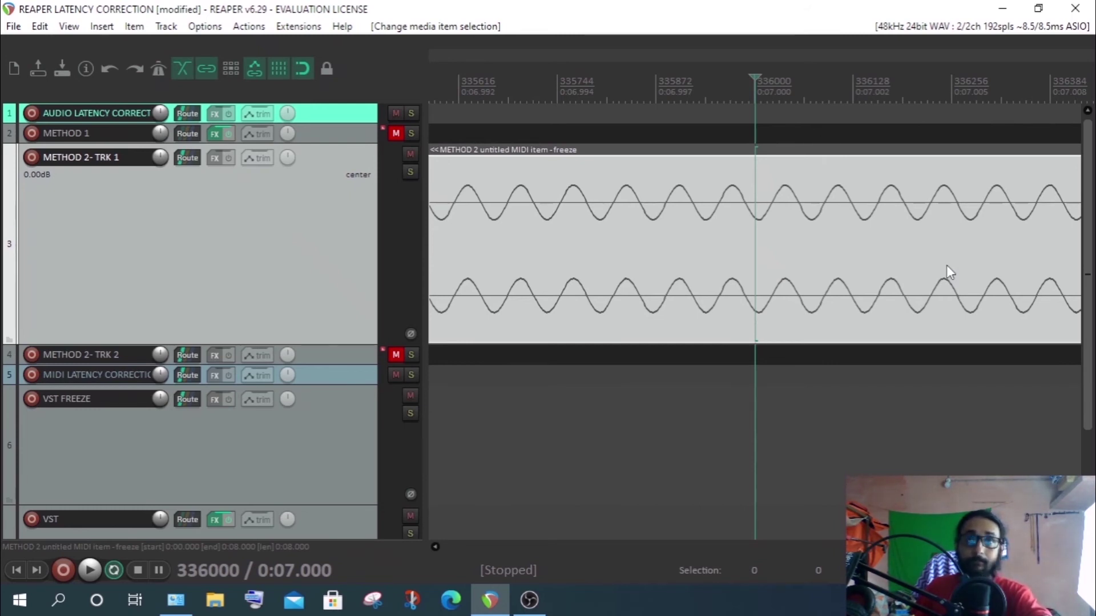
Step the edit cursor forward through successive zero crossings of the METHOD 2- TRK 1 sine wave just after 7 seconds
{"action": "left_click", "coordinate": [773, 257]}
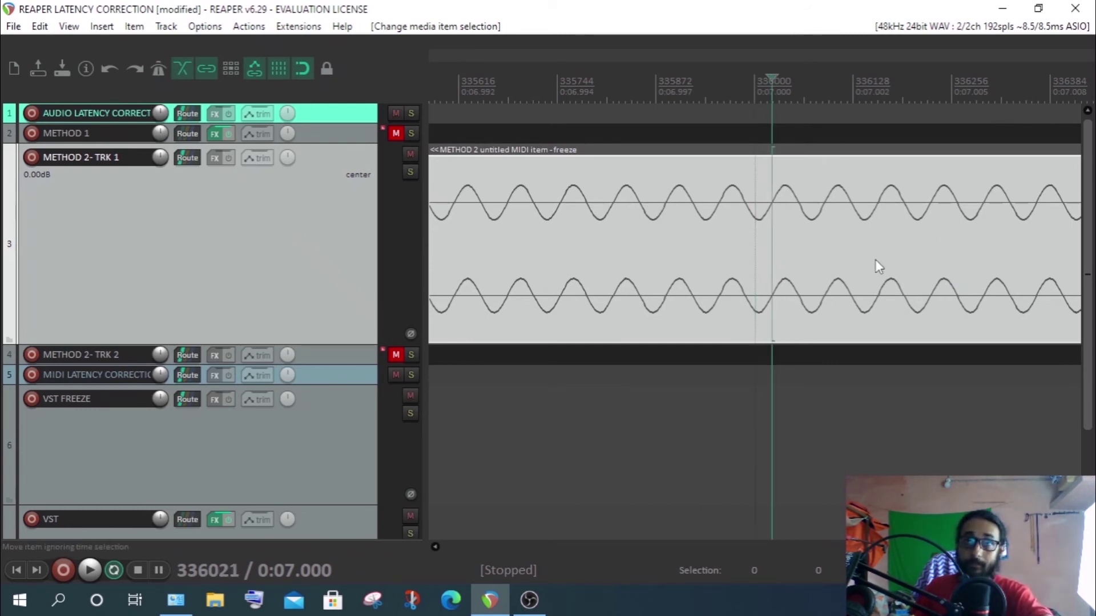
{"action": "left_click", "coordinate": [798, 257]}
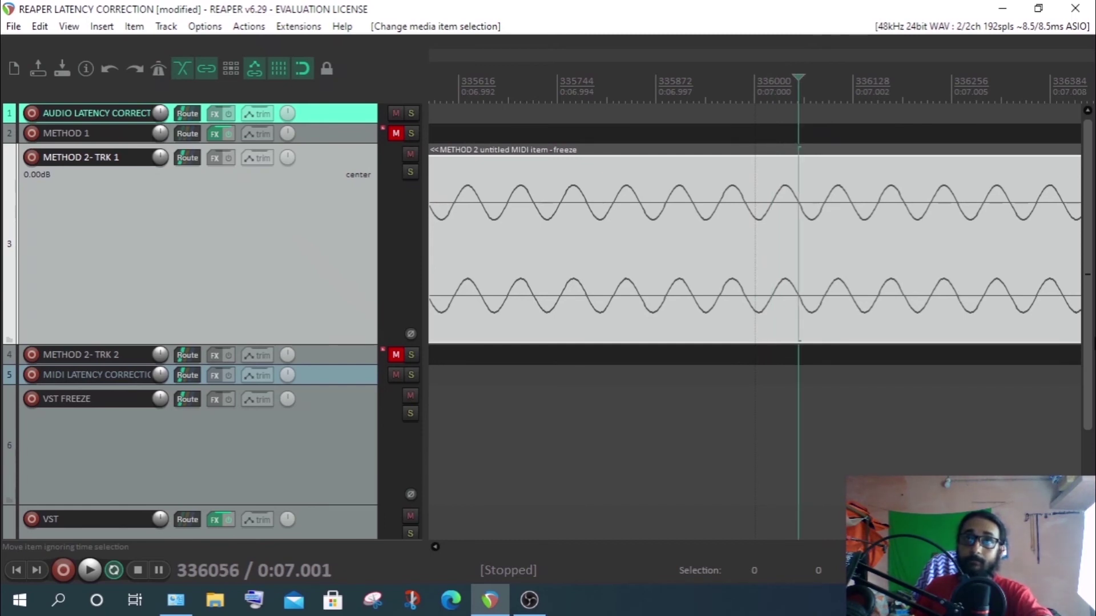
{"action": "left_click", "coordinate": [826, 256]}
{"action": "left_click", "coordinate": [851, 257]}
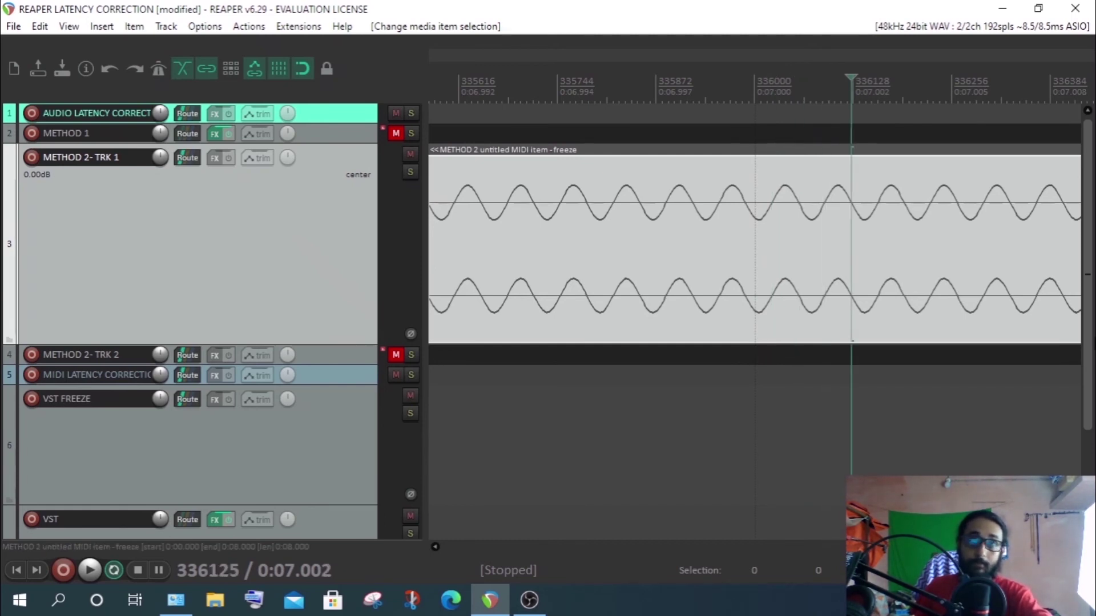
{"action": "left_click", "coordinate": [878, 257]}
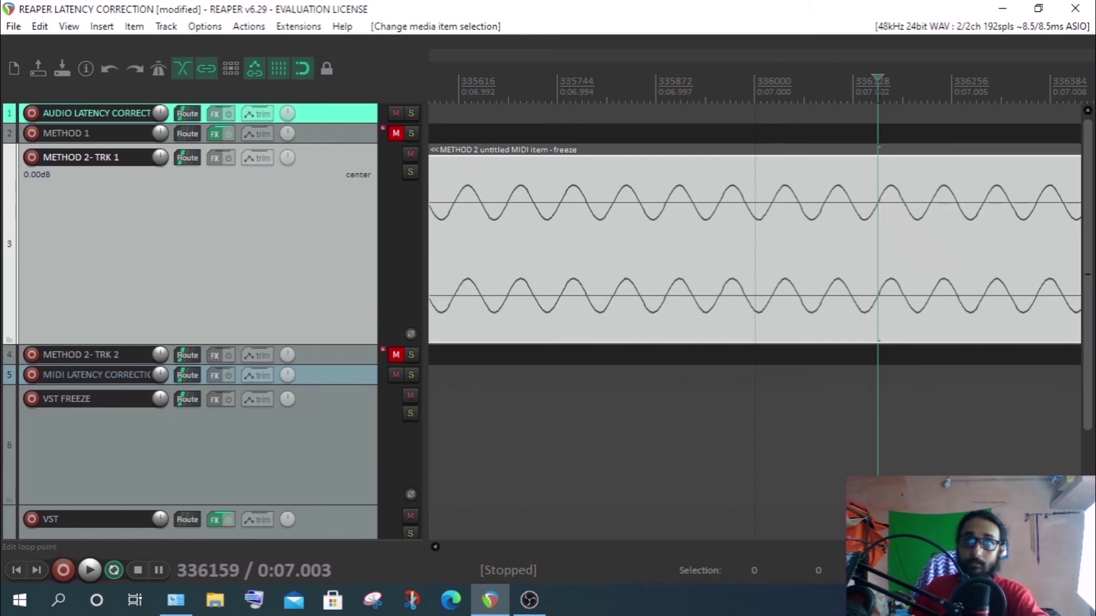
Step the edit cursor back through the sine wave's zero crossings to sample 335815
{"action": "left_click", "coordinate": [851, 91]}
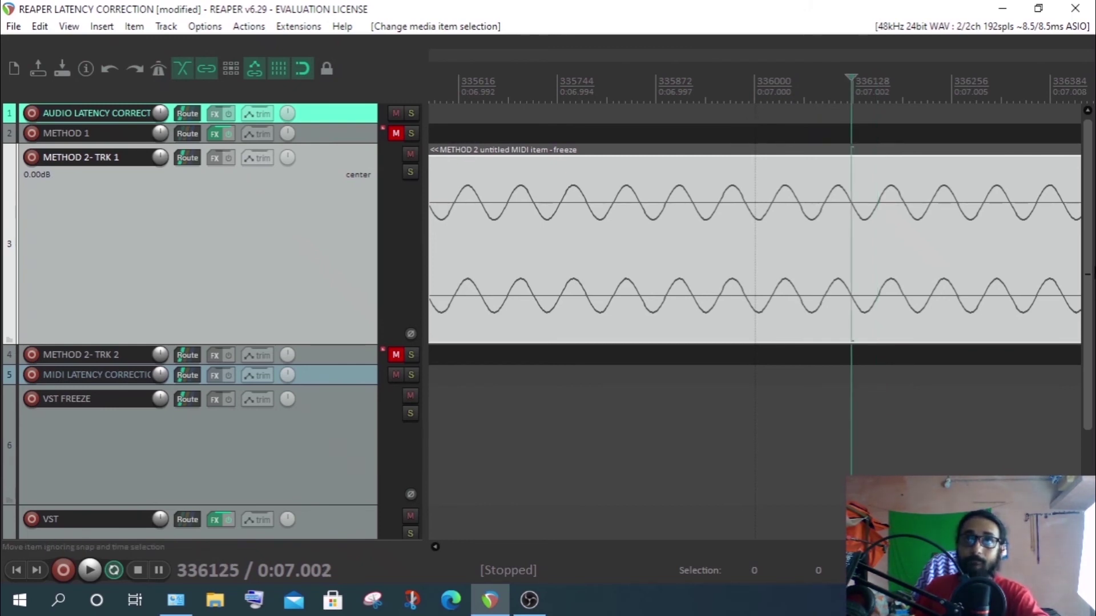
{"action": "left_click", "coordinate": [824, 91]}
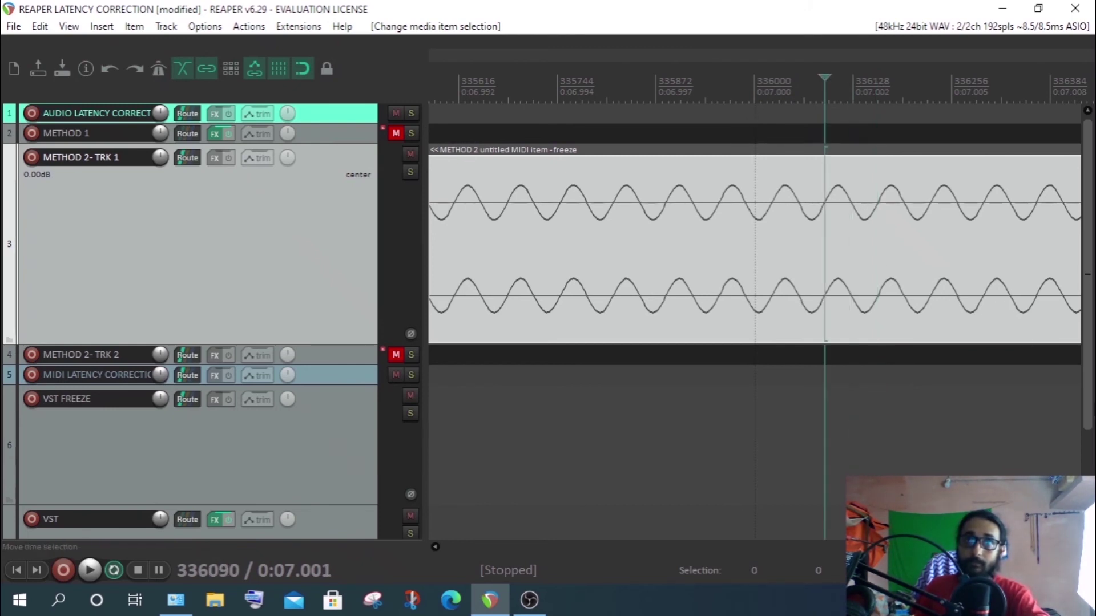
{"action": "key", "text": "Left"}
{"action": "key", "text": "Left"}
{"action": "key", "text": "Left"}
{"action": "key", "text": "Left"}
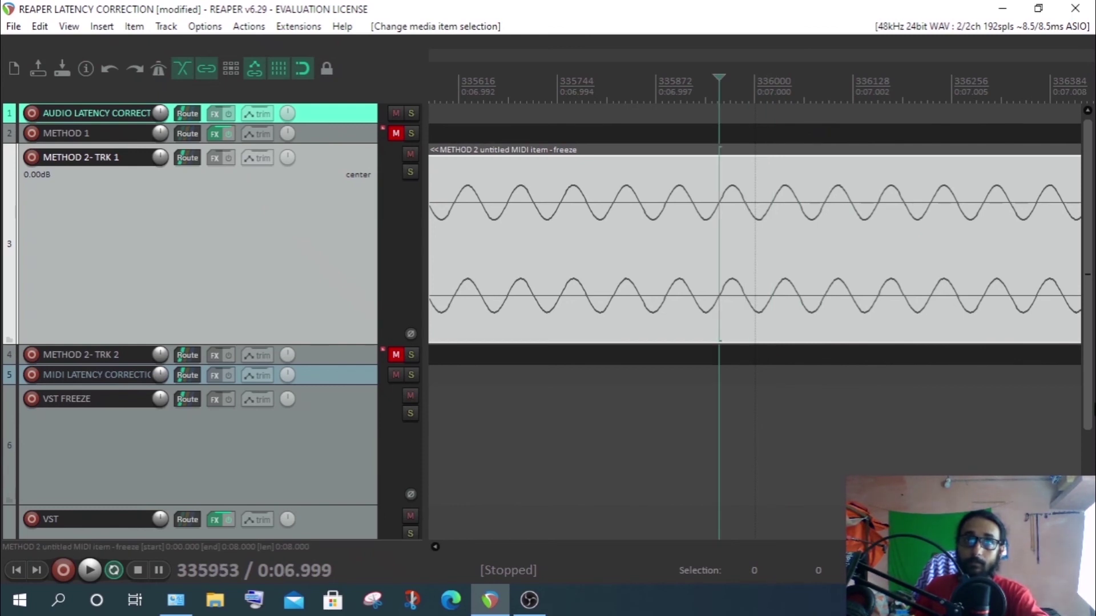
{"action": "key", "text": "Left"}
{"action": "key", "text": "Left"}
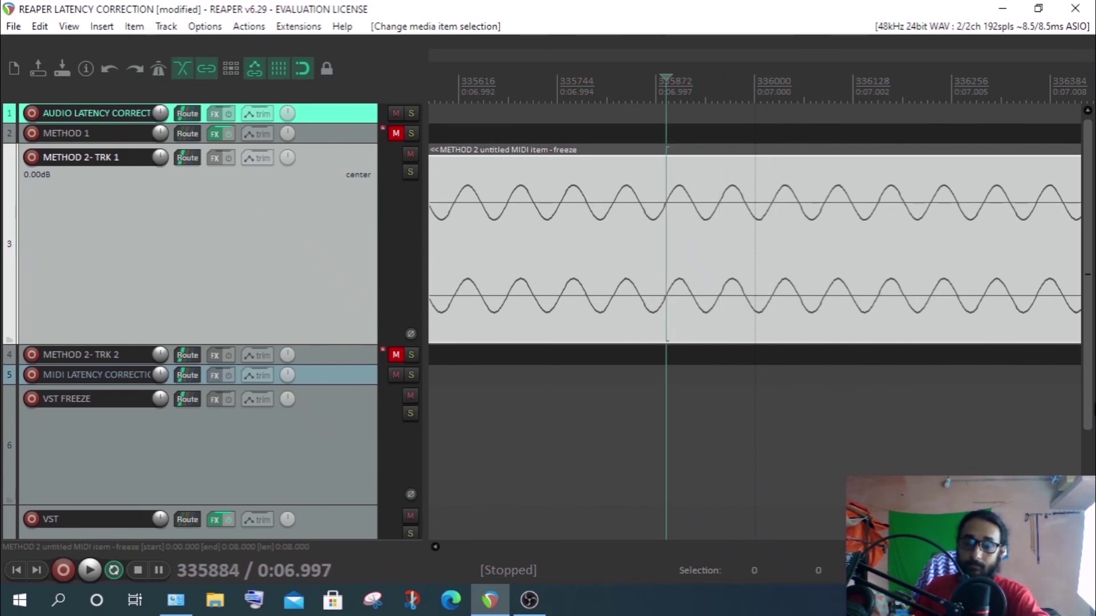
{"action": "key", "text": "Left"}
{"action": "key", "text": "Left"}
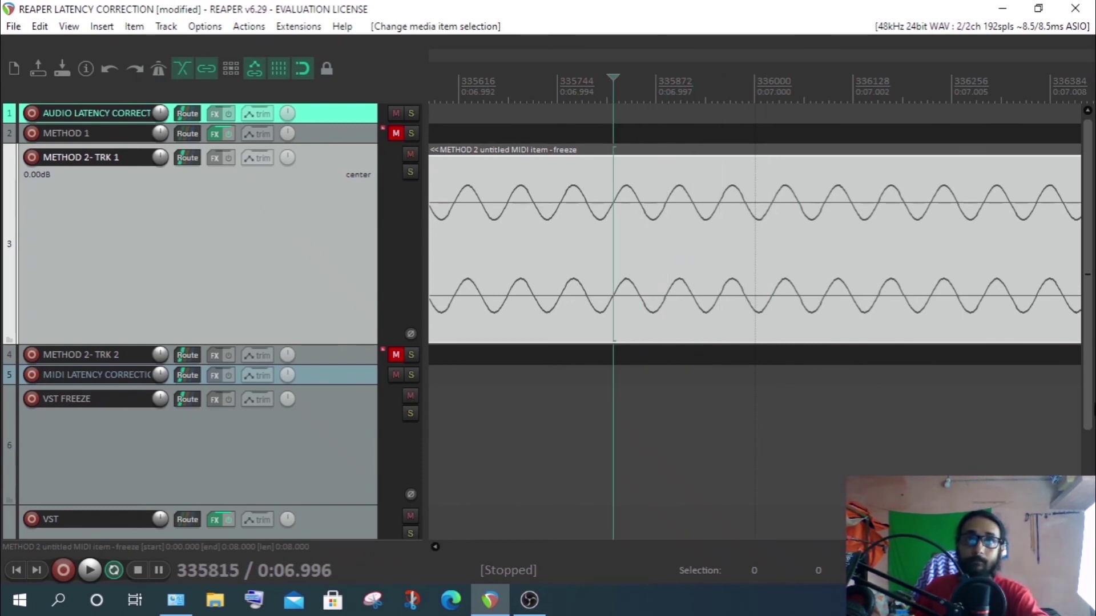
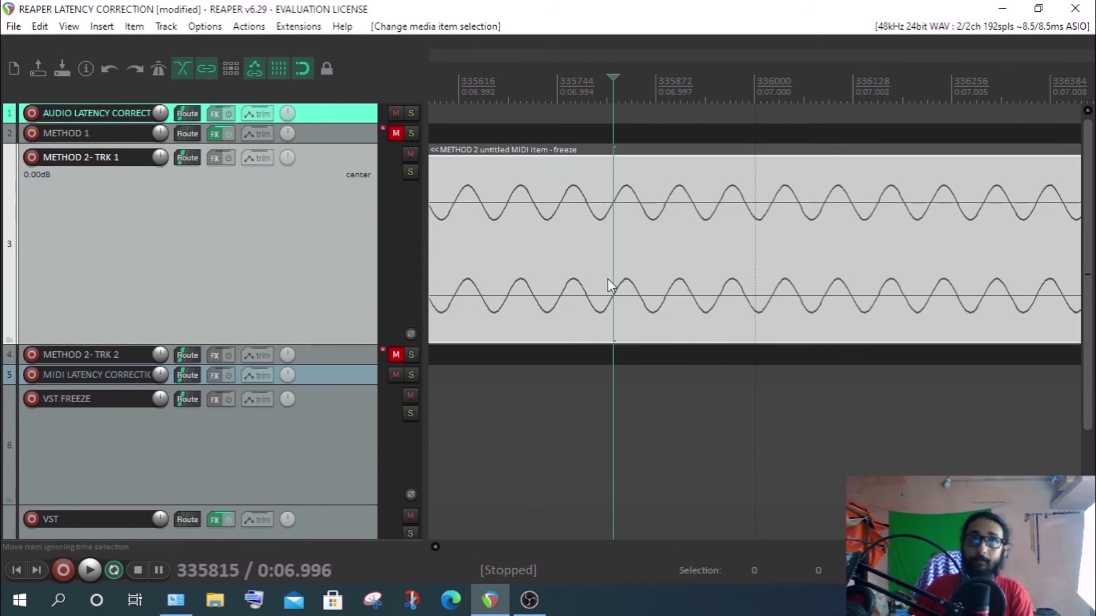
Return to the project start with the VST FREEZE and VST tracks in view, and select the frozen item with the edit cursor at 1 second
{"action": "scroll", "coordinate": [707, 242], "scroll_direction": "down", "scroll_amount": 10}
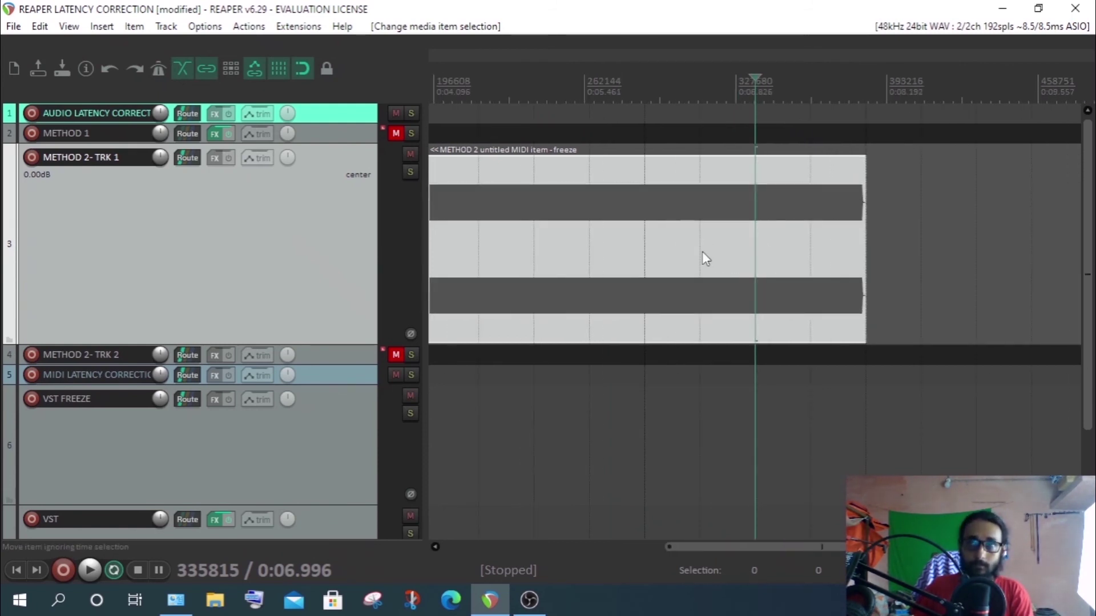
{"action": "scroll", "coordinate": [537, 240], "scroll_direction": "down", "scroll_amount": 2}
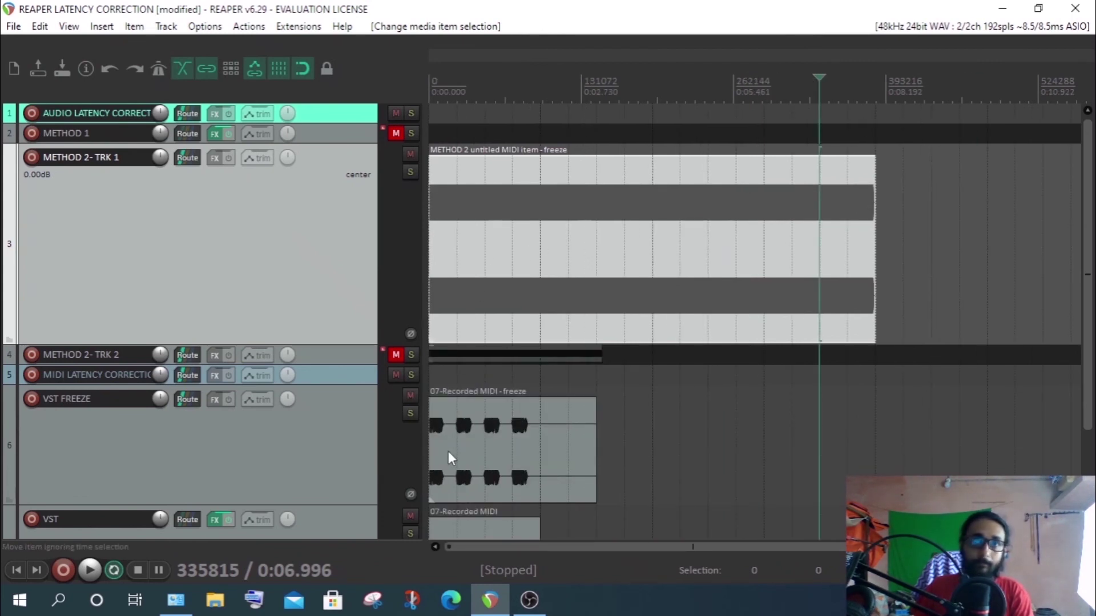
{"action": "scroll", "coordinate": [504, 413], "scroll_direction": "down", "scroll_amount": 3}
{"action": "scroll", "coordinate": [504, 413], "scroll_direction": "up", "scroll_amount": 5}
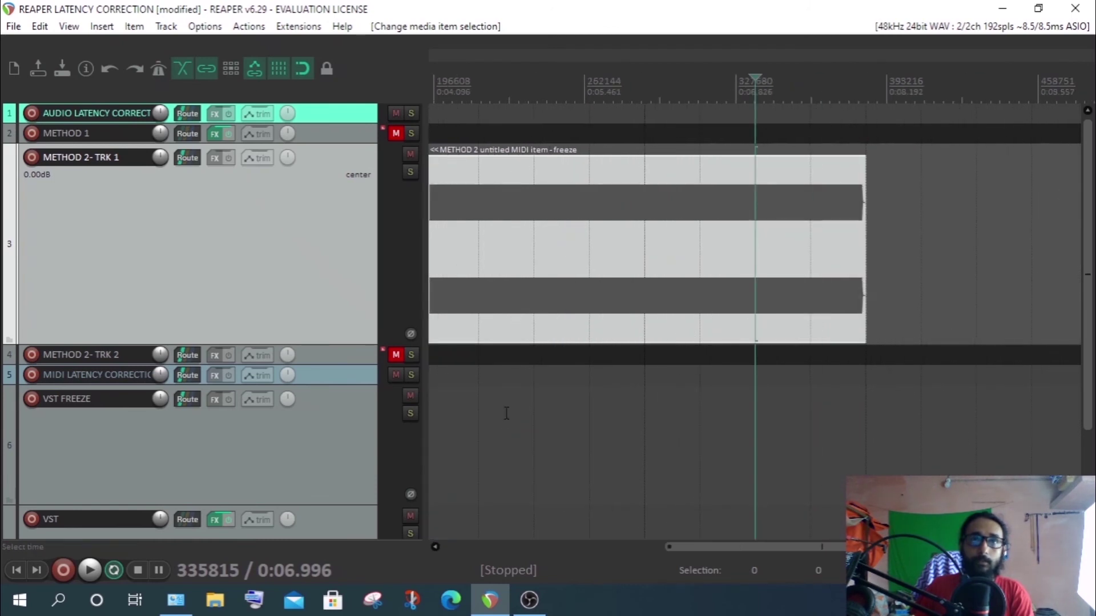
{"action": "left_click_drag", "start_coordinate": [720, 546], "coordinate": [387, 553]}
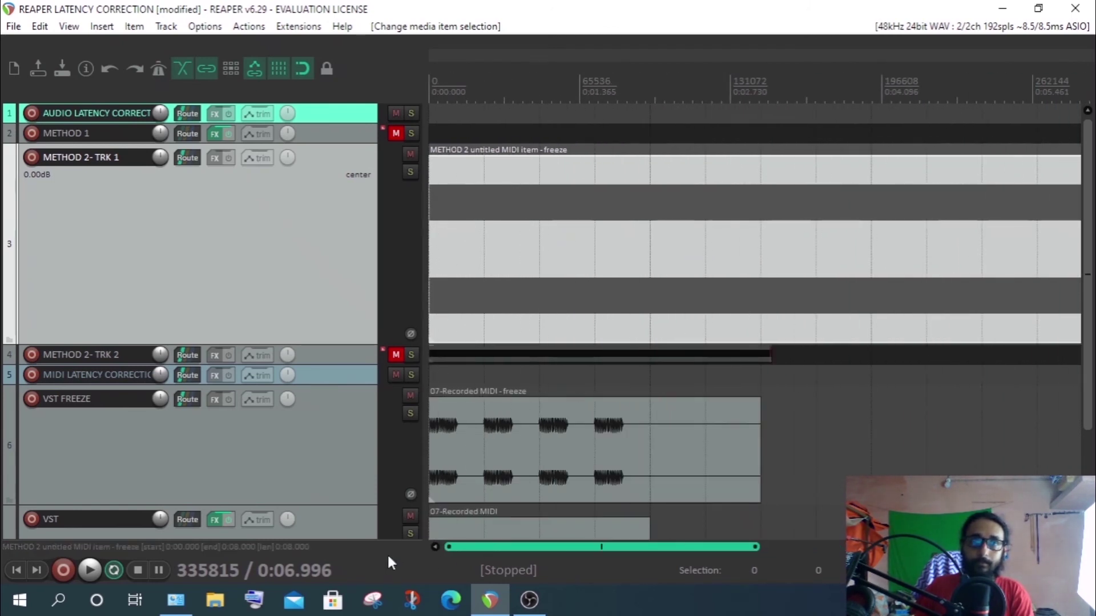
{"action": "scroll", "coordinate": [458, 166], "scroll_direction": "down", "scroll_amount": 2}
{"action": "key", "text": "Home"}
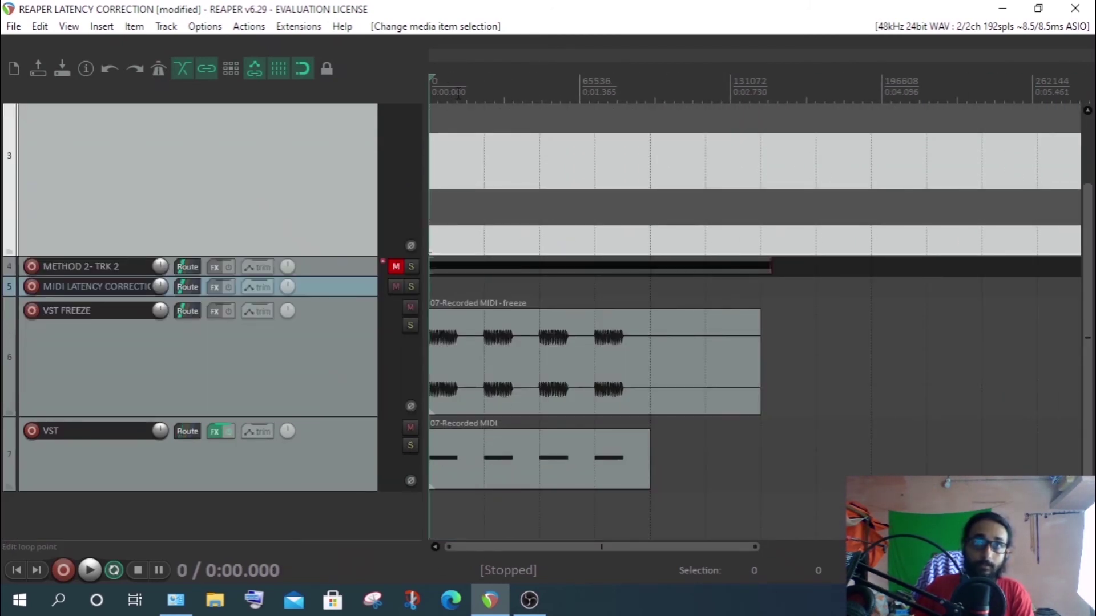
{"action": "scroll", "coordinate": [458, 94], "scroll_direction": "up", "scroll_amount": 4}
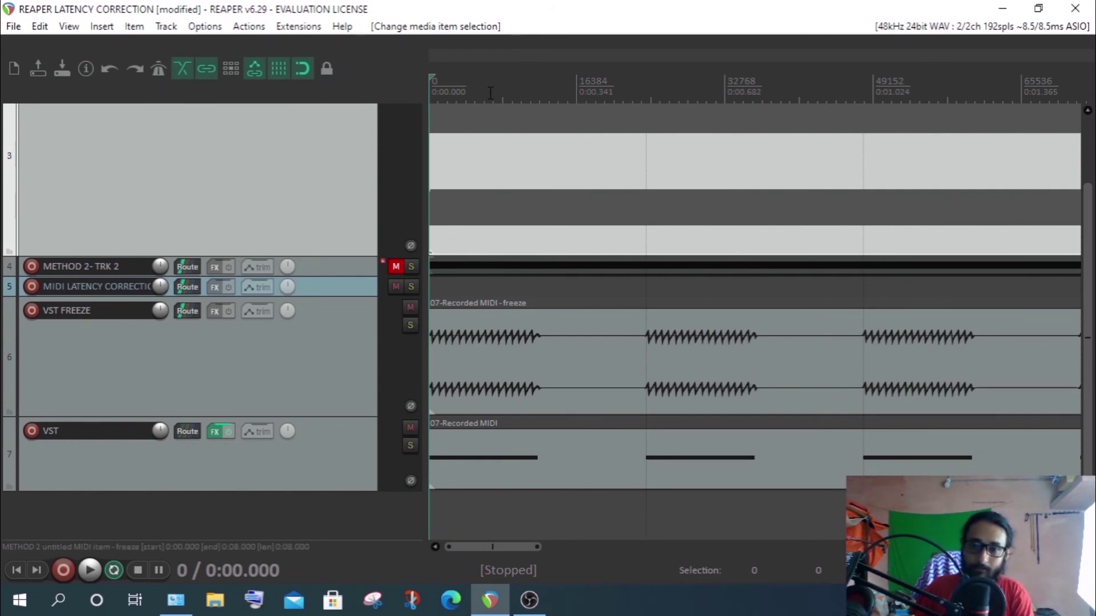
{"action": "scroll", "coordinate": [519, 110], "scroll_direction": "down", "scroll_amount": 4}
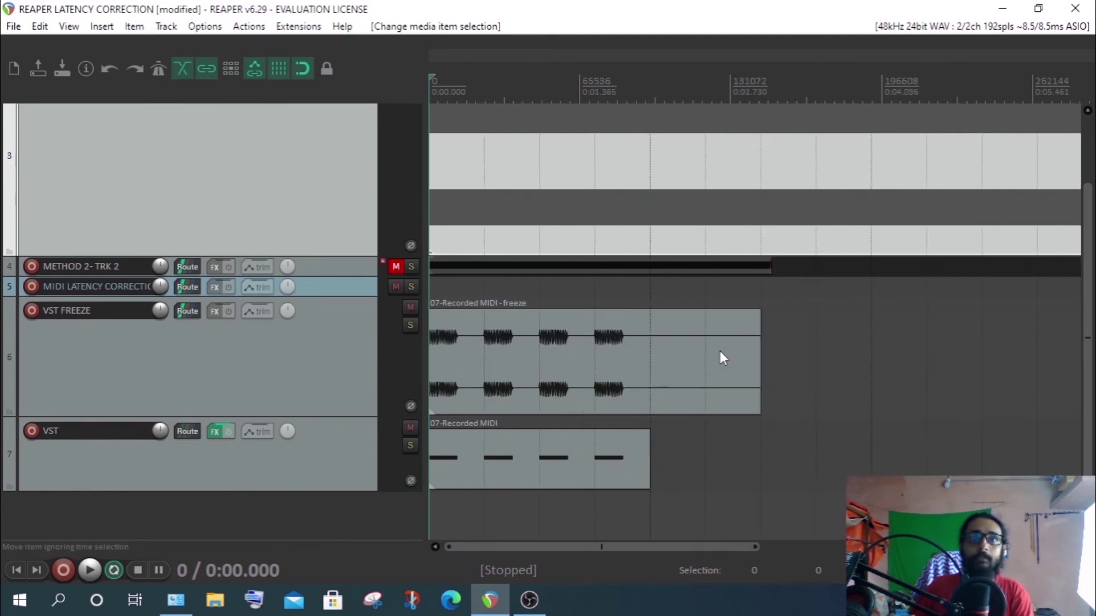
{"action": "left_click", "coordinate": [546, 363]}
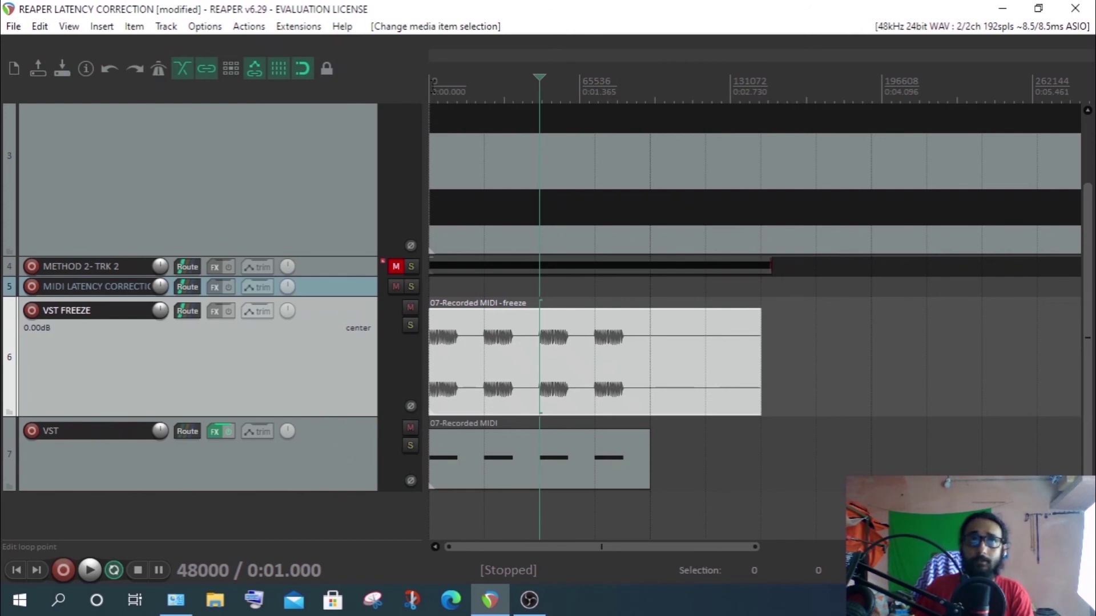
Compare the note starts in the frozen item with the VST track's MIDI notes at 0, 0.5 and 1 second
{"action": "left_click", "coordinate": [433, 85]}
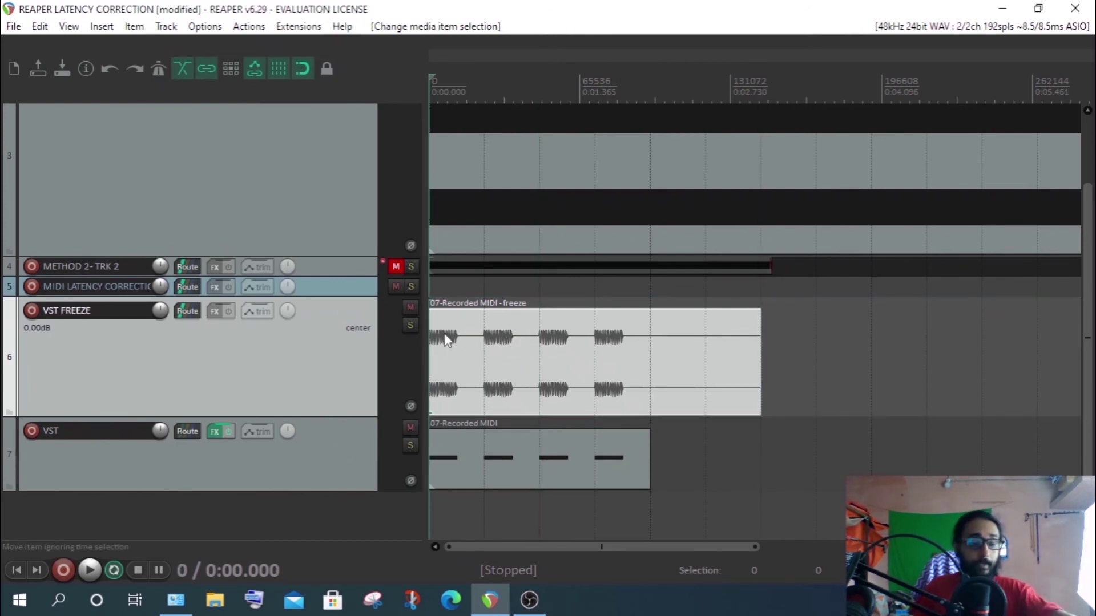
{"action": "left_click", "coordinate": [484, 323]}
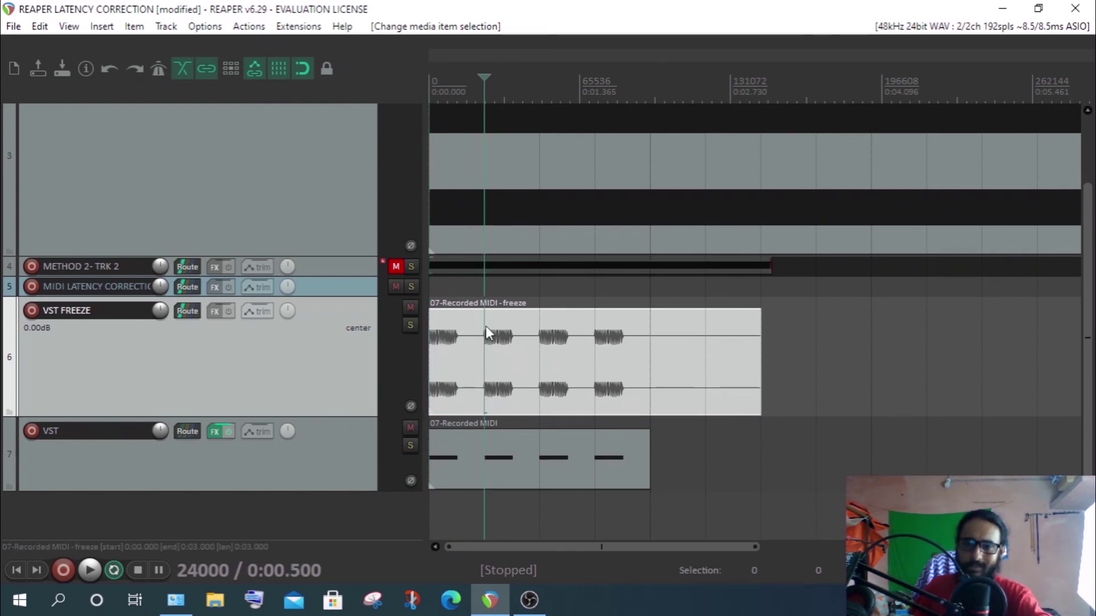
{"action": "left_click", "coordinate": [539, 85]}
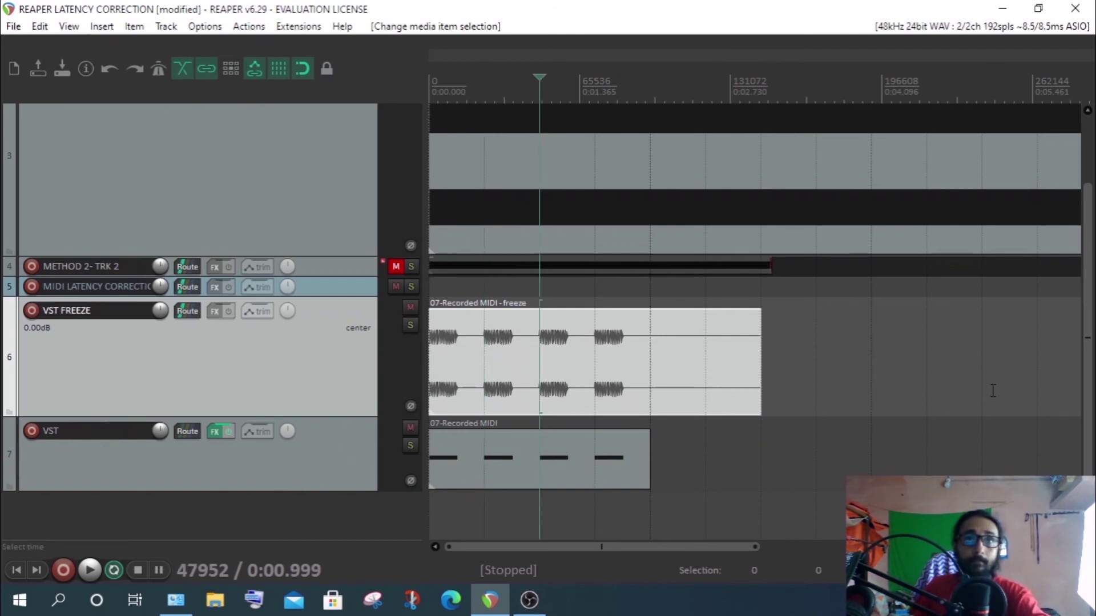
{"action": "scroll", "coordinate": [812, 369], "scroll_direction": "up", "scroll_amount": 3}
{"action": "scroll", "coordinate": [811, 370], "scroll_direction": "up", "scroll_amount": 5}
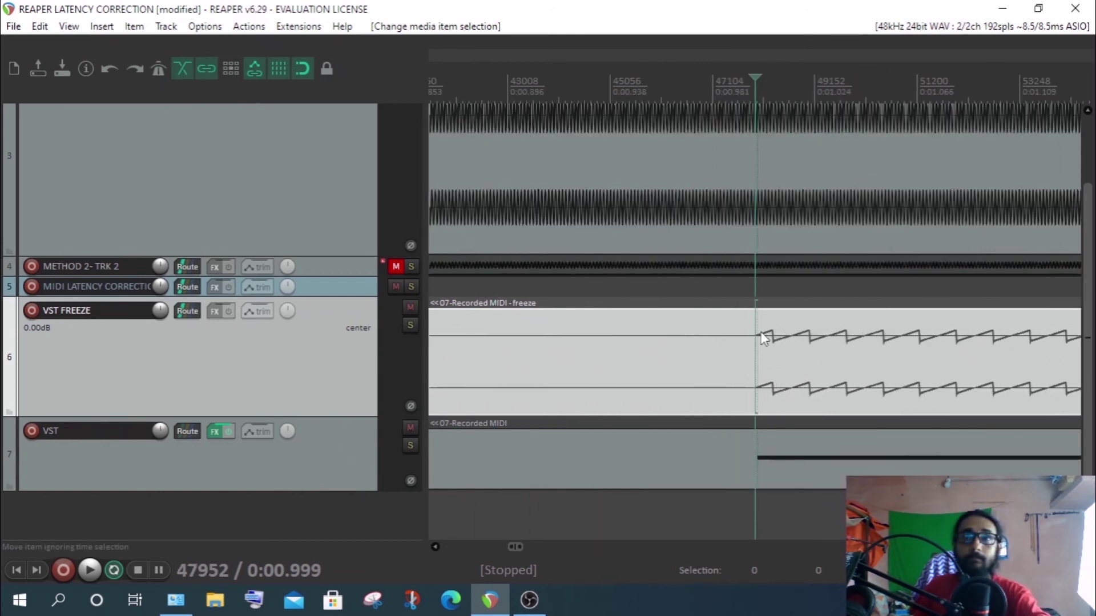
{"action": "scroll", "coordinate": [773, 340], "scroll_direction": "down", "scroll_amount": 5}
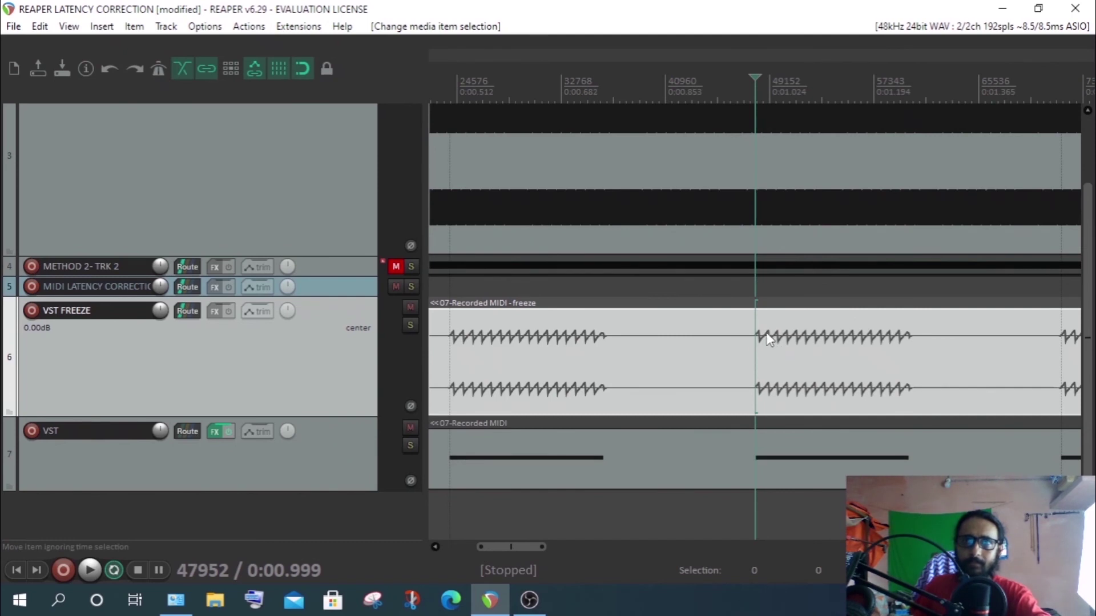
{"action": "scroll", "coordinate": [977, 378], "scroll_direction": "down", "scroll_amount": 4}
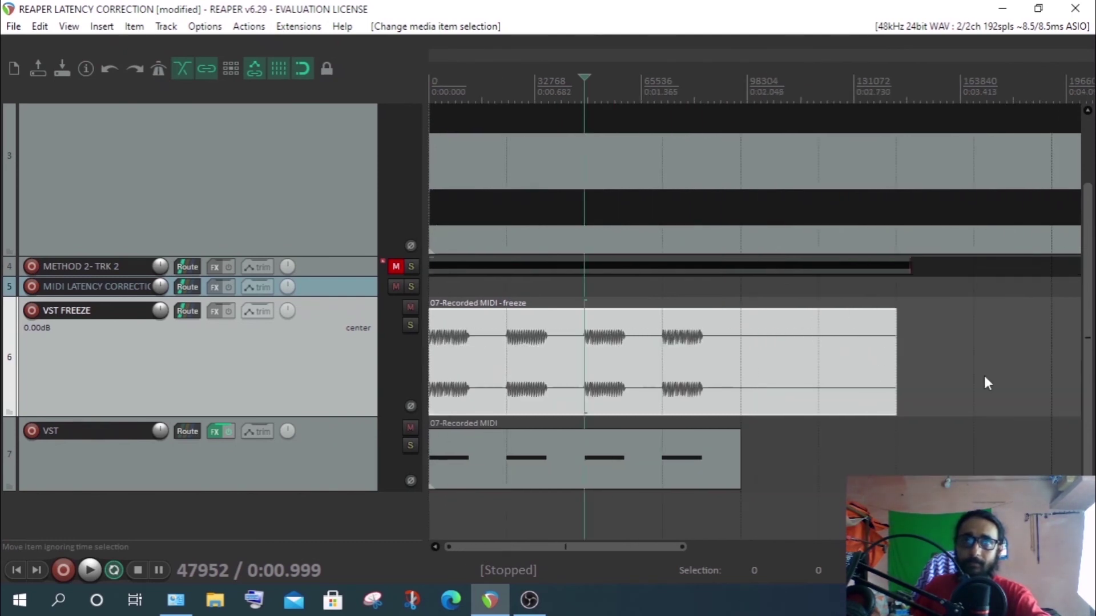
Check the fourth note's start in the frozen item against its MIDI note at 1.5 seconds
{"action": "left_click", "coordinate": [665, 354]}
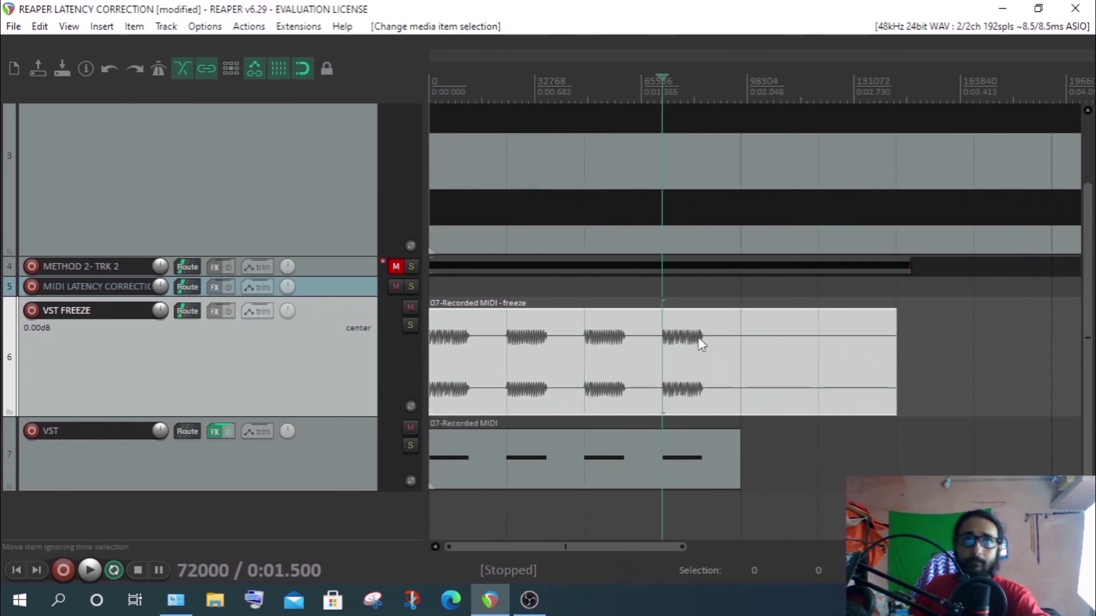
{"action": "scroll", "coordinate": [779, 356], "scroll_direction": "up", "scroll_amount": 3}
{"action": "scroll", "coordinate": [794, 360], "scroll_direction": "up", "scroll_amount": 2}
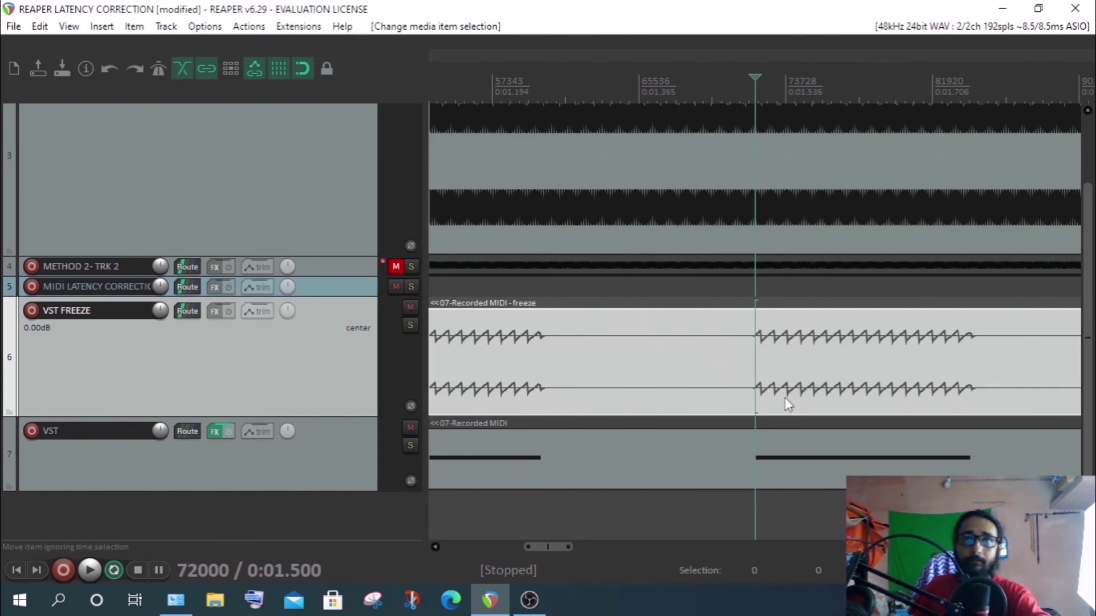
{"action": "scroll", "coordinate": [685, 368], "scroll_direction": "up", "scroll_amount": 1}
Go from the project start to the second note at 0.5 seconds and examine its frozen waveform's onset down to sample level
{"action": "key", "text": "Home"}
{"action": "scroll", "coordinate": [799, 370], "scroll_direction": "down", "scroll_amount": 3}
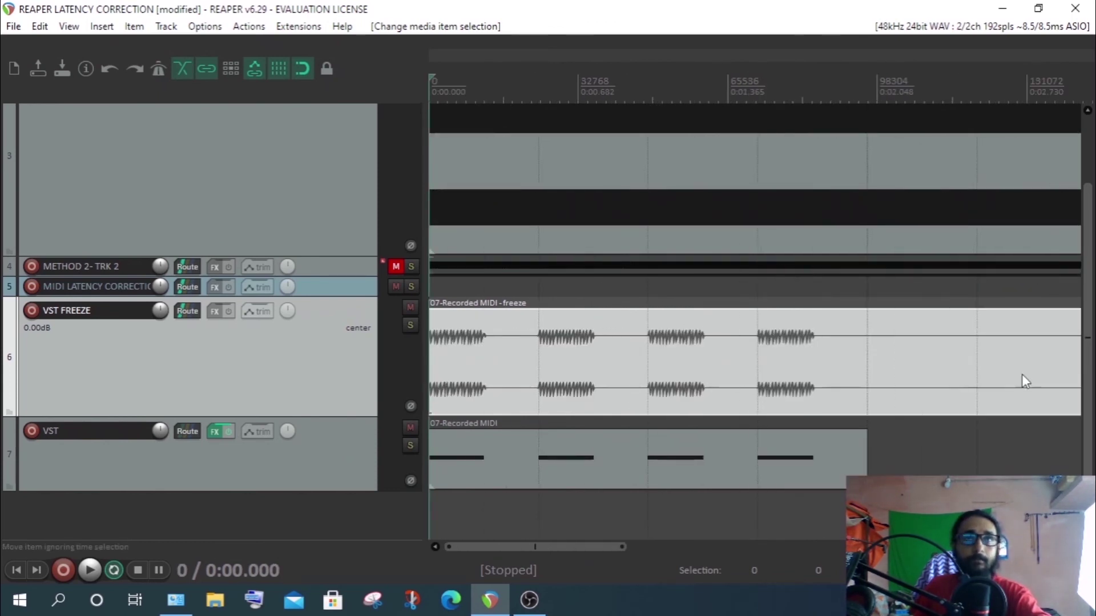
{"action": "key", "text": "Right"}
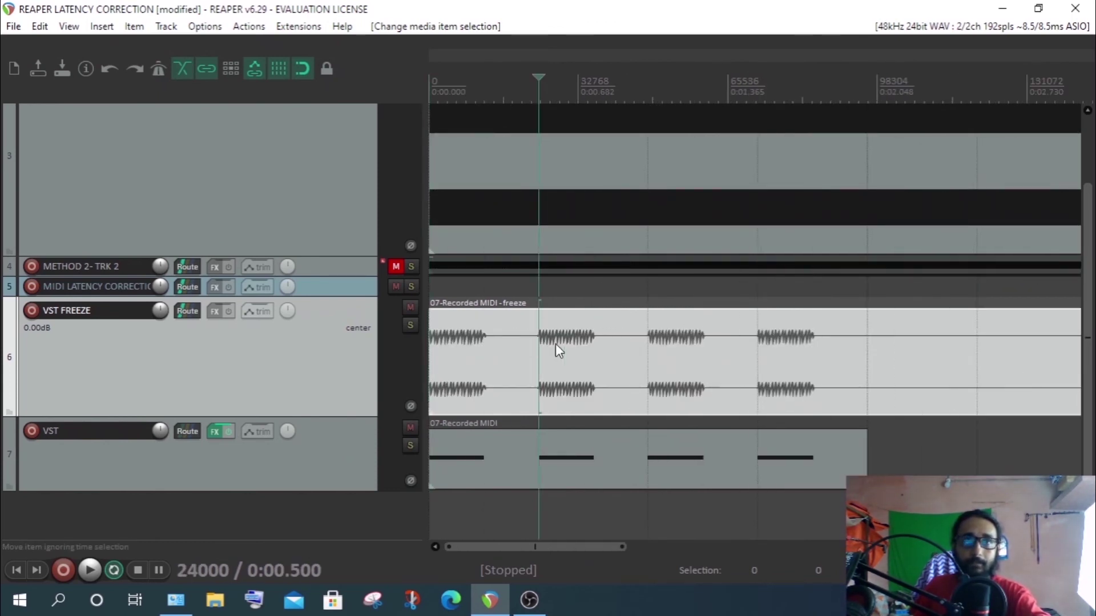
{"action": "scroll", "coordinate": [868, 382], "scroll_direction": "up", "scroll_amount": 6}
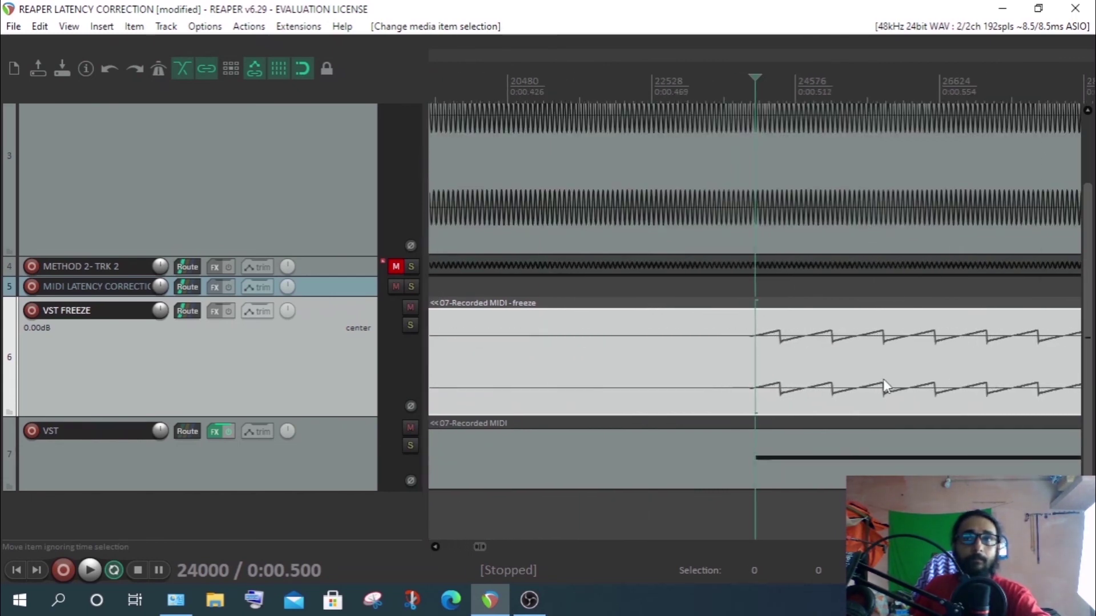
{"action": "scroll", "coordinate": [892, 391], "scroll_direction": "up", "scroll_amount": 6}
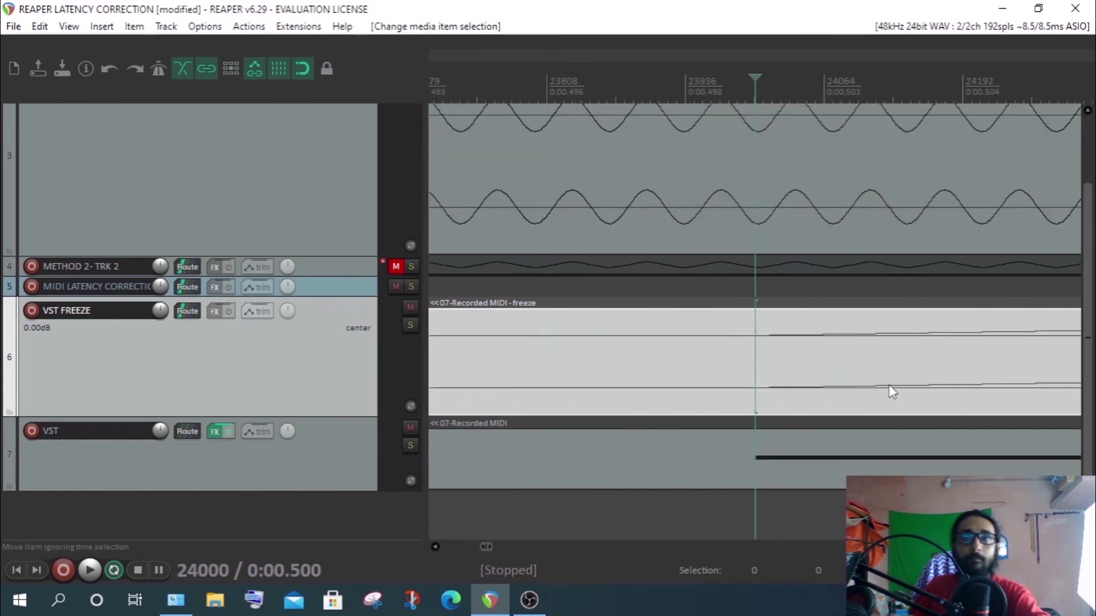
{"action": "scroll", "coordinate": [892, 391], "scroll_direction": "up", "scroll_amount": 3}
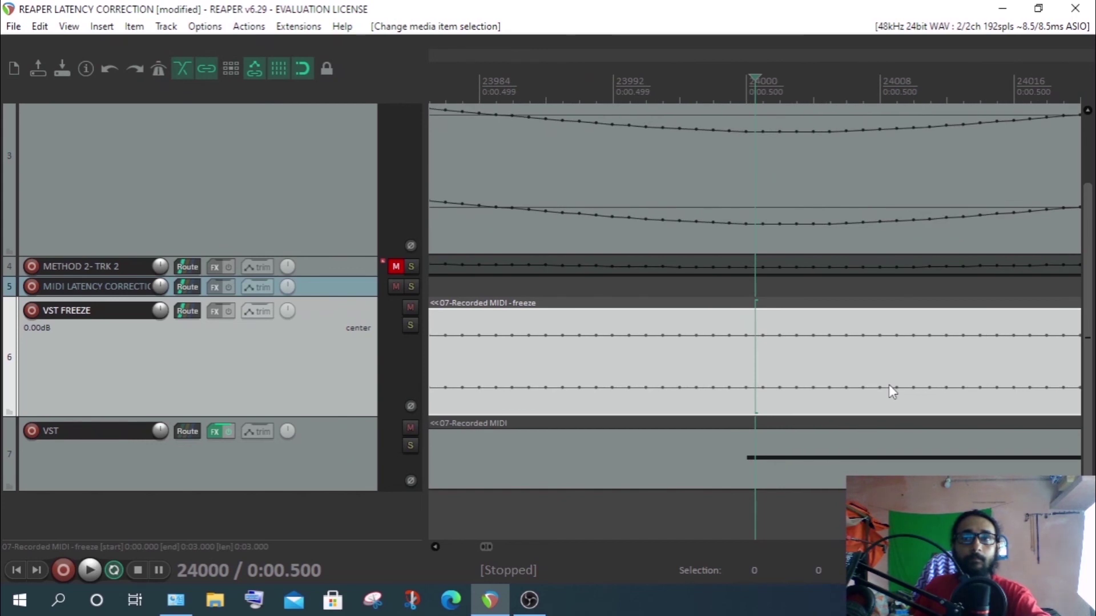
{"action": "scroll", "coordinate": [891, 392], "scroll_direction": "down", "scroll_amount": 3}
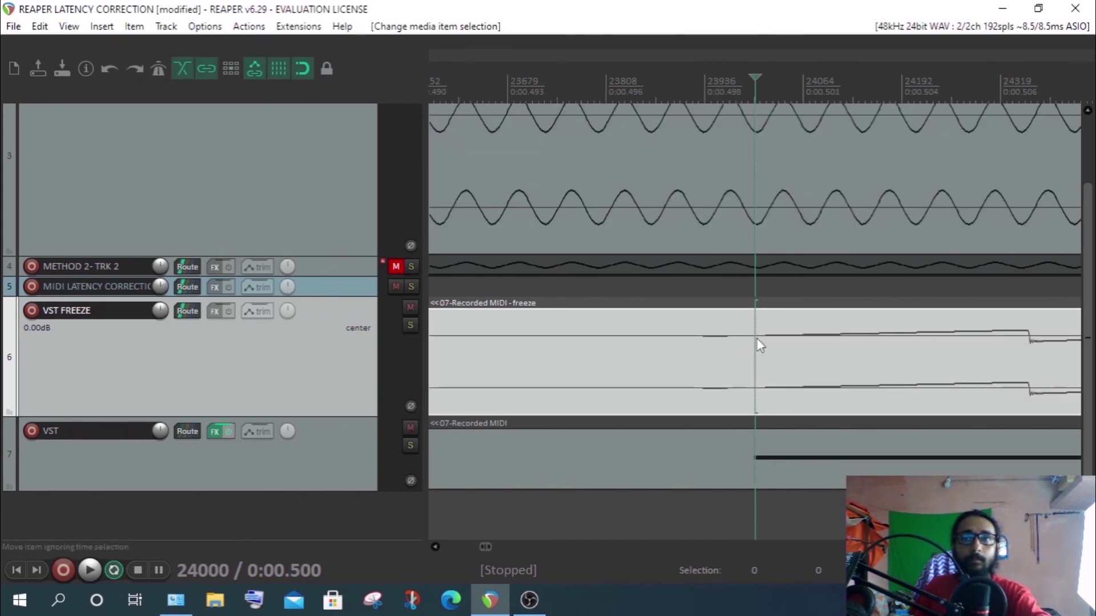
{"action": "scroll", "coordinate": [759, 345], "scroll_direction": "down", "scroll_amount": 1}
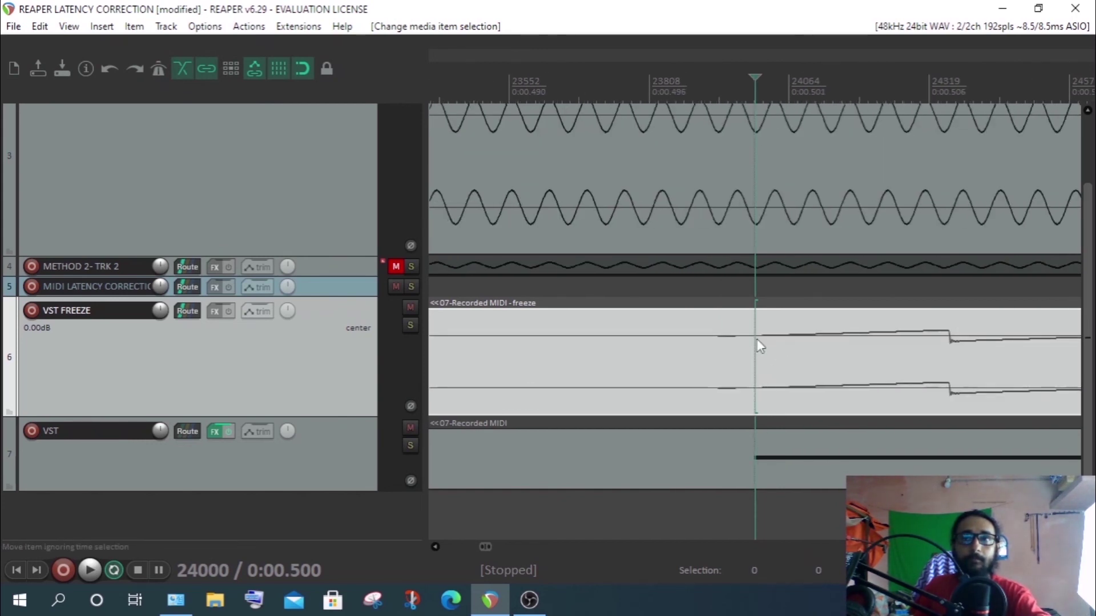
{"action": "scroll", "coordinate": [864, 343], "scroll_direction": "down", "scroll_amount": 1}
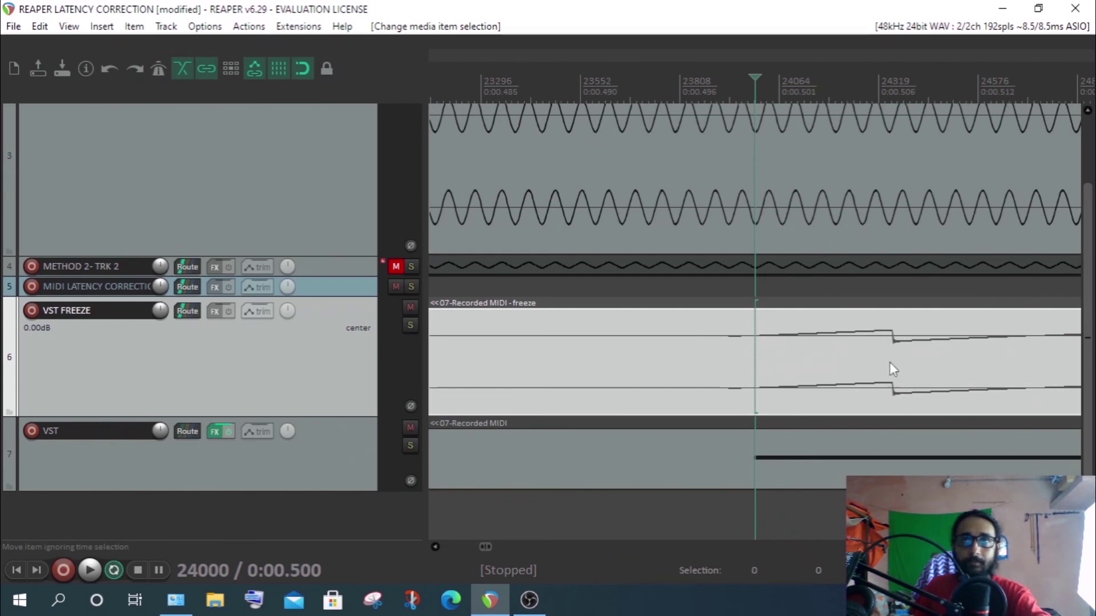
{"action": "scroll", "coordinate": [826, 358], "scroll_direction": "down", "scroll_amount": 1}
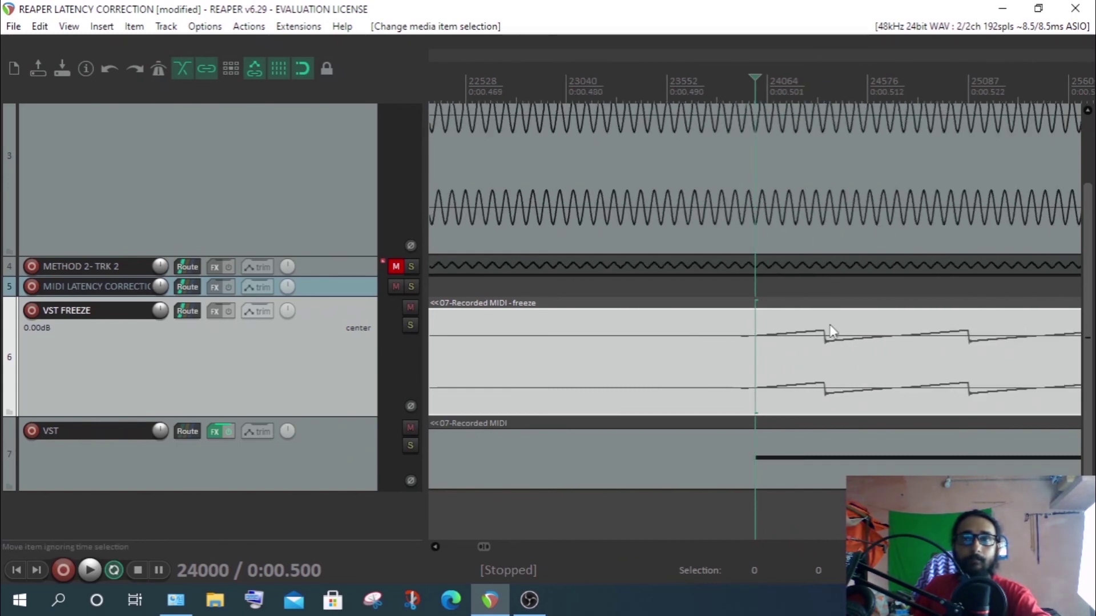
{"action": "scroll", "coordinate": [933, 343], "scroll_direction": "down", "scroll_amount": 4}
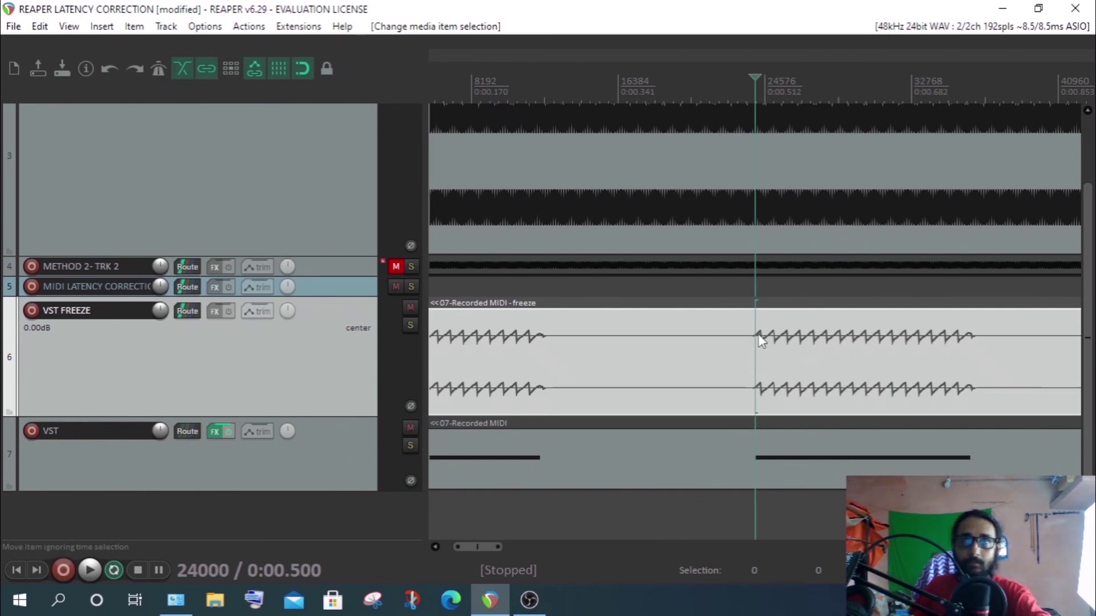
{"action": "scroll", "coordinate": [944, 359], "scroll_direction": "down", "scroll_amount": 2}
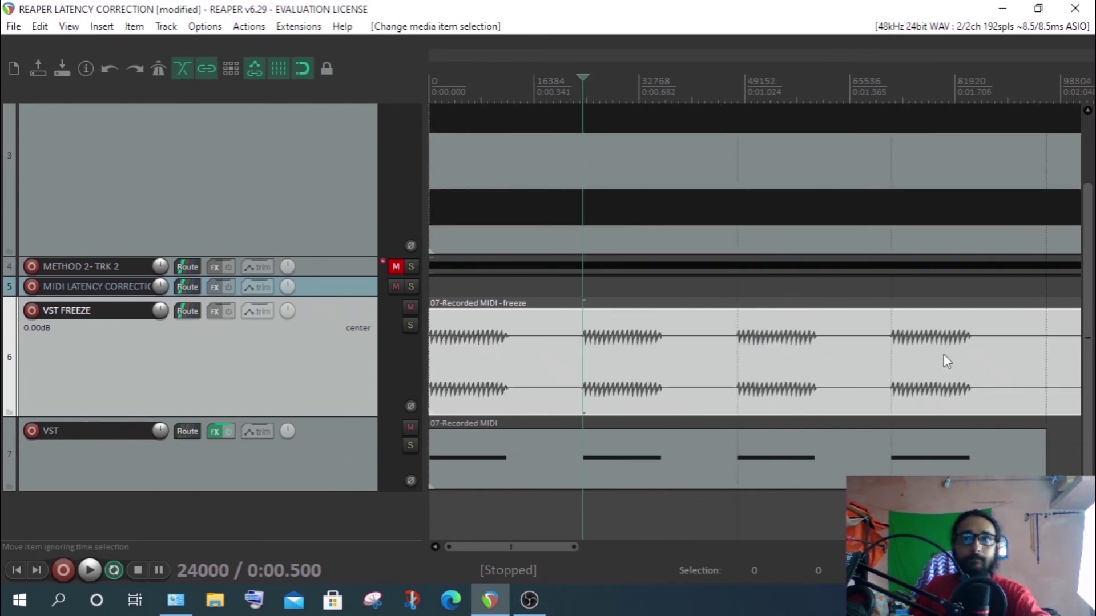
{"action": "scroll", "coordinate": [943, 354], "scroll_direction": "down", "scroll_amount": 1}
Move the edit cursor to the third note's onset at sample 47952 and examine its offset from the MIDI note and grid line
{"action": "key", "text": "Tab"}
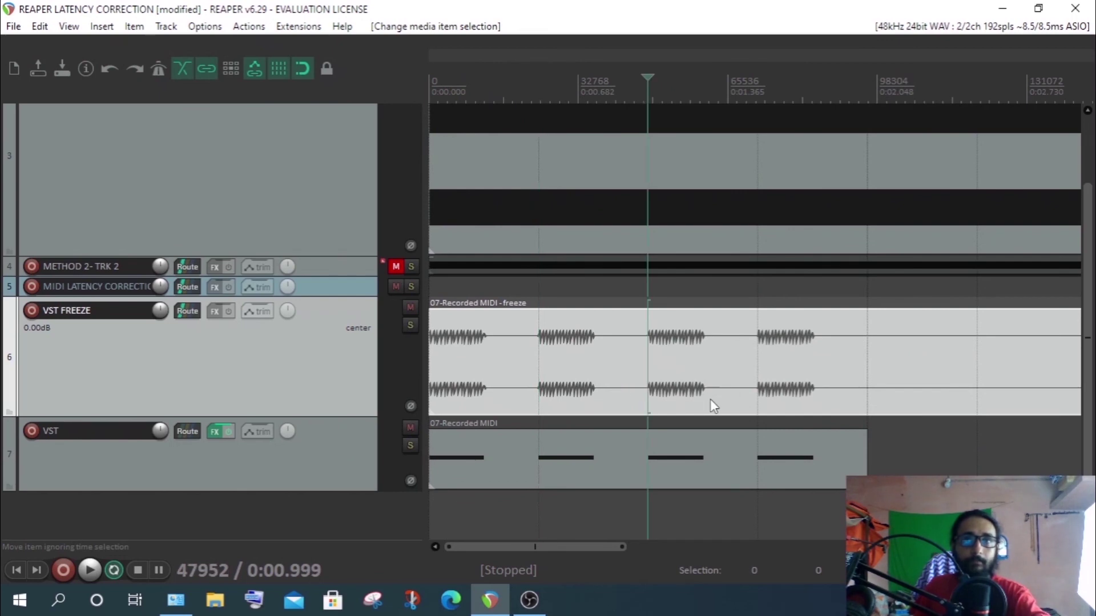
{"action": "scroll", "coordinate": [930, 391], "scroll_direction": "up", "scroll_amount": 10}
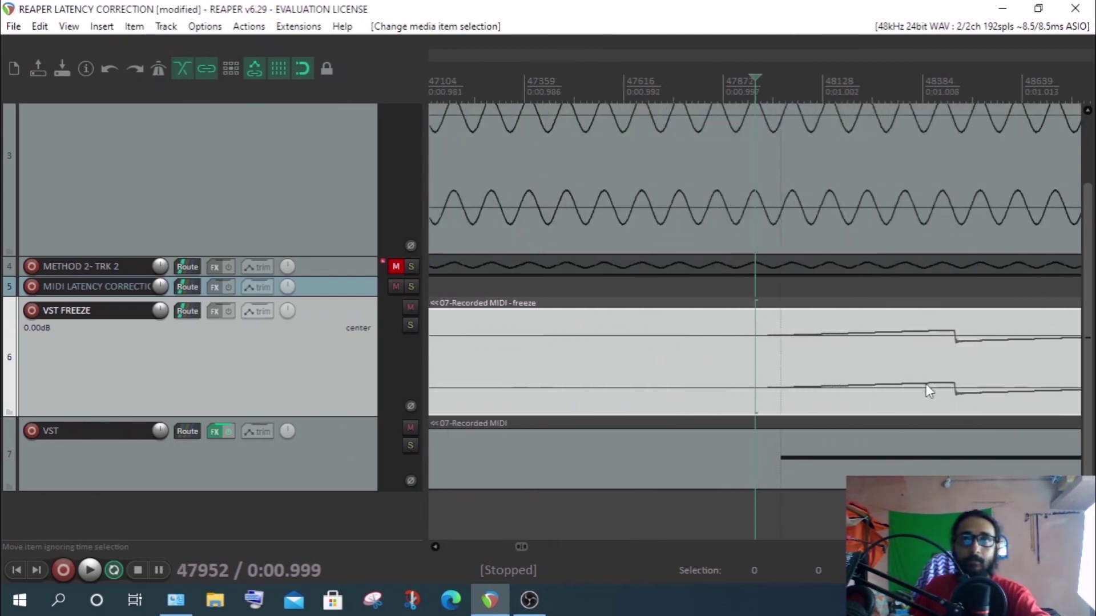
{"action": "scroll", "coordinate": [929, 391], "scroll_direction": "down", "scroll_amount": 3}
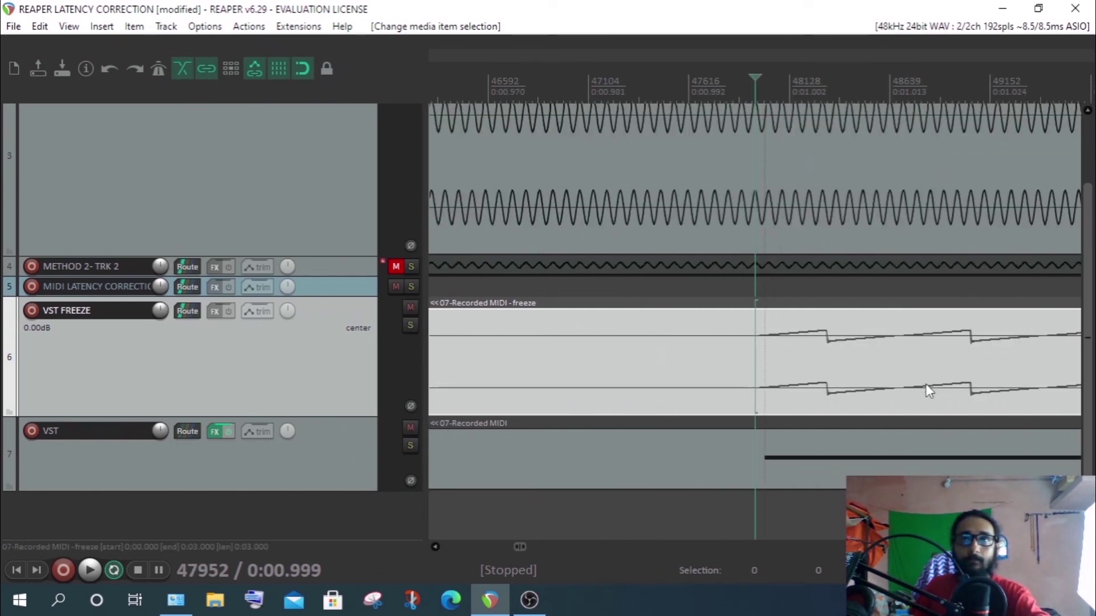
{"action": "scroll", "coordinate": [929, 391], "scroll_direction": "down", "scroll_amount": 2}
{"action": "scroll", "coordinate": [928, 391], "scroll_direction": "up", "scroll_amount": 9}
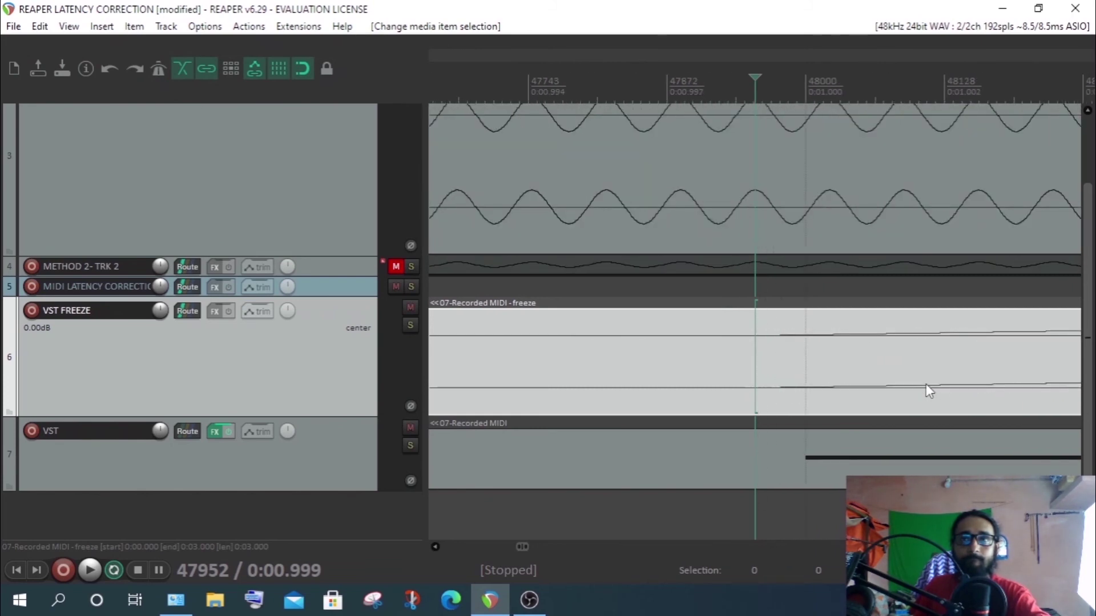
{"action": "scroll", "coordinate": [928, 390], "scroll_direction": "down", "scroll_amount": 15}
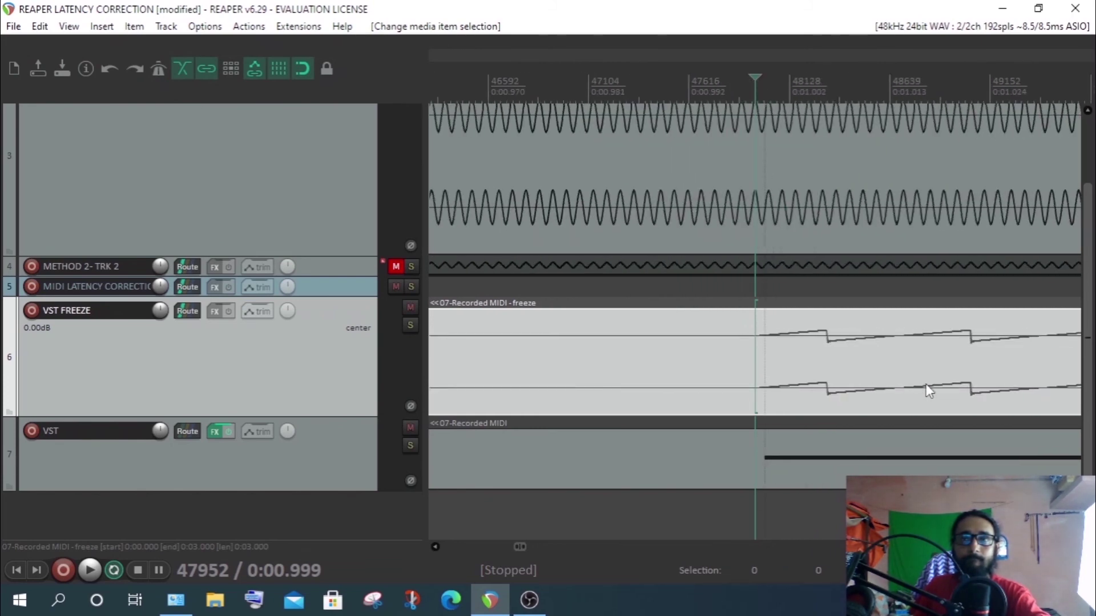
Move the edit cursor between the note starts of the frozen item, from the project start to about 1 second and back
{"action": "key", "text": "Home"}
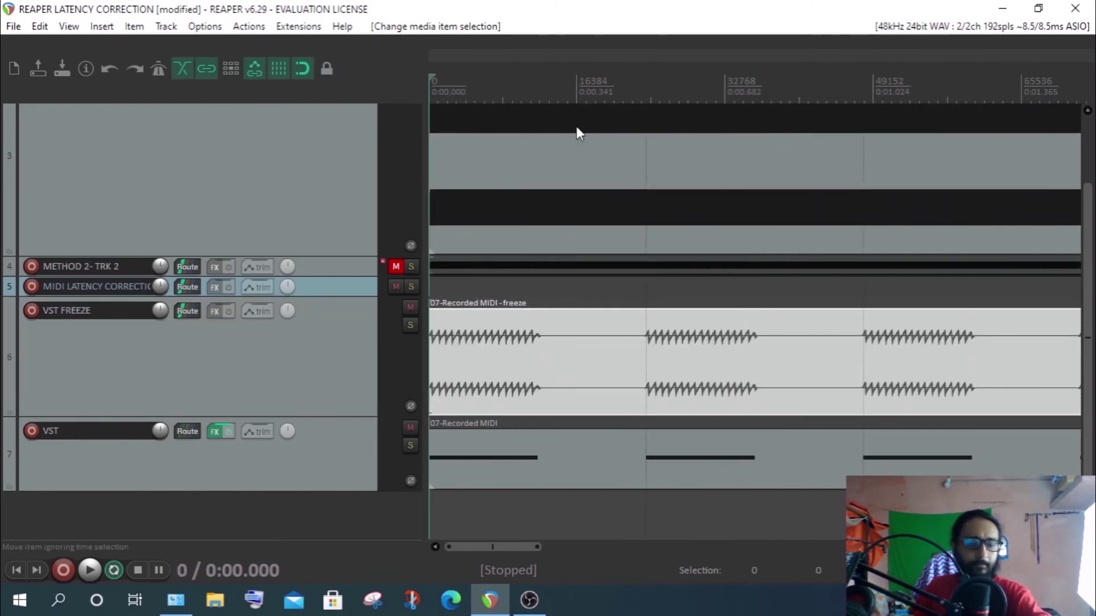
{"action": "left_click", "coordinate": [669, 162]}
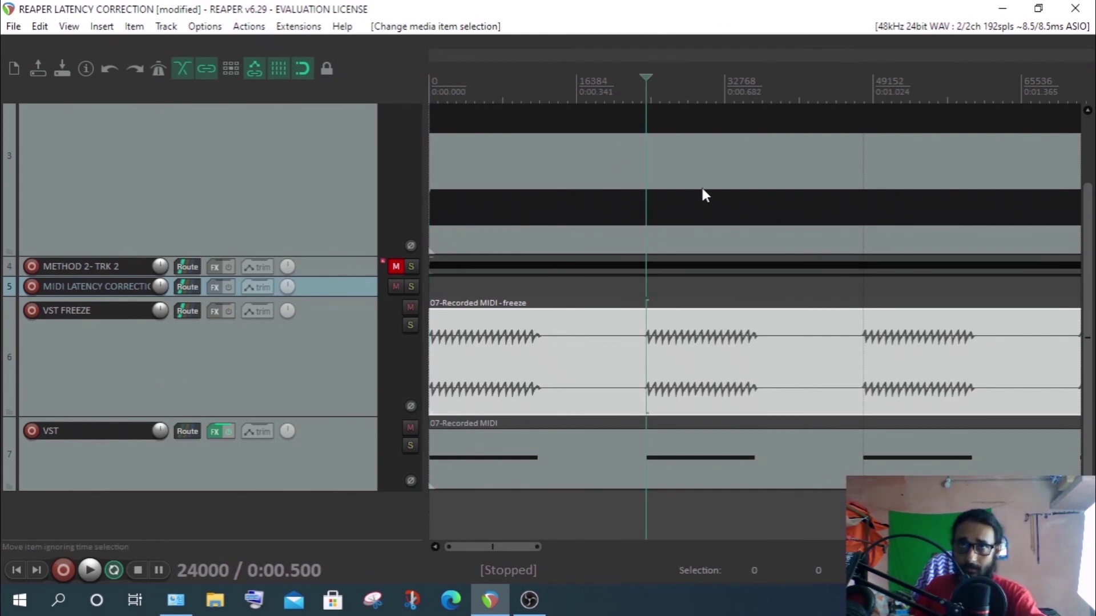
{"action": "left_click", "coordinate": [881, 191]}
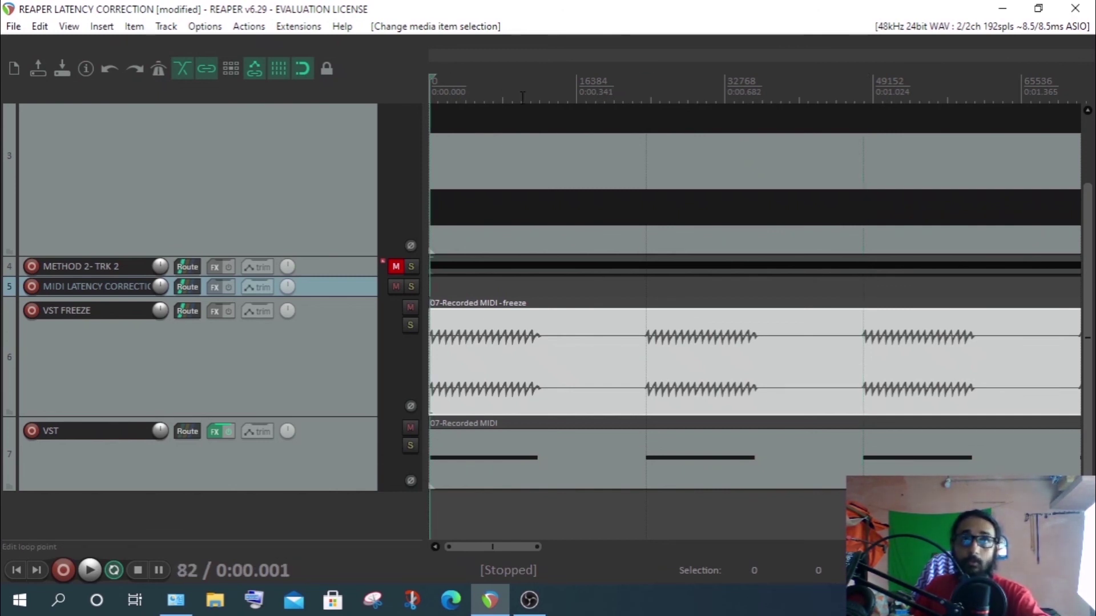
{"action": "key", "text": "space"}
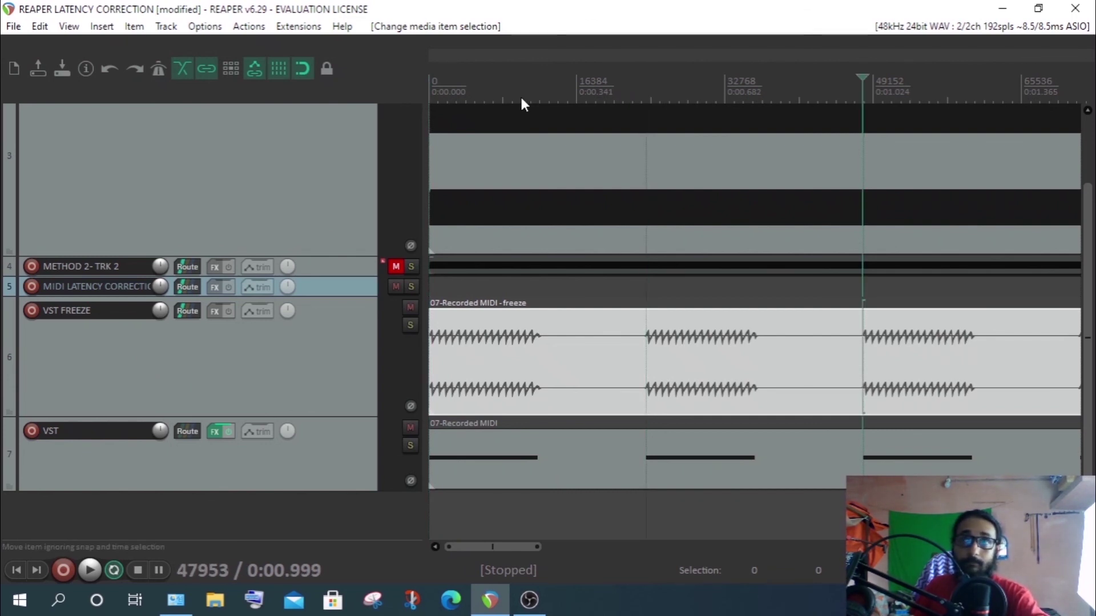
{"action": "key", "text": "Left"}
{"action": "key", "text": "Left"}
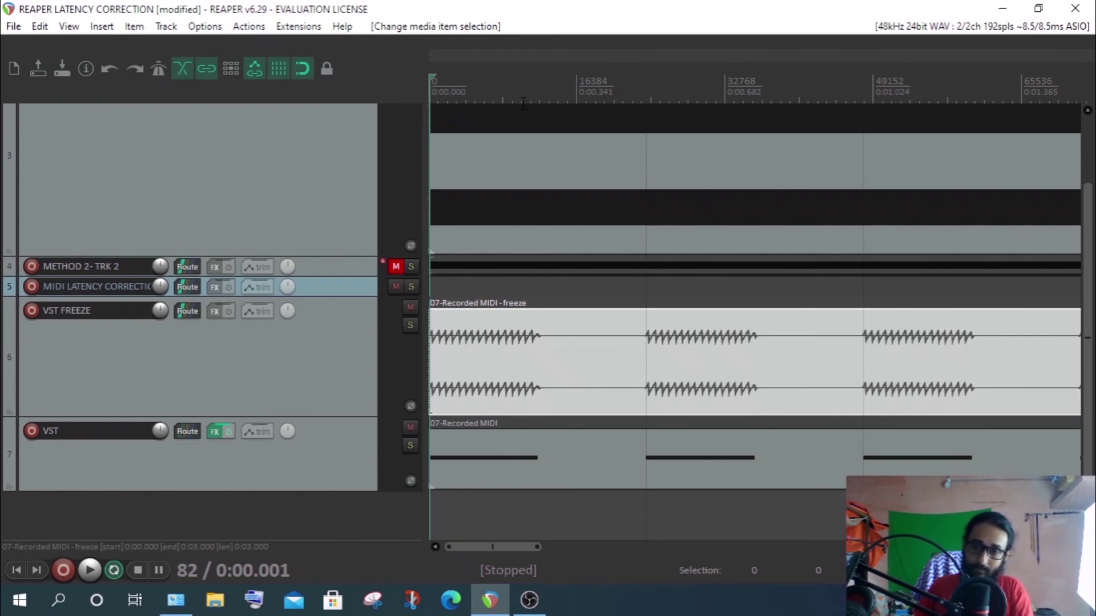
{"action": "key", "text": "Right"}
{"action": "key", "text": "Right"}
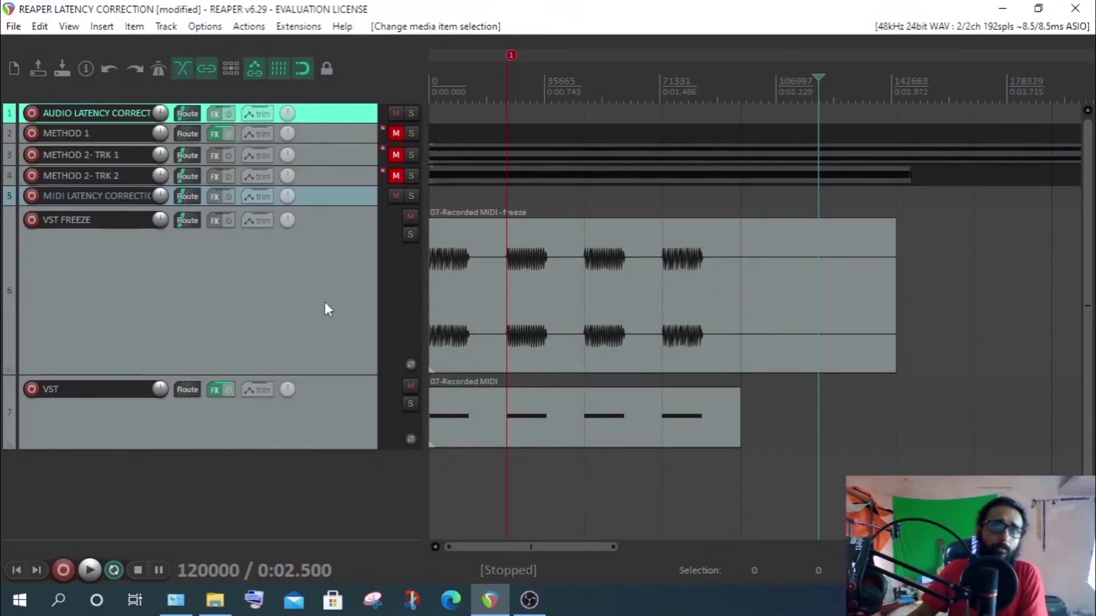
{"action": "scroll", "coordinate": [619, 305], "scroll_direction": "up", "scroll_amount": 2}
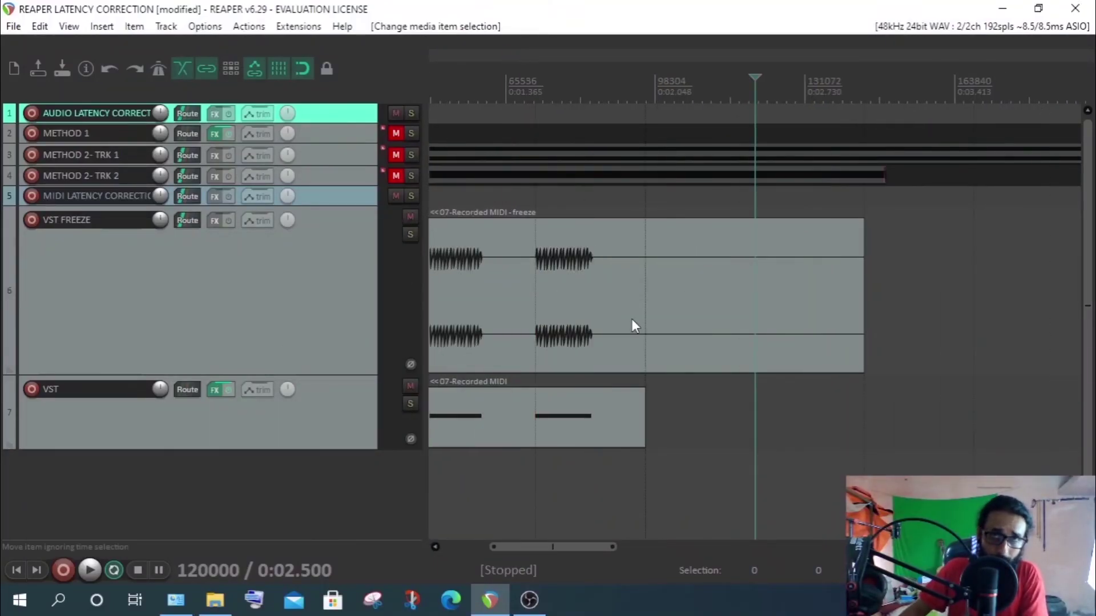
{"action": "scroll", "coordinate": [484, 285], "scroll_direction": "up", "scroll_amount": 3}
{"action": "scroll", "coordinate": [484, 284], "scroll_direction": "down", "scroll_amount": 5}
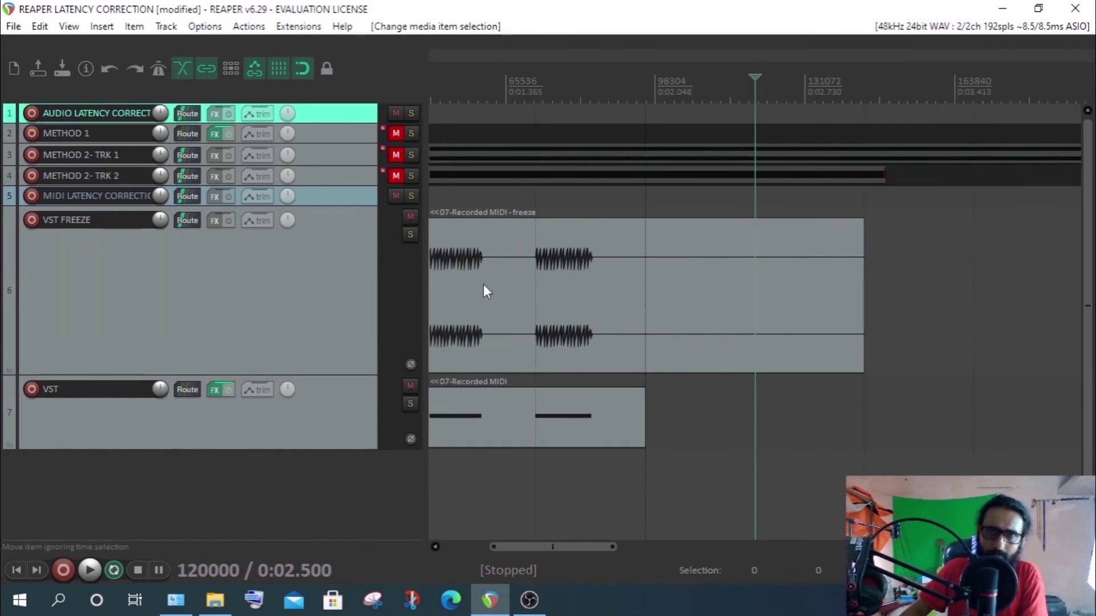
{"action": "left_click", "coordinate": [254, 420]}
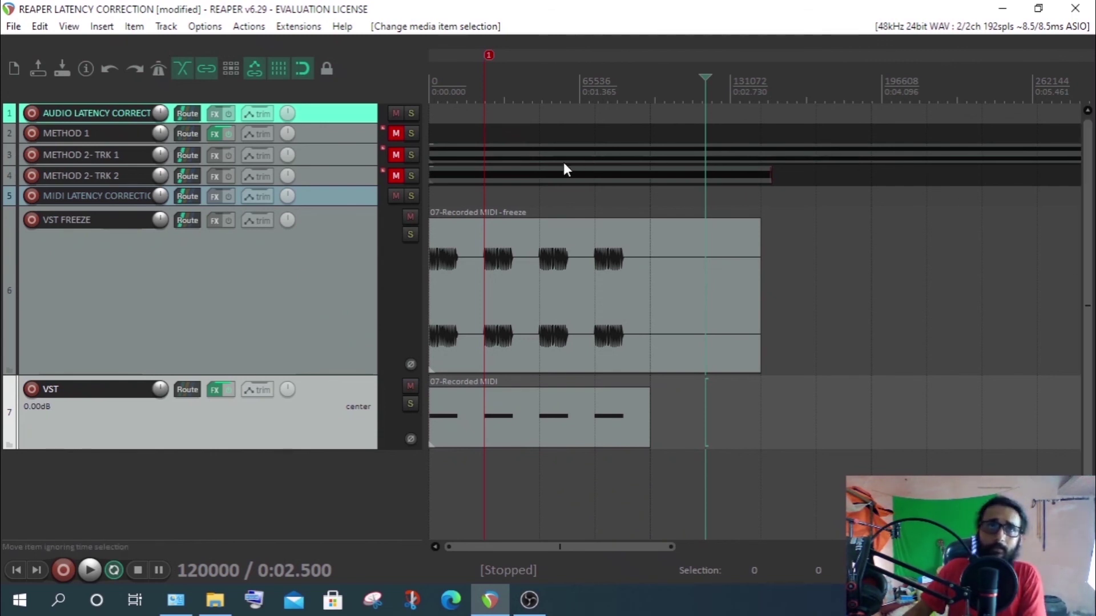
{"action": "left_click", "coordinate": [318, 127]}
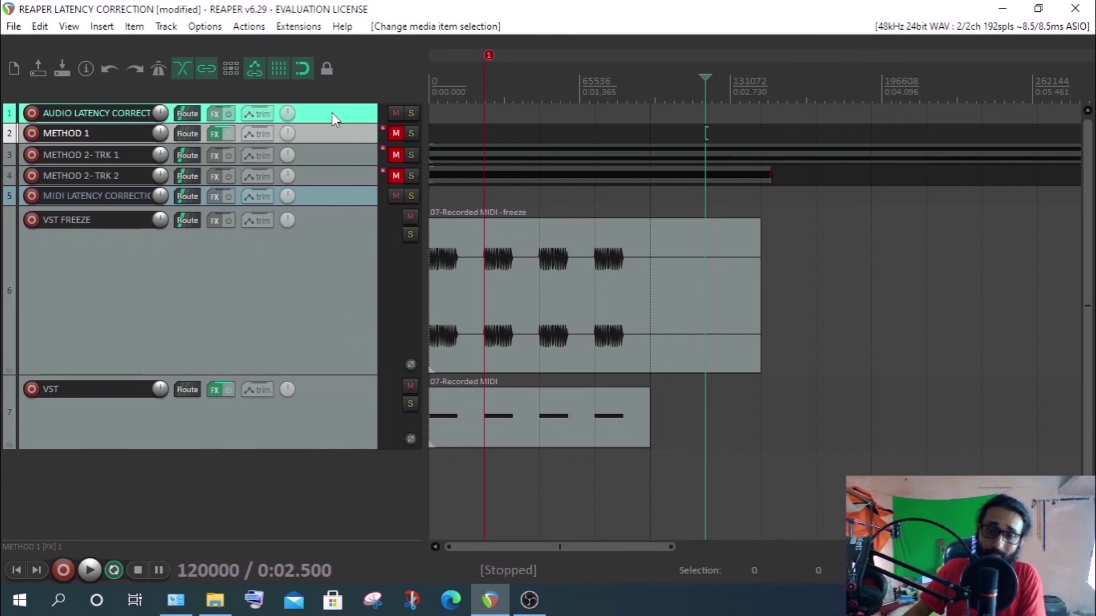
{"action": "left_click", "coordinate": [277, 294]}
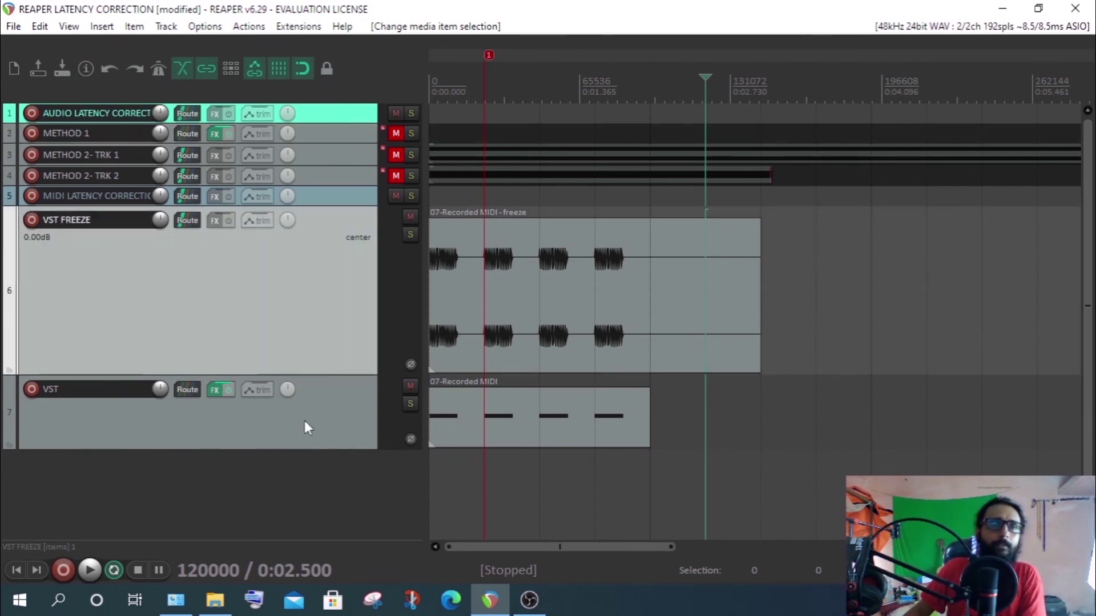
Reduce the VST FREEZE track's height to a compact row and deselect all tracks
{"action": "left_click", "coordinate": [304, 420]}
{"action": "left_click_drag", "start_coordinate": [318, 374], "coordinate": [330, 256]}
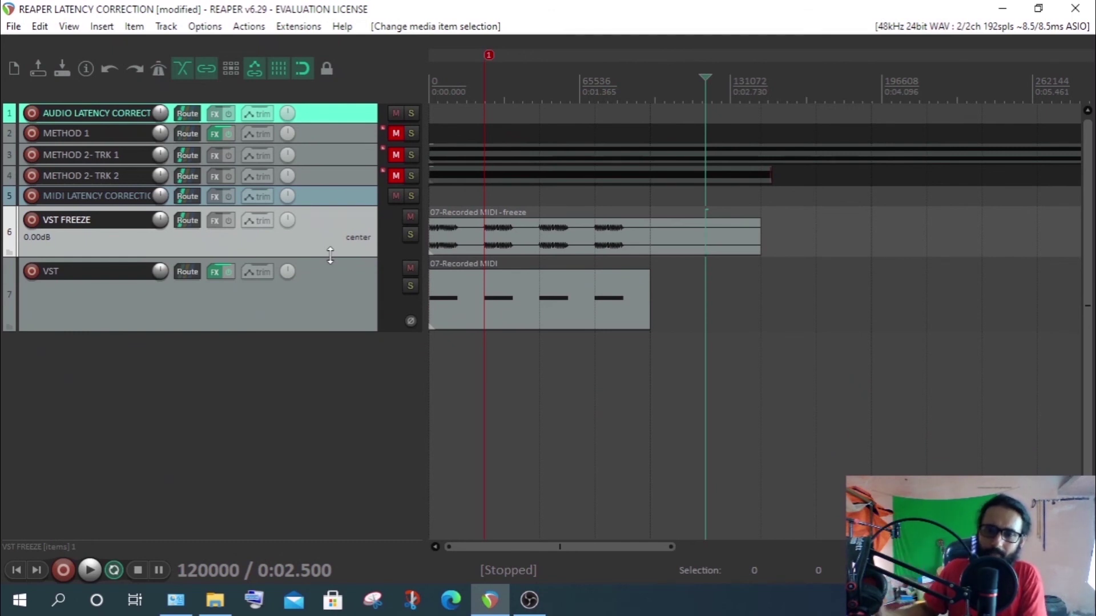
{"action": "left_click", "coordinate": [284, 312]}
{"action": "left_click", "coordinate": [227, 353]}
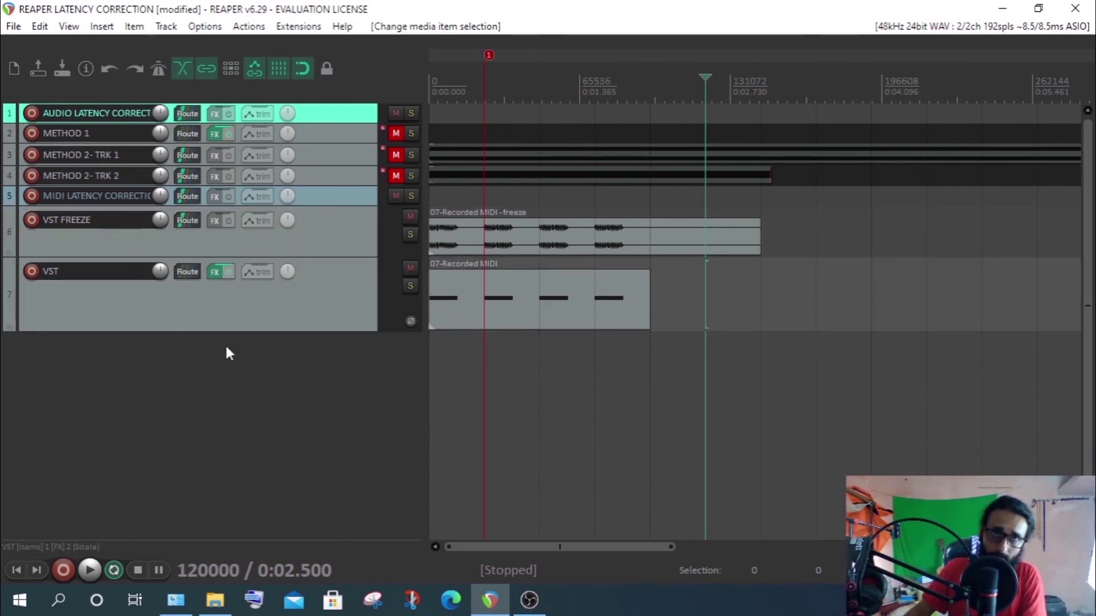